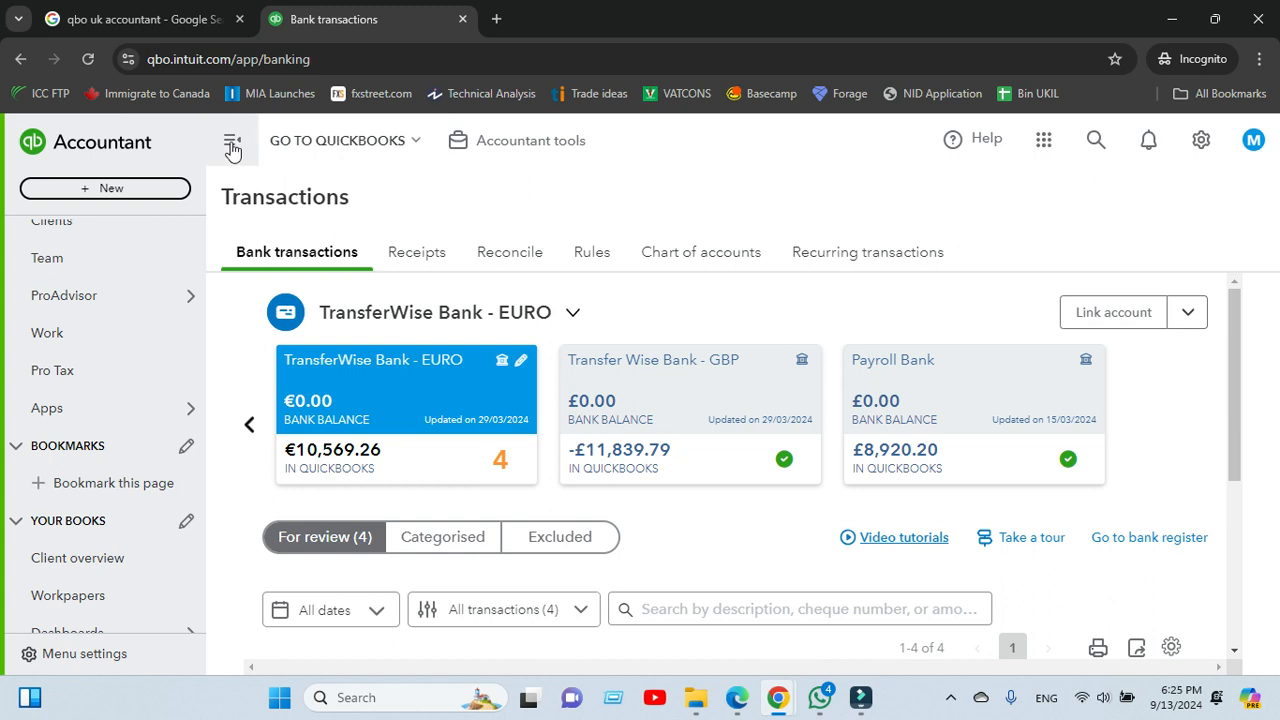
# - Collapse and re-expand the navigation menu, and look through its entries from Your Books down to Taxes
pyautogui.click(231, 146)
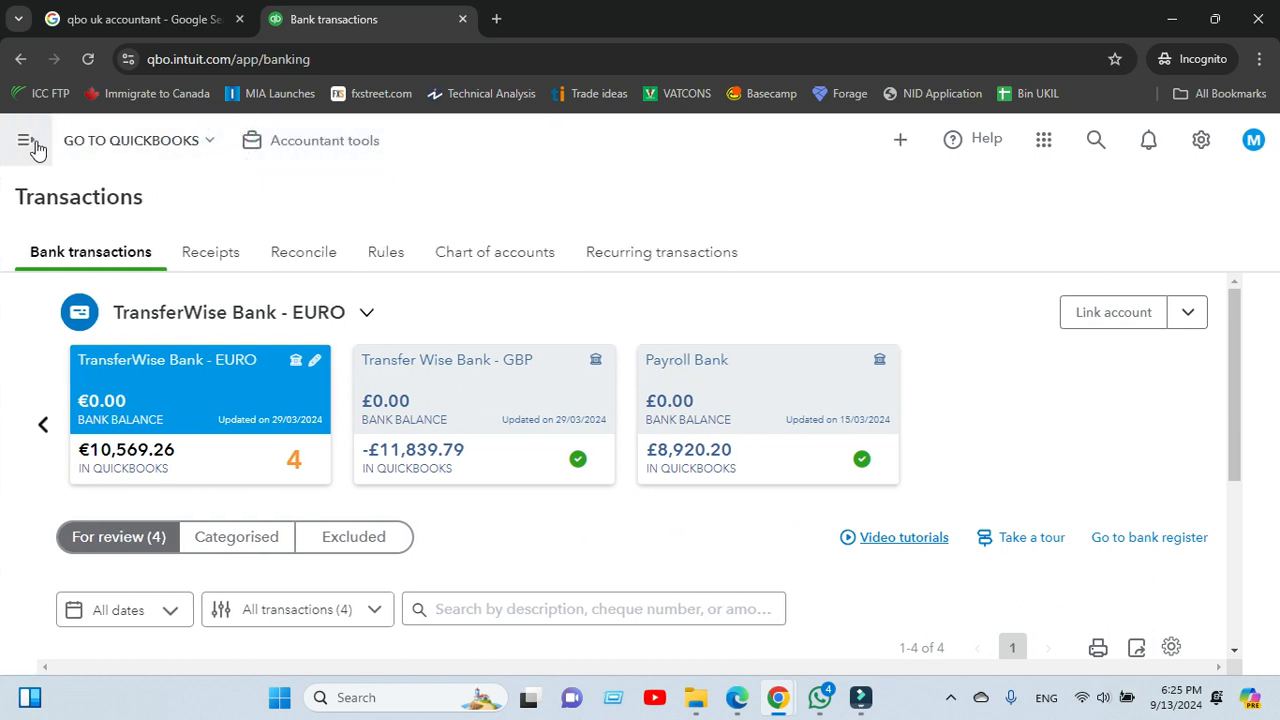
pyautogui.click(30, 143)
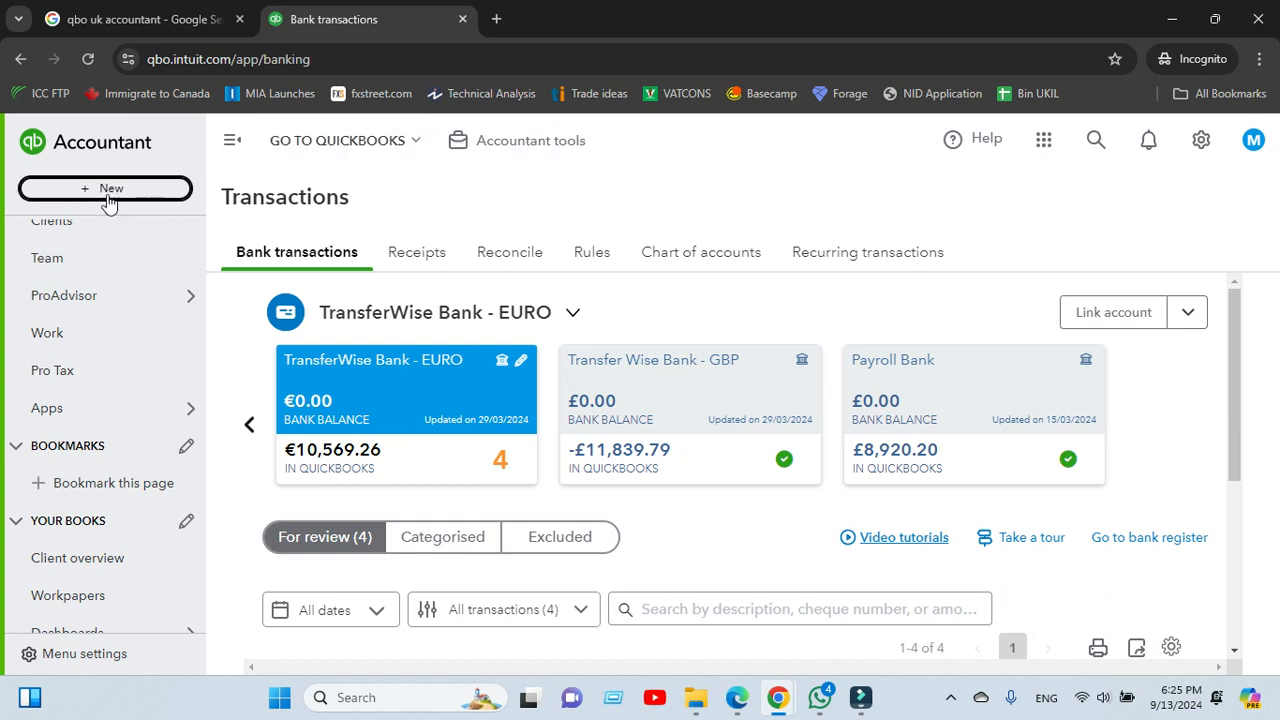
pyautogui.scroll(1, 134, 246)
pyautogui.scroll(-3, 95, 265)
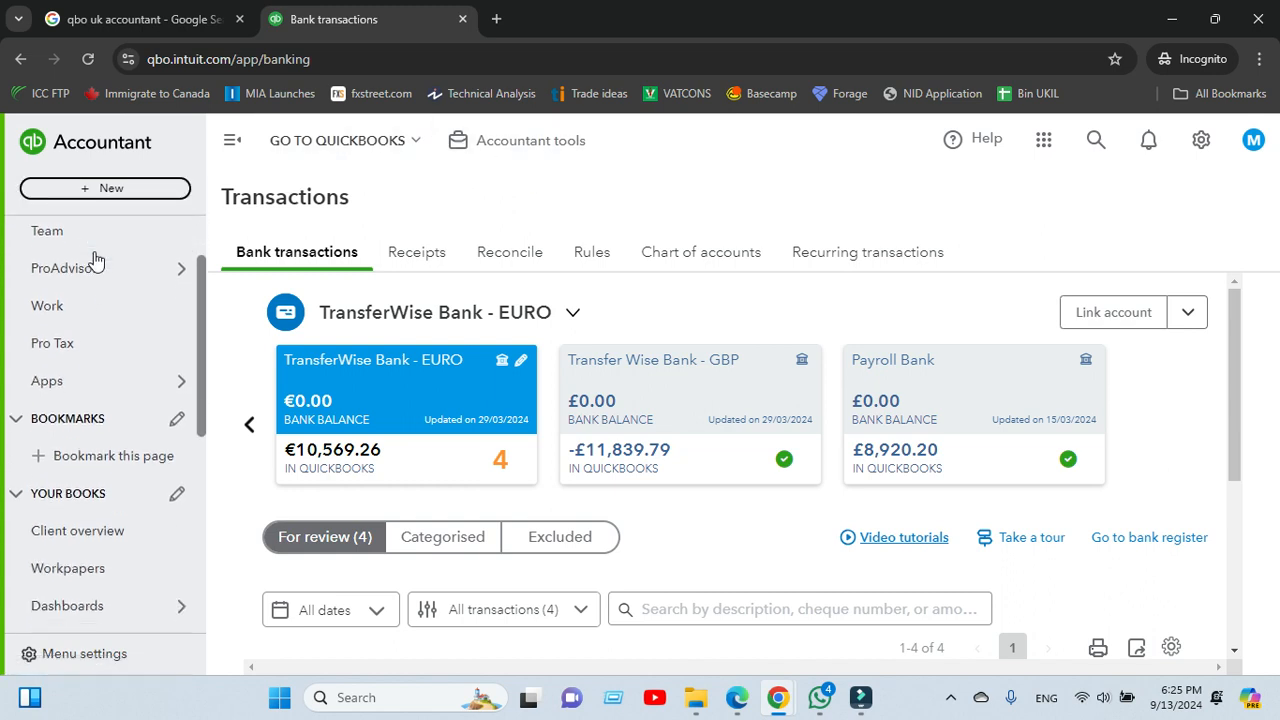
pyautogui.scroll(-2, 95, 269)
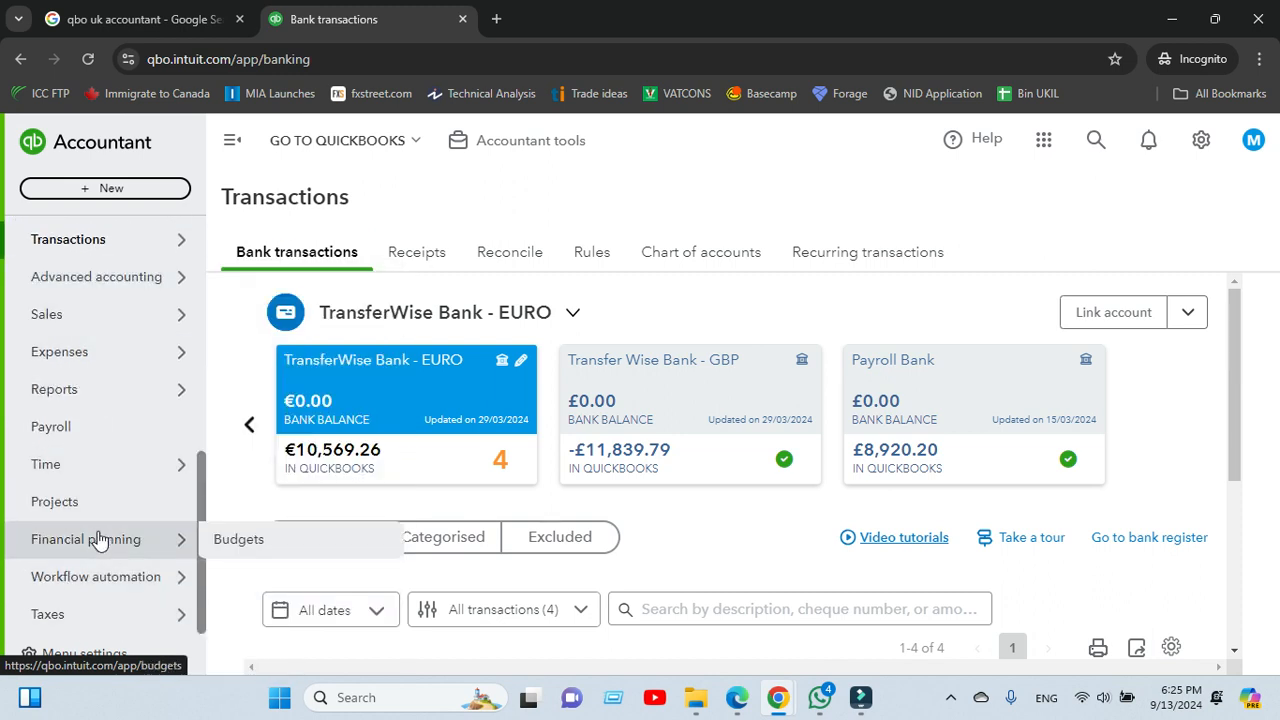
pyautogui.moveTo(100, 575)
pyautogui.moveTo(82, 628)
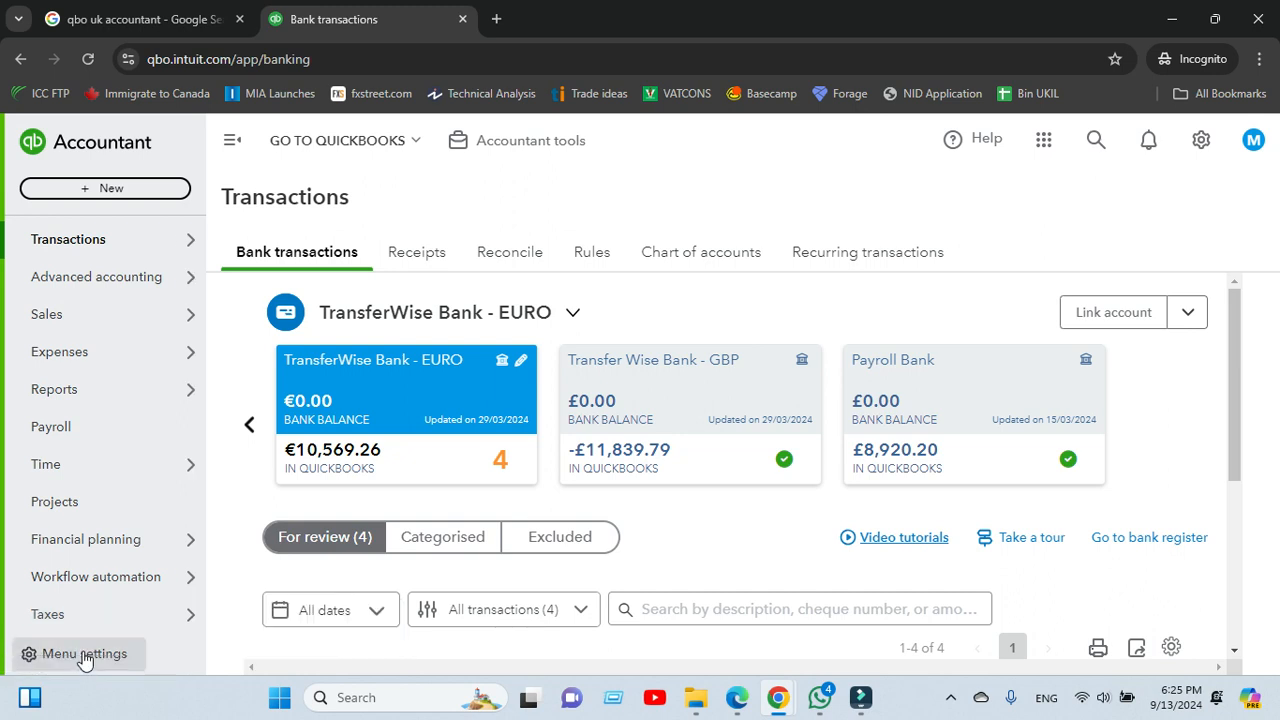
pyautogui.scroll(3, 100, 451)
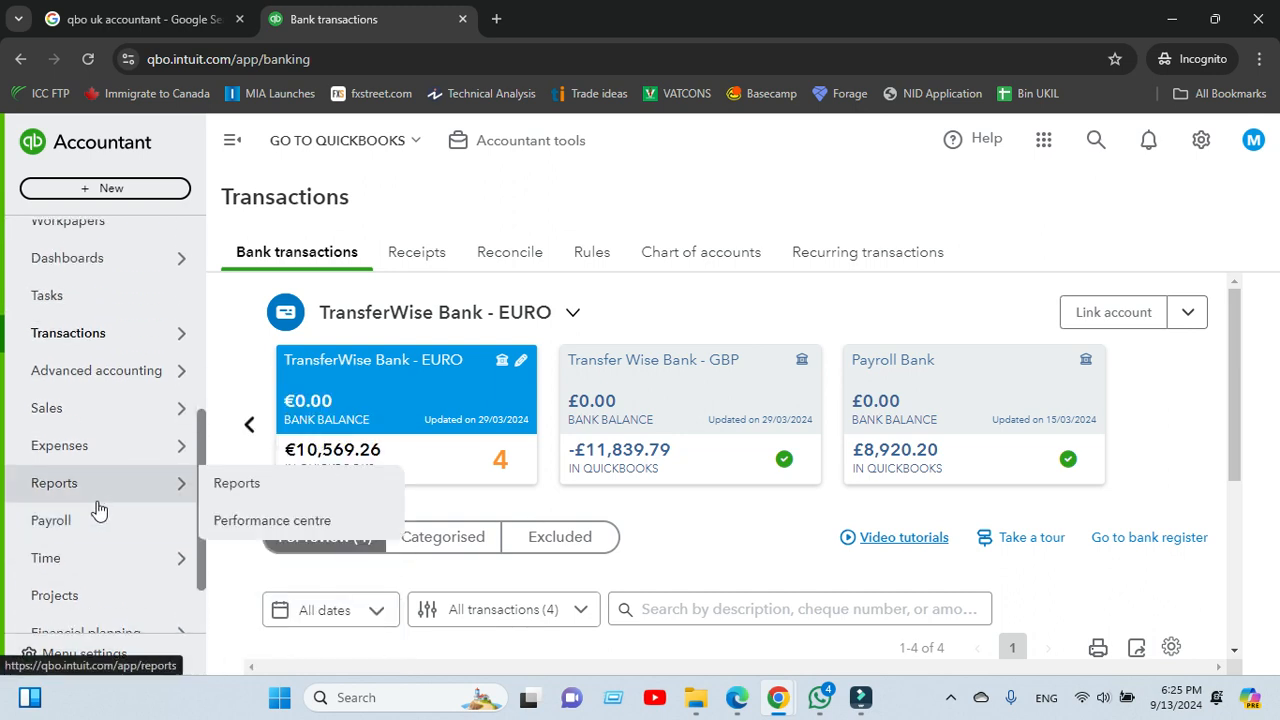
pyautogui.moveTo(96, 472)
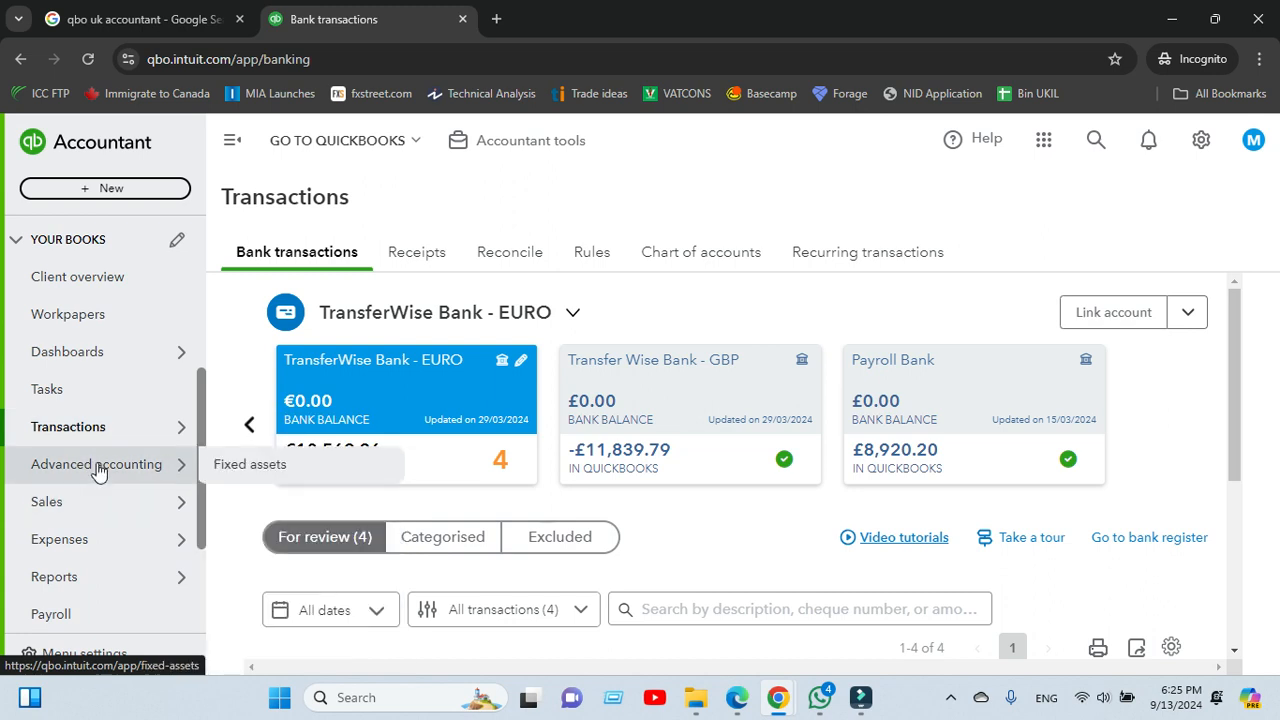
pyautogui.scroll(2, 100, 472)
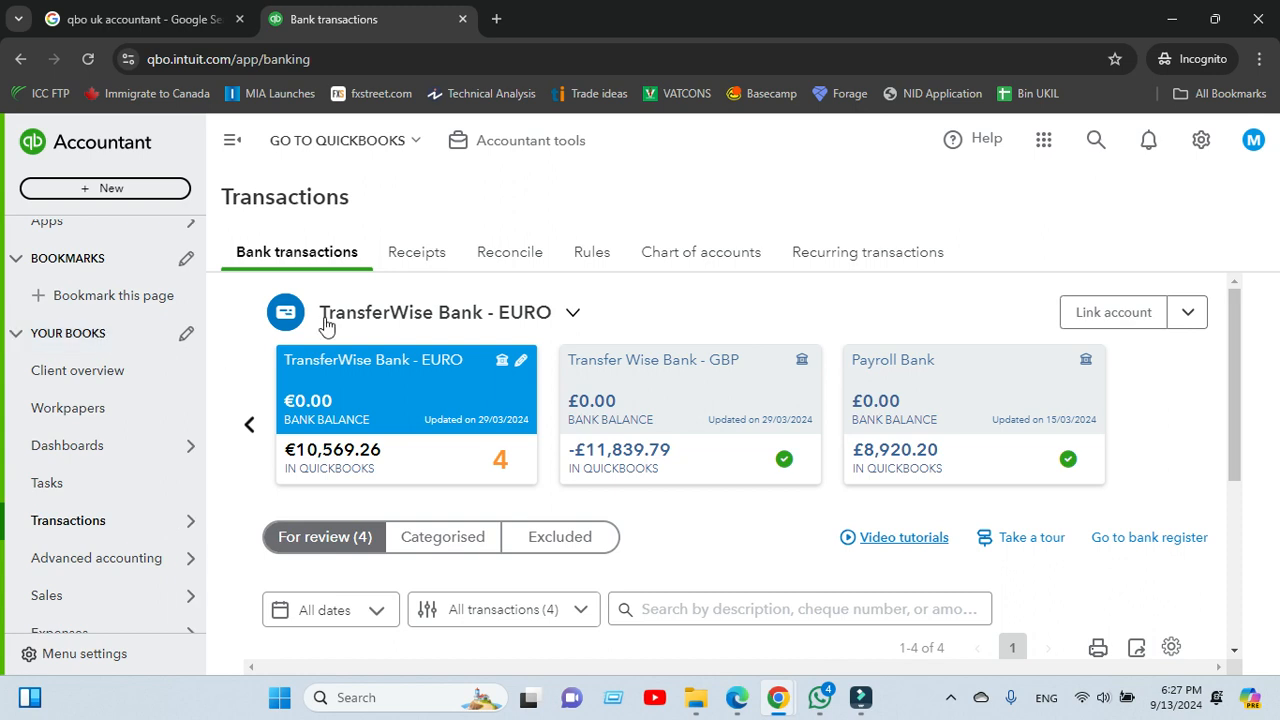
# - Look over the Your Practice section of the navigation menu, including the Apps and ProAdvisor submenus
pyautogui.click(600, 199)
pyautogui.scroll(-3, 126, 286)
pyautogui.scroll(6, 114, 385)
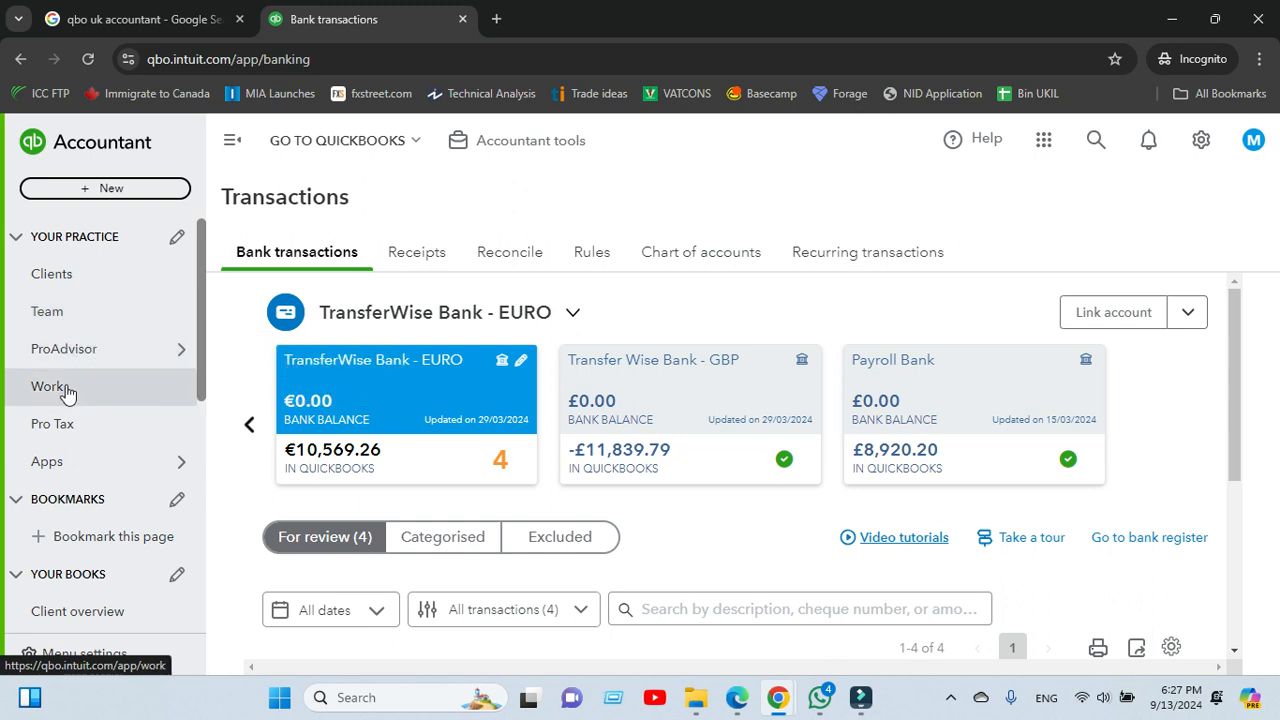
pyautogui.moveTo(83, 460)
pyautogui.moveTo(90, 352)
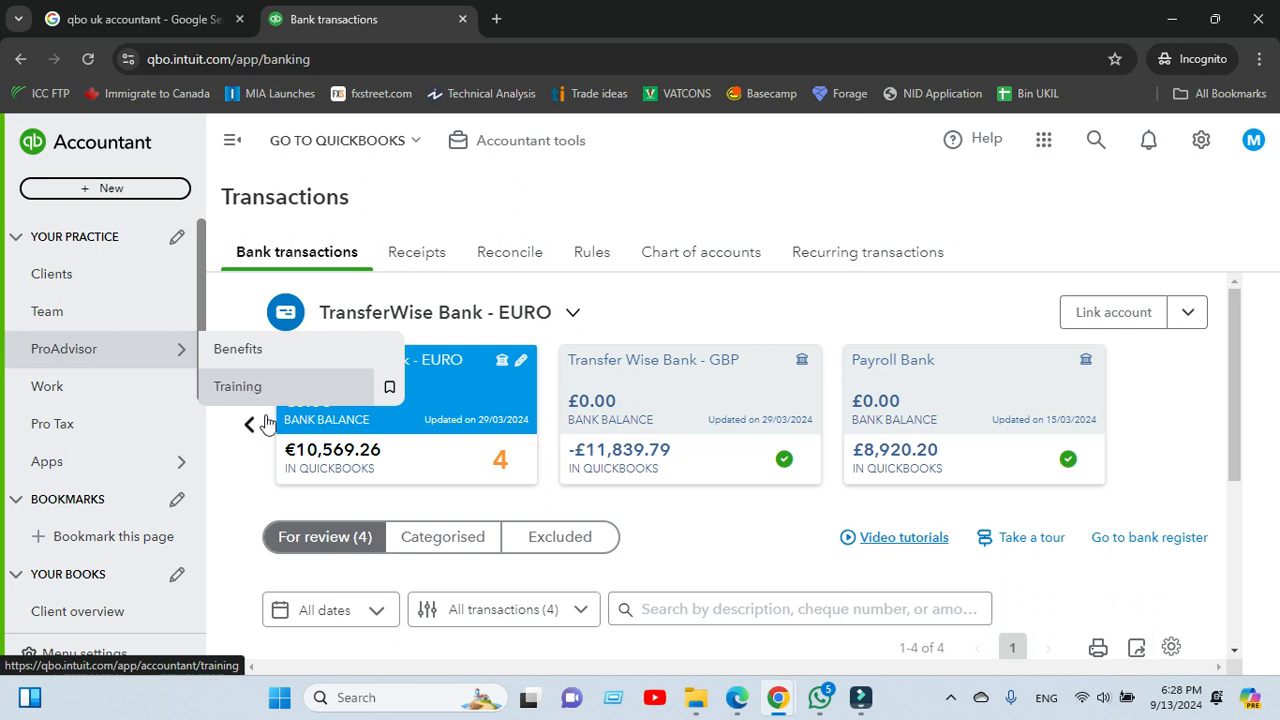
# - Open the practice's Clients page and look through the whole client list
pyautogui.click(86, 285)
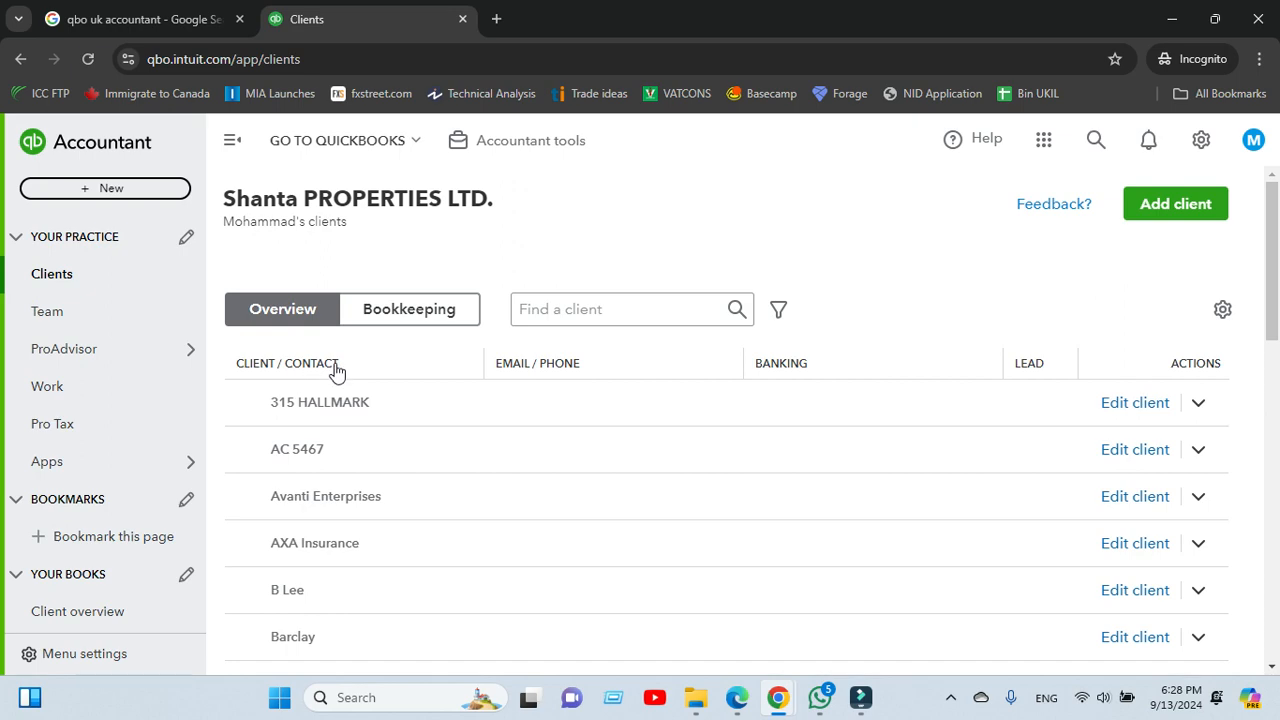
pyautogui.scroll(-4, 338, 485)
pyautogui.scroll(-5, 340, 500)
pyautogui.scroll(1, 346, 513)
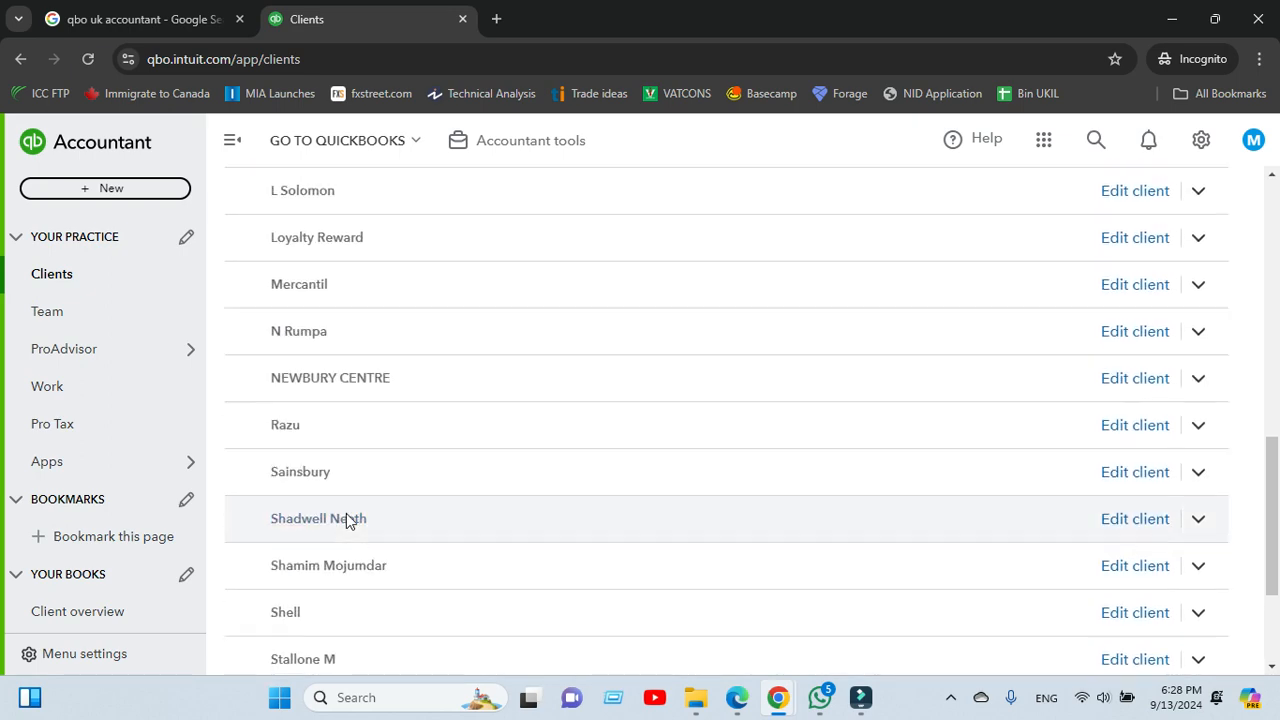
pyautogui.scroll(10, 408, 525)
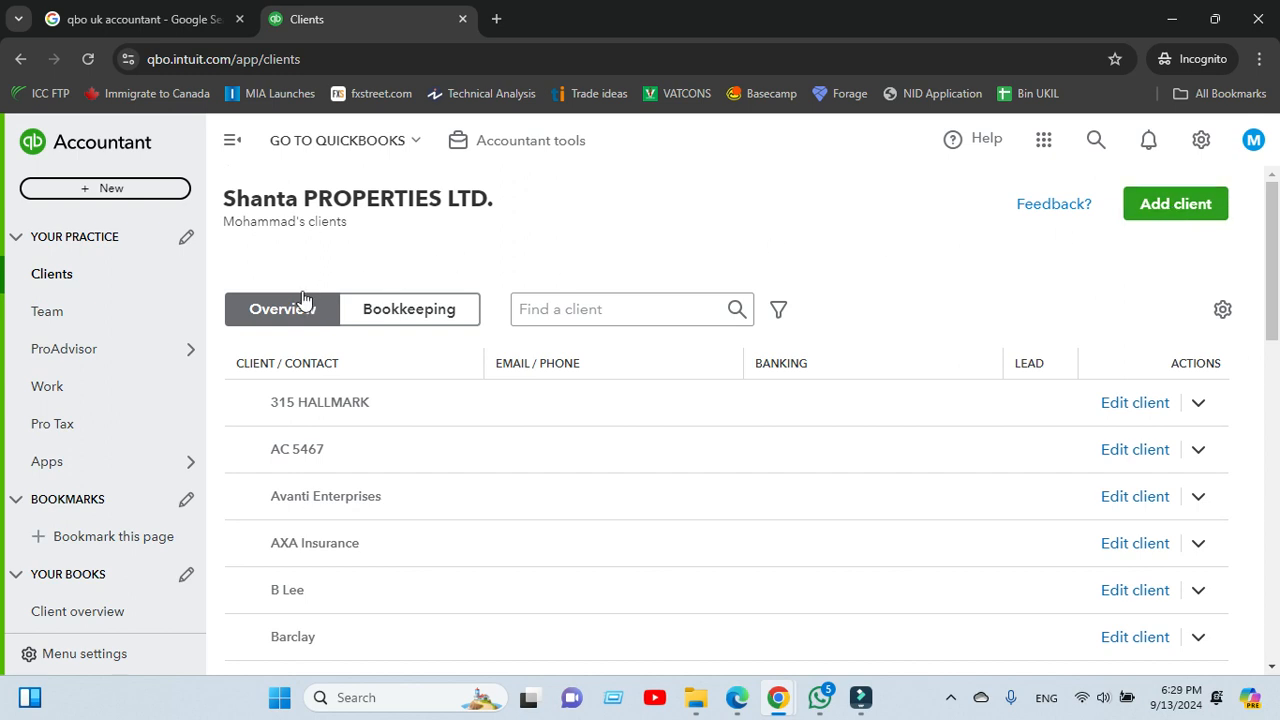
# - Look through the Your Practice, Bookmarks and Your Books sections of the navigation menu, including the Transactions submenu
pyautogui.scroll(-3, 175, 355)
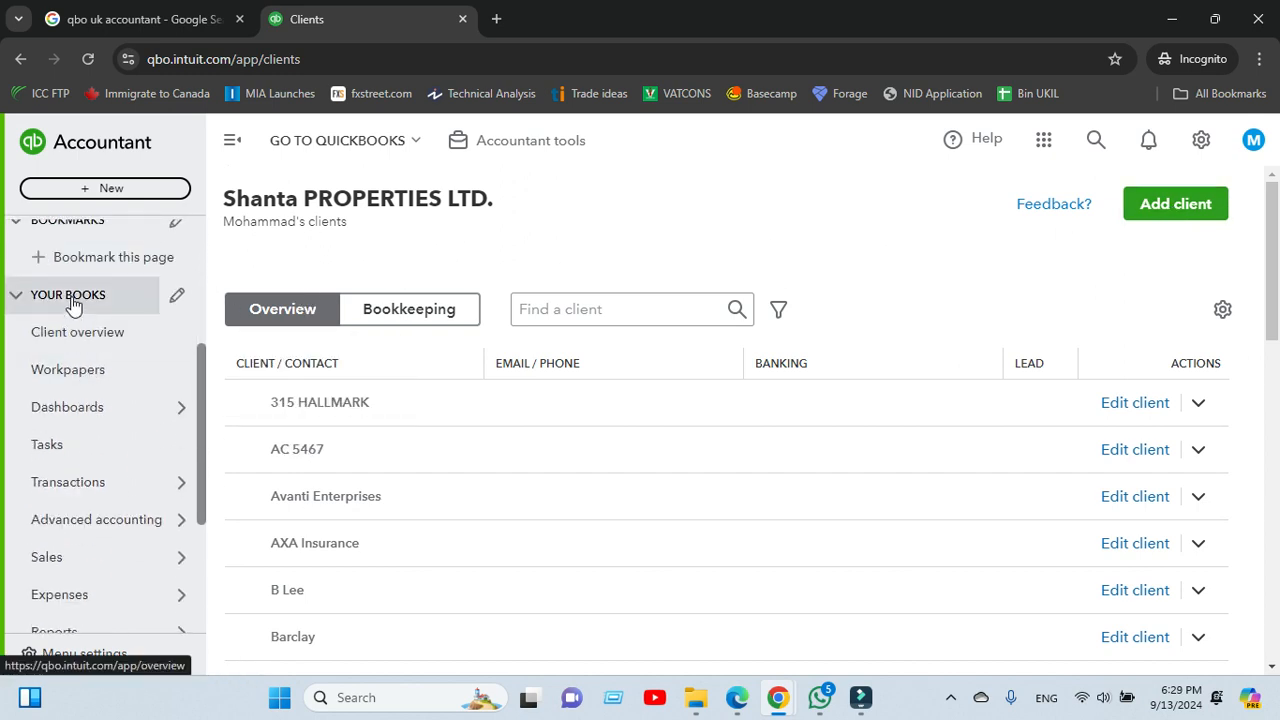
pyautogui.scroll(1, 72, 305)
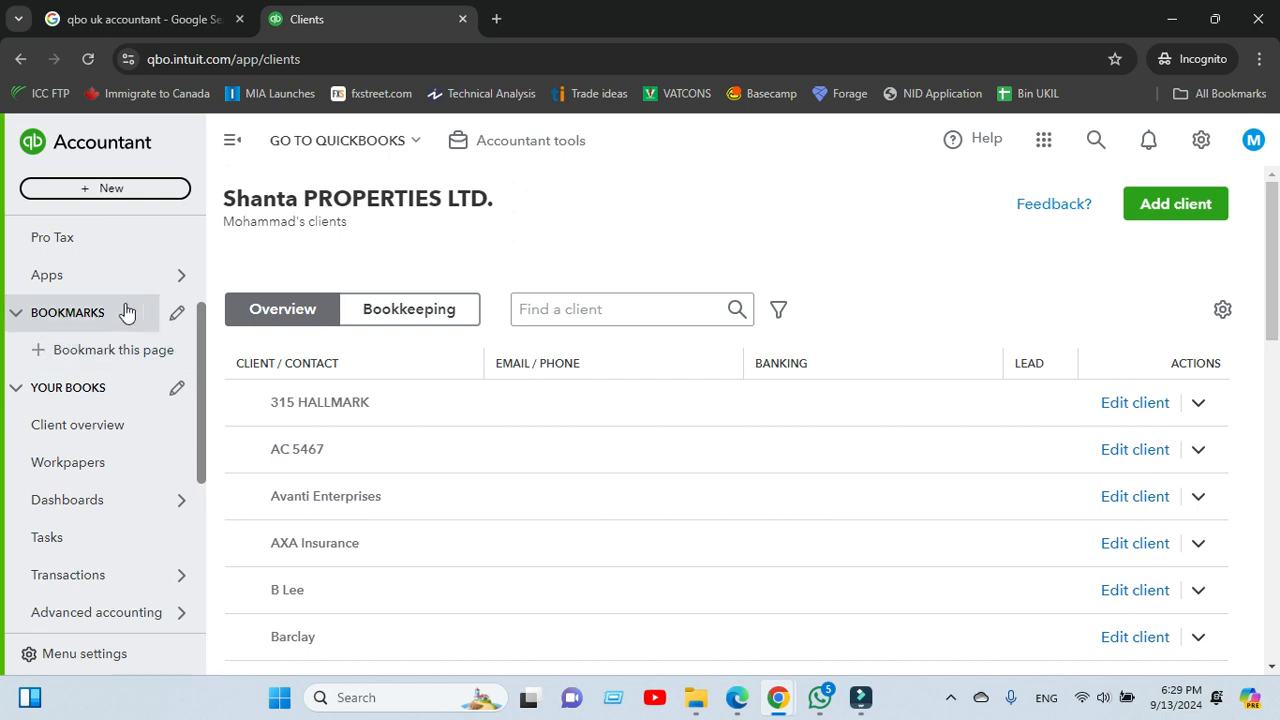
pyautogui.scroll(2, 100, 285)
pyautogui.scroll(-1, 120, 387)
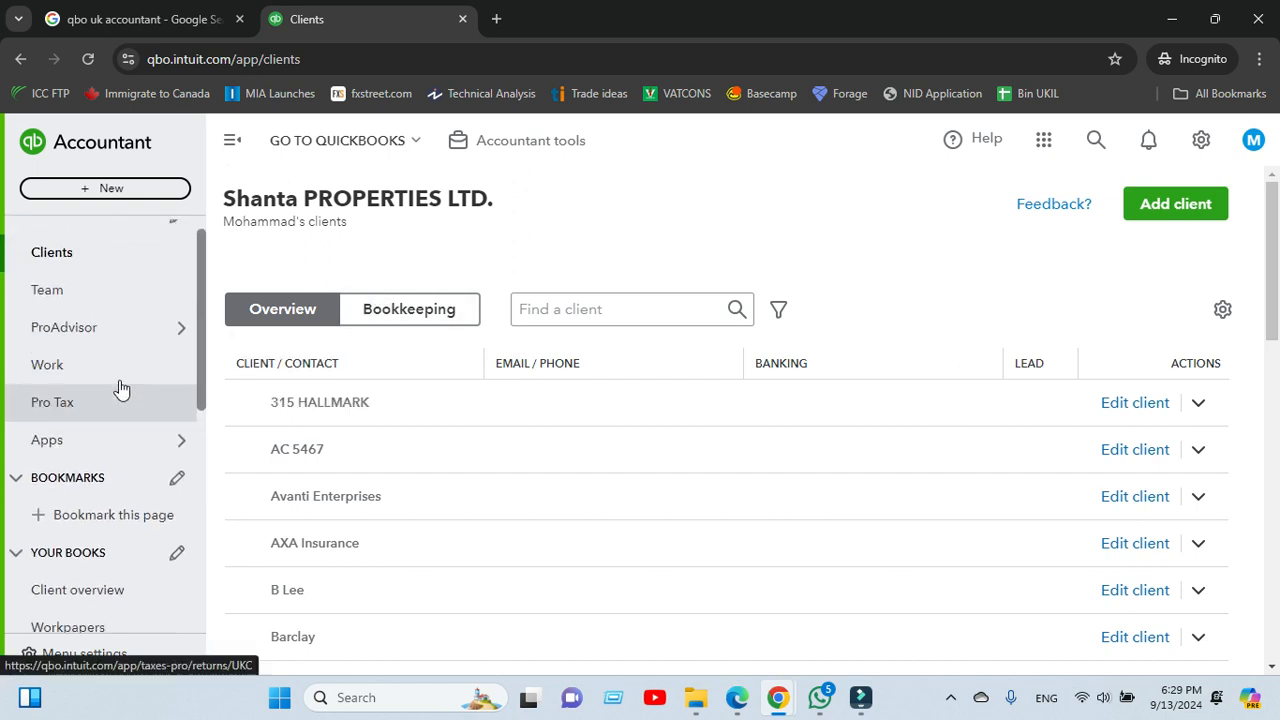
pyautogui.scroll(-2, 121, 387)
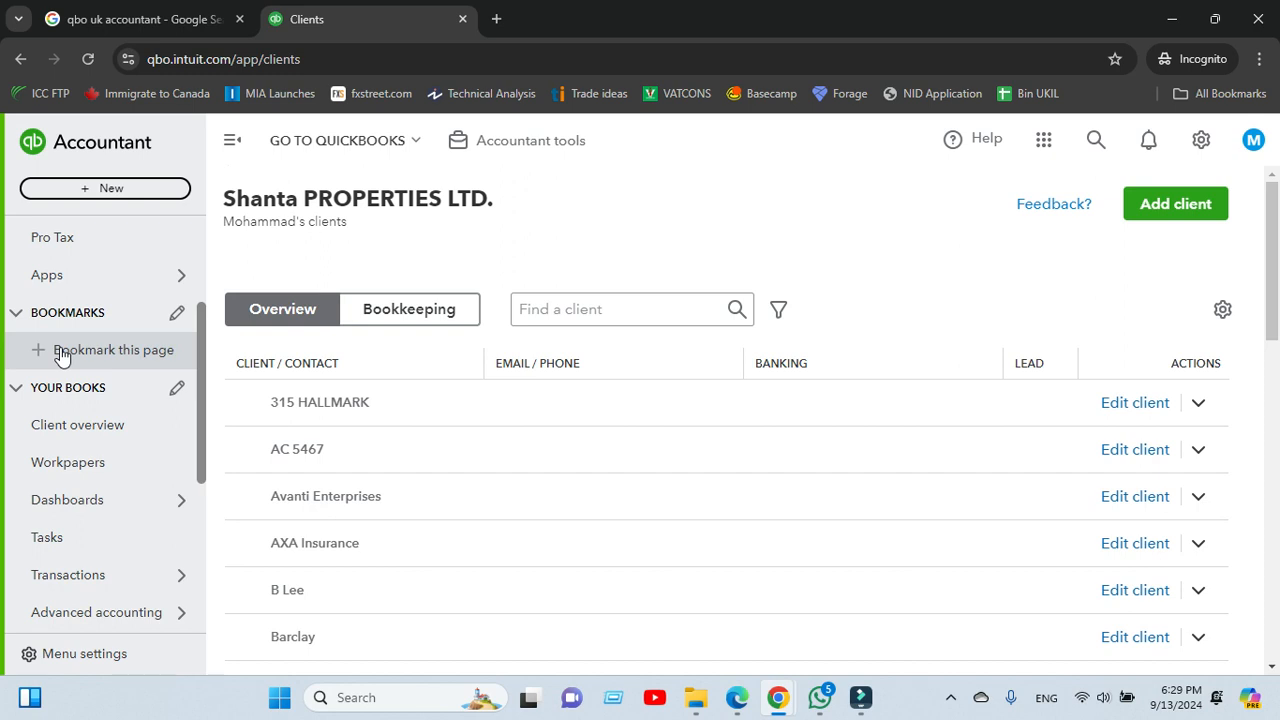
pyautogui.scroll(-3, 100, 366)
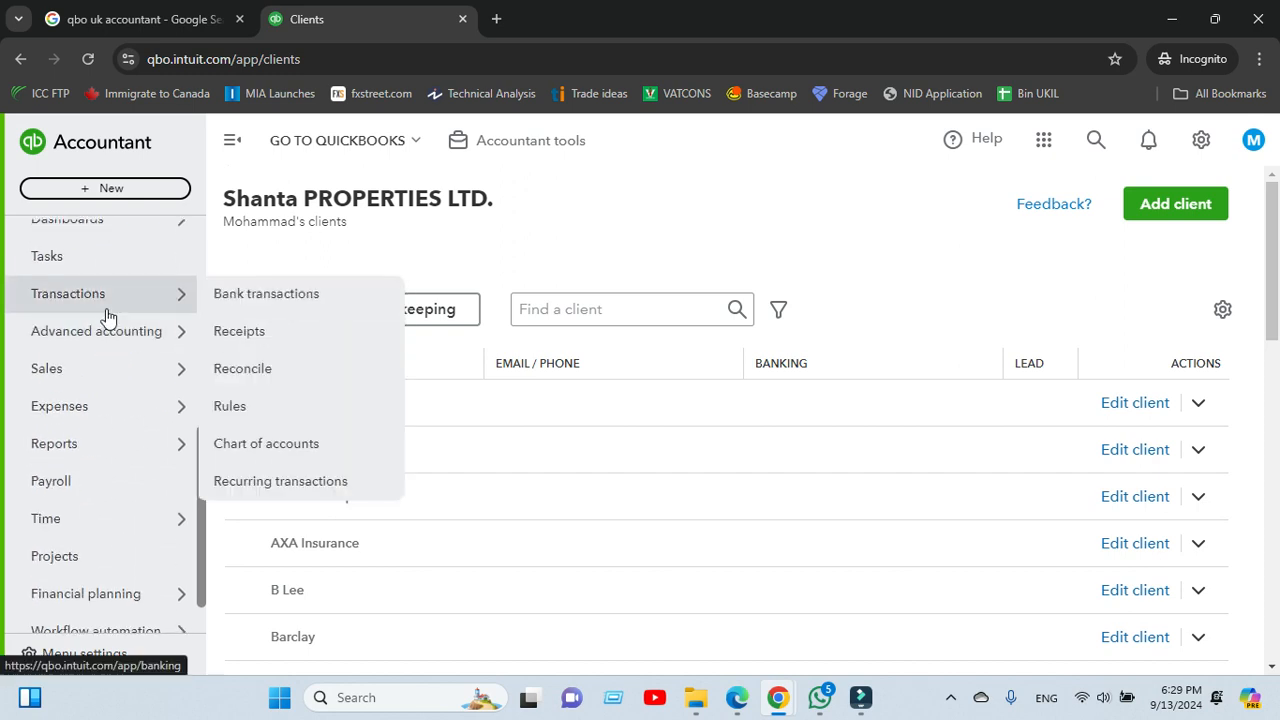
pyautogui.scroll(1, 106, 317)
pyautogui.moveTo(113, 317)
pyautogui.scroll(2, 104, 318)
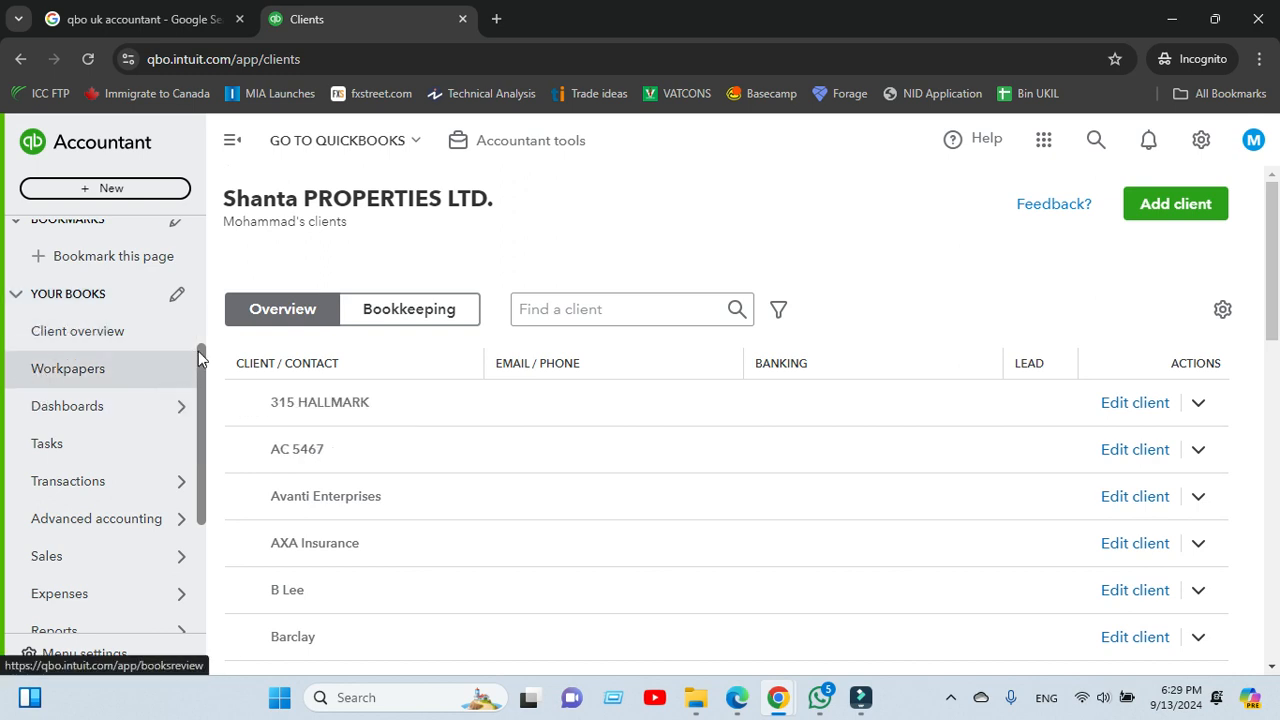
pyautogui.moveTo(198, 351); pyautogui.dragTo(198, 388)
pyautogui.moveTo(177, 351)
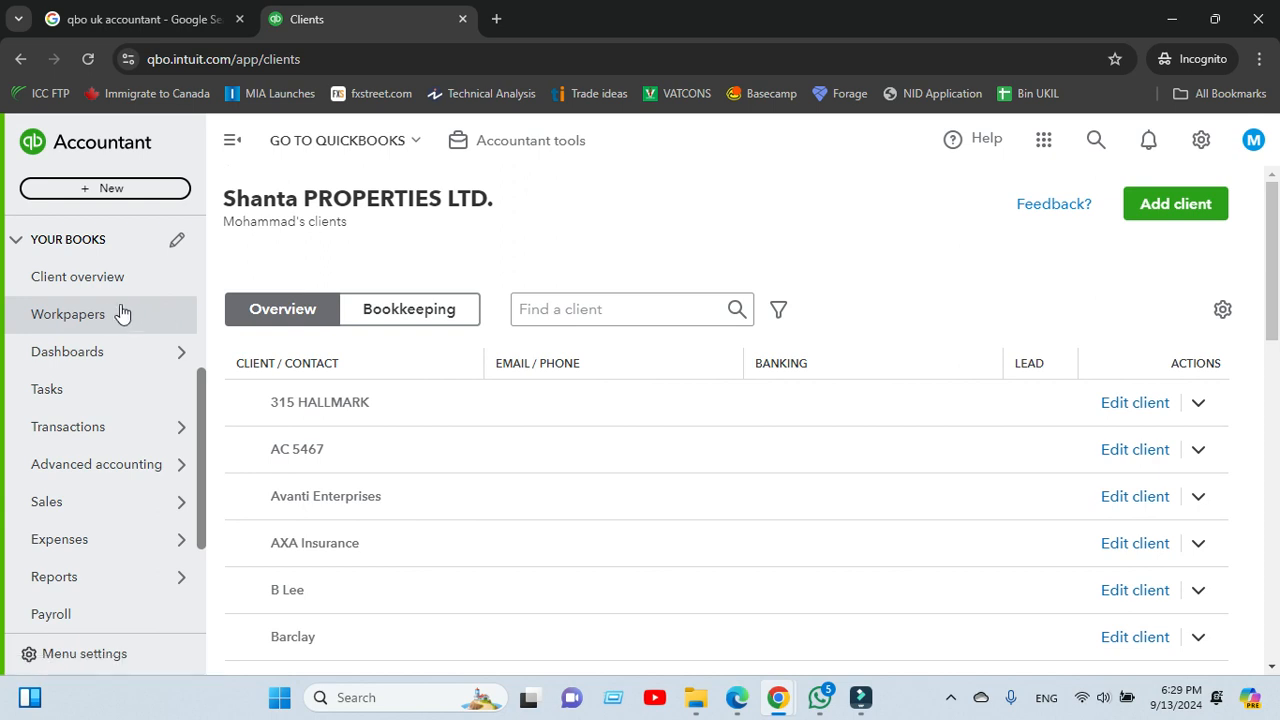
# - Open the client overview under Your Books and review the accounts in the Banking Activity table
pyautogui.click(87, 281)
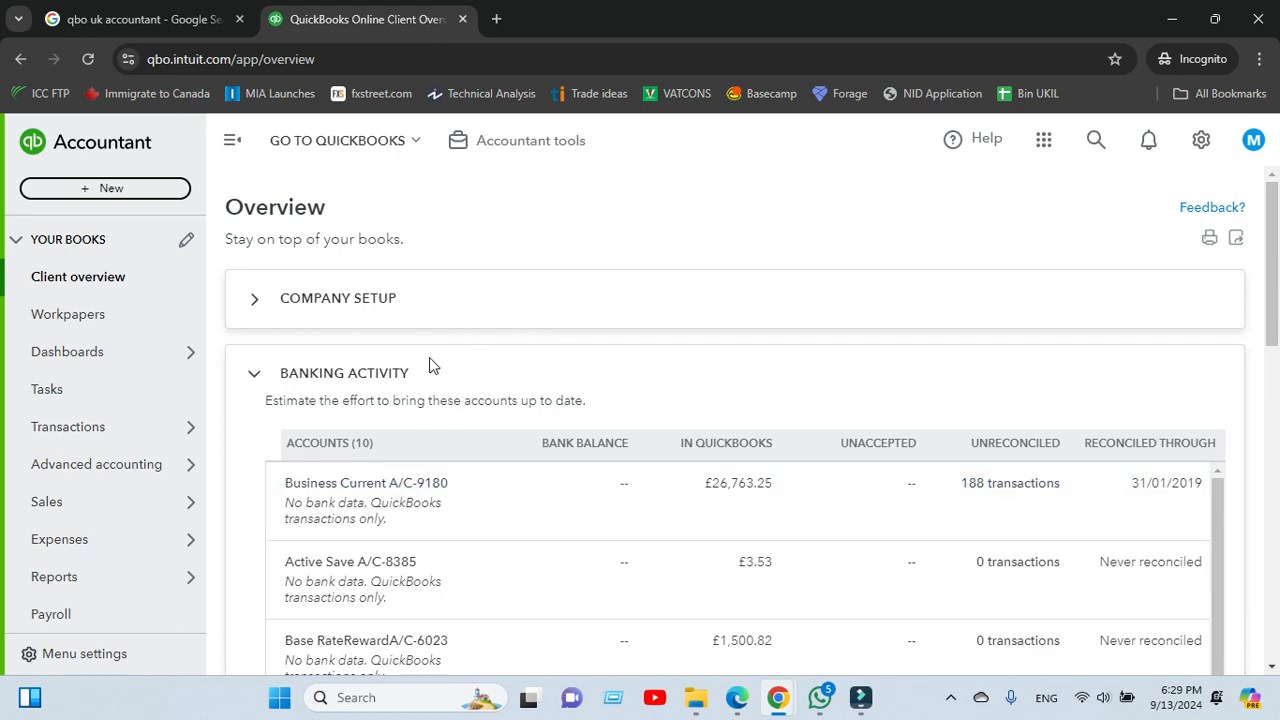
pyautogui.scroll(-5, 443, 491)
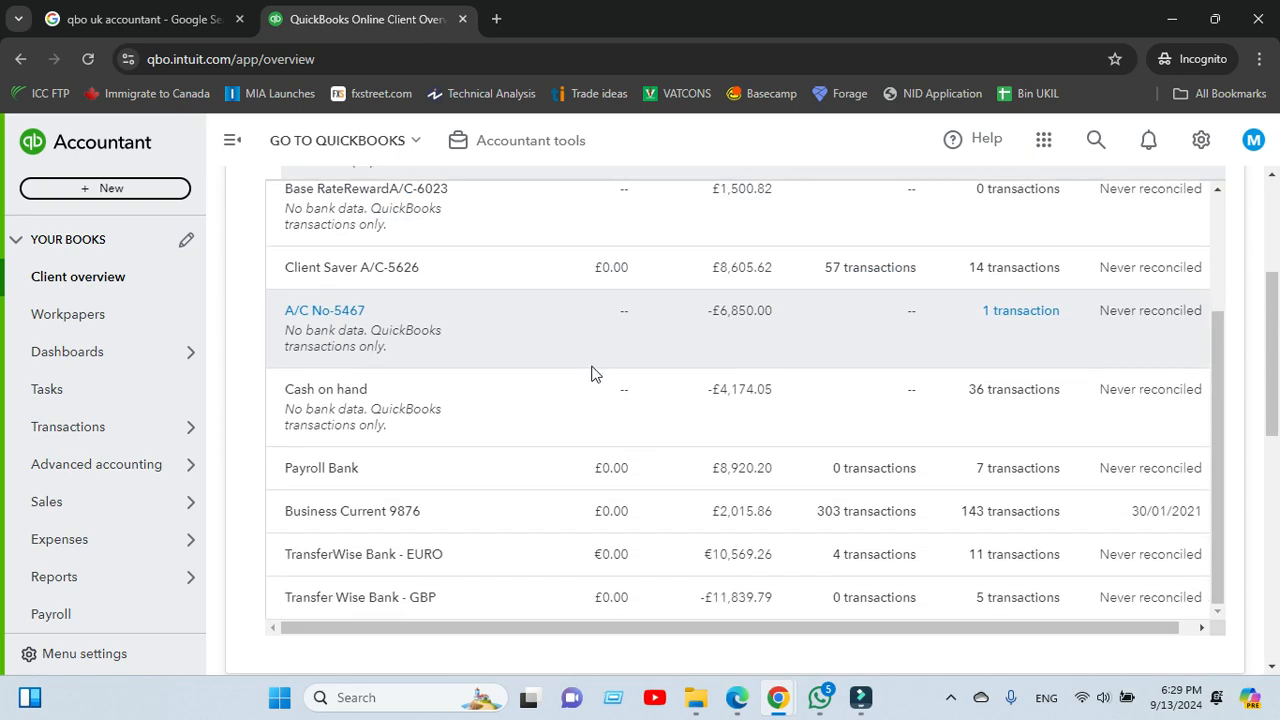
pyautogui.scroll(3, 434, 343)
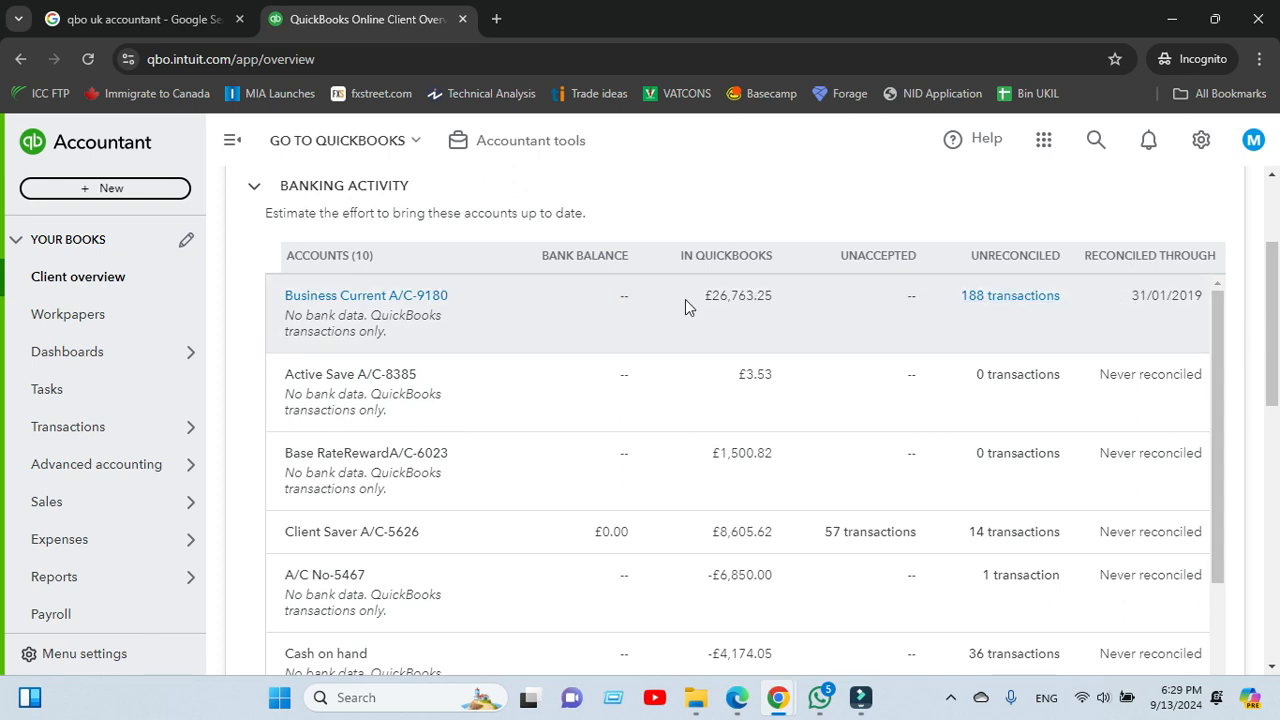
pyautogui.scroll(2, 371, 337)
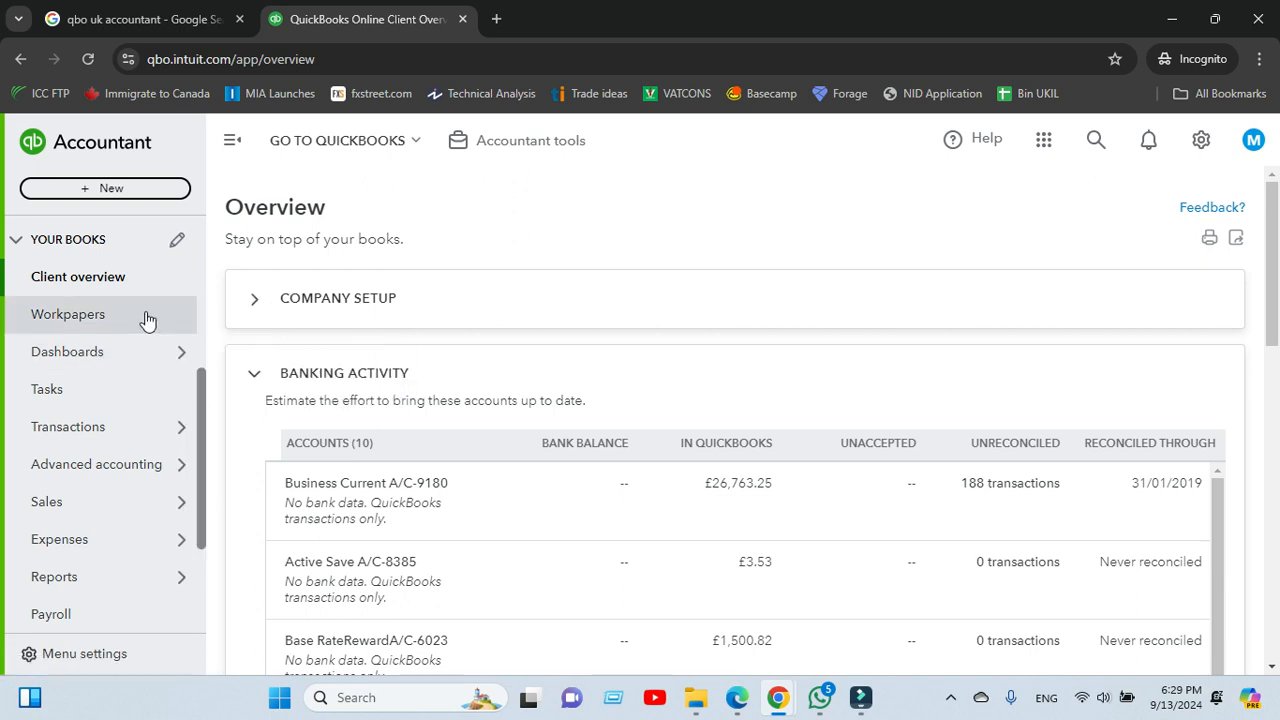
# - Examine the Your Books entries and submenus, from Transactions, Advanced accounting, Sales and Expenses through Payroll, Projects, Financial planning, Workflow automation and Taxes
pyautogui.scroll(-1, 130, 355)
pyautogui.moveTo(115, 347)
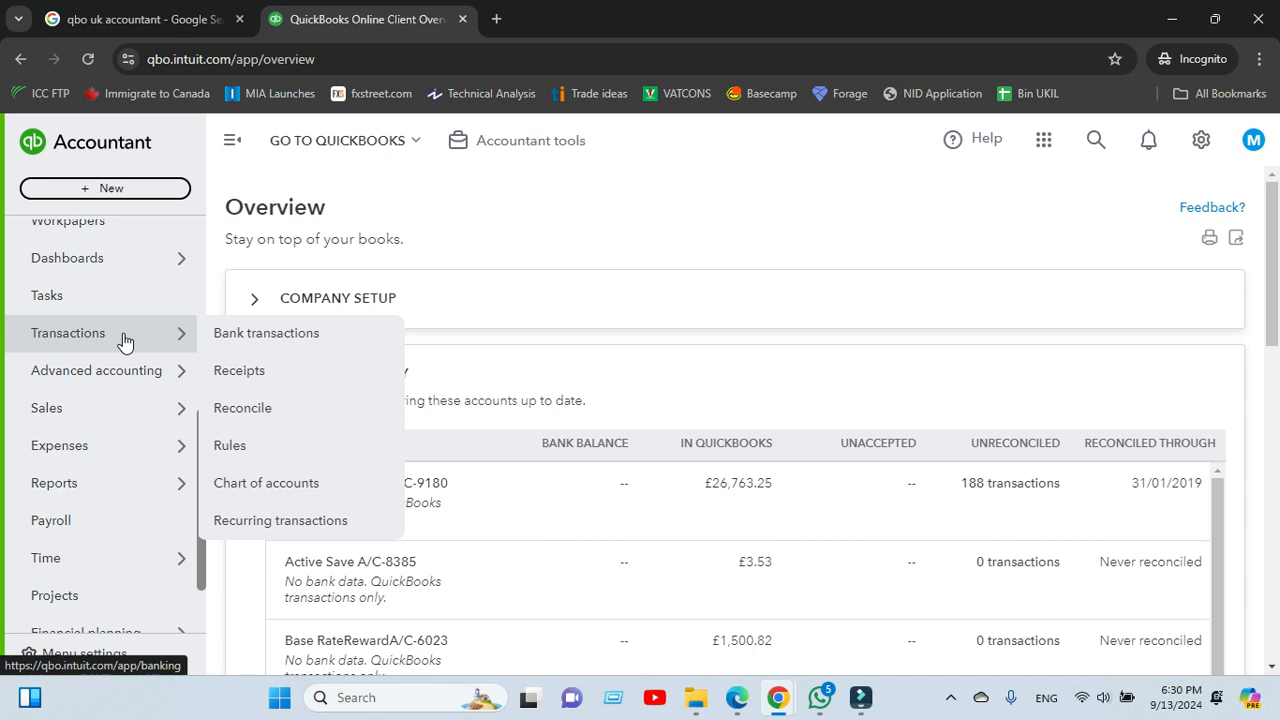
pyautogui.moveTo(123, 371)
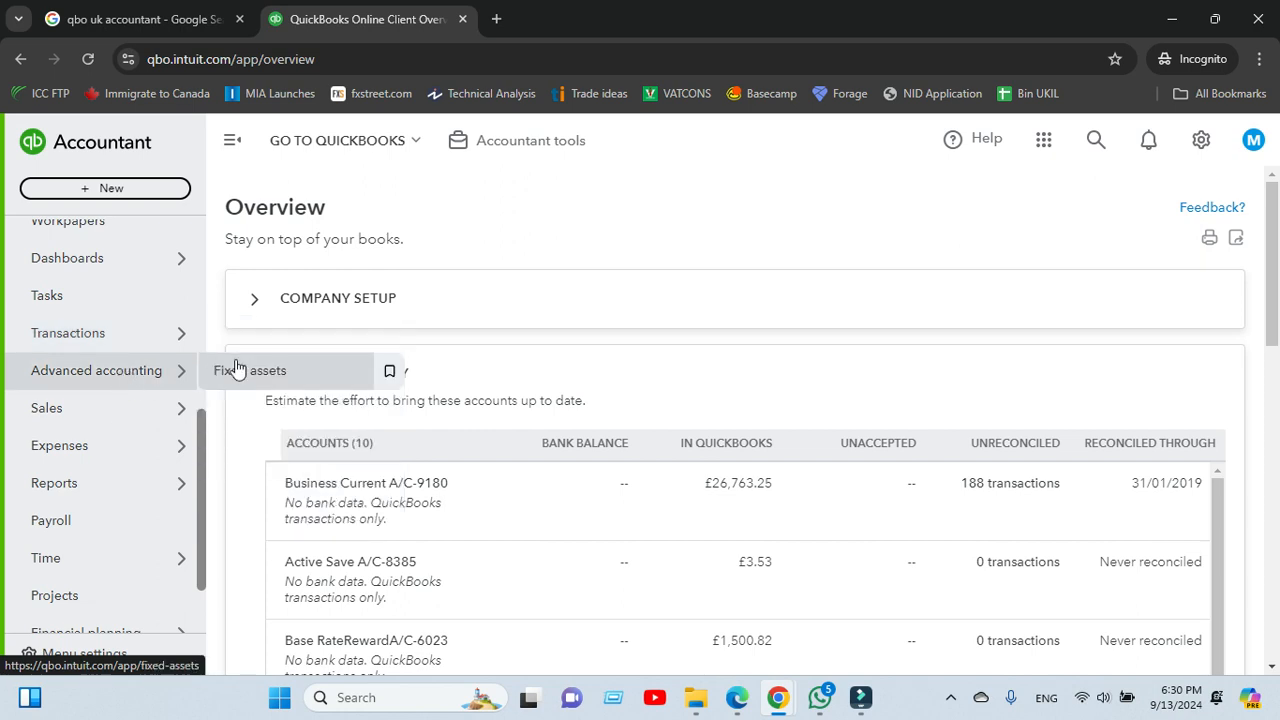
pyautogui.moveTo(54, 410)
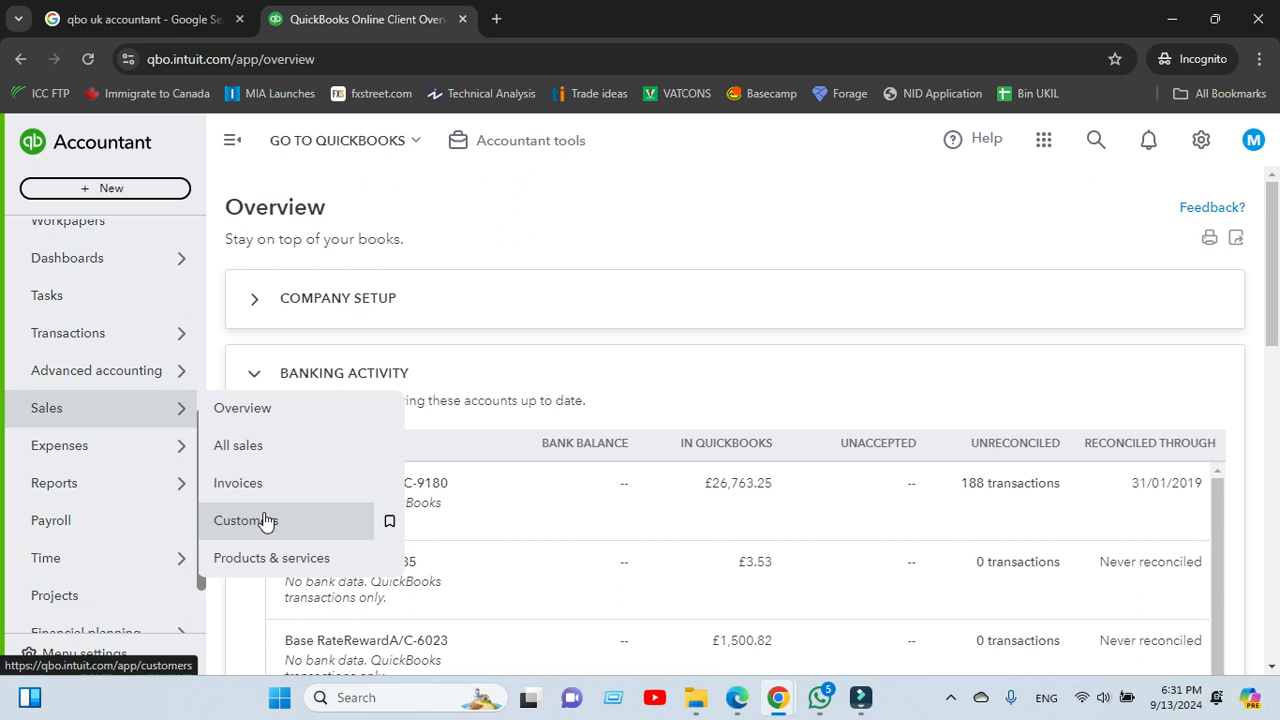
pyautogui.moveTo(109, 446)
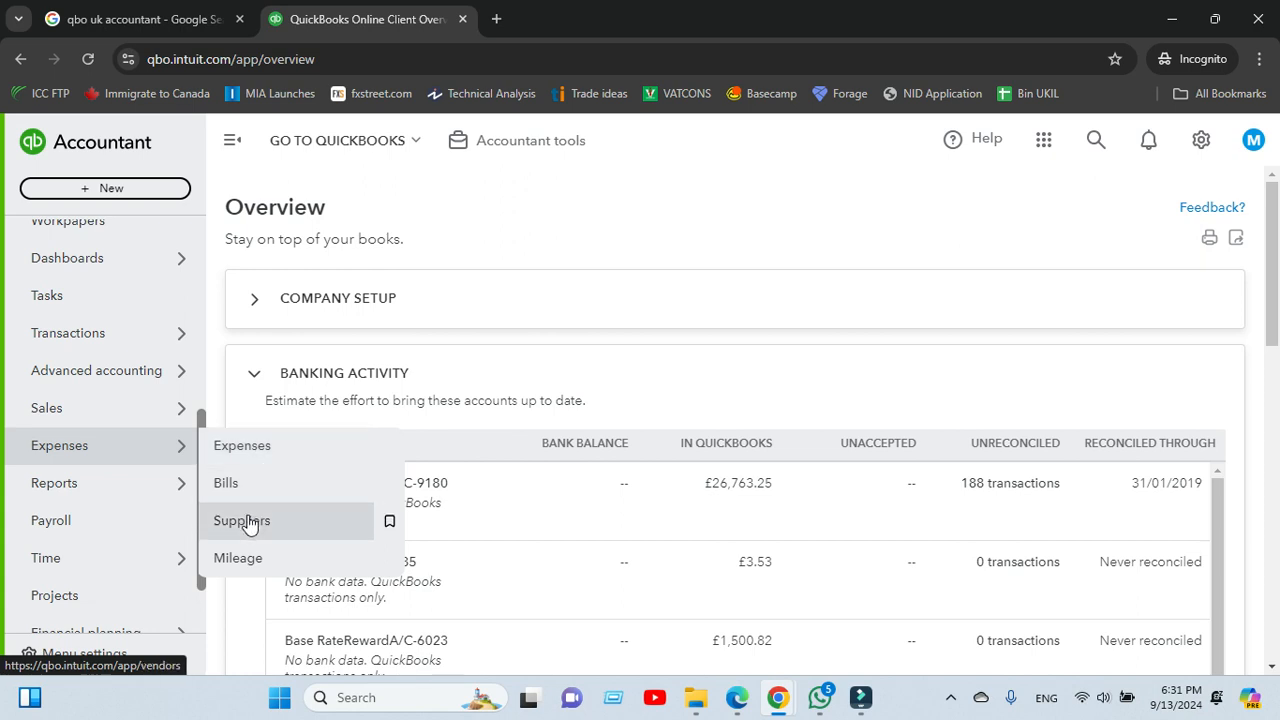
pyautogui.moveTo(123, 495)
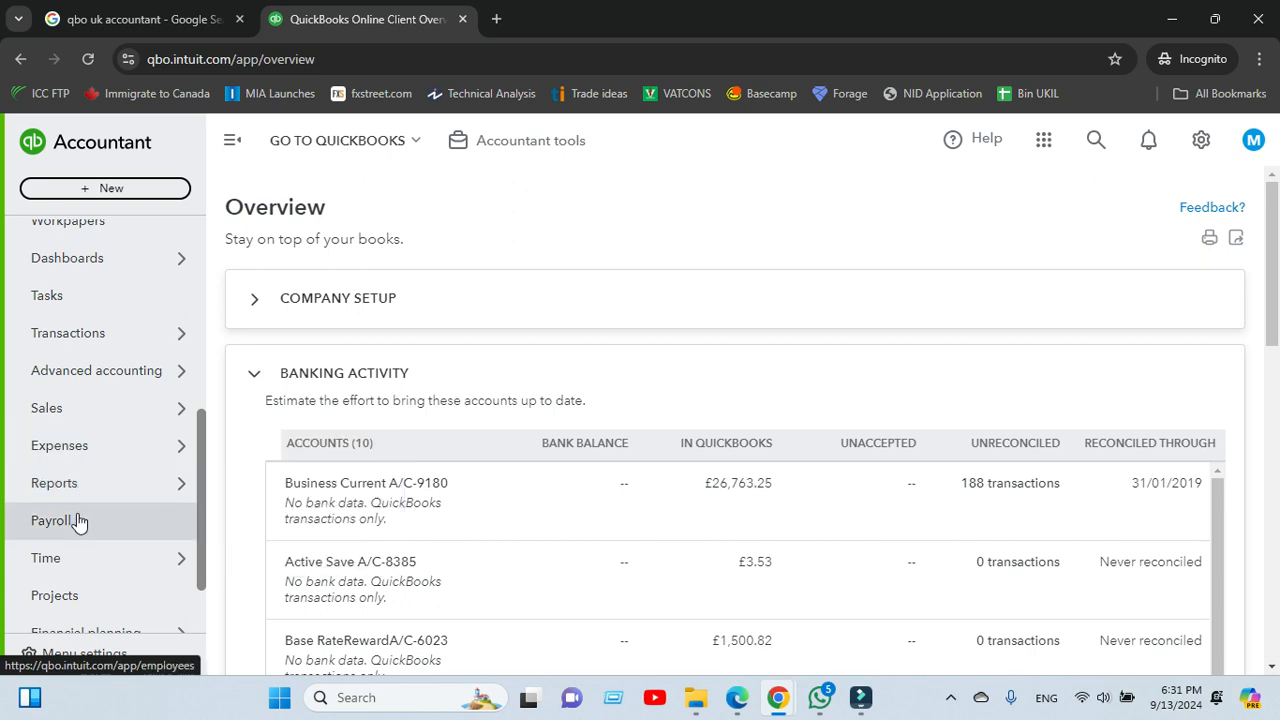
pyautogui.scroll(-1, 100, 520)
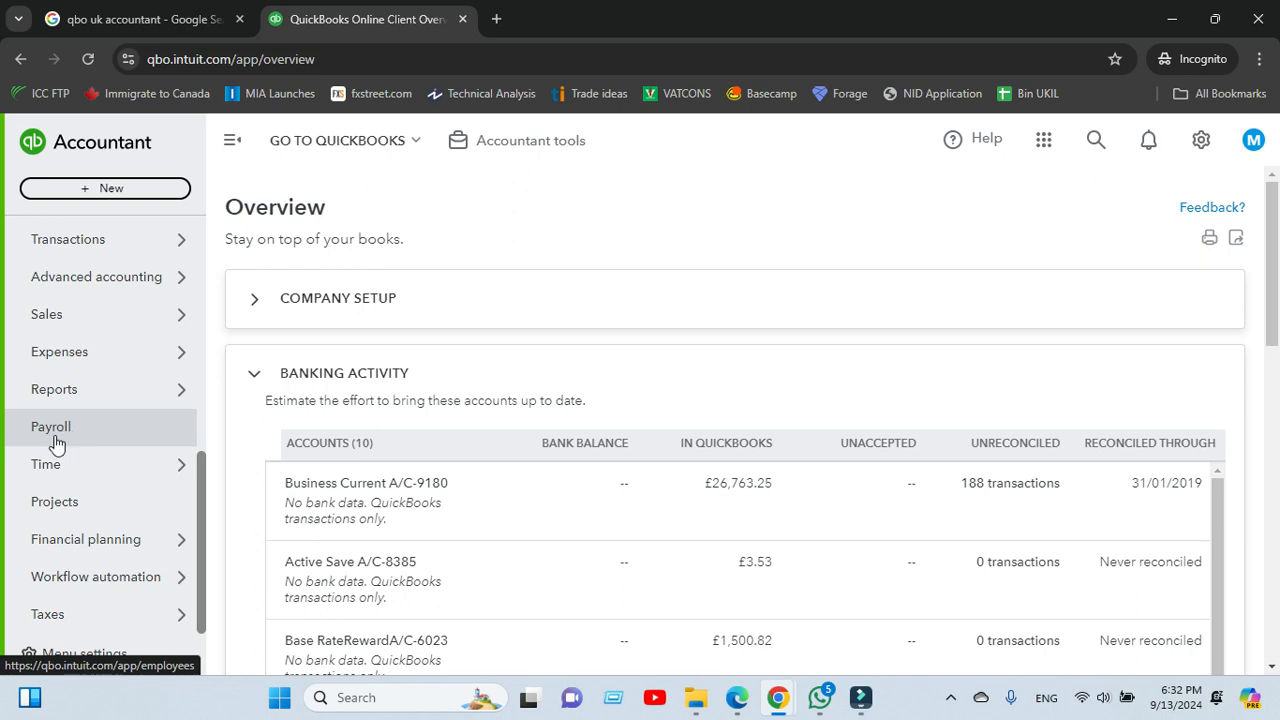
pyautogui.moveTo(97, 457)
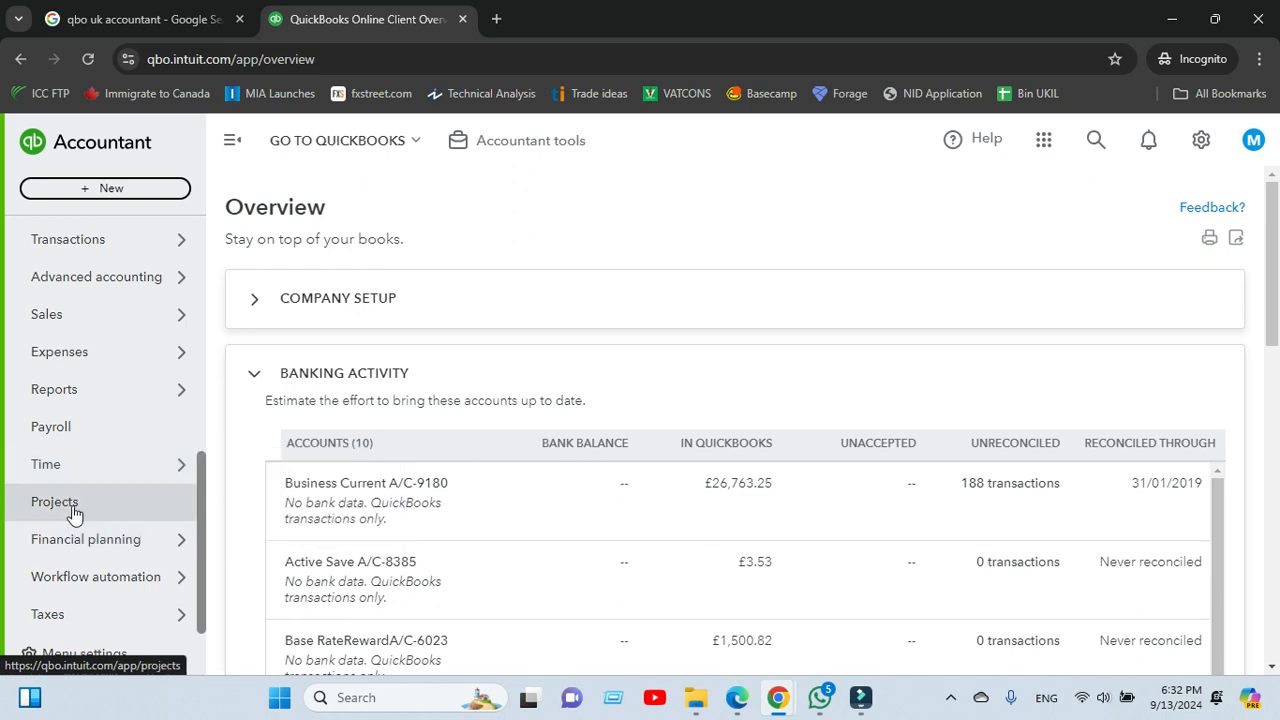
pyautogui.moveTo(91, 538)
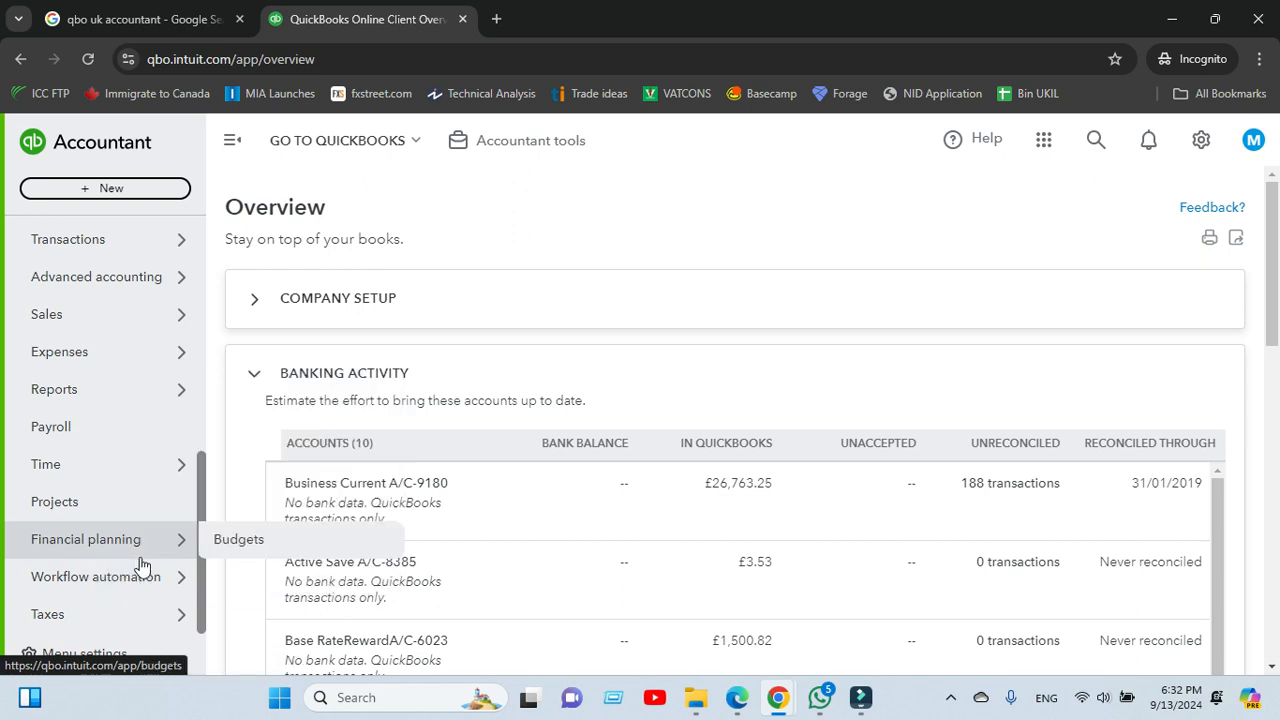
pyautogui.moveTo(135, 582)
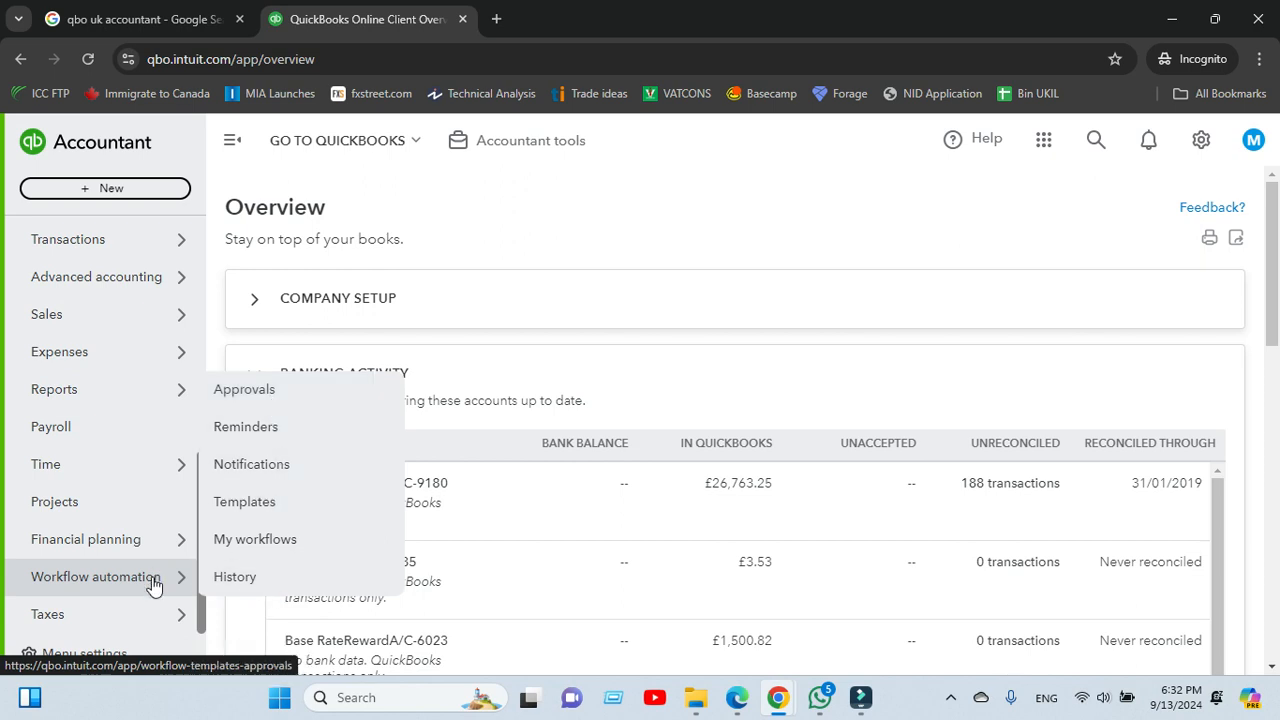
pyautogui.moveTo(109, 611)
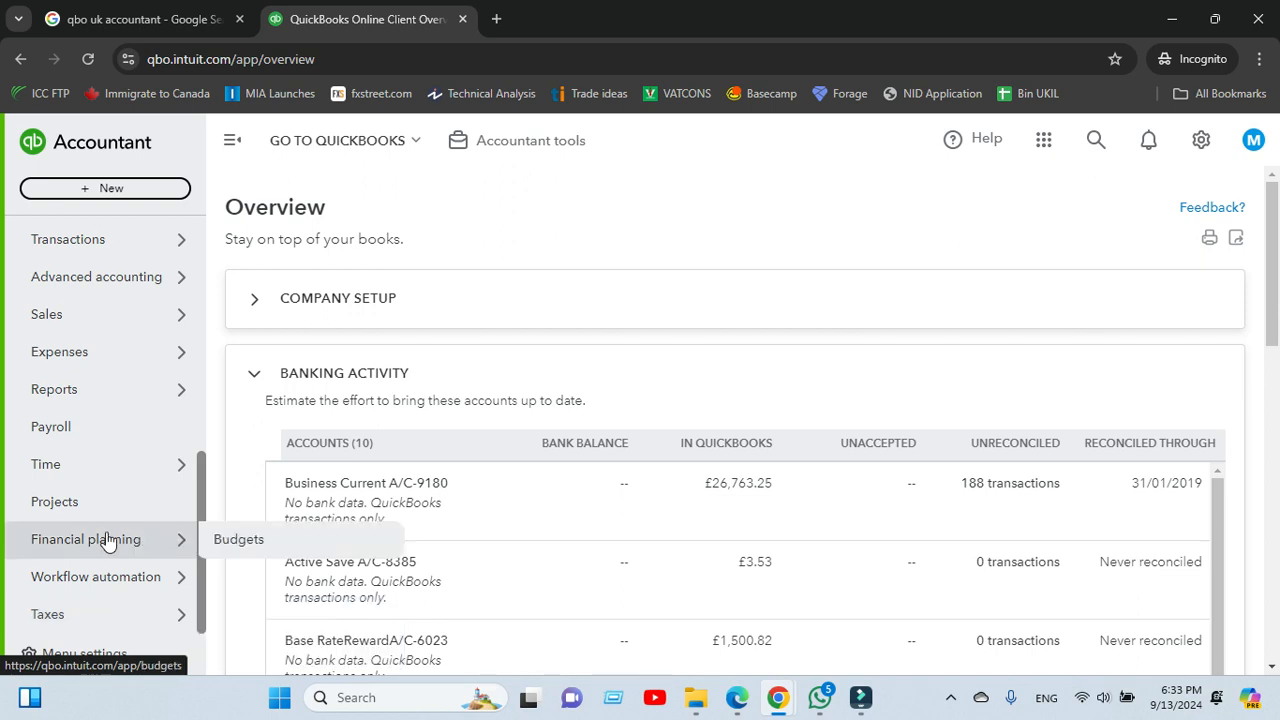
pyautogui.scroll(5, 106, 540)
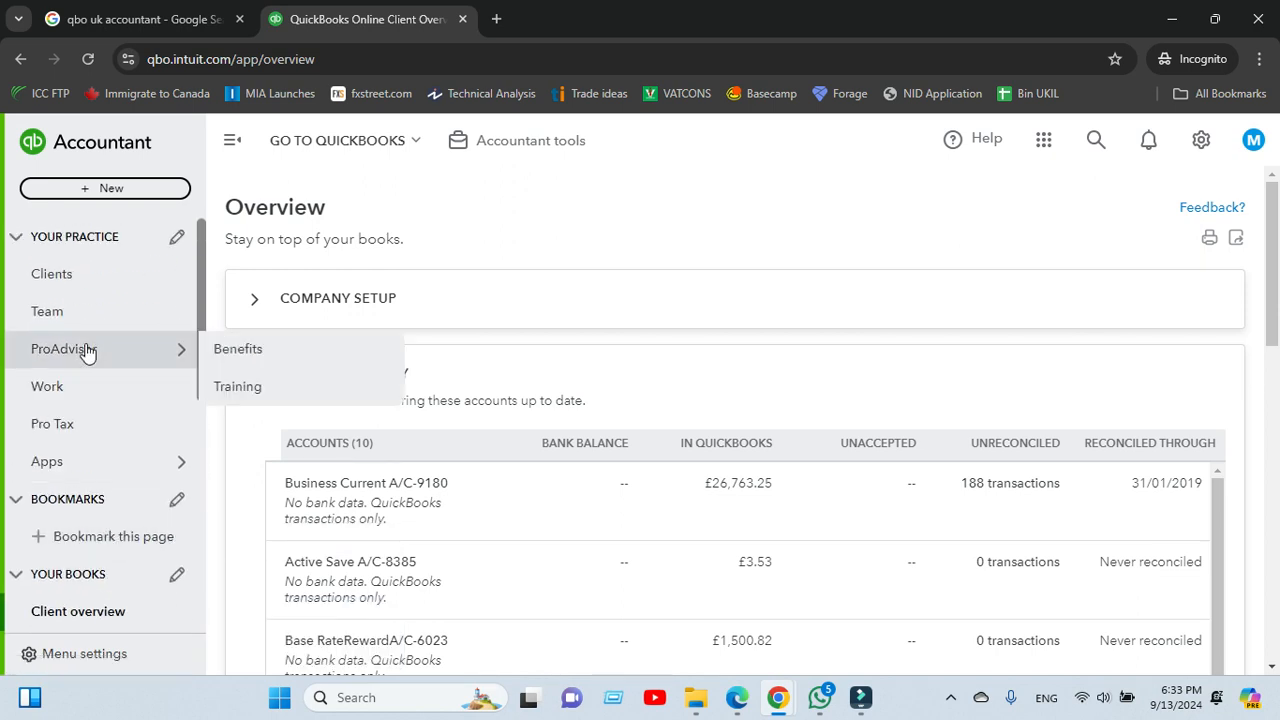
# - Look through the navigation menu from Your Practice down to the Dashboards and Transactions submenus under Your Books
pyautogui.scroll(-4, 86, 330)
pyautogui.scroll(2, 92, 445)
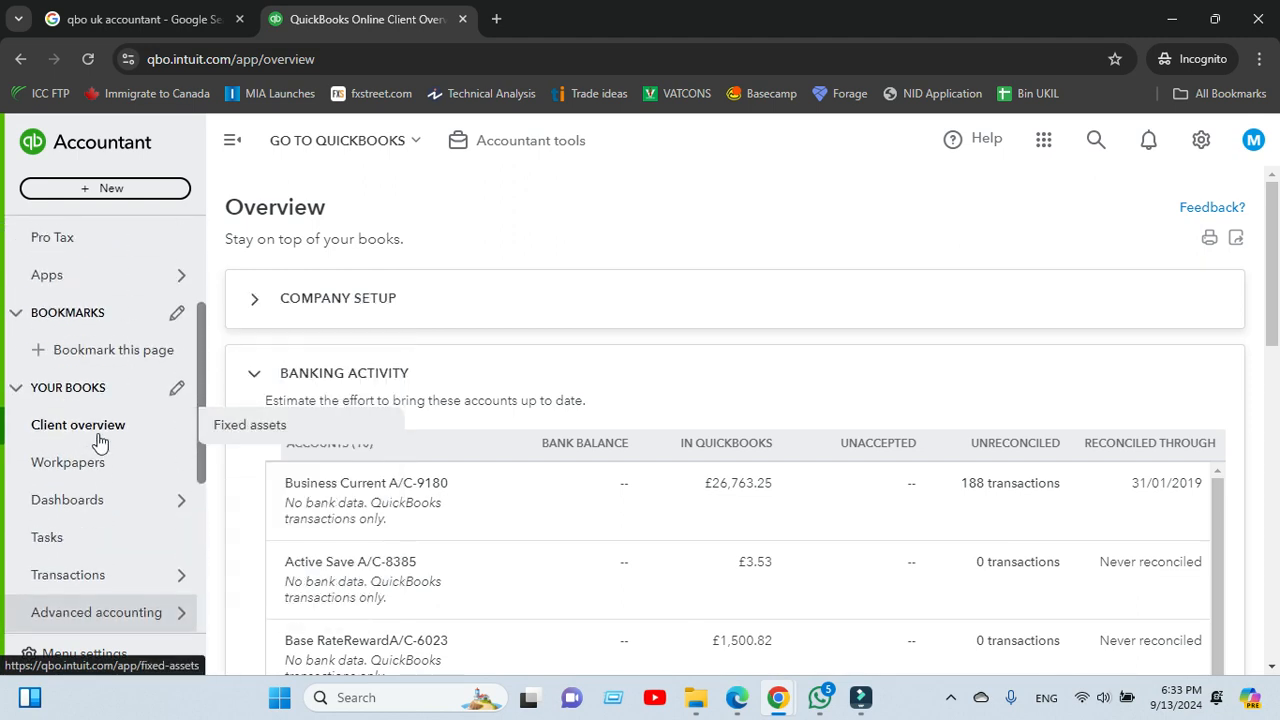
pyautogui.scroll(-2, 95, 362)
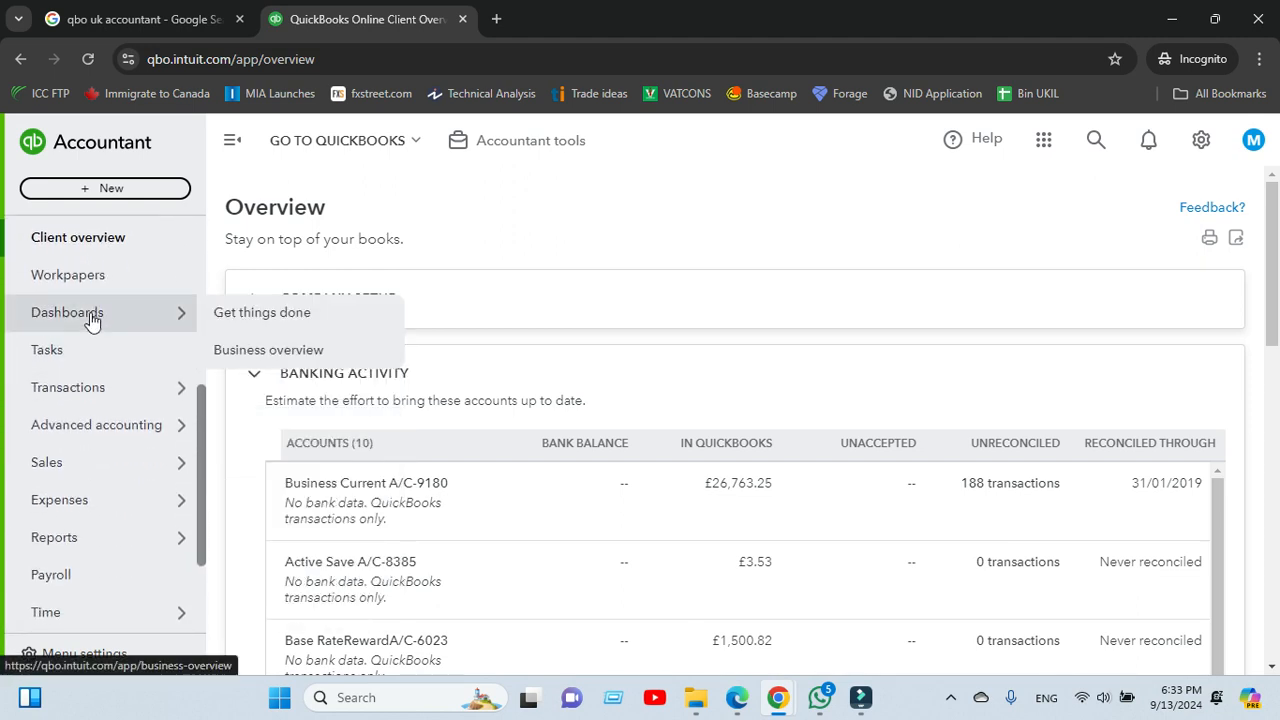
pyautogui.moveTo(97, 387)
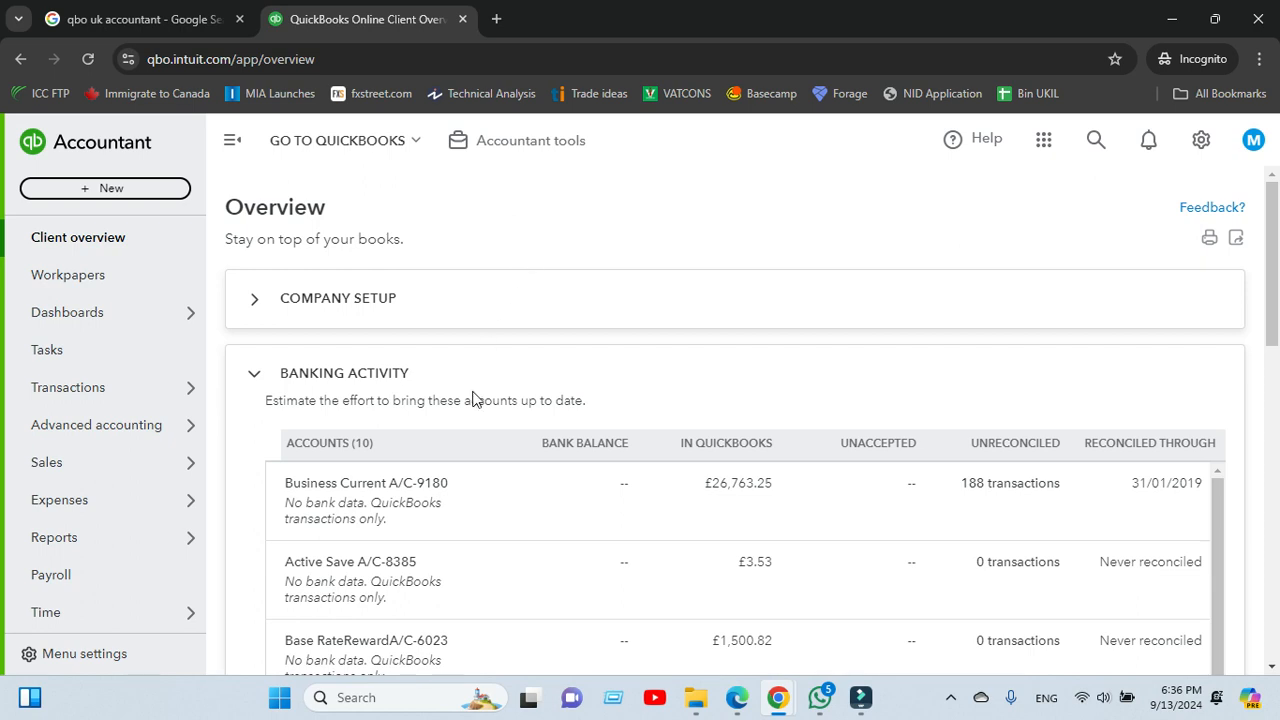
pyautogui.click(530, 185)
pyautogui.click(531, 181)
pyautogui.click(531, 178)
# - Open the Chart of accounts under Transactions and glance at the Expenses and Transactions submenus
pyautogui.moveTo(123, 388)
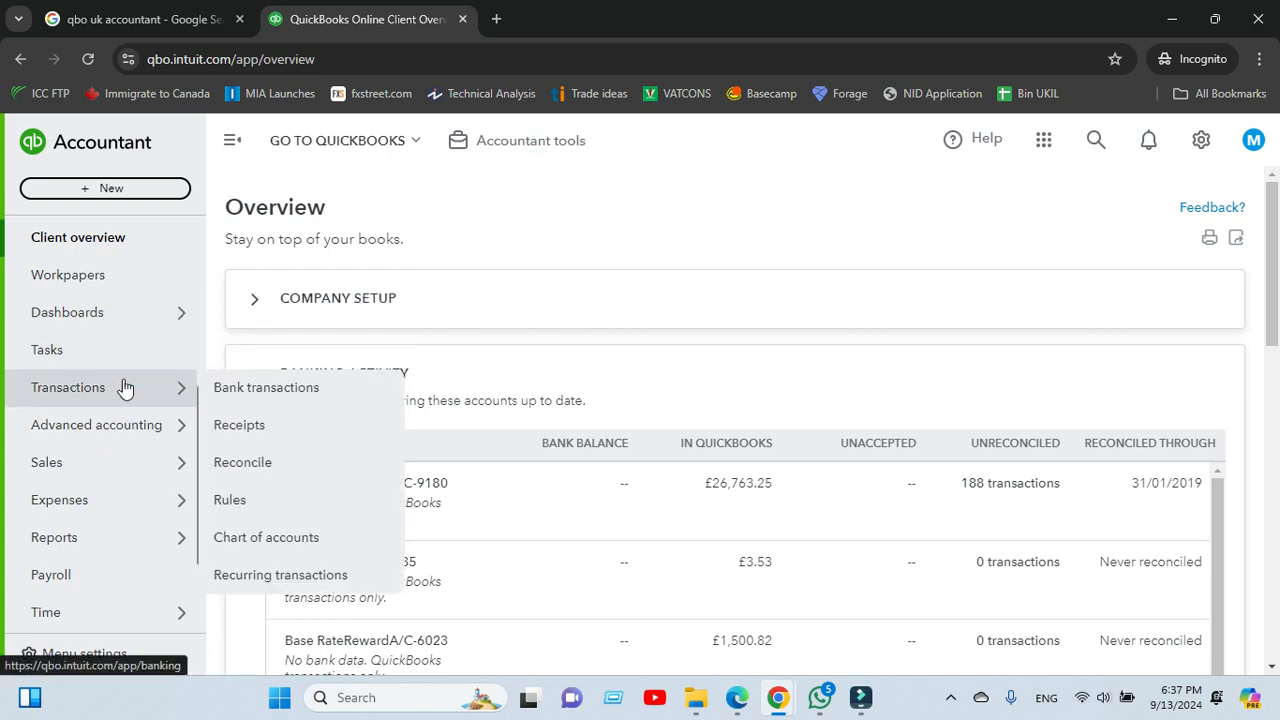
pyautogui.click(274, 545)
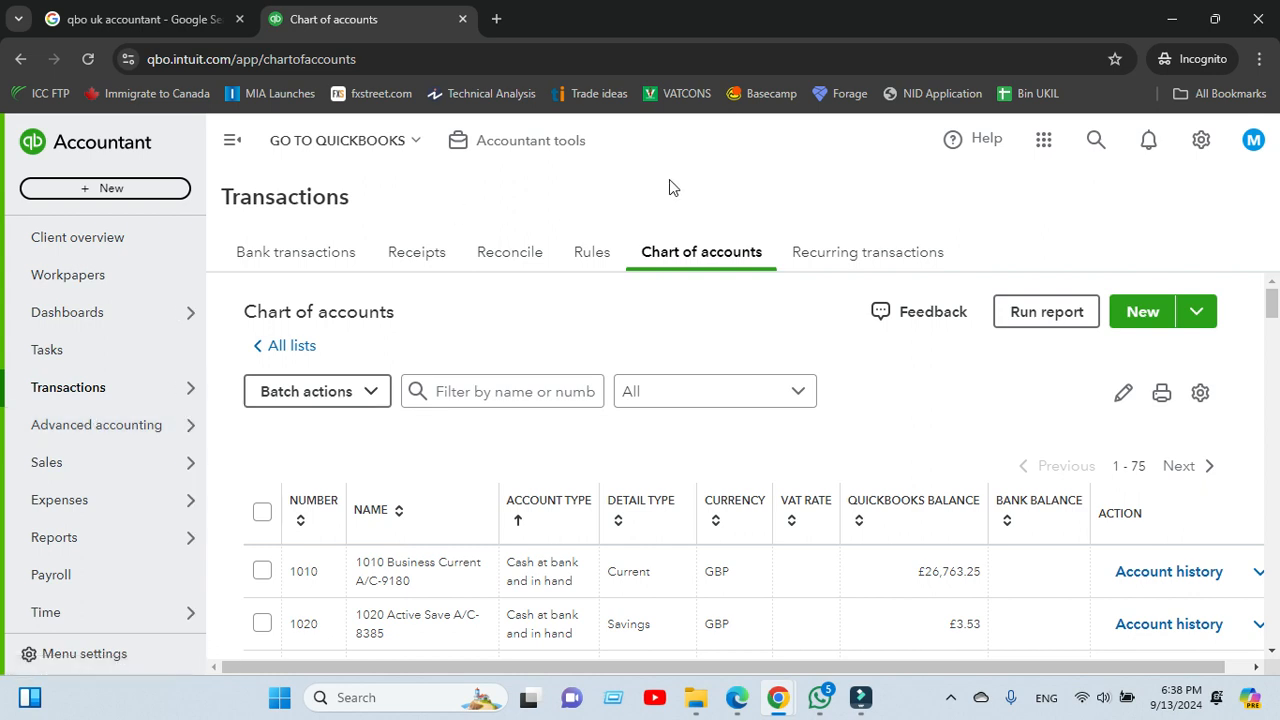
pyautogui.moveTo(97, 511)
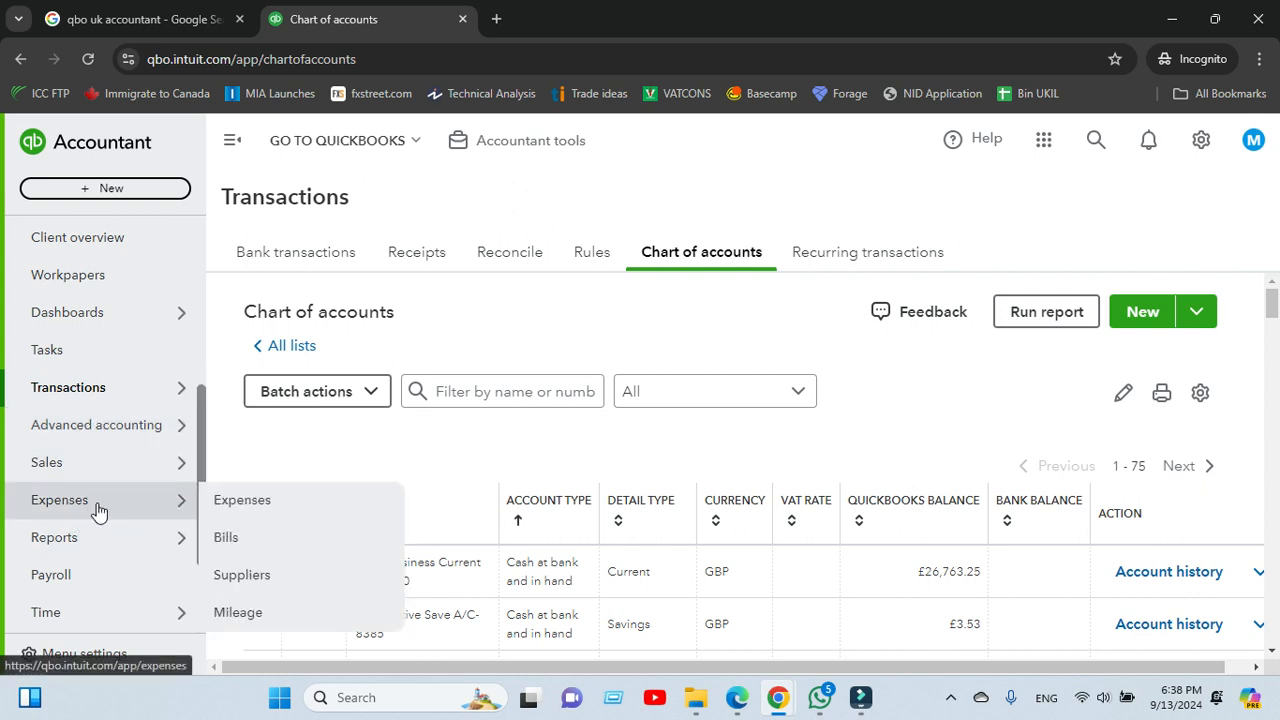
pyautogui.moveTo(108, 392)
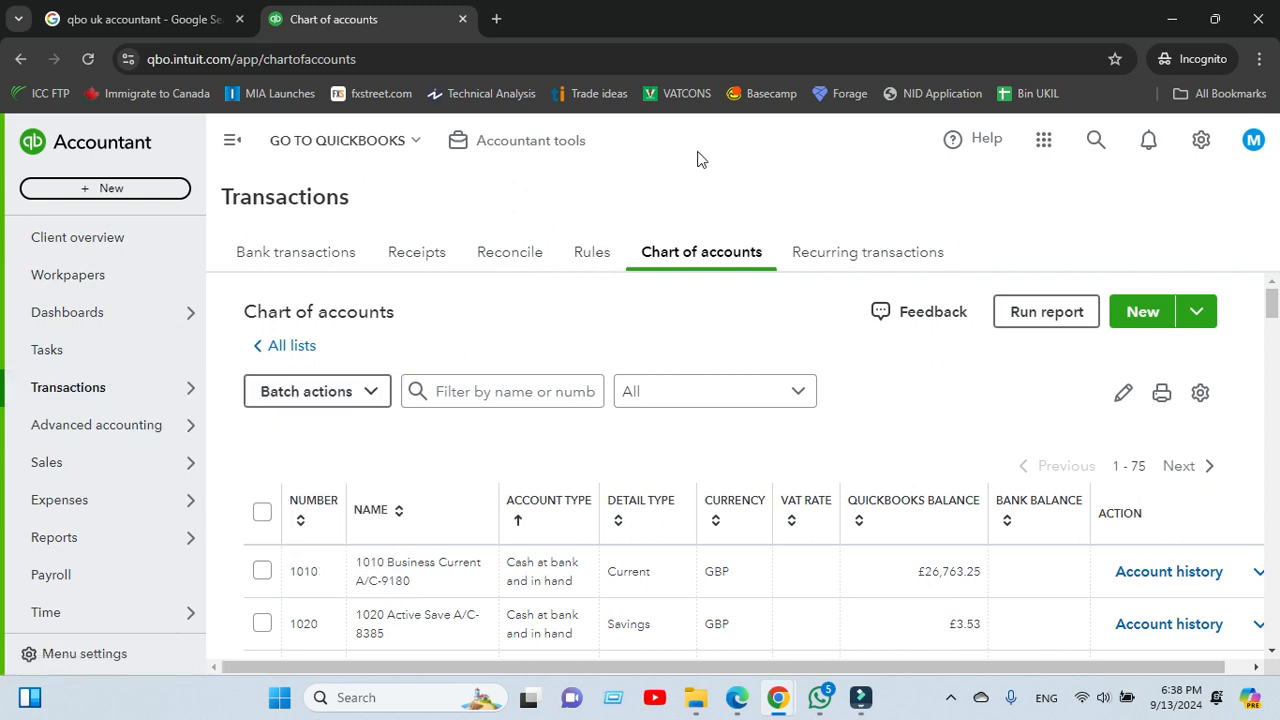
# - Examine the options offered by Accountant tools, My apps and the company settings, closing each one again
pyautogui.click(504, 146)
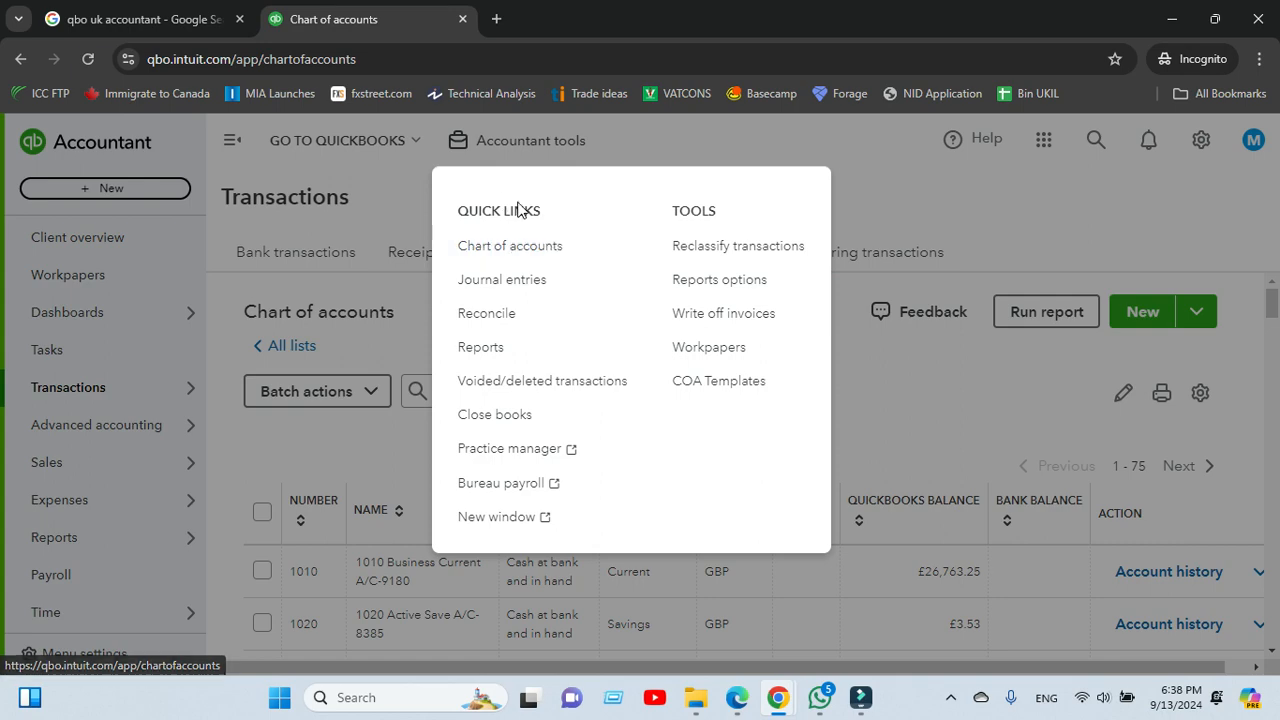
pyautogui.click(658, 150)
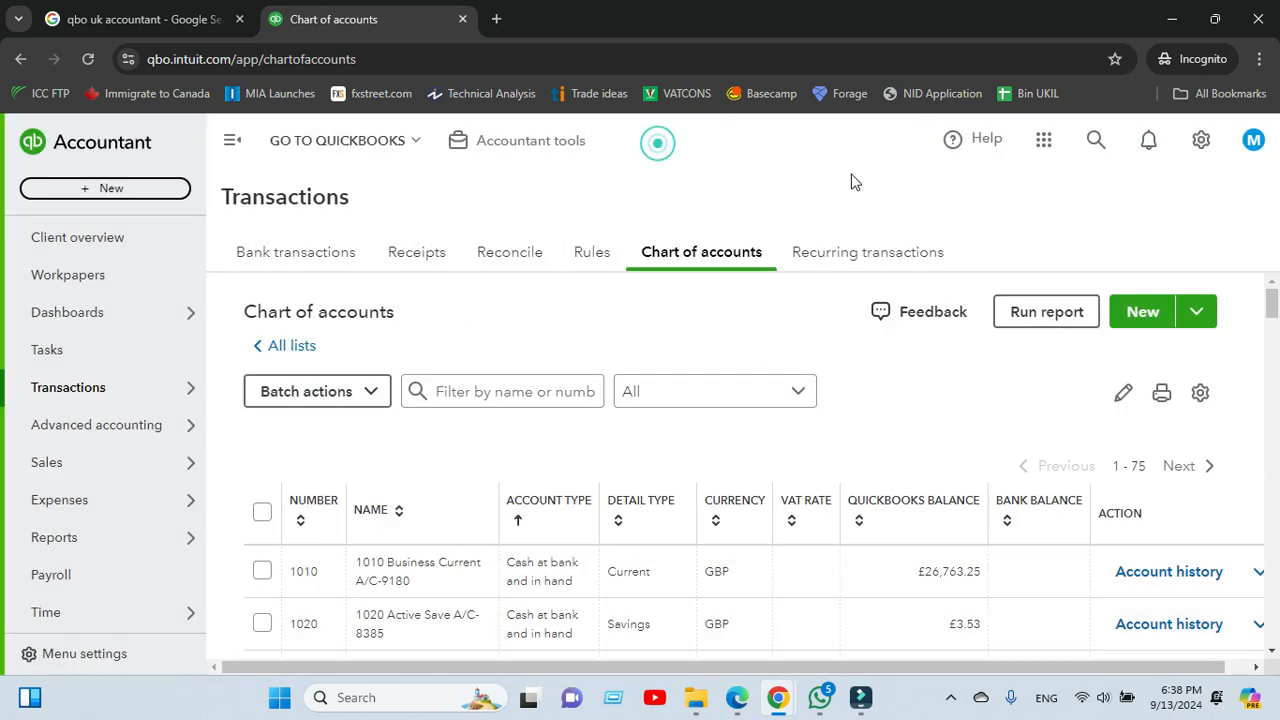
pyautogui.click(1044, 142)
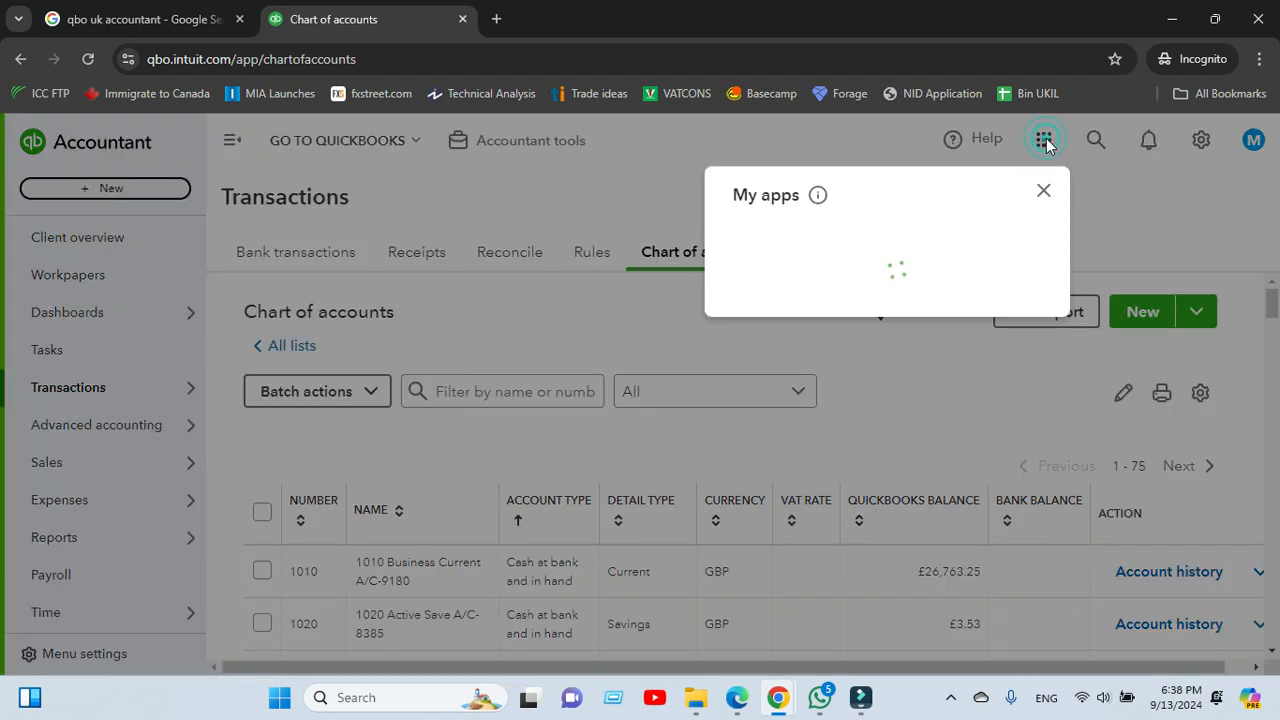
pyautogui.click(1045, 190)
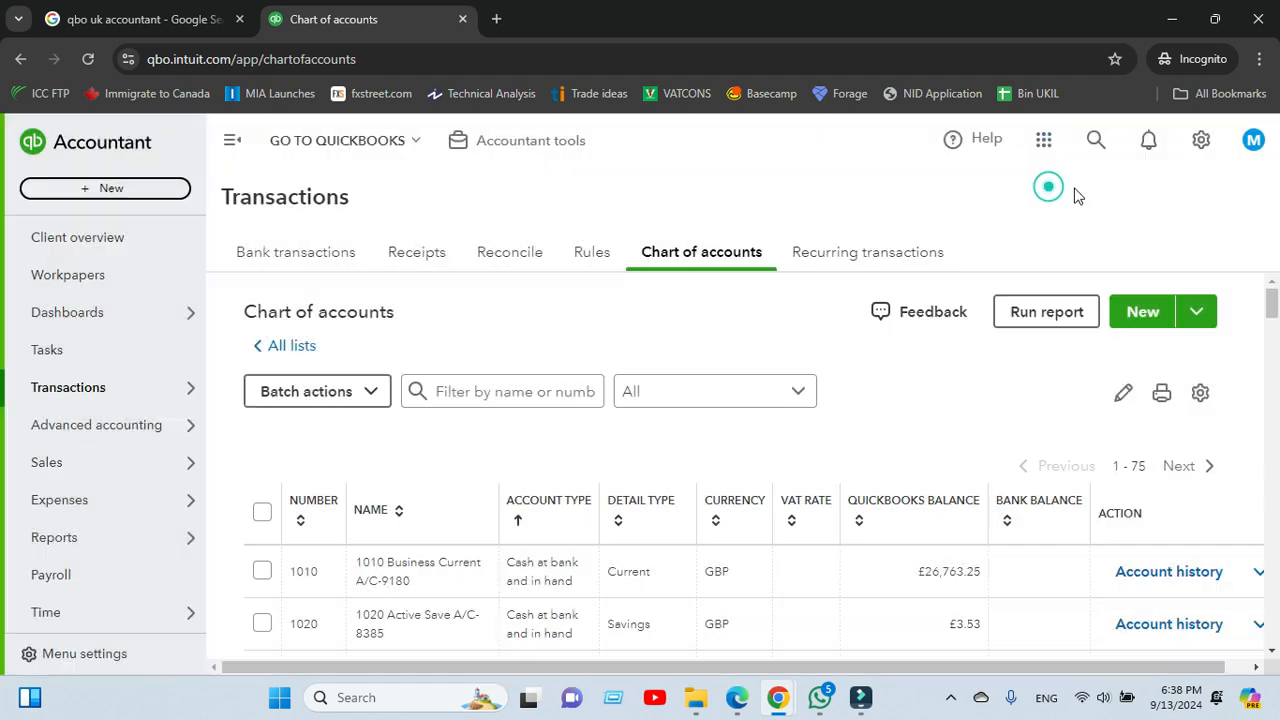
pyautogui.click(1200, 143)
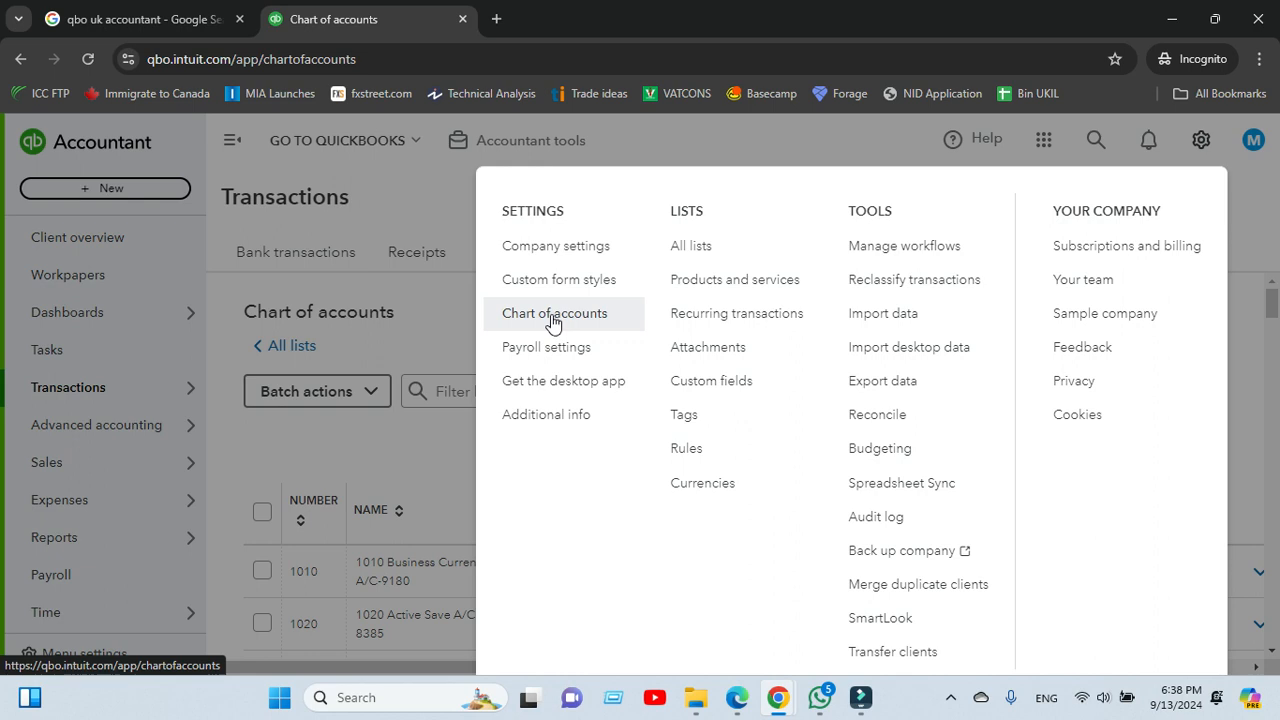
pyautogui.click(673, 140)
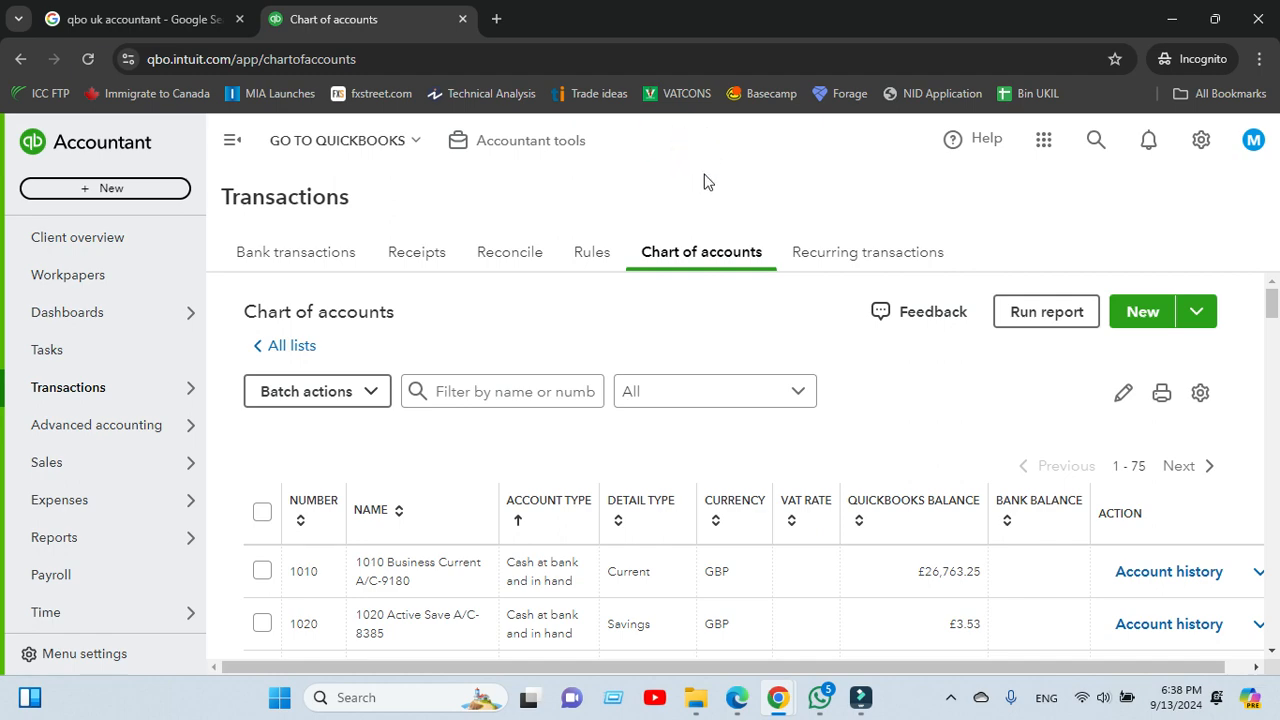
# - Look through the chart of accounts, comparing account numbers, names, account types and detail types from bank accounts to current liabilities
pyautogui.scroll(-5, 724, 364)
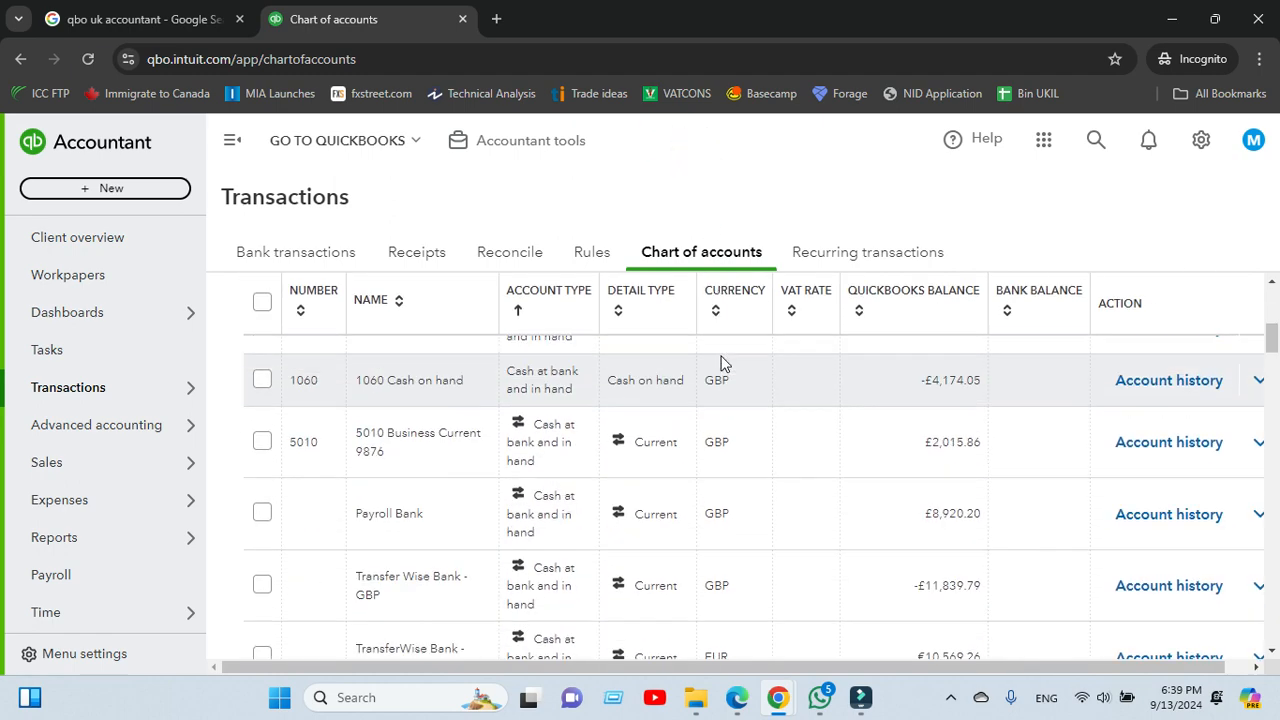
pyautogui.scroll(-10, 720, 380)
pyautogui.scroll(5, 702, 420)
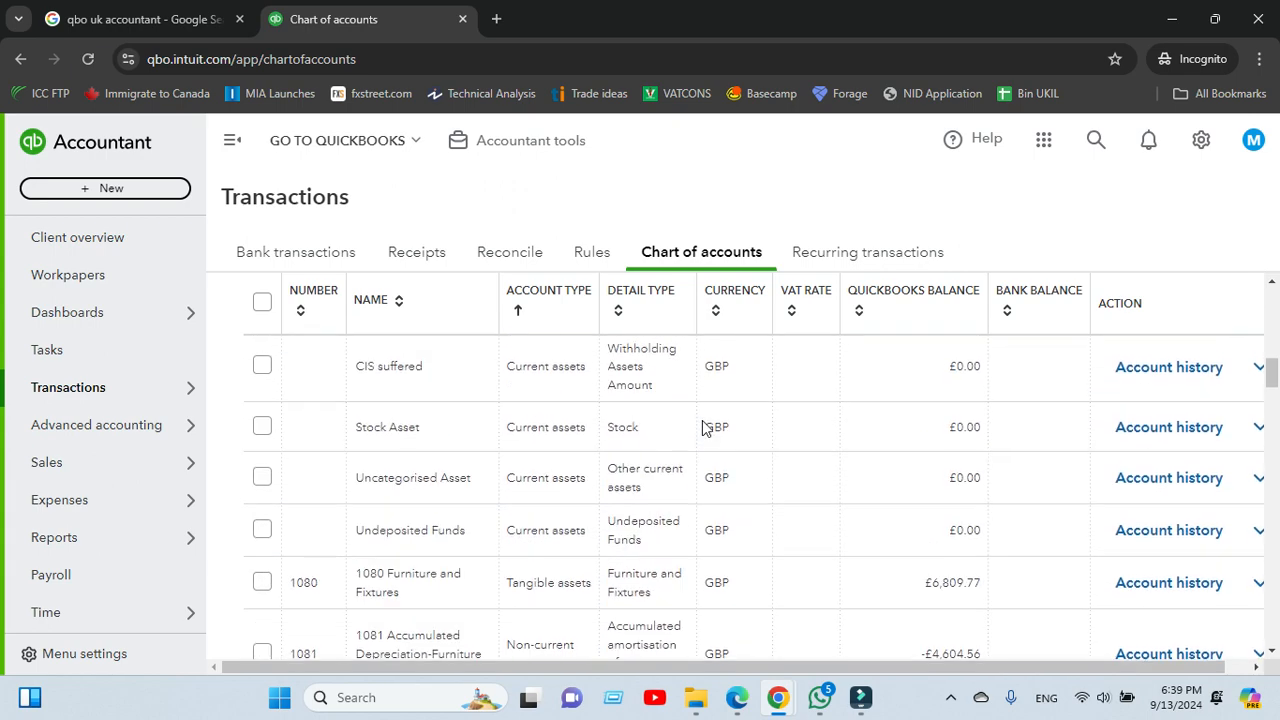
pyautogui.scroll(10, 702, 427)
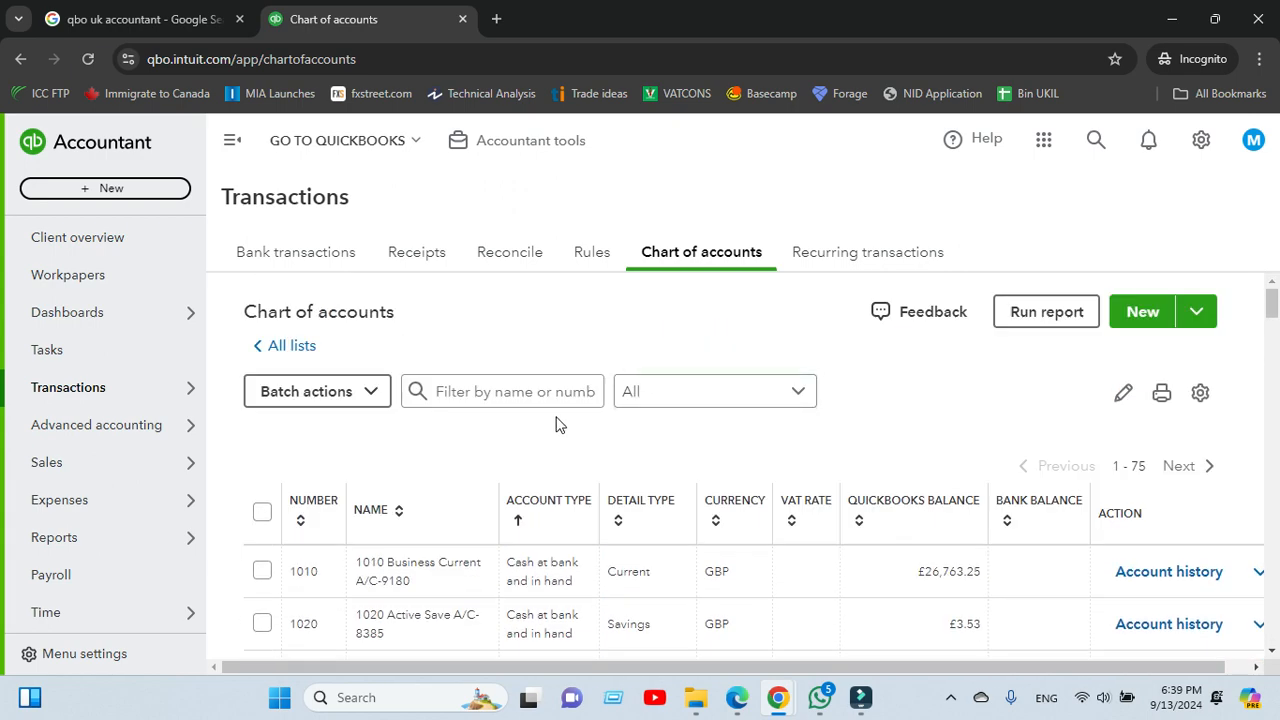
pyautogui.scroll(-3, 520, 440)
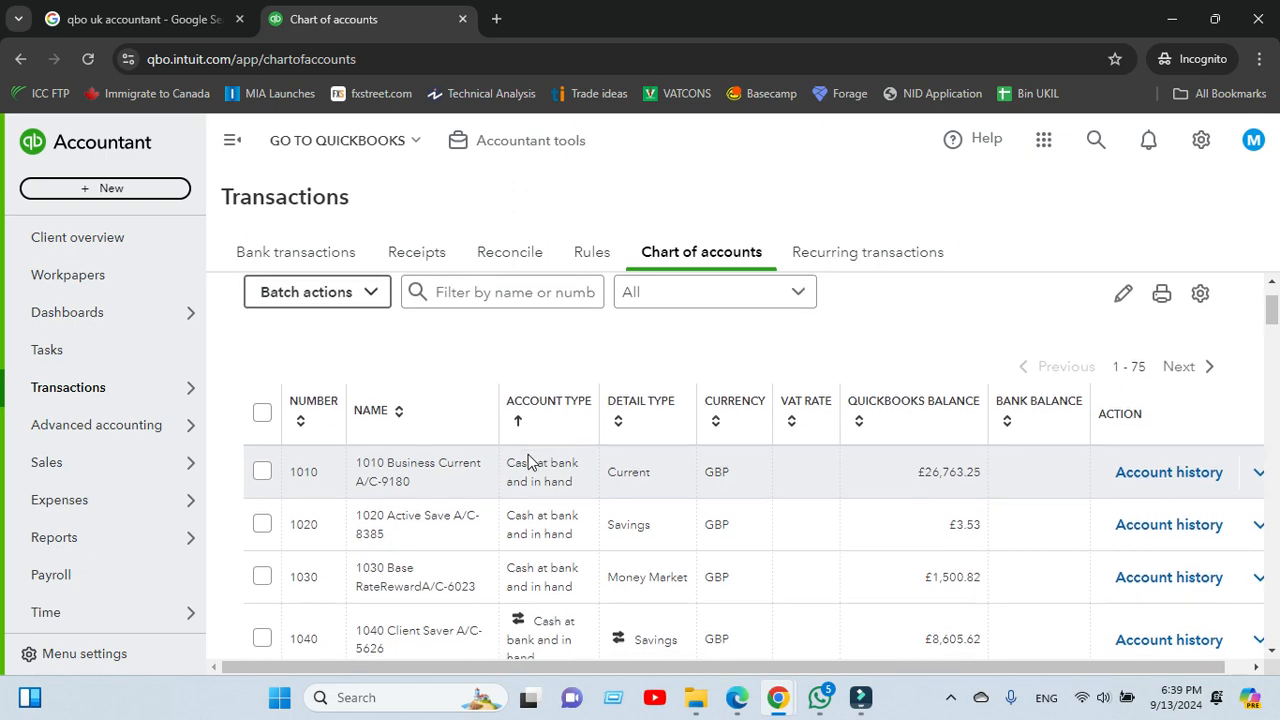
pyautogui.scroll(-10, 530, 452)
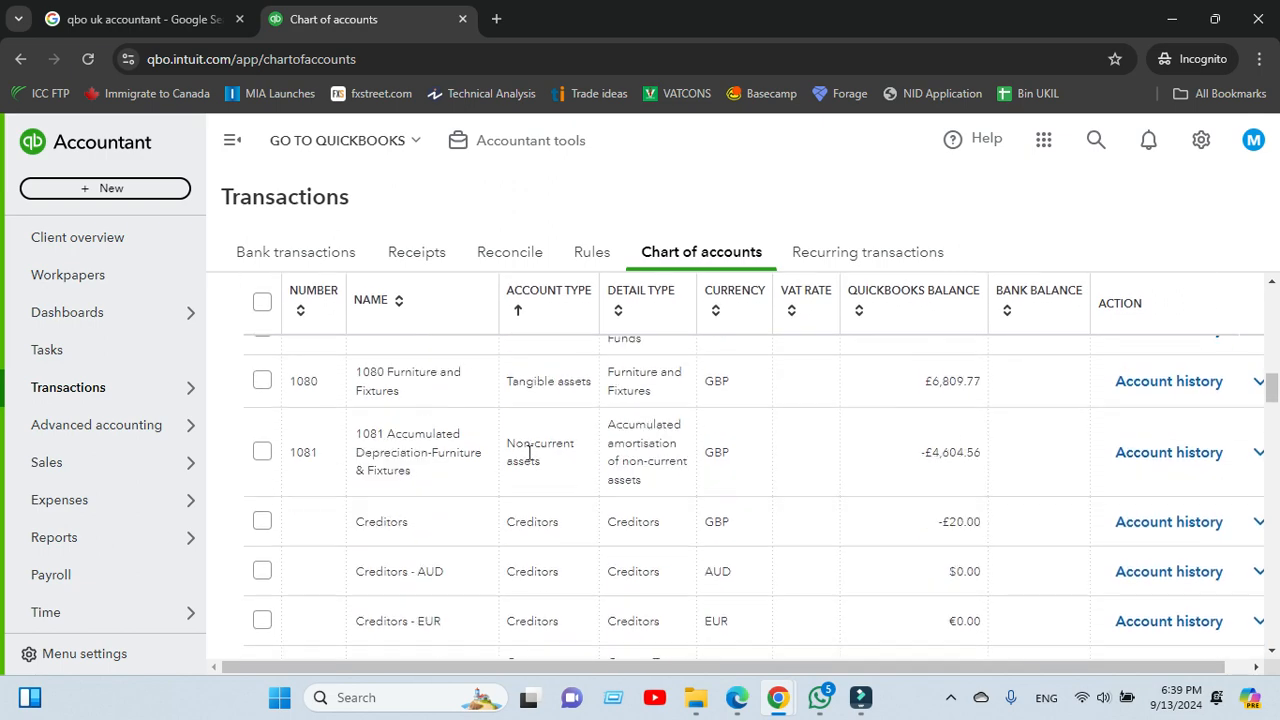
pyautogui.scroll(-5, 528, 452)
pyautogui.scroll(10, 529, 450)
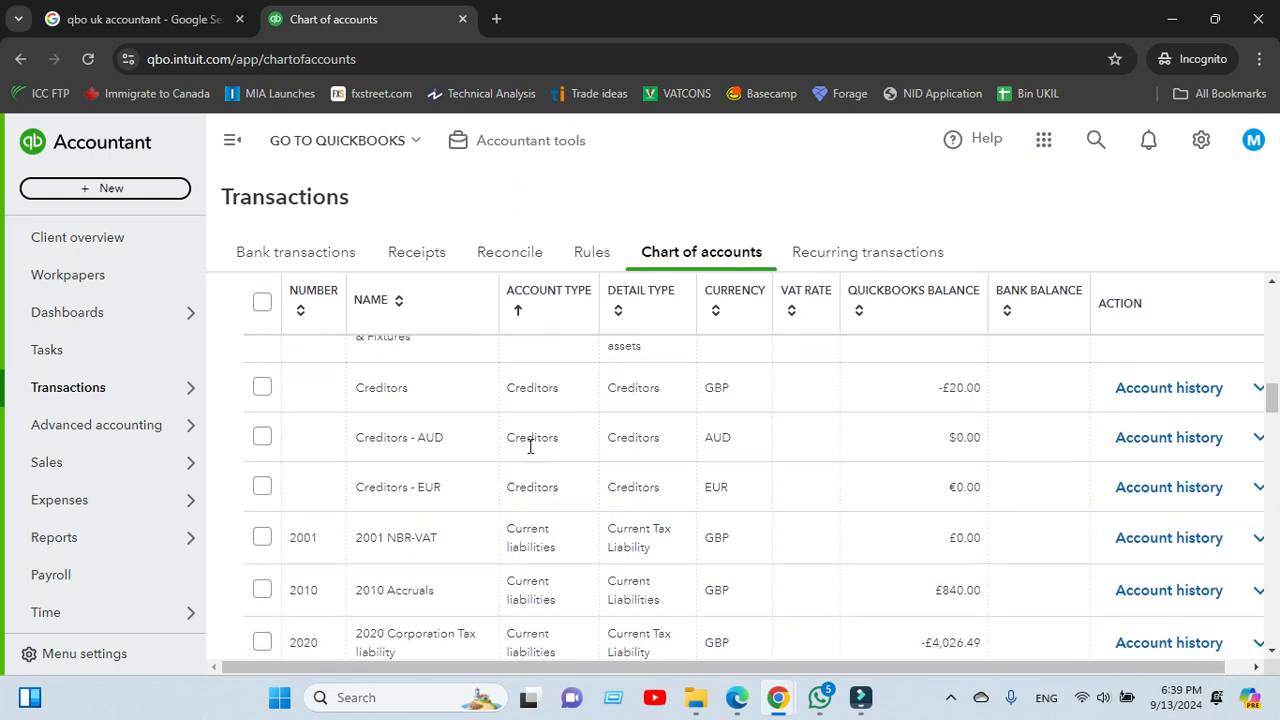
pyautogui.scroll(5, 530, 446)
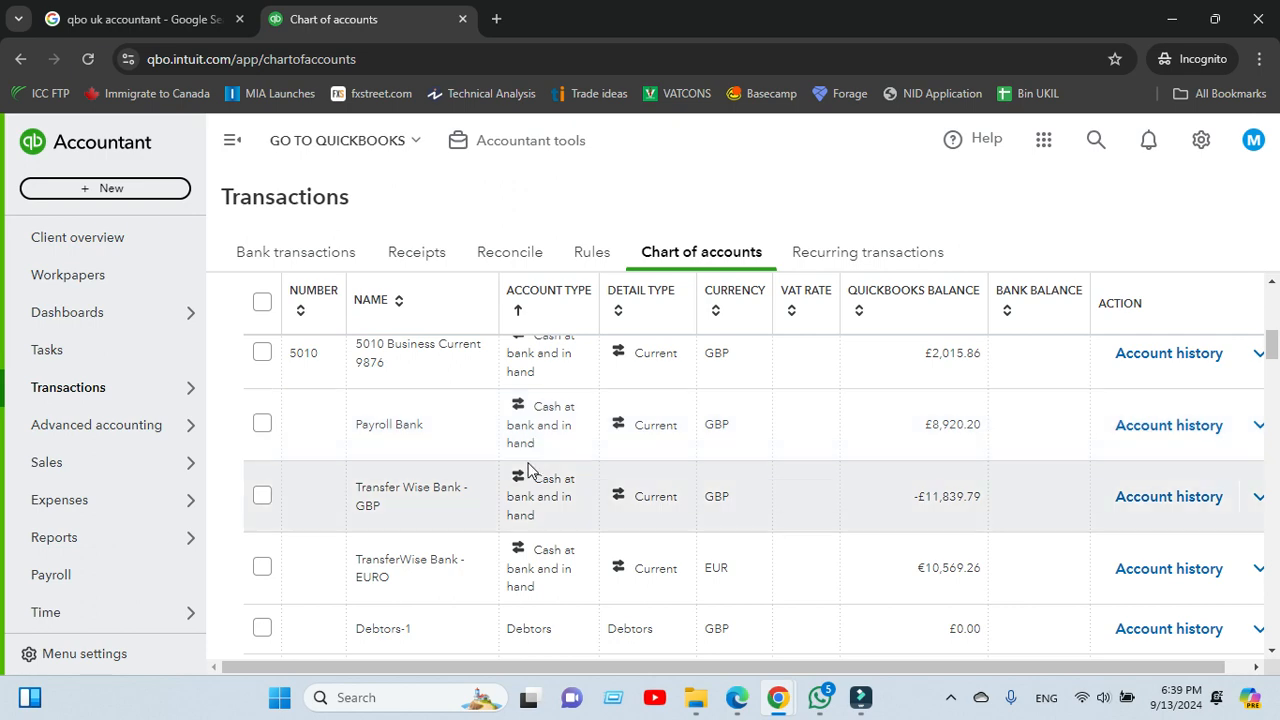
pyautogui.scroll(-2, 362, 430)
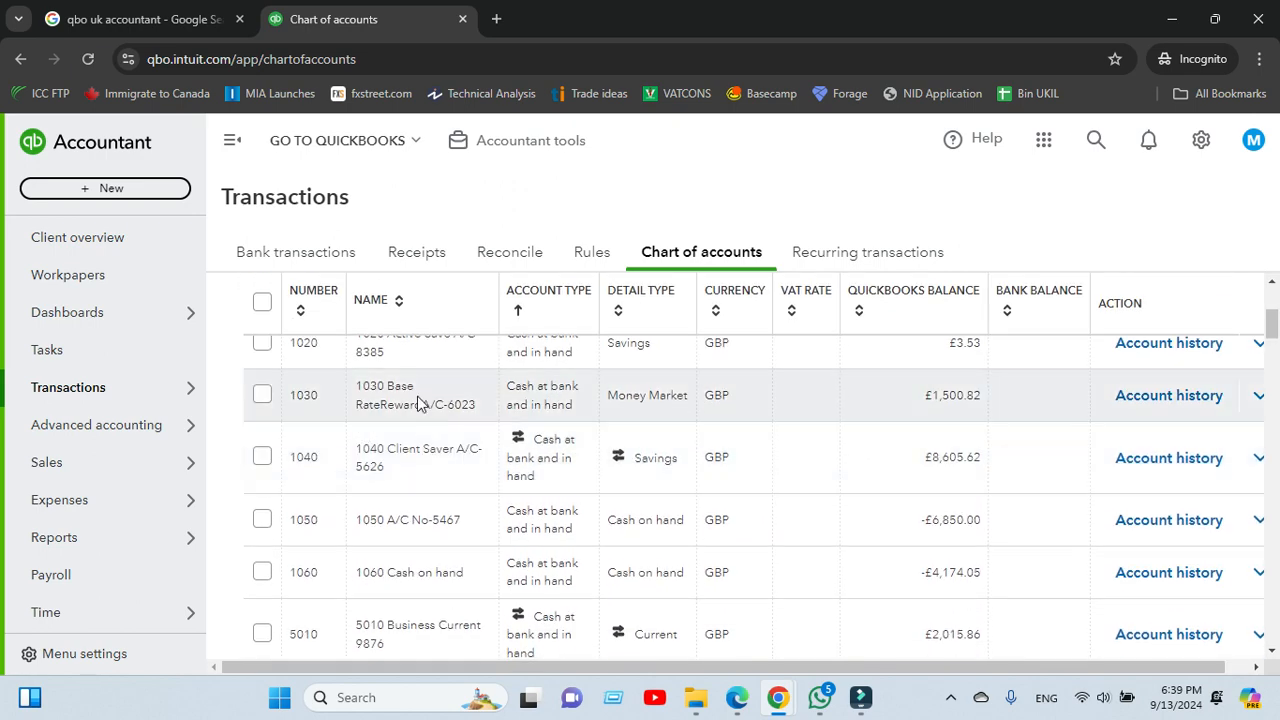
pyautogui.scroll(1, 423, 400)
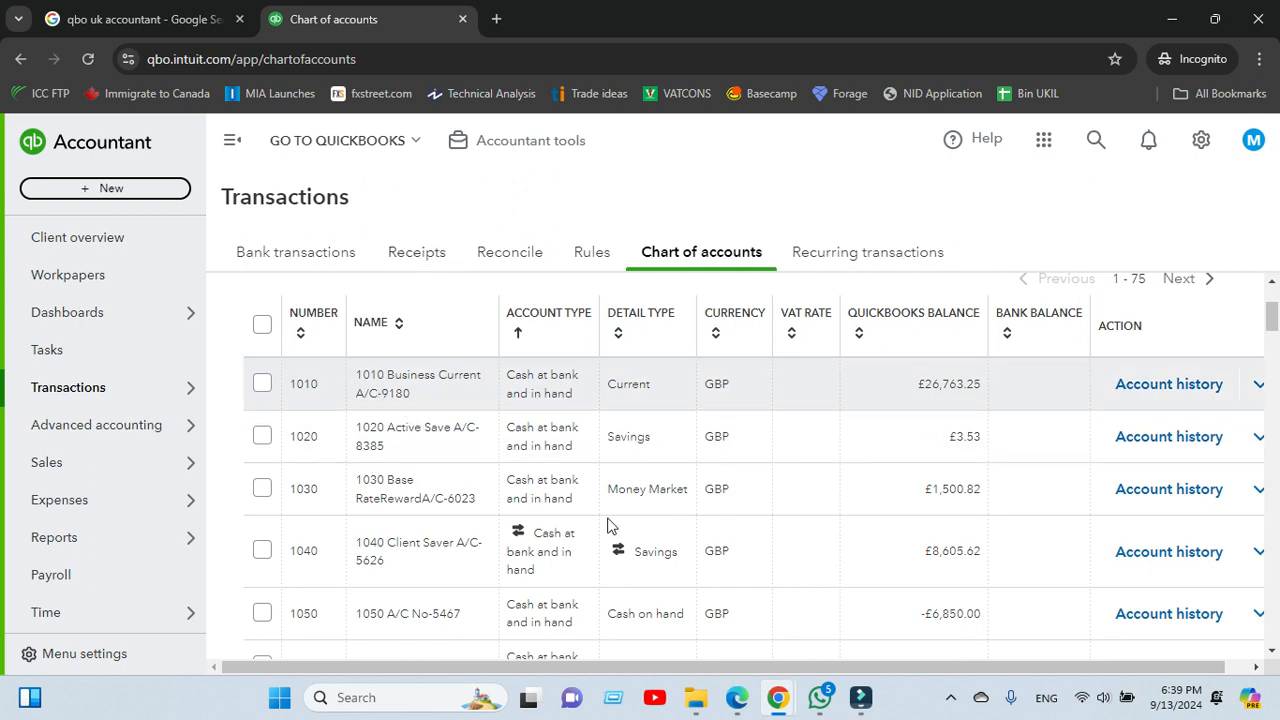
# - Switch to File Explorer, open Working Docs - Riverine Properties Ltd..xlsx from Training > Resources on LEARNING (D:), and dismiss the Office activation wizard
pyautogui.click(703, 610)
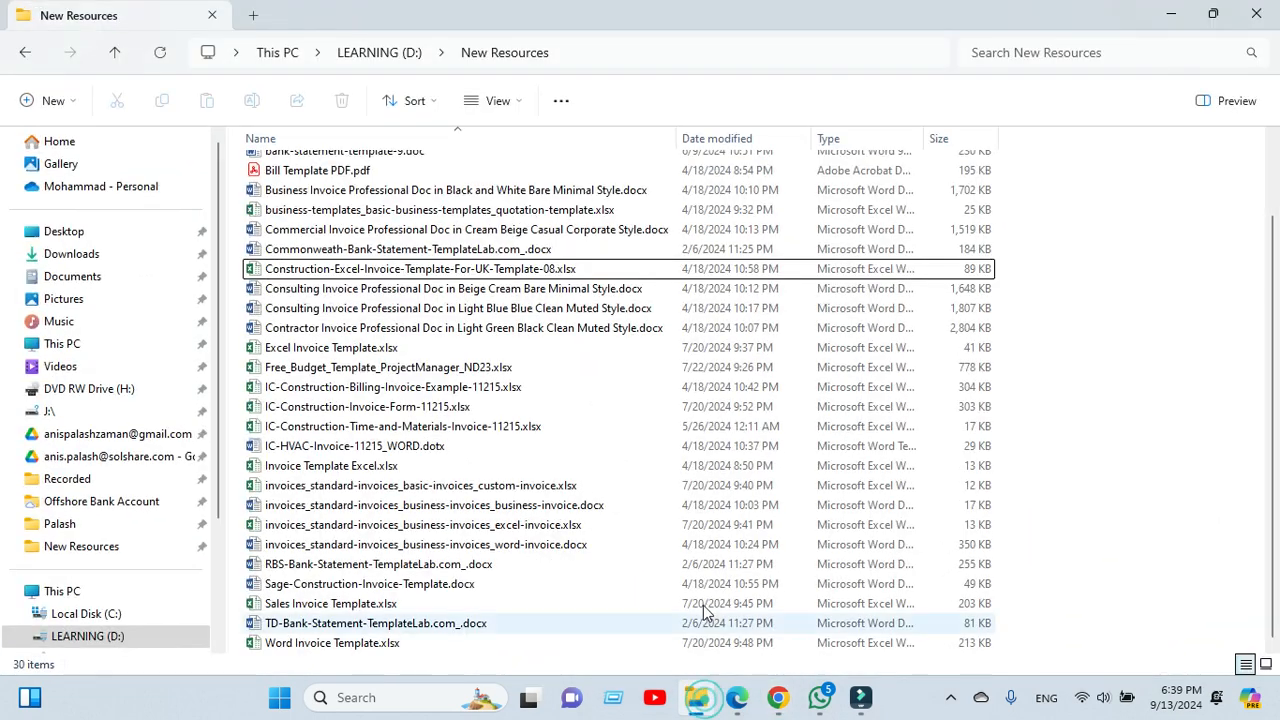
pyautogui.scroll(-3, 115, 560)
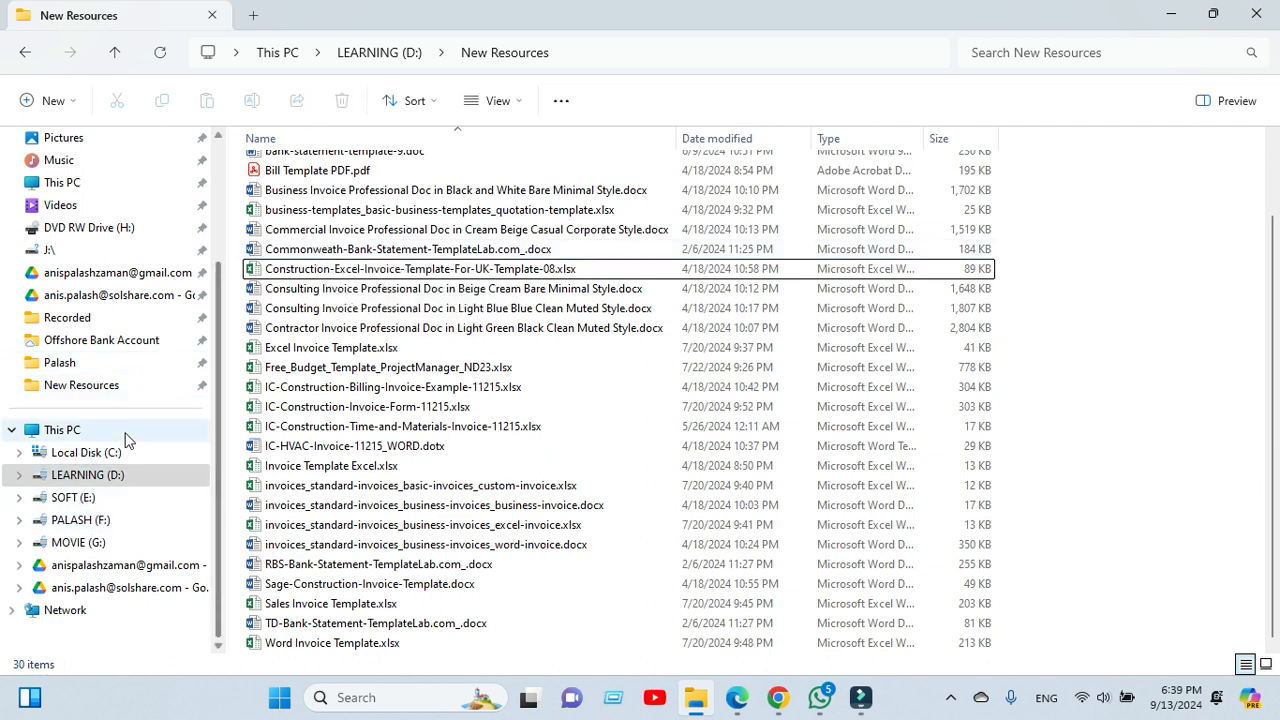
pyautogui.click(410, 52)
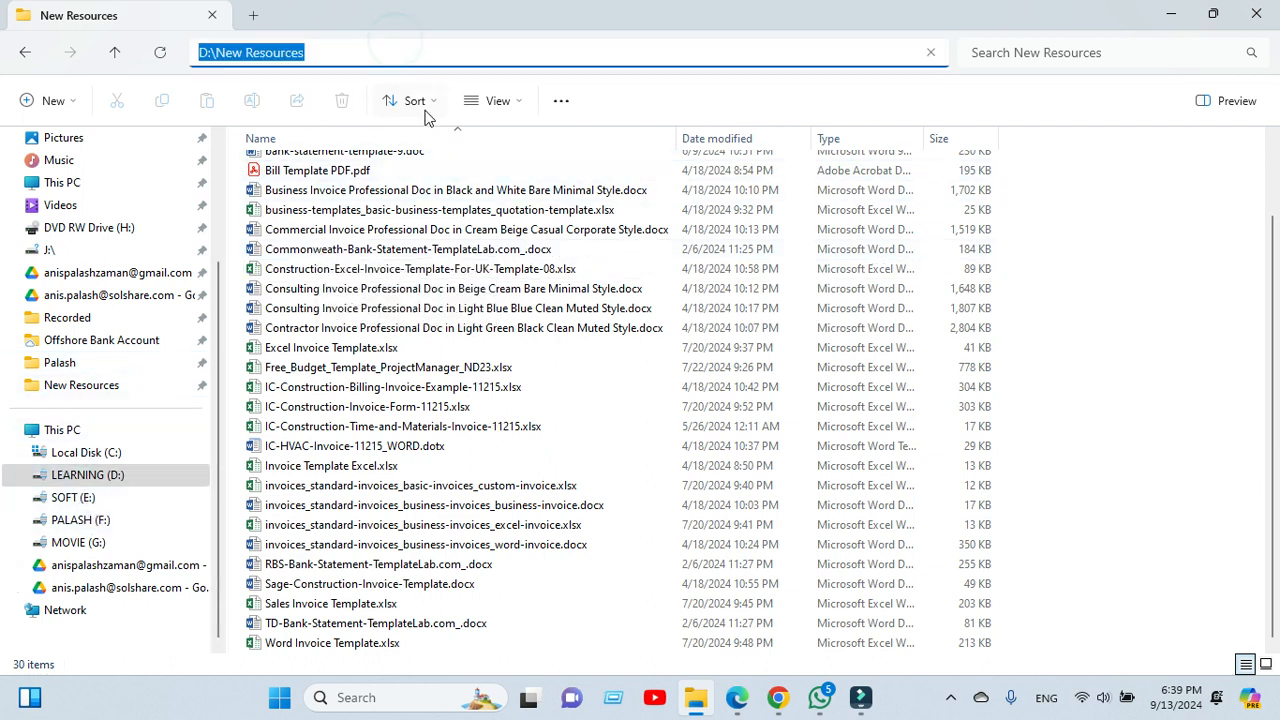
pyautogui.click(797, 105)
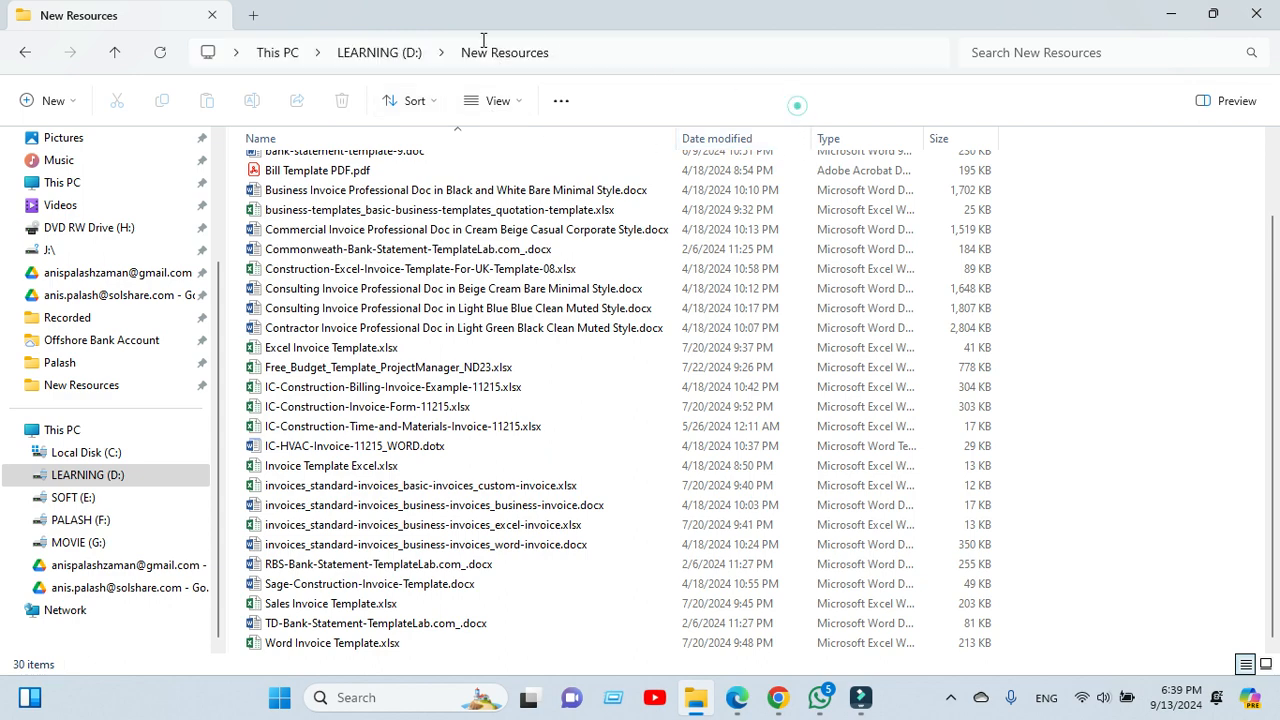
pyautogui.click(385, 55)
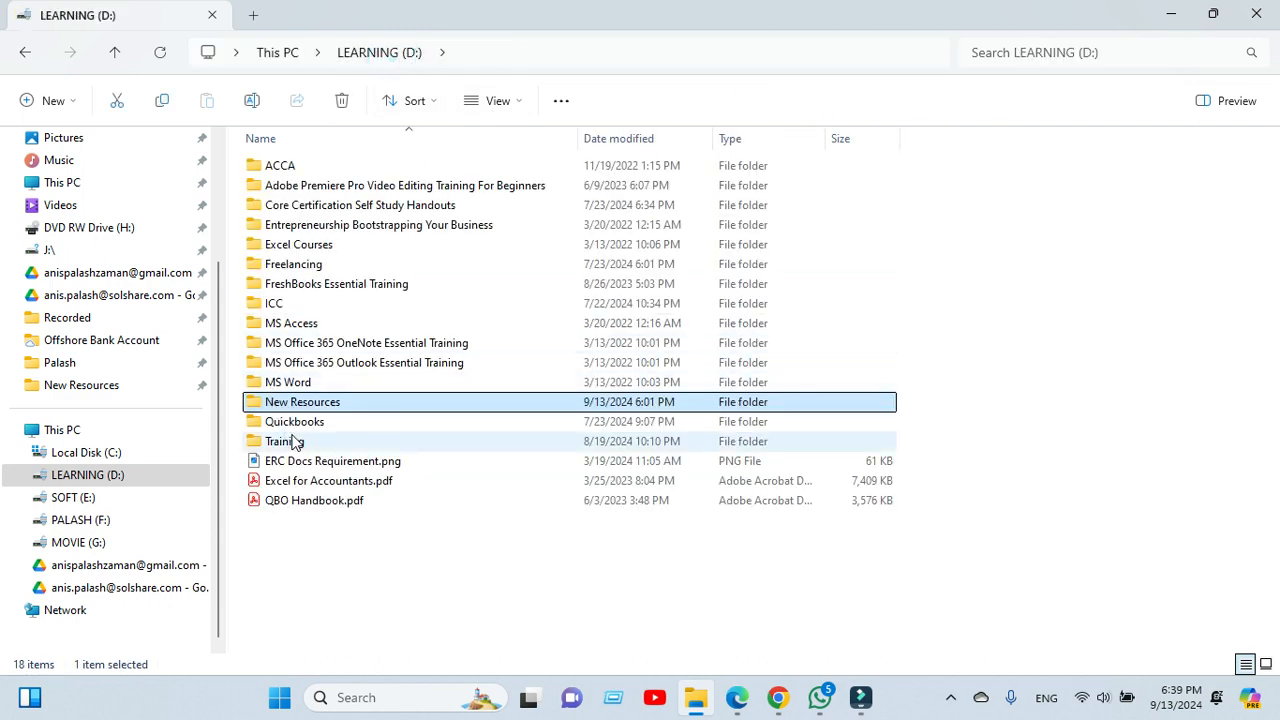
pyautogui.doubleClick(289, 441)
pyautogui.doubleClick(316, 266)
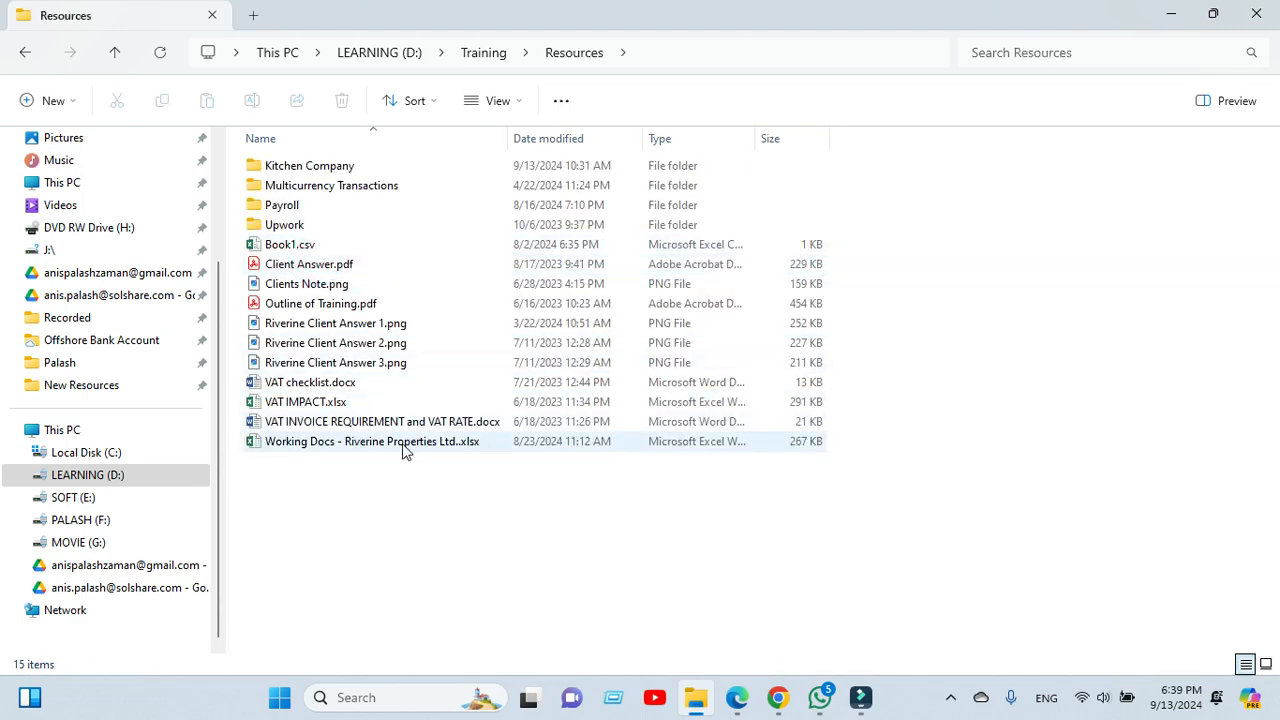
pyautogui.doubleClick(406, 446)
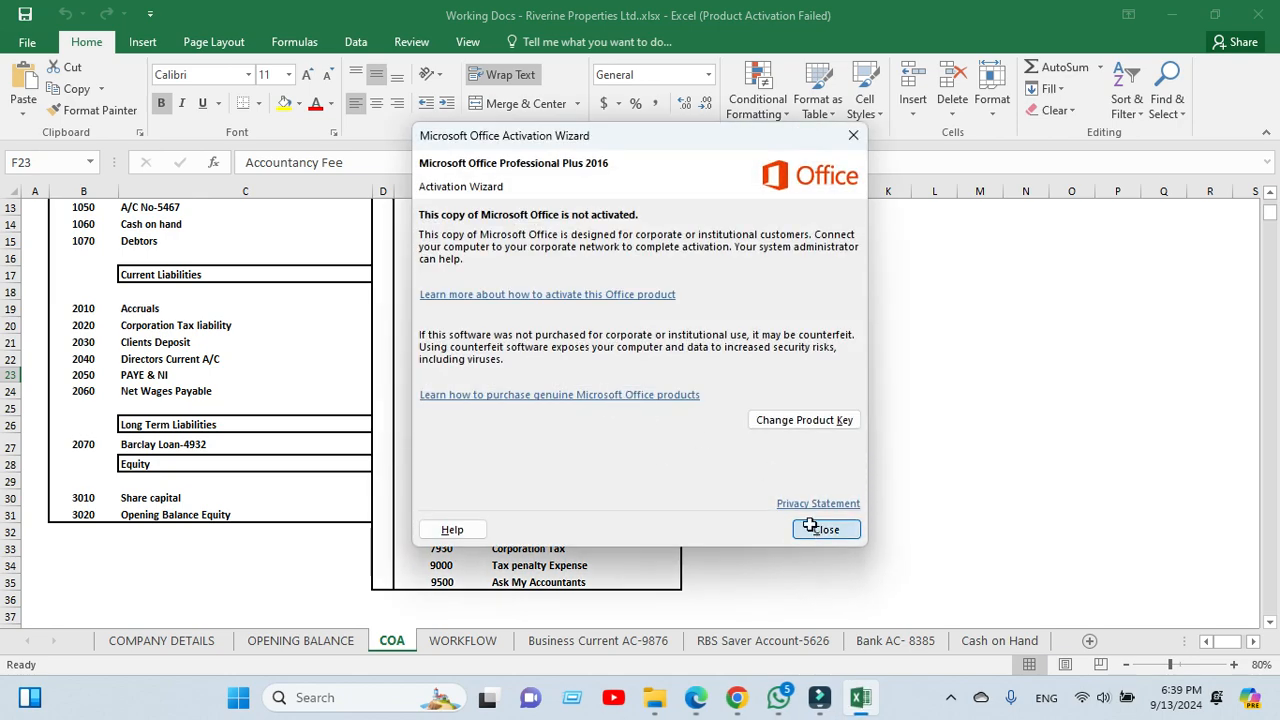
pyautogui.click(815, 525)
# - Open the Business Current account sheet and review its bank transactions back up to the Date, Description and Amount header row
pyautogui.click(584, 642)
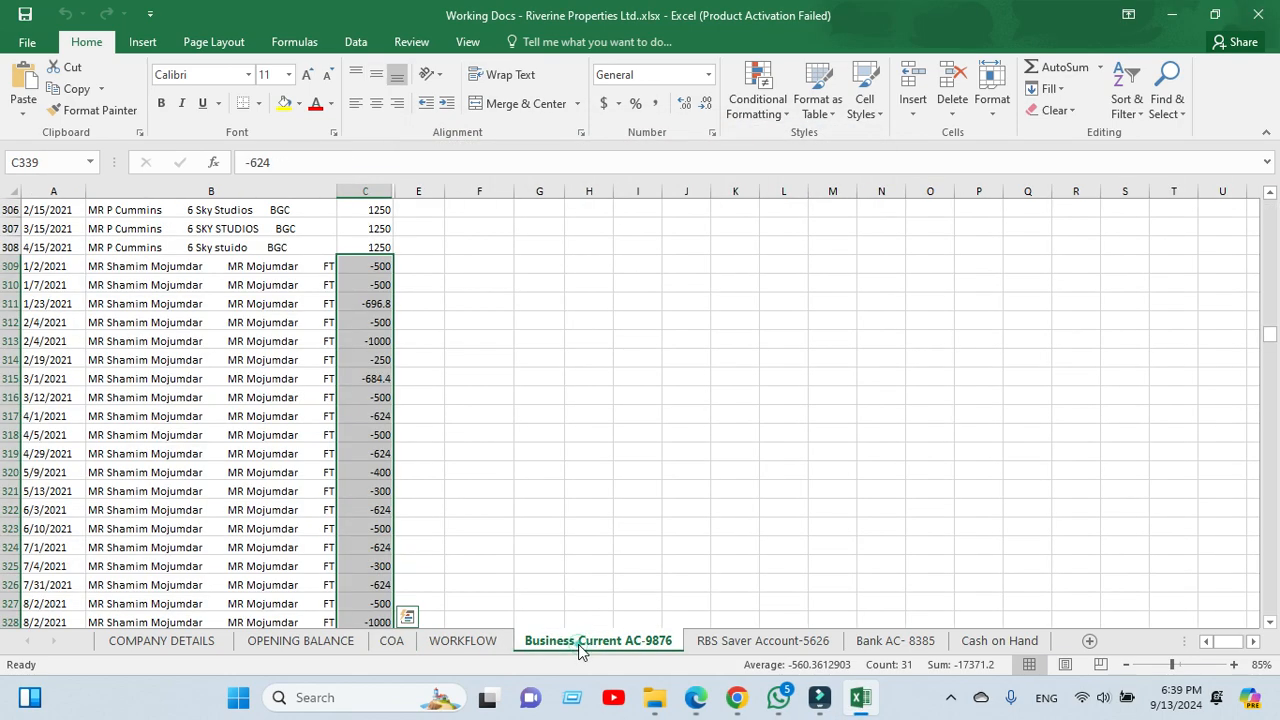
pyautogui.click(490, 470)
pyautogui.scroll(19, 503, 465)
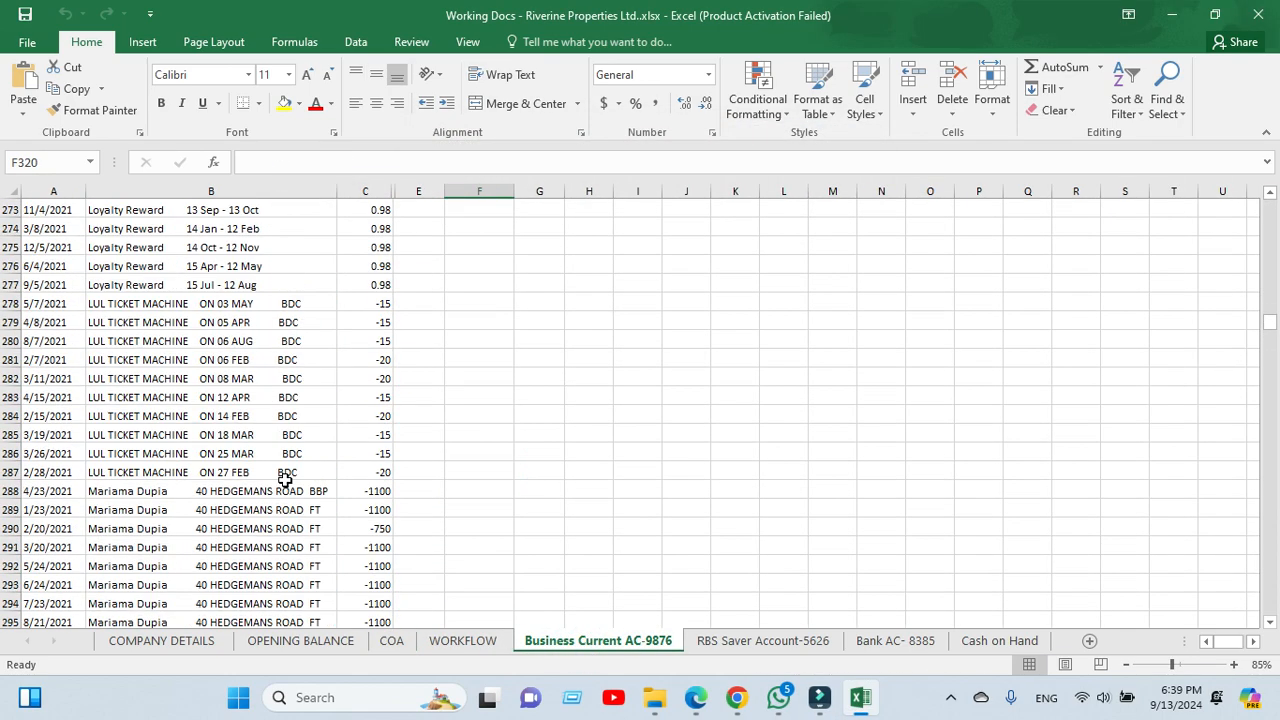
pyautogui.scroll(20, 285, 480)
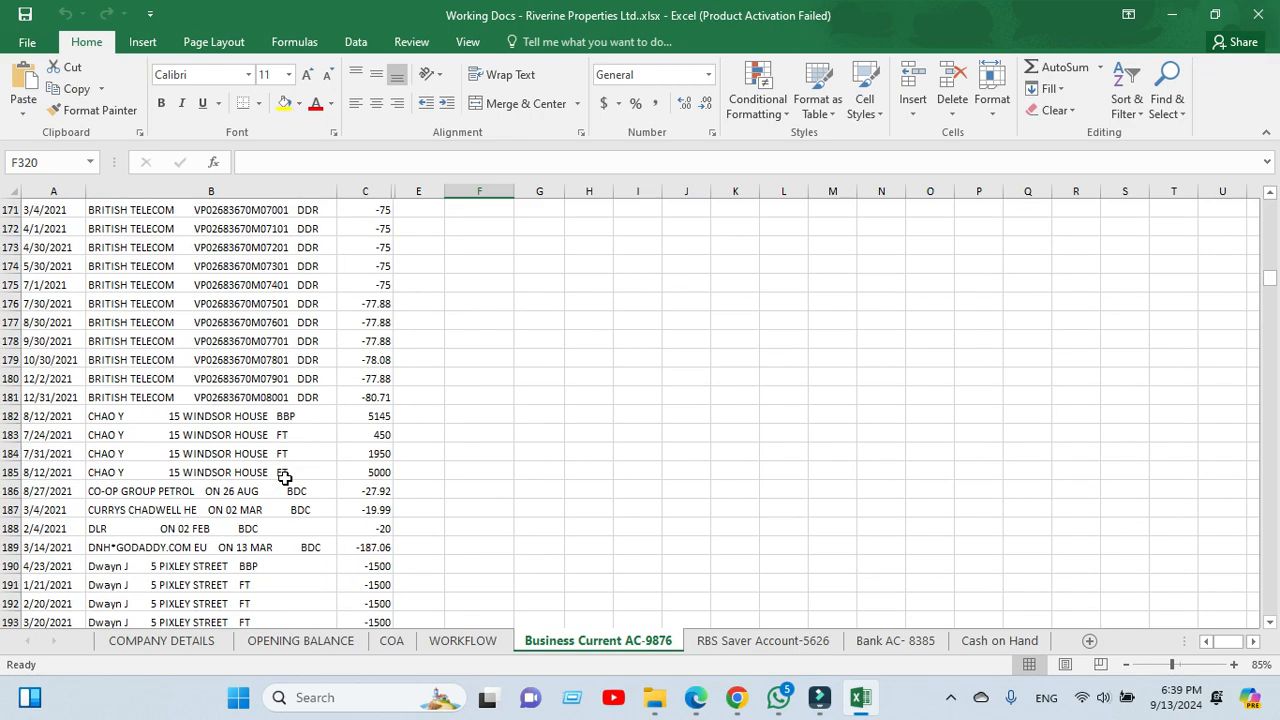
pyautogui.scroll(20, 285, 477)
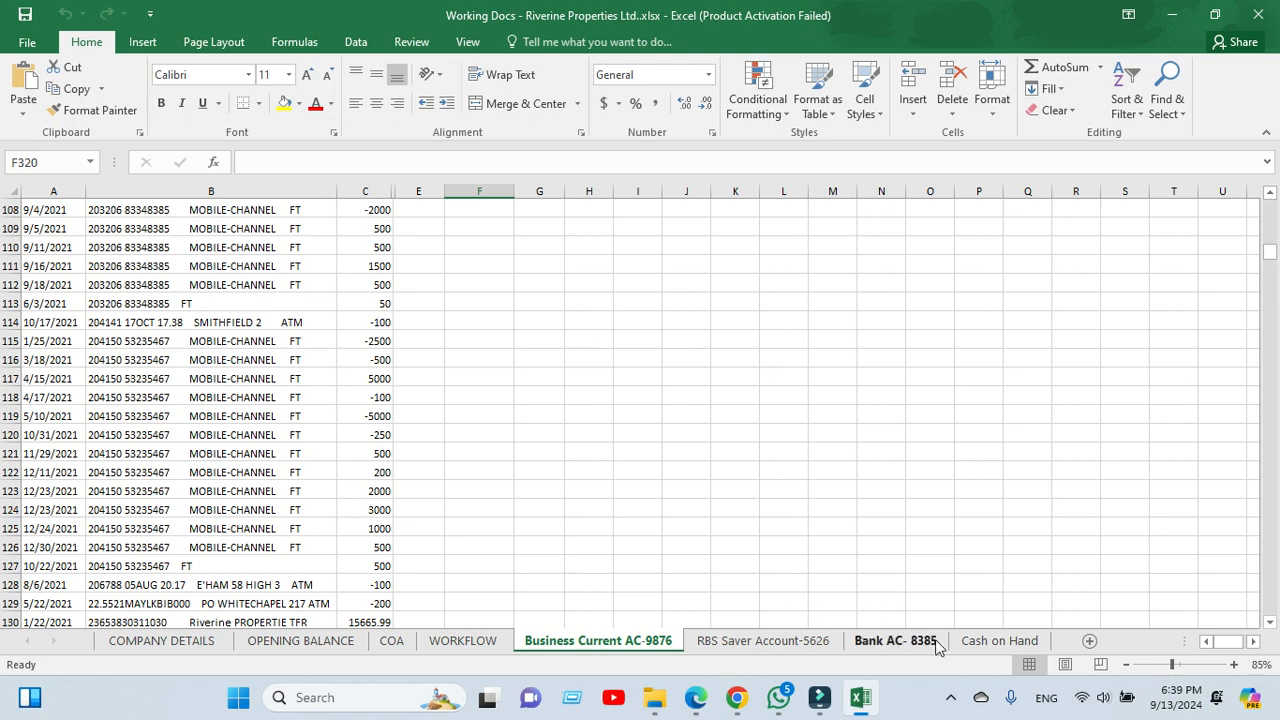
pyautogui.scroll(20, 463, 408)
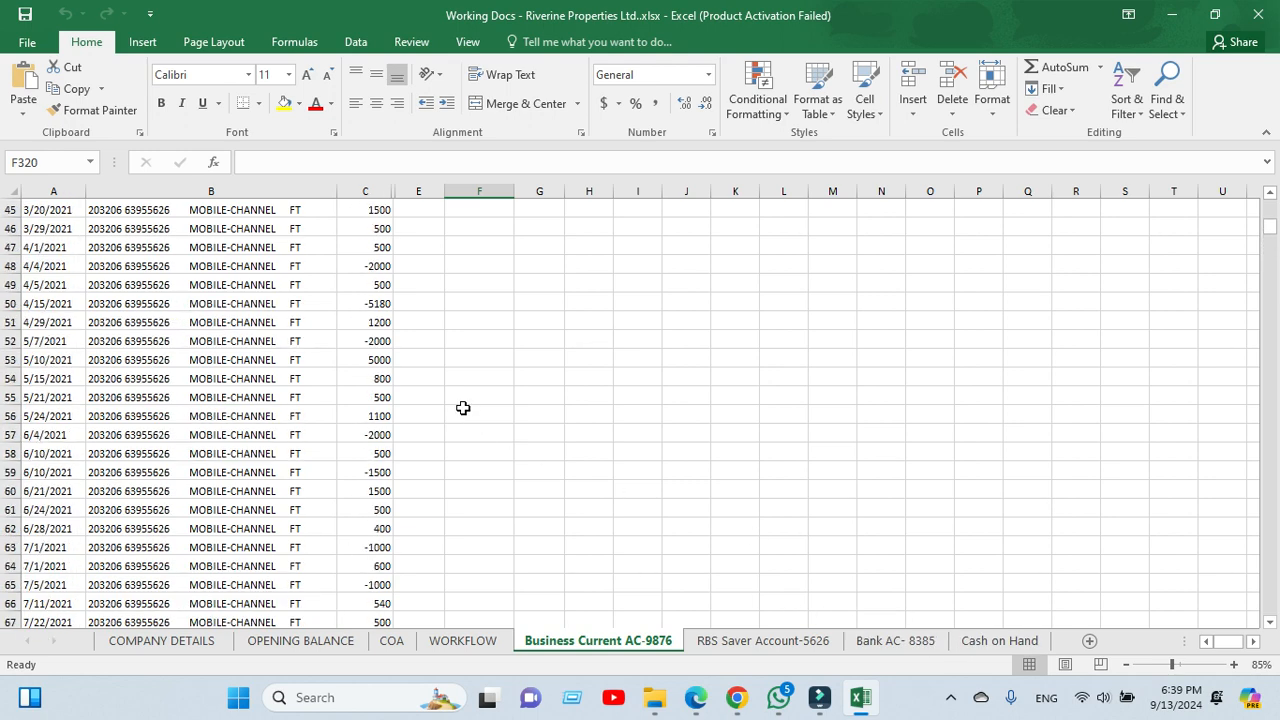
pyautogui.moveTo(1270, 228); pyautogui.dragTo(1260, 217)
pyautogui.scroll(4, 514, 326)
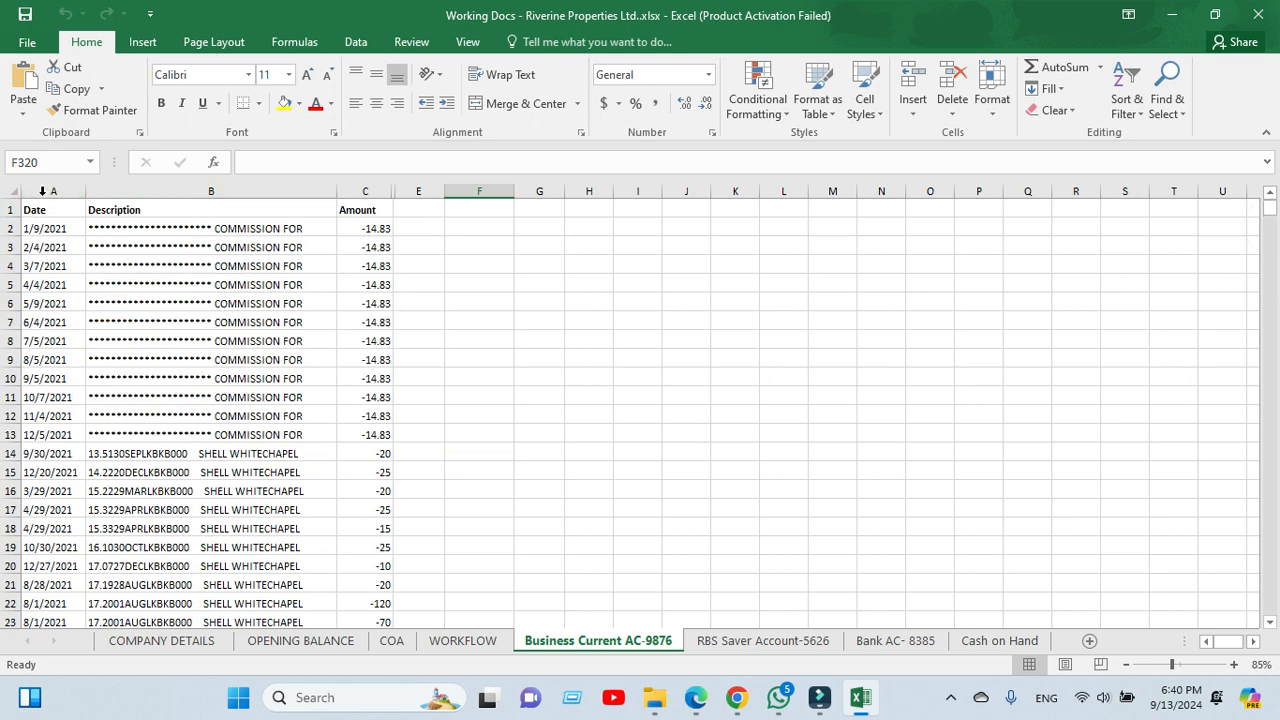
# - Sort the Business Current account transactions by date from oldest to newest, expanding the selection to adjacent columns, and review the sorted rows
pyautogui.click(43, 191)
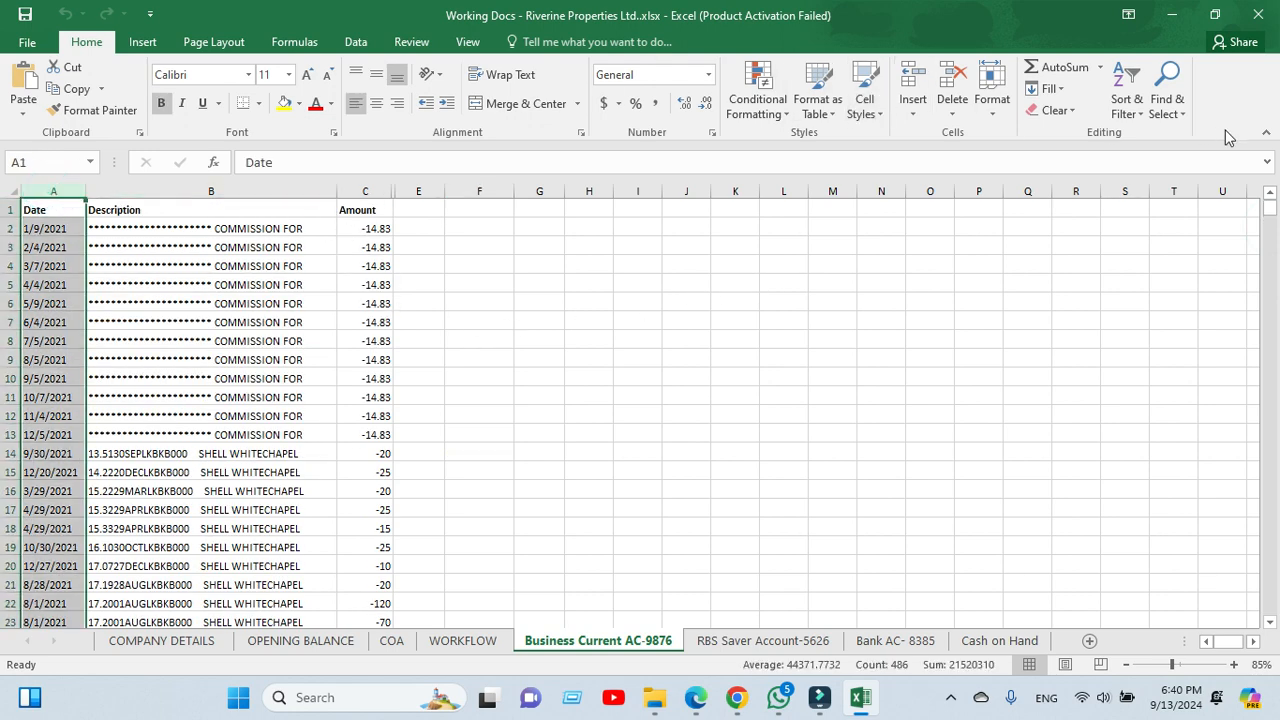
pyautogui.click(1127, 105)
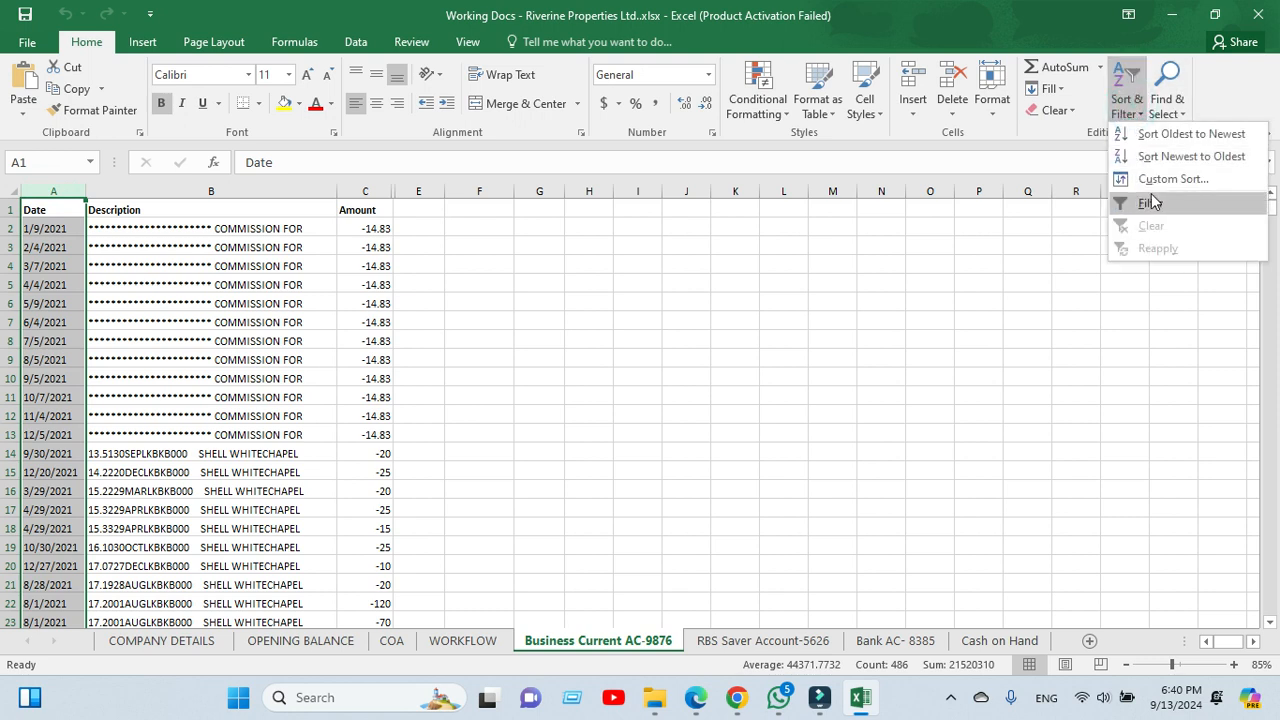
pyautogui.click(1165, 134)
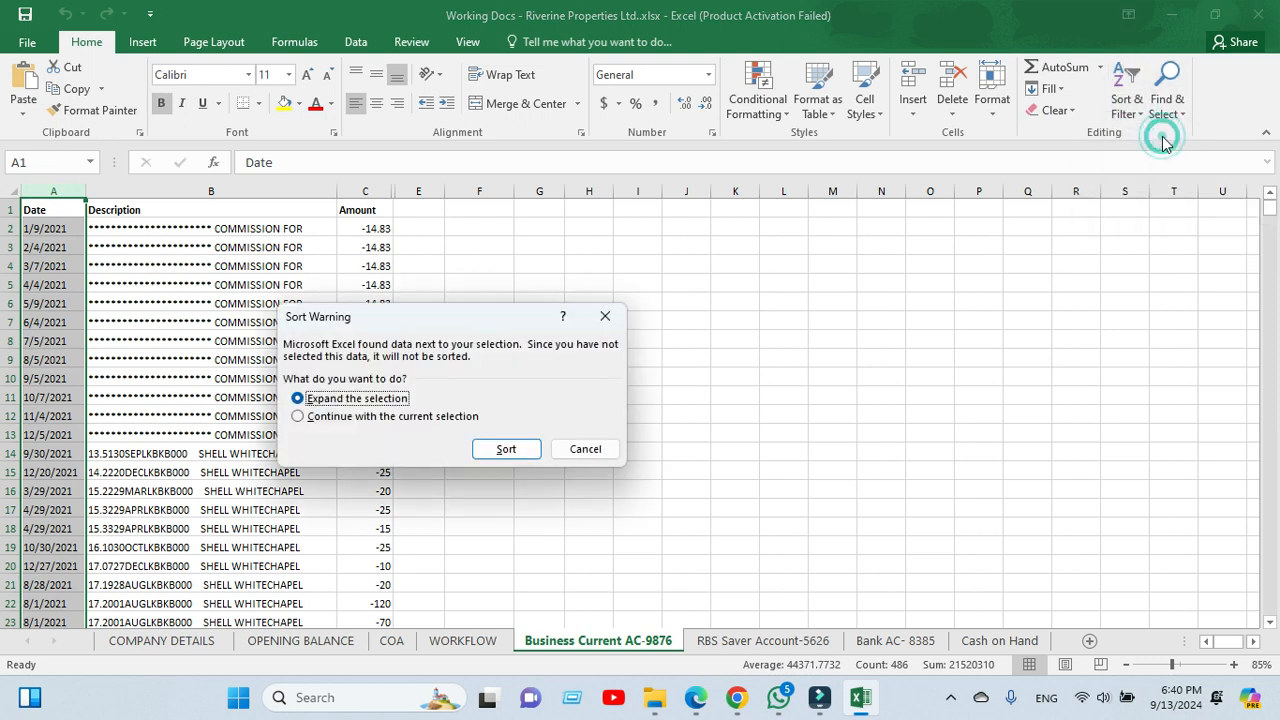
pyautogui.click(537, 458)
pyautogui.click(198, 281)
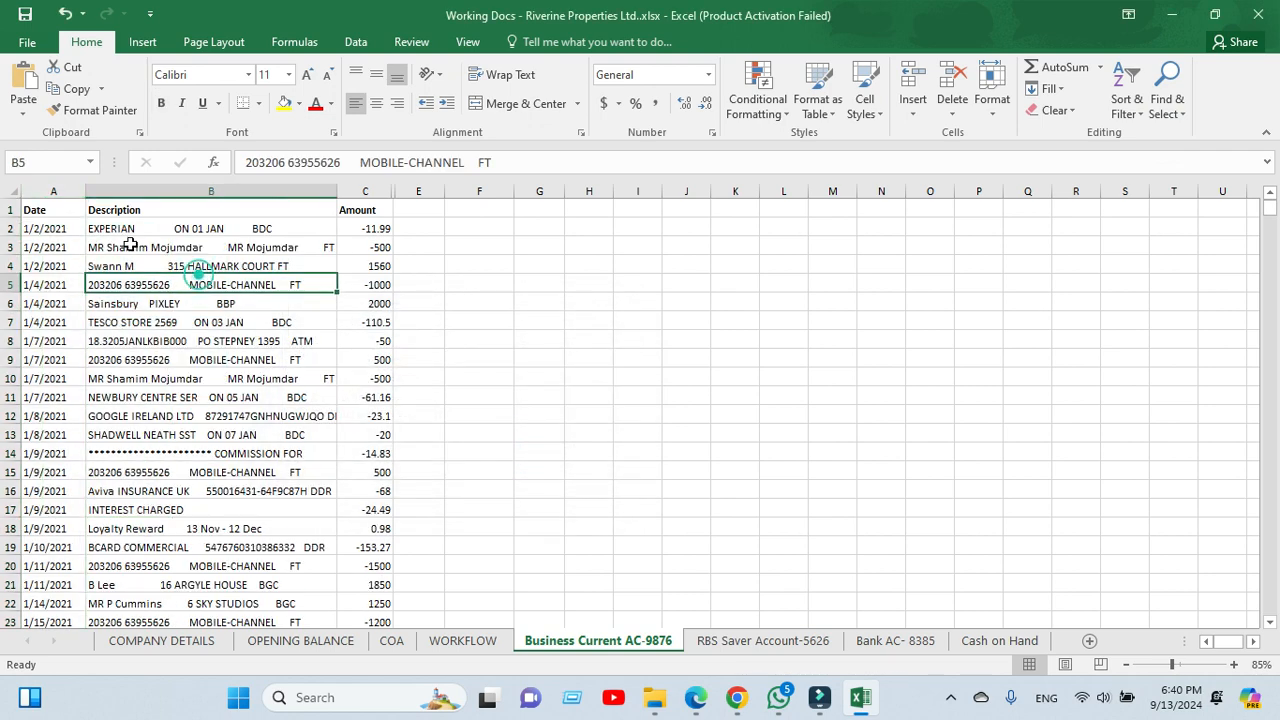
pyautogui.click(468, 314)
pyautogui.hotkey('ctrl', 'Up')
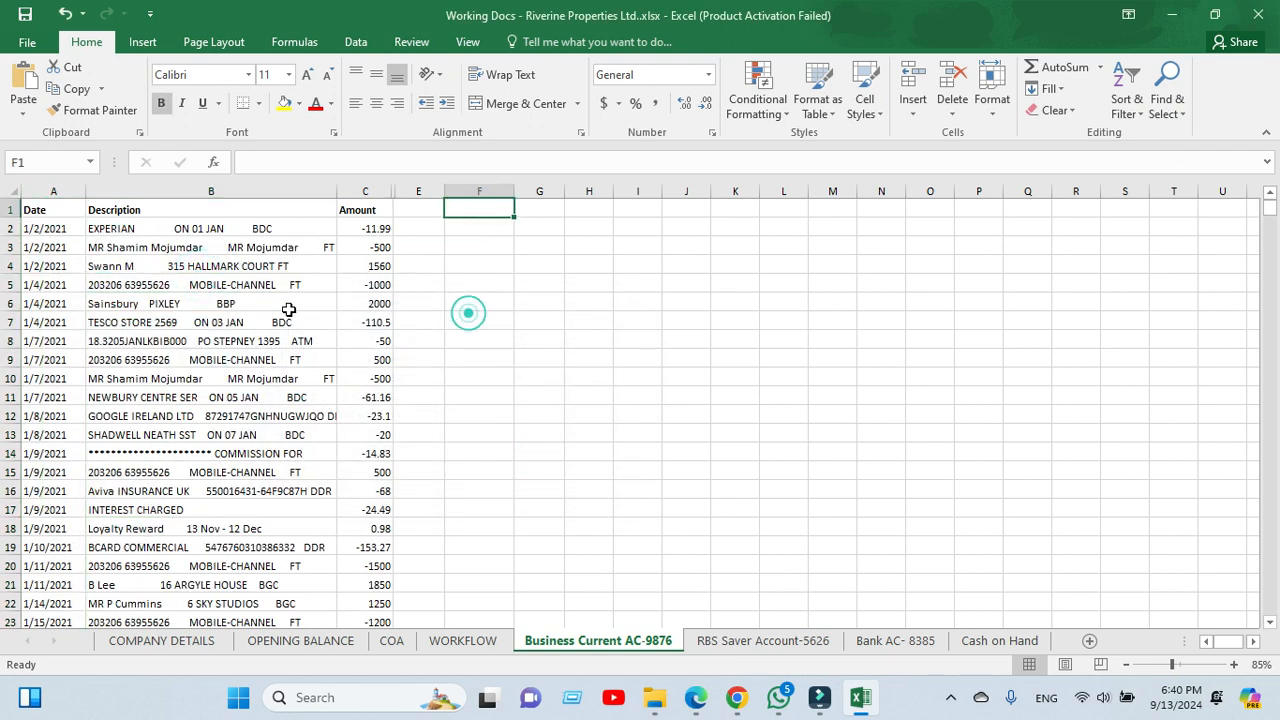
pyautogui.scroll(-12, 204, 290)
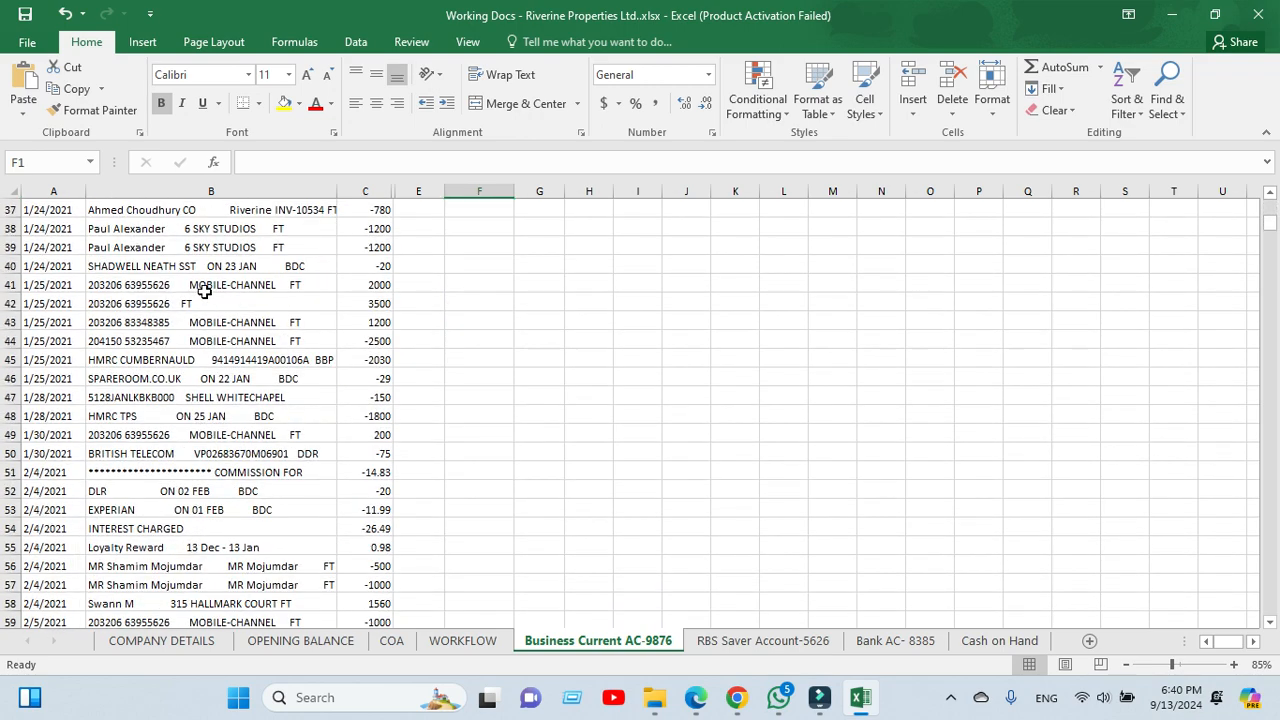
pyautogui.scroll(-12, 204, 290)
pyautogui.scroll(7, 290, 250)
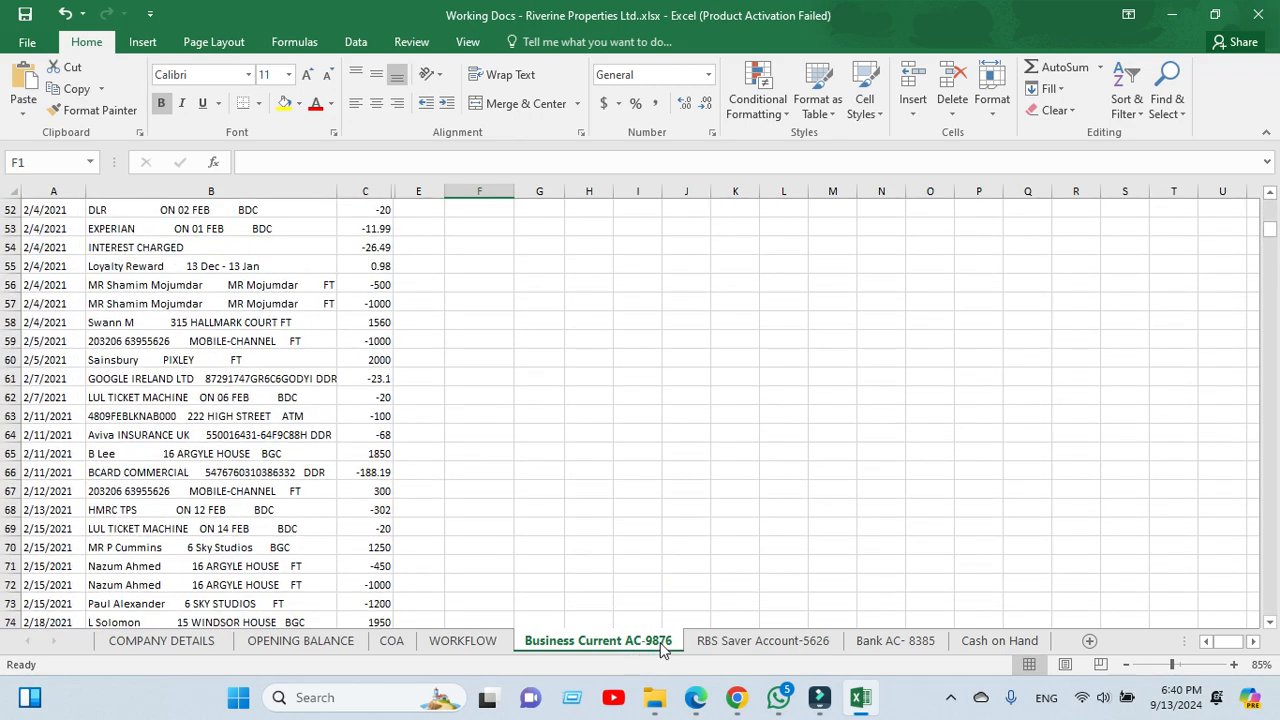
# - Switch back to the QuickBooks chart of accounts in Chrome and review the cash at bank and in hand accounts
pyautogui.click(1214, 14)
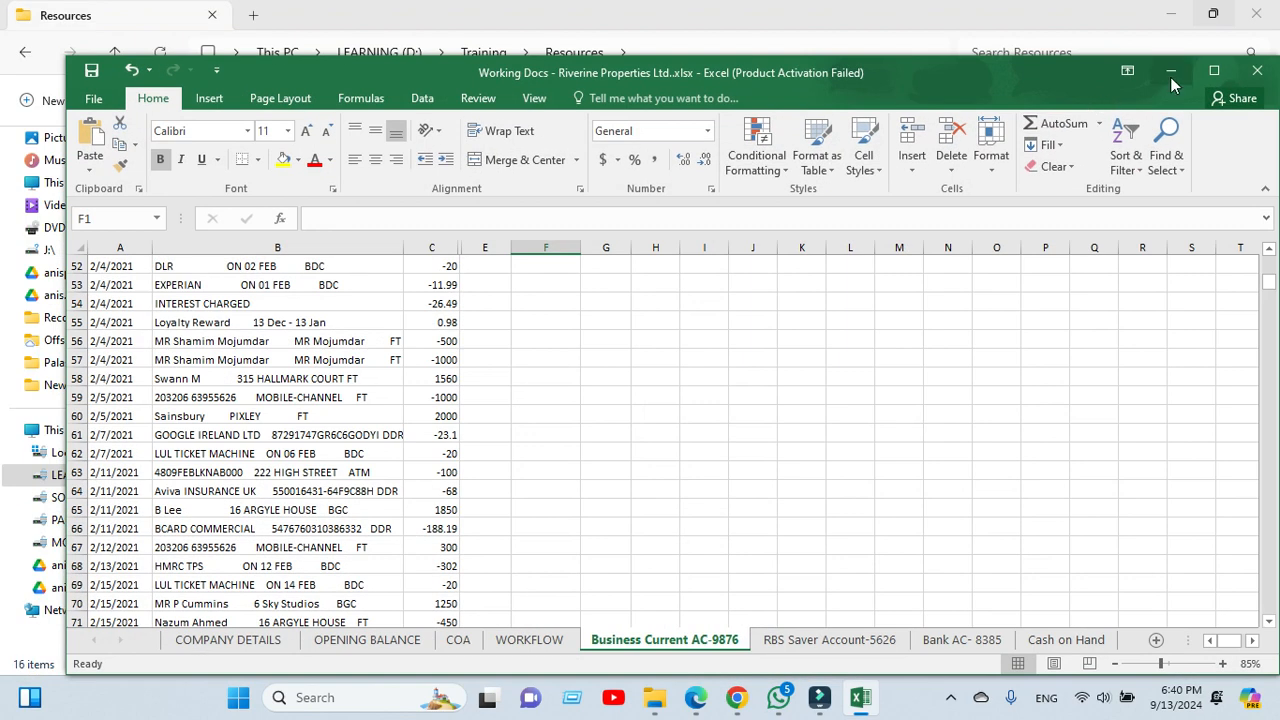
pyautogui.click(1171, 74)
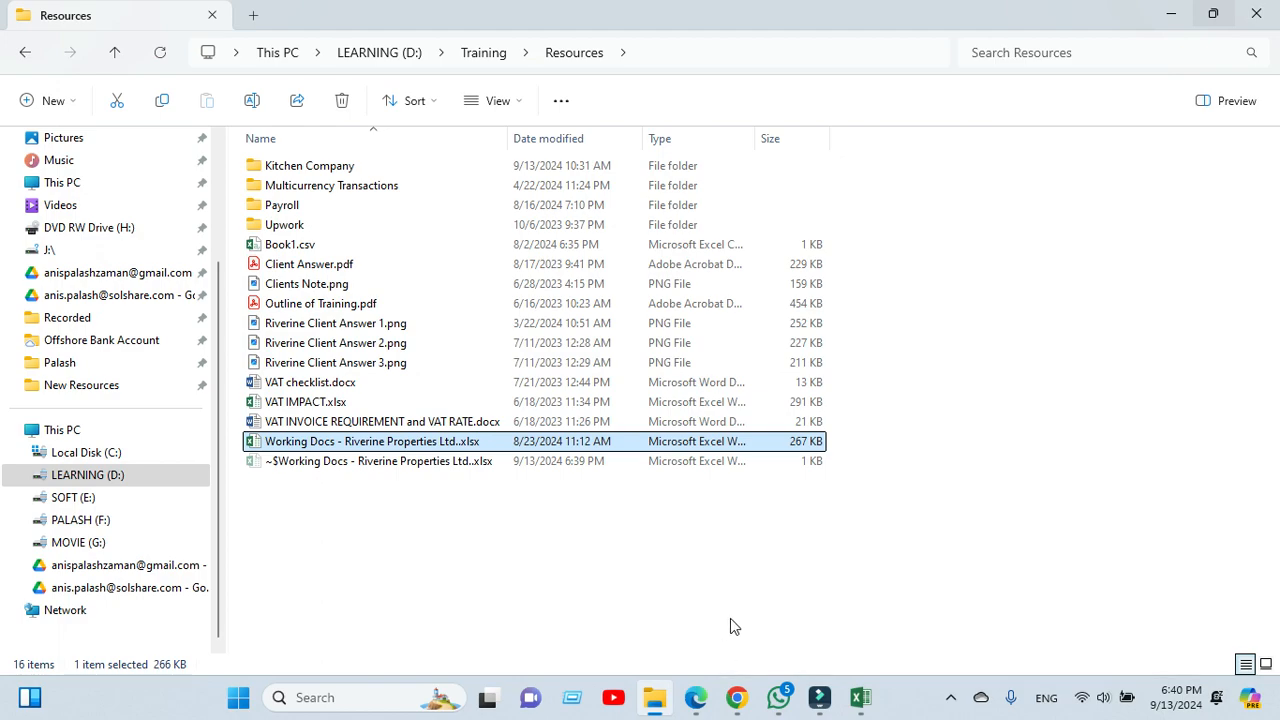
pyautogui.hotkey('alt', 'Tab')
pyautogui.hotkey('alt', 'Tab')
pyautogui.hotkey('alt', 'Tab')
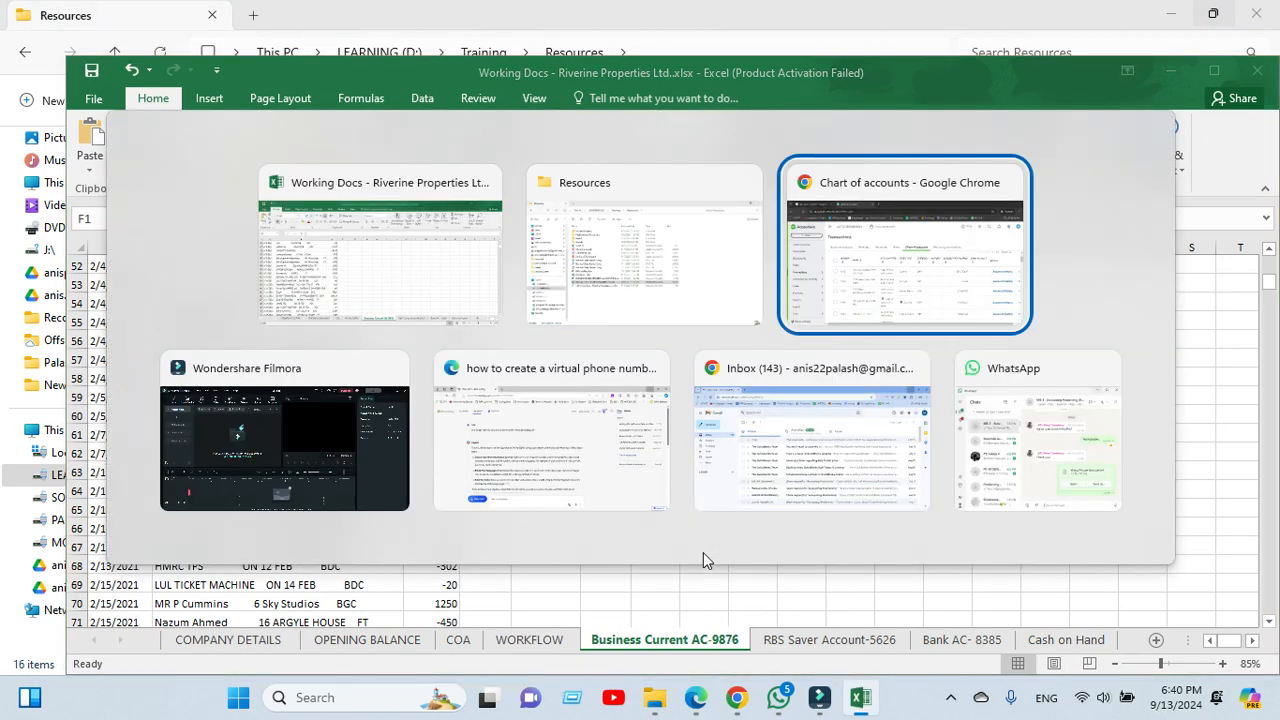
pyautogui.scroll(1, 491, 423)
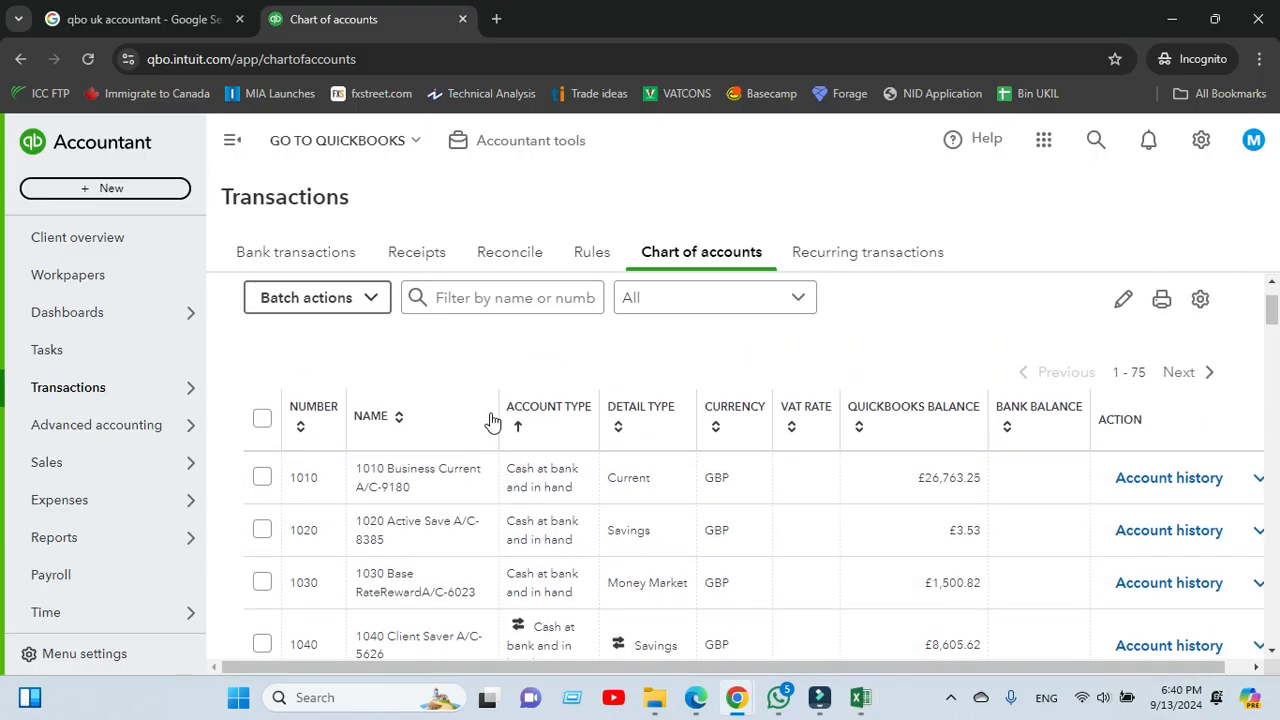
pyautogui.scroll(-2, 491, 423)
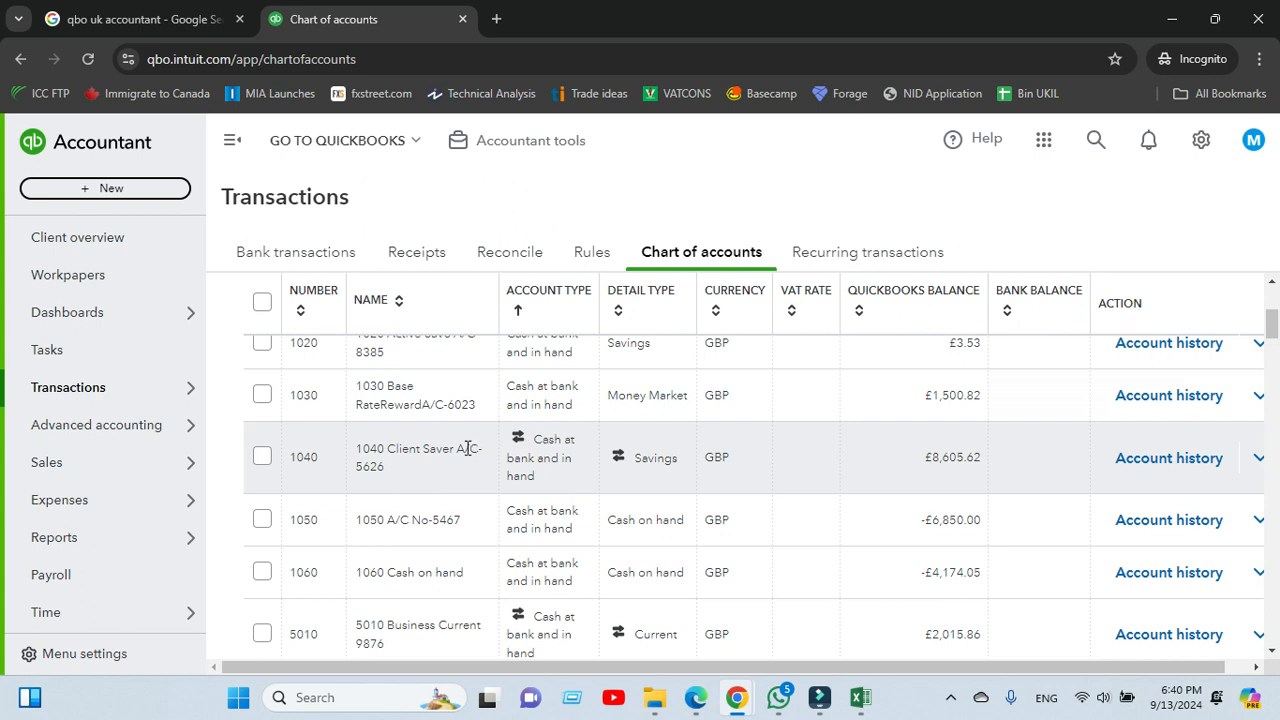
pyautogui.scroll(-2, 467, 448)
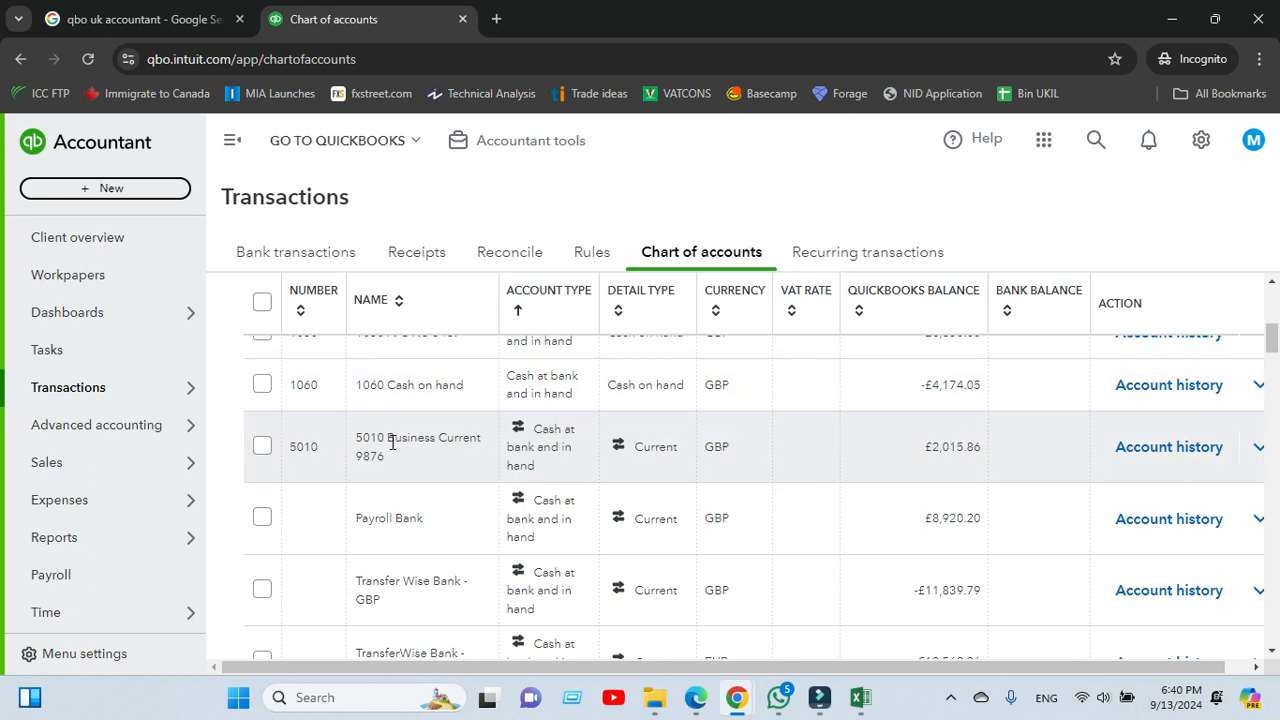
pyautogui.scroll(5, 510, 465)
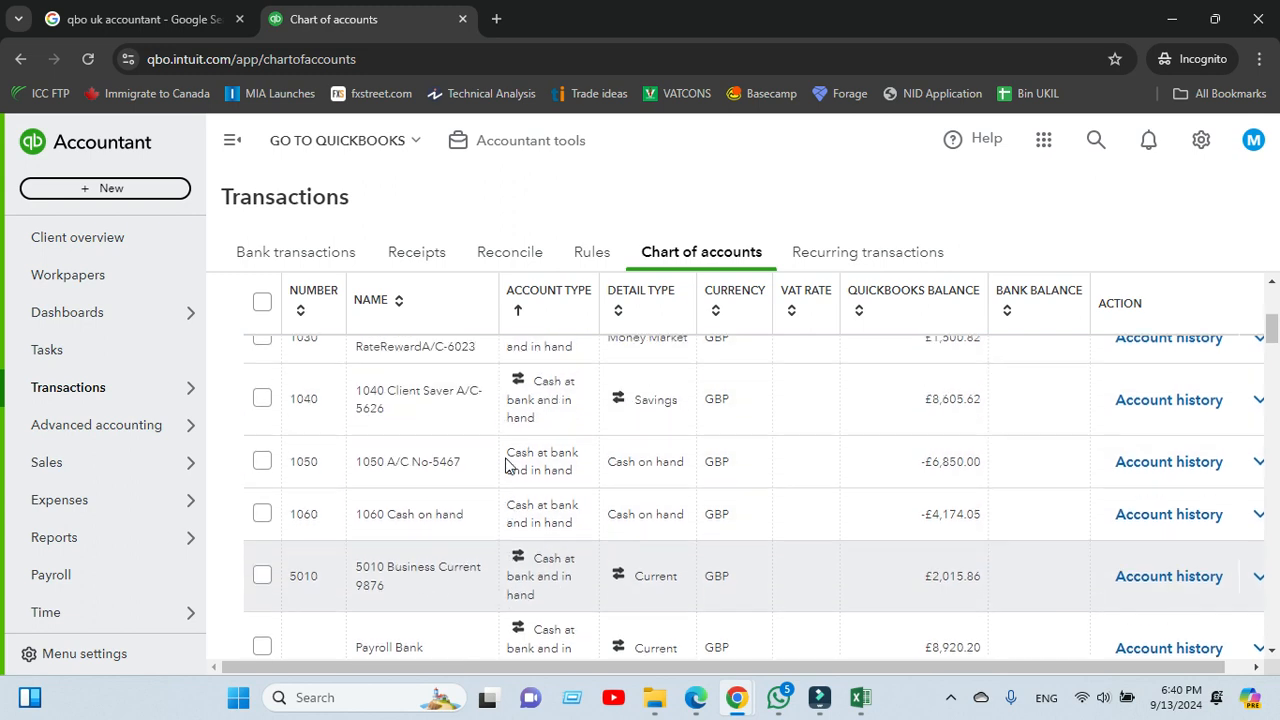
pyautogui.scroll(-2, 557, 486)
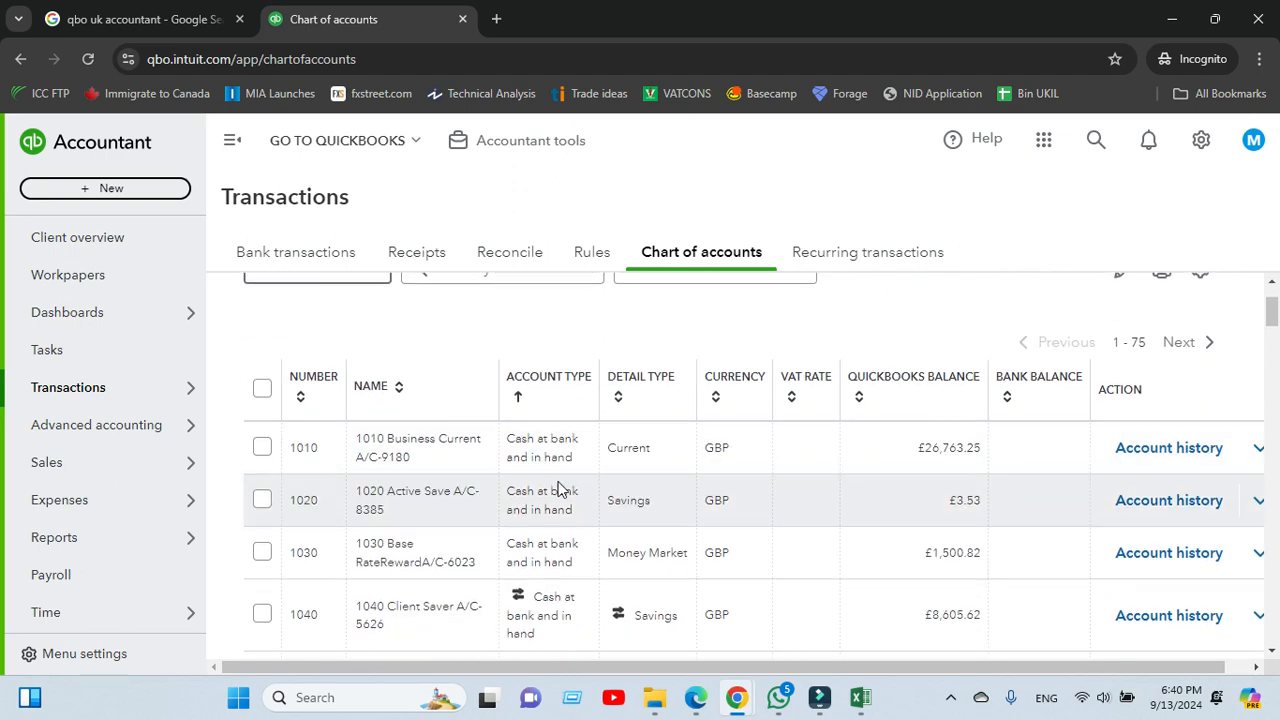
# - Start a new account in the chart of accounts, named Business CA followed by the bank account's last four digits
pyautogui.scroll(2, 1120, 330)
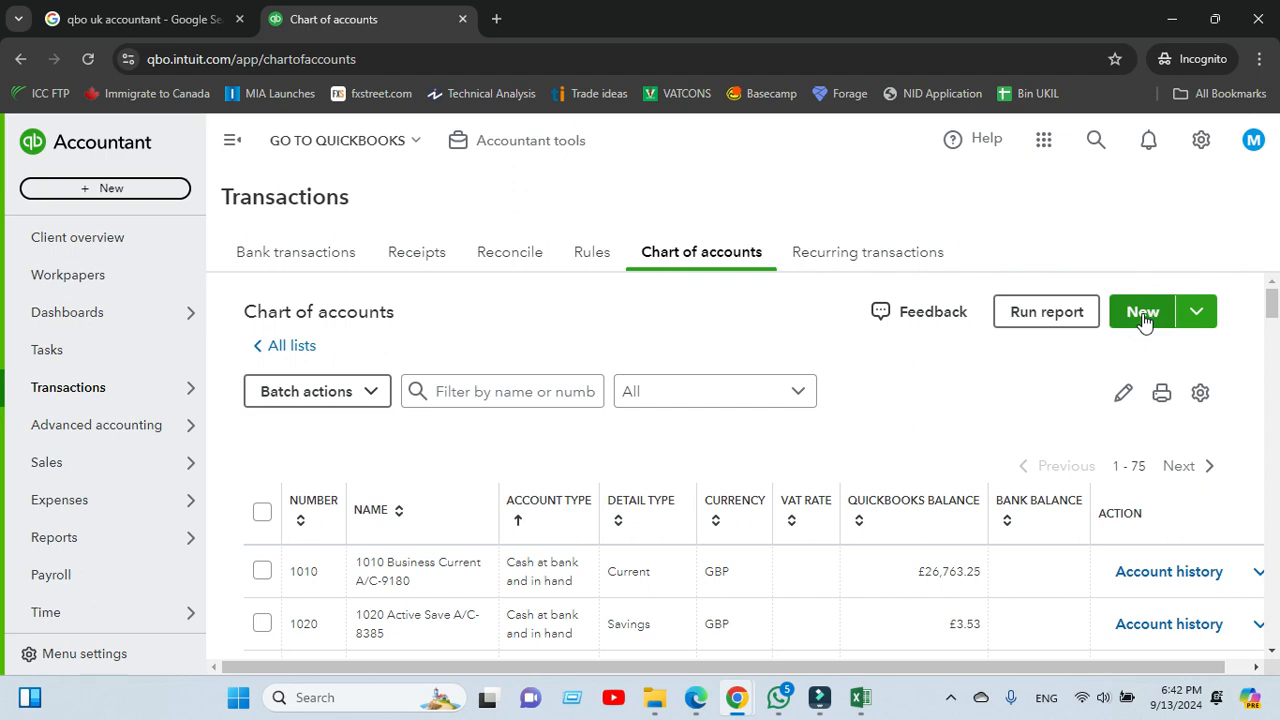
pyautogui.click(1145, 318)
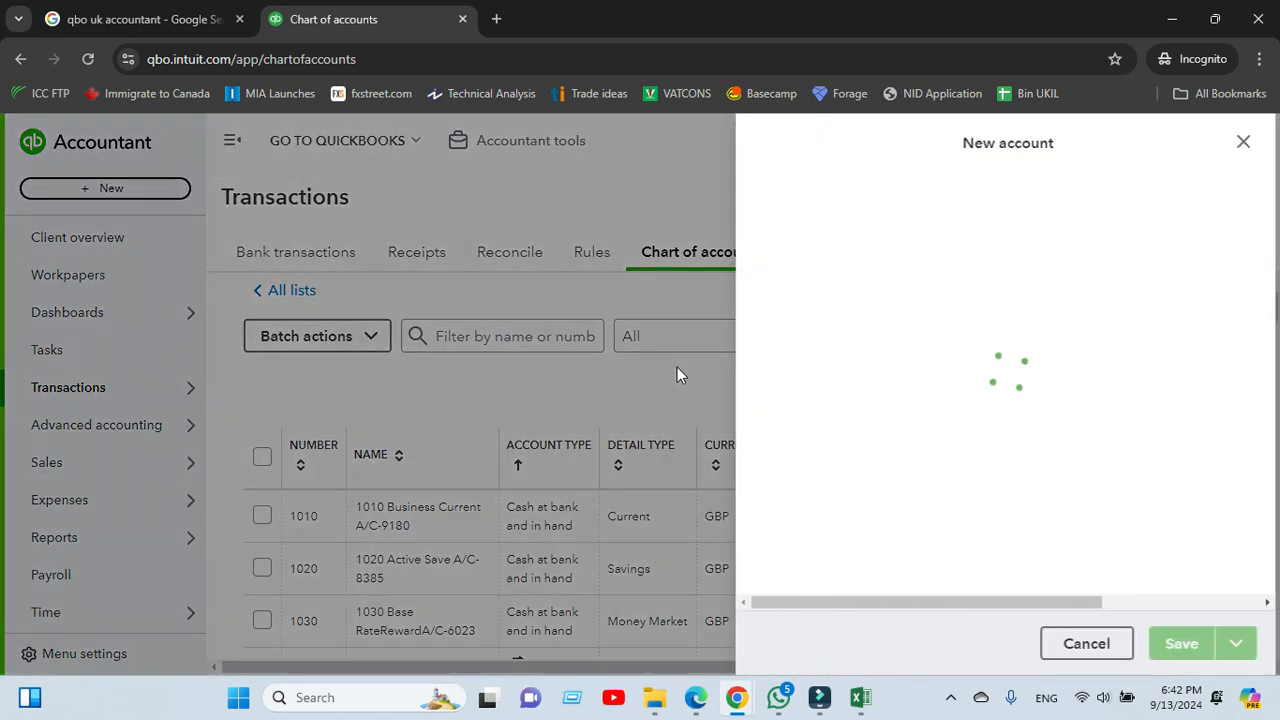
pyautogui.click(916, 225)
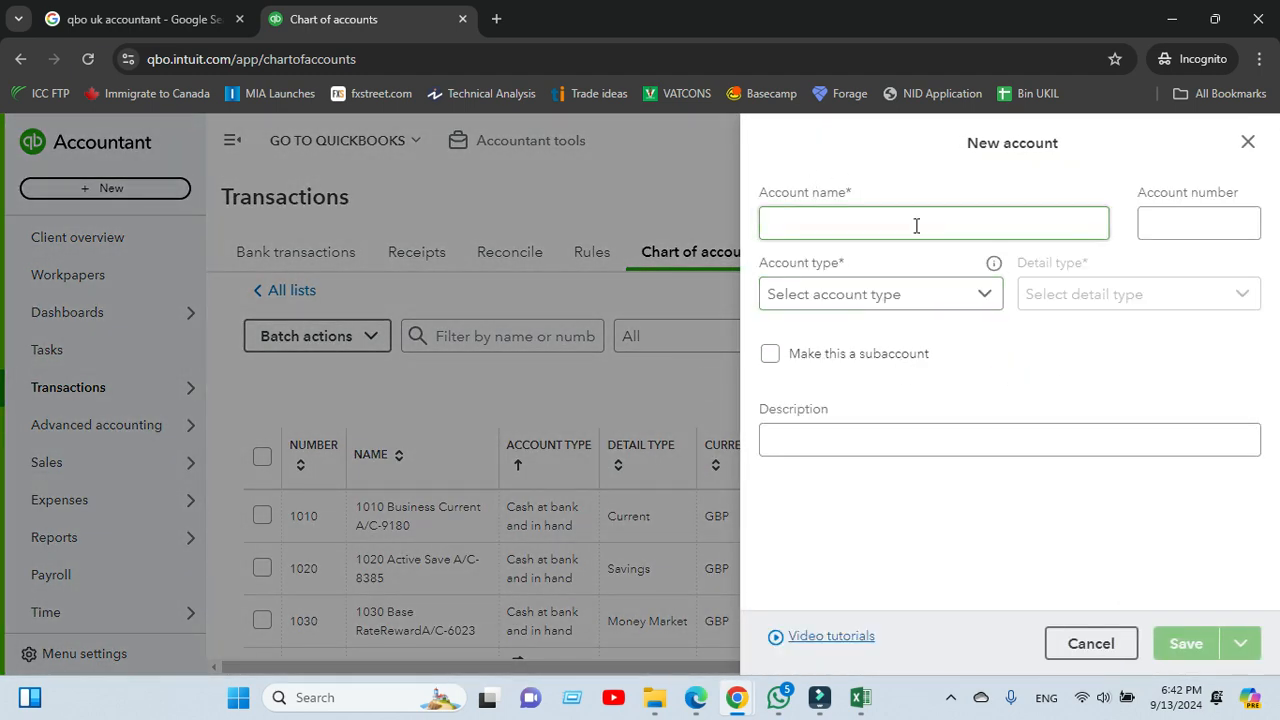
pyautogui.click(860, 215)
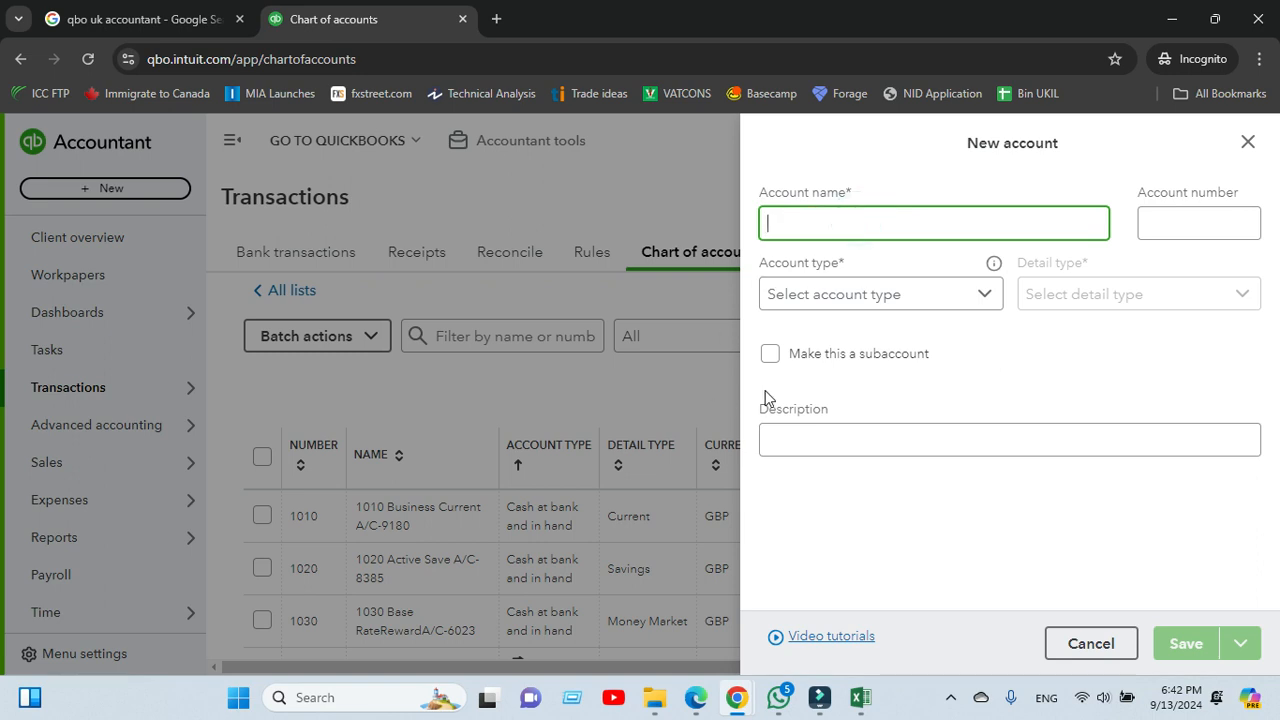
pyautogui.write('Business CA')
pyautogui.write('98')
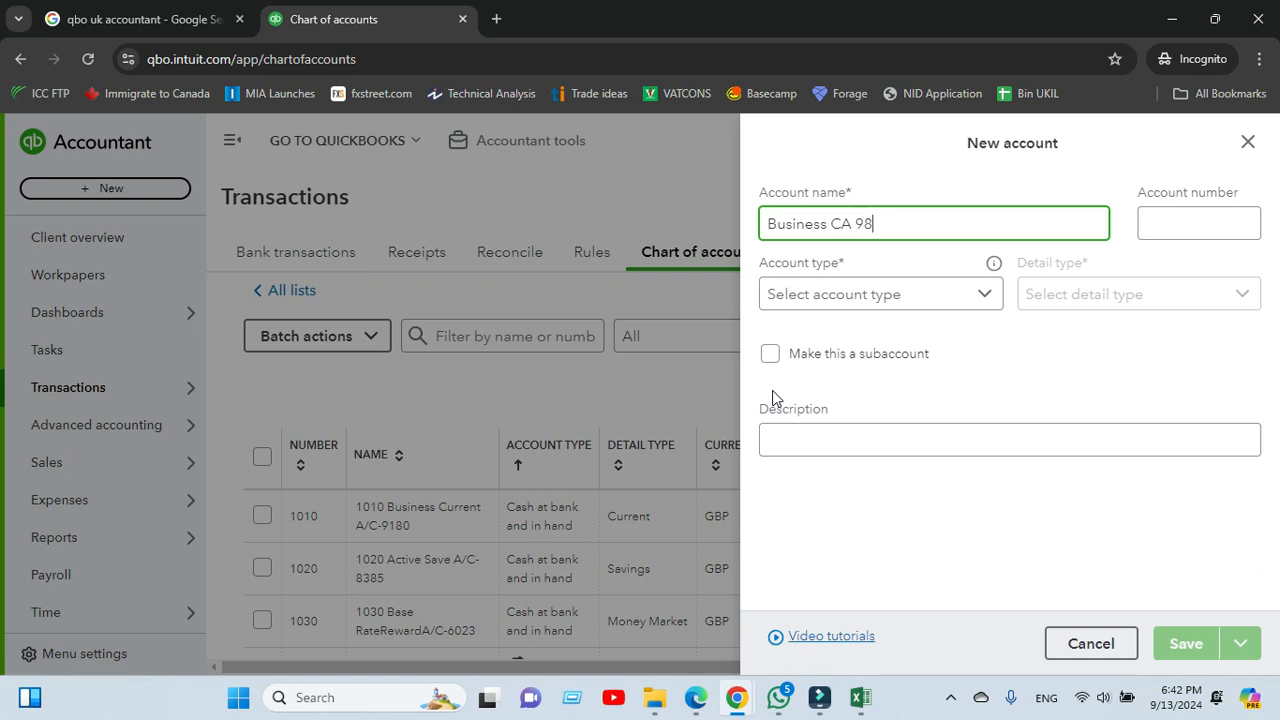
pyautogui.write('76')
# - Set the new account's type to Cash at bank and in hand and its detail type to Current
pyautogui.click(1164, 221)
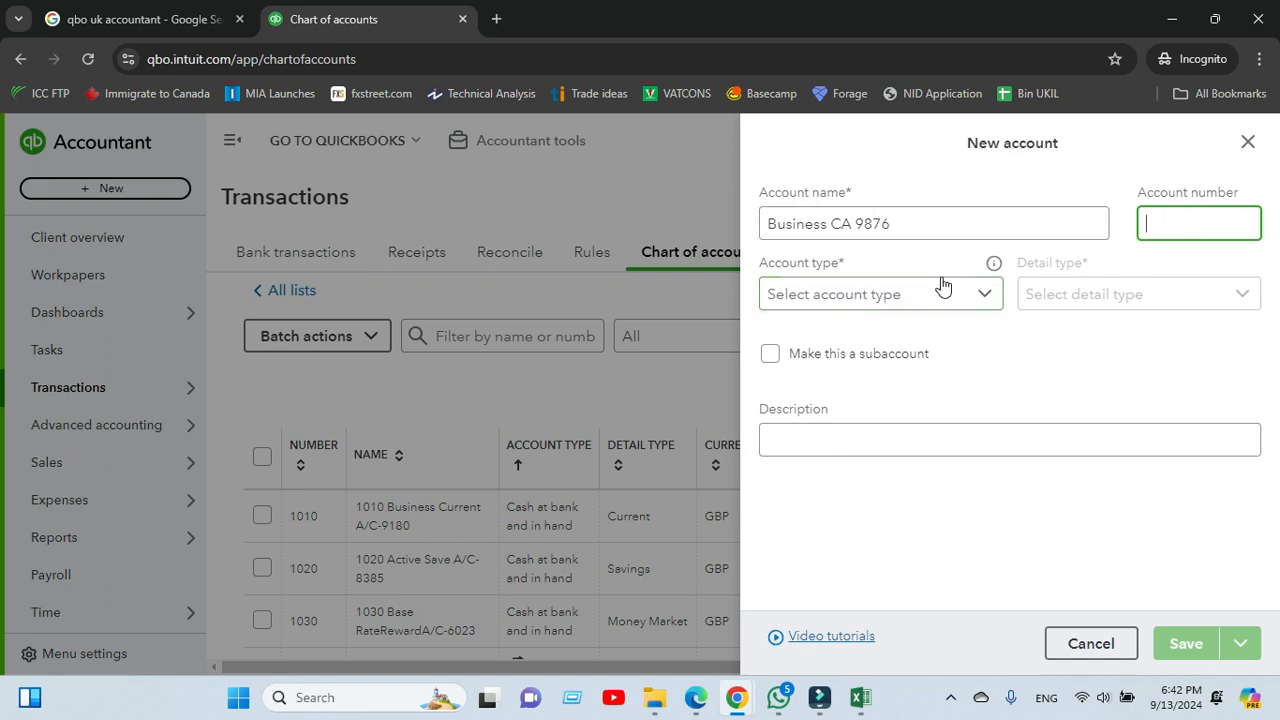
pyautogui.click(903, 293)
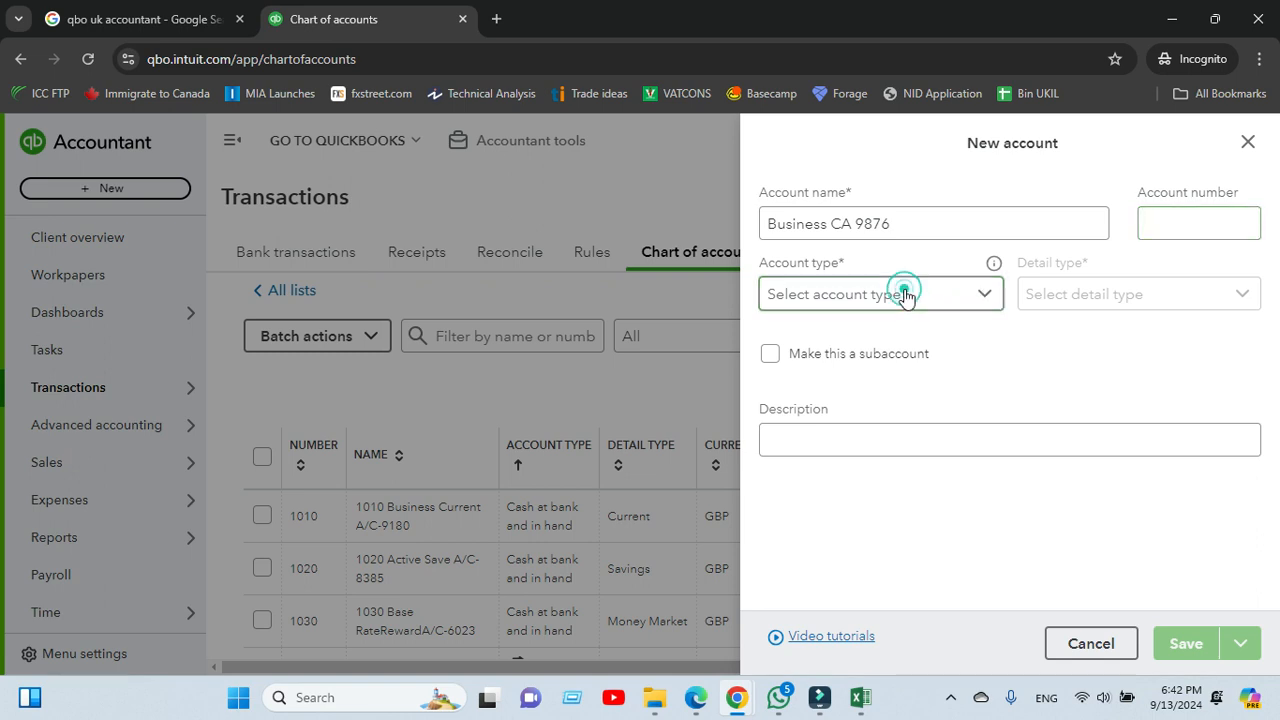
pyautogui.click(977, 295)
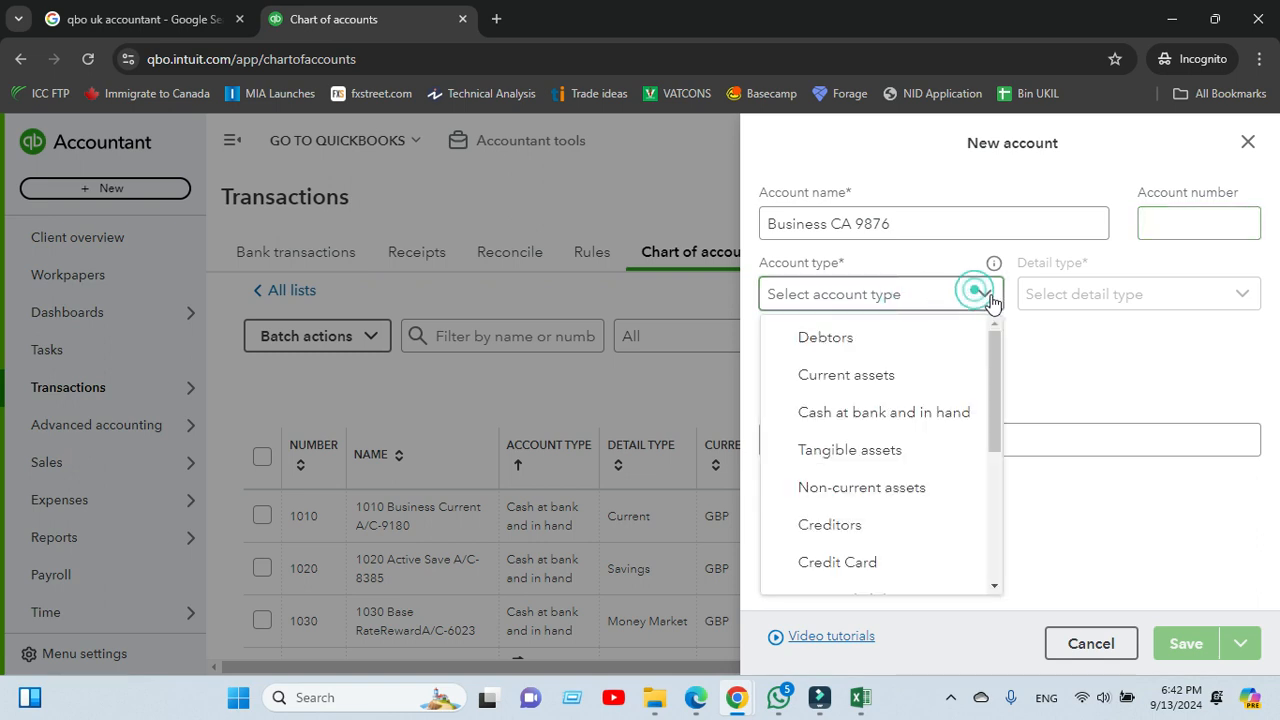
pyautogui.click(995, 357)
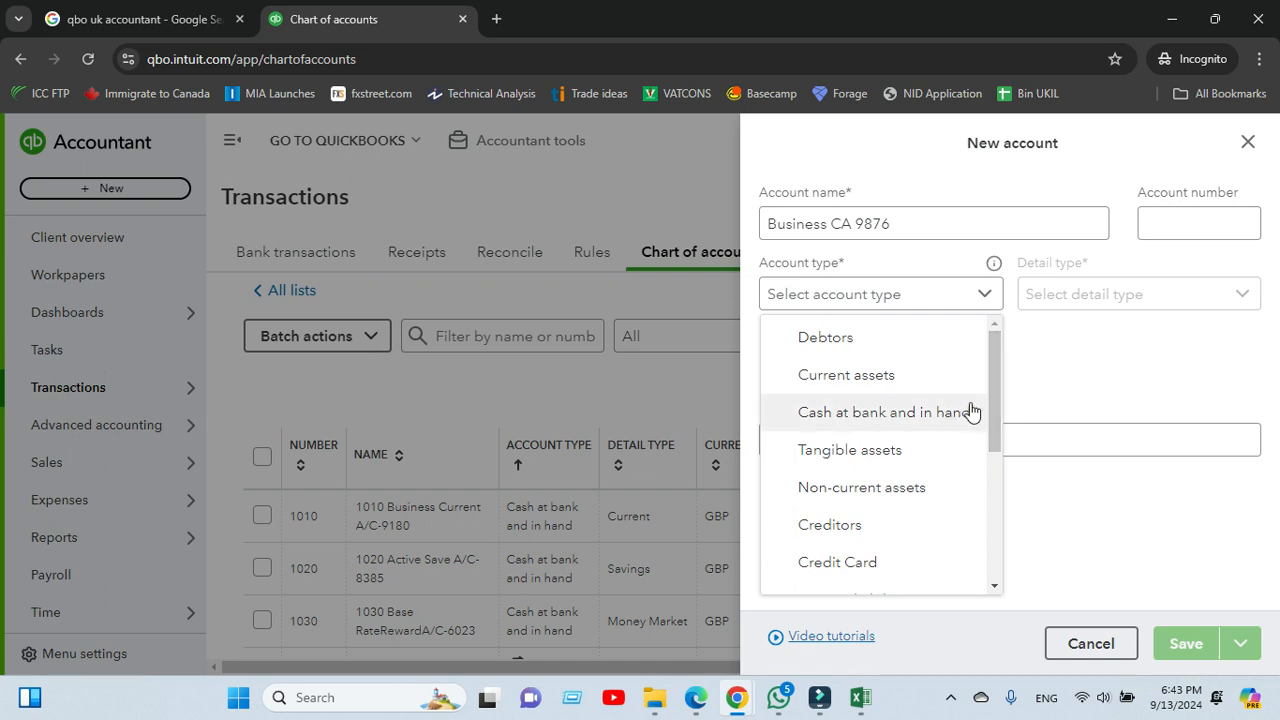
pyautogui.moveTo(990, 369); pyautogui.dragTo(1009, 337)
pyautogui.click(848, 418)
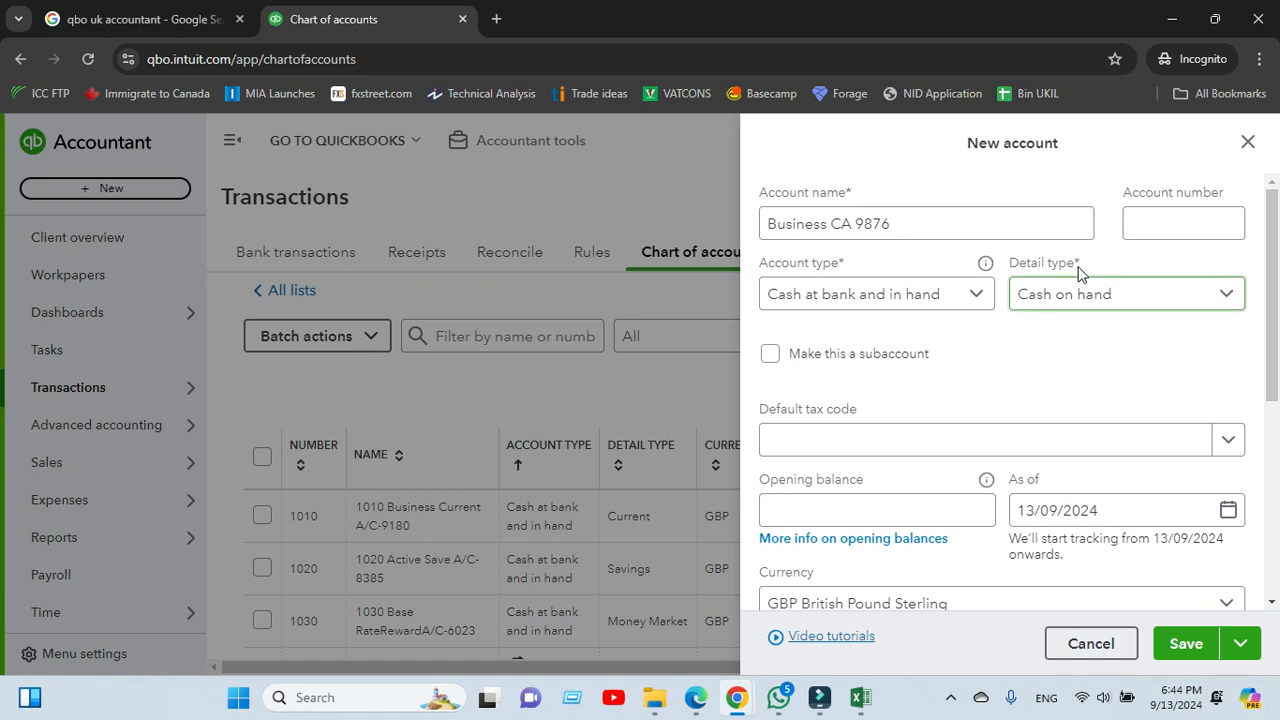
pyautogui.click(1226, 296)
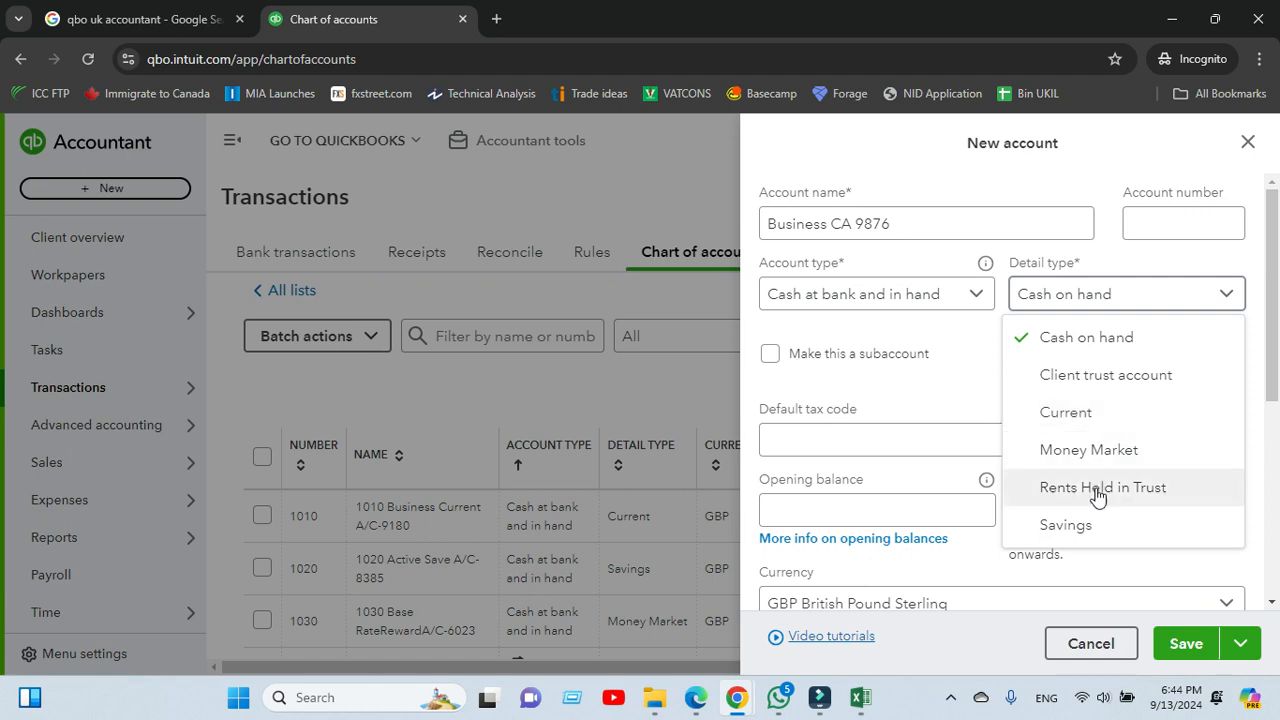
pyautogui.click(1095, 412)
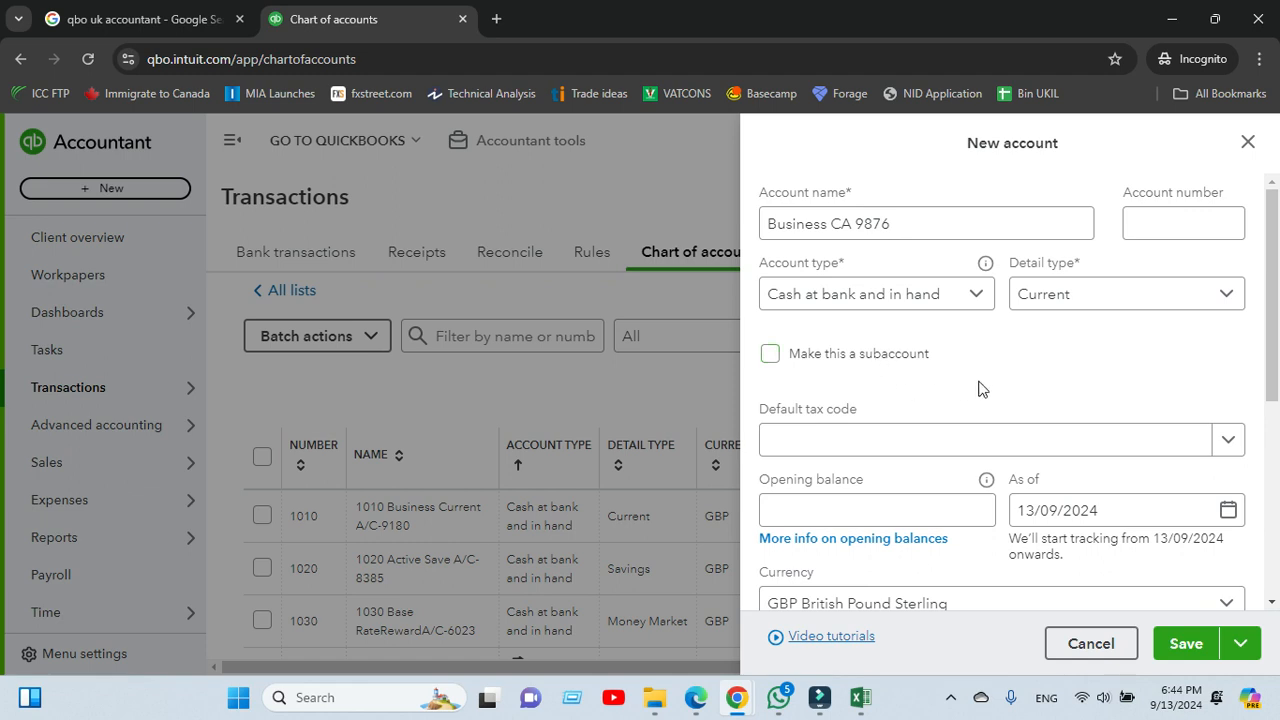
# - Examine the new account's default tax code choices, opening balance, currency and description fields, and its balance sheet preview, without entering anything
pyautogui.click(1226, 440)
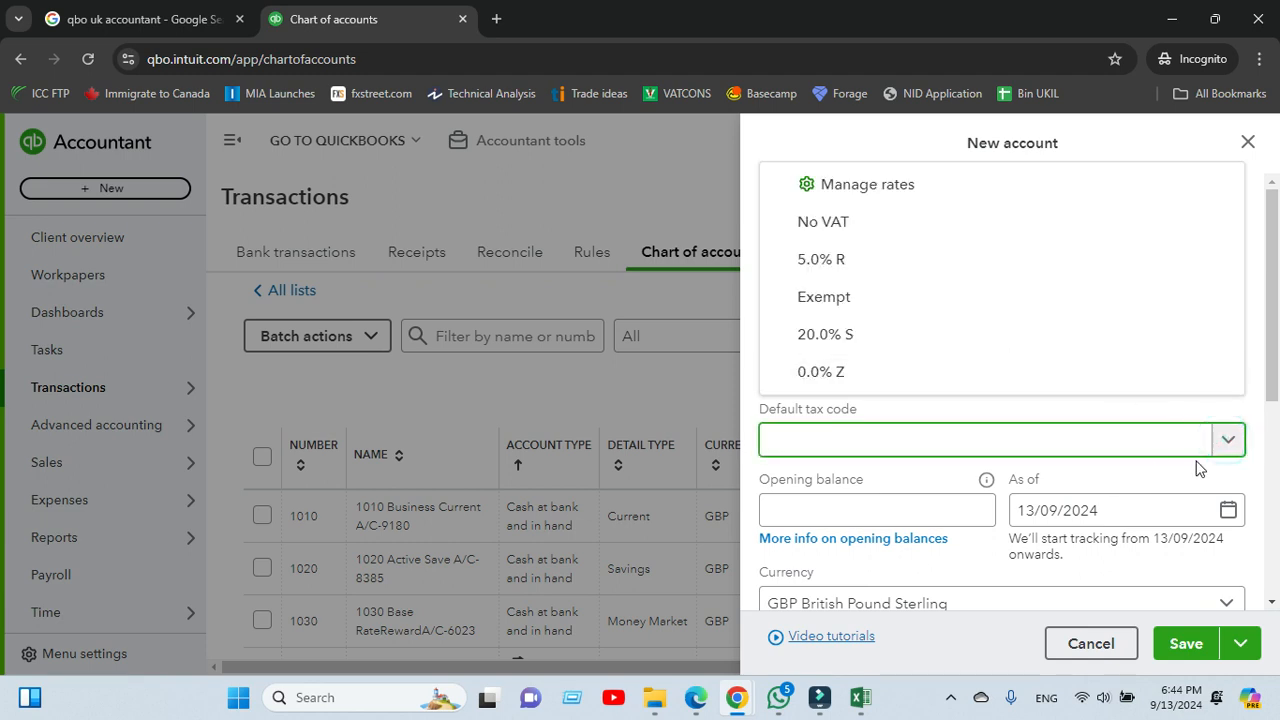
pyautogui.click(1236, 472)
pyautogui.scroll(-2, 912, 404)
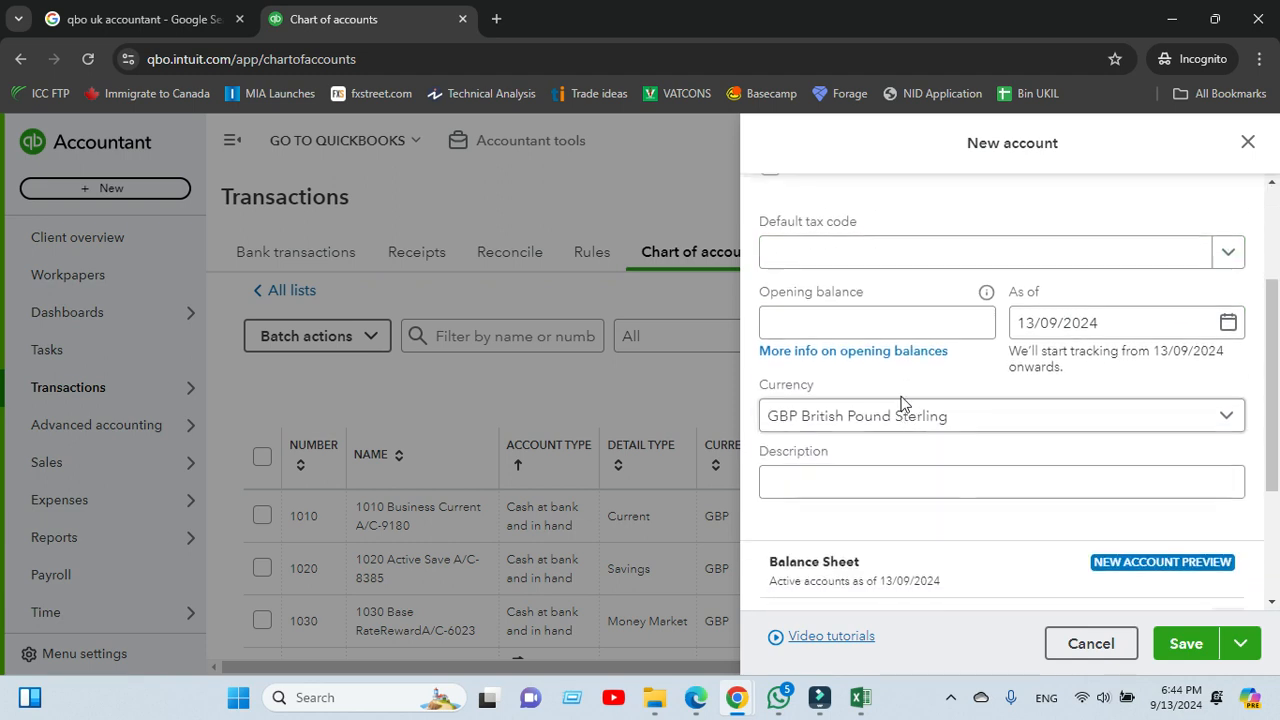
pyautogui.scroll(1, 903, 406)
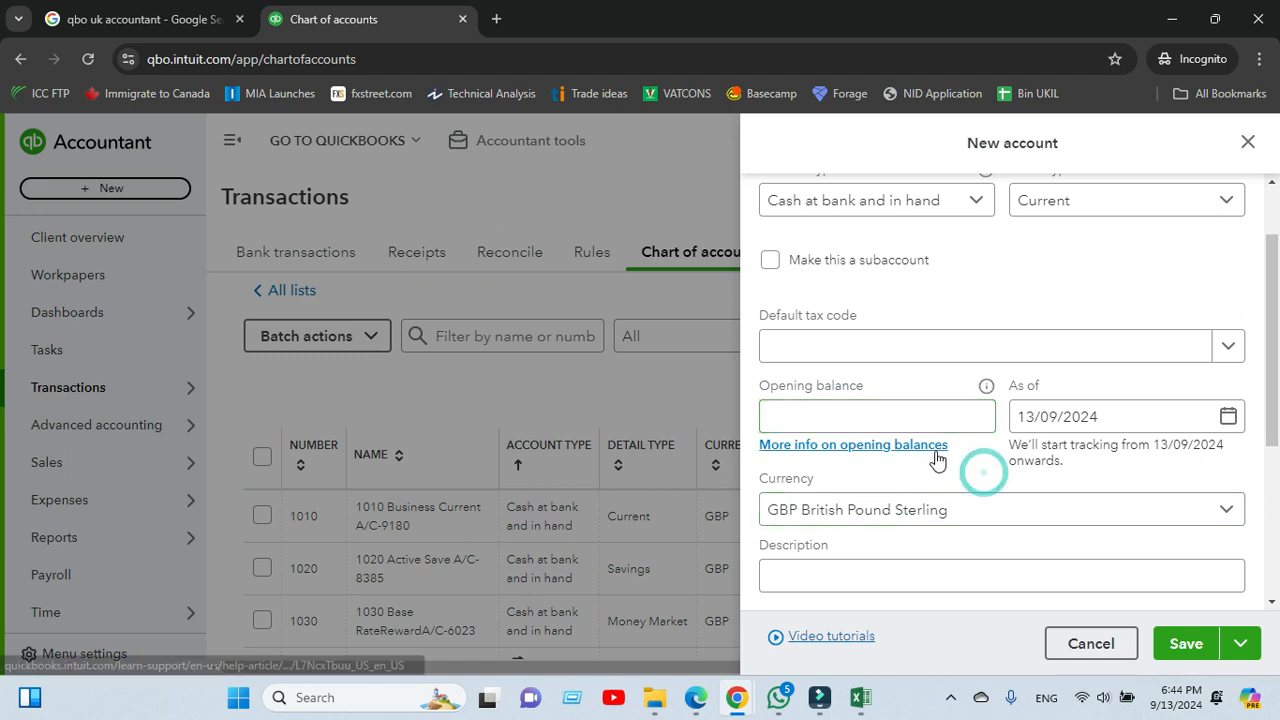
pyautogui.scroll(-2, 940, 420)
pyautogui.click(875, 330)
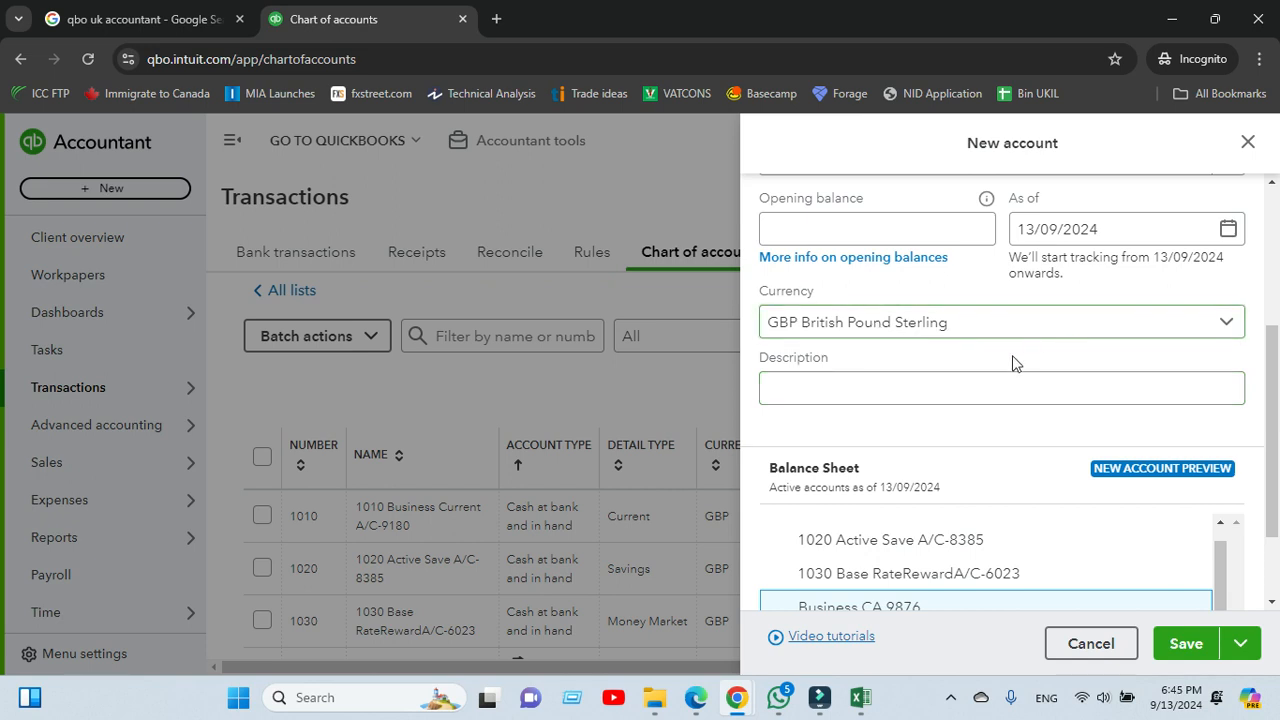
pyautogui.click(966, 355)
pyautogui.click(964, 430)
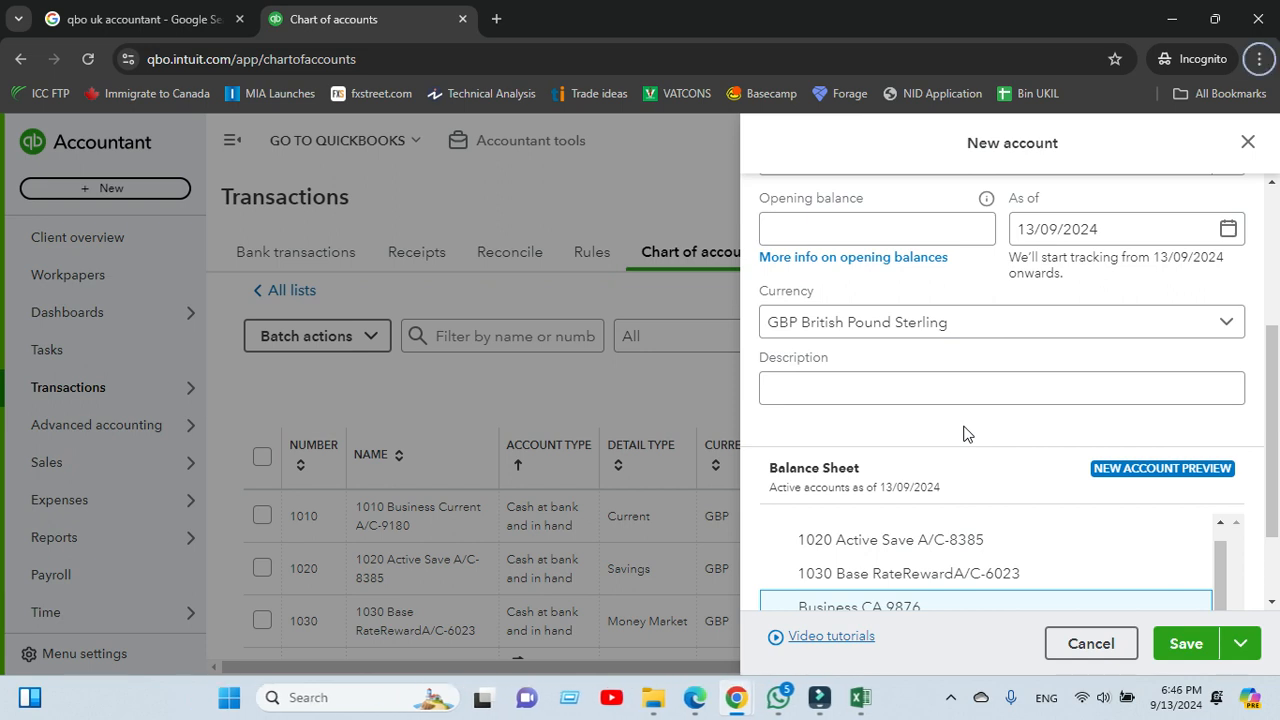
pyautogui.click(951, 392)
pyautogui.click(950, 392)
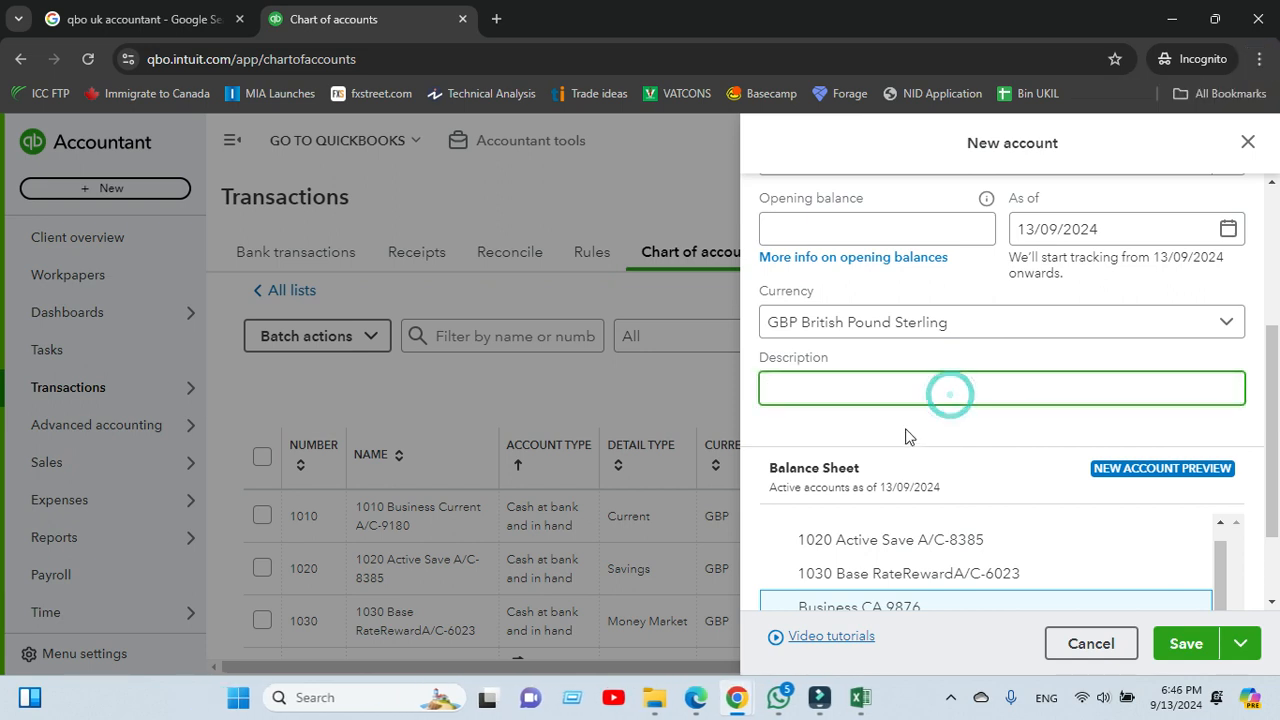
pyautogui.click(903, 429)
pyautogui.scroll(-1, 975, 415)
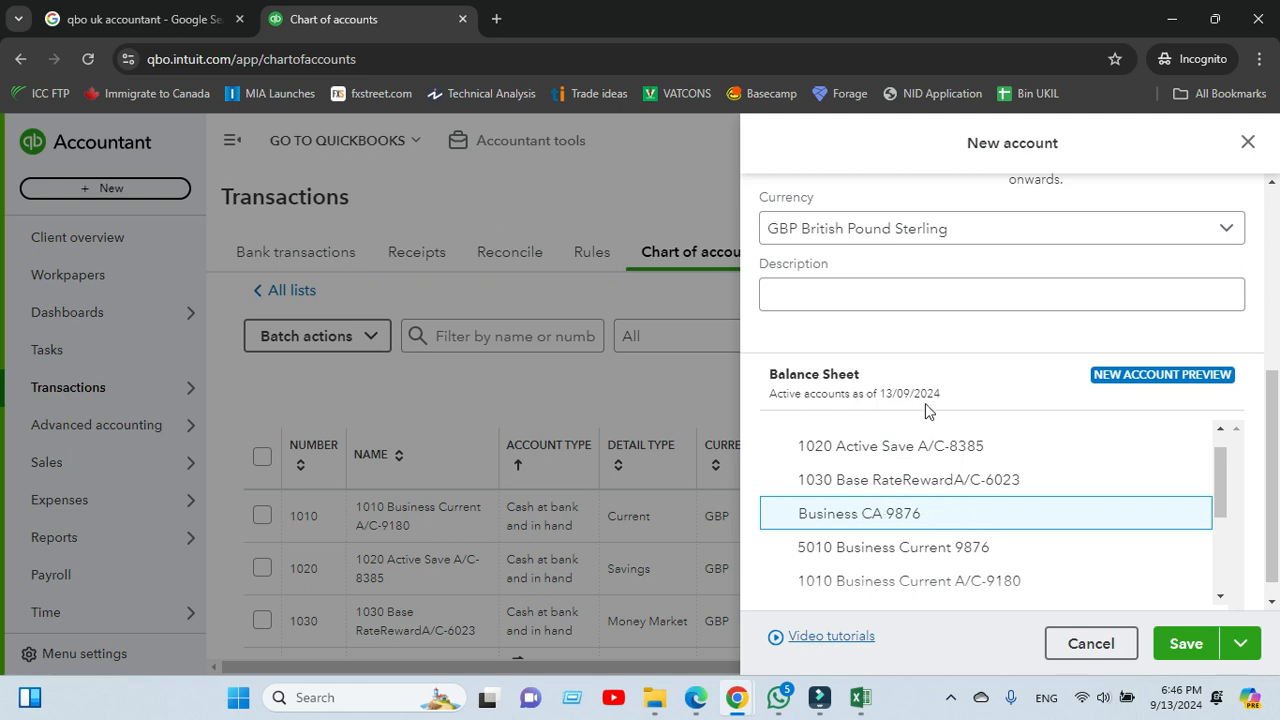
pyautogui.scroll(-1, 840, 356)
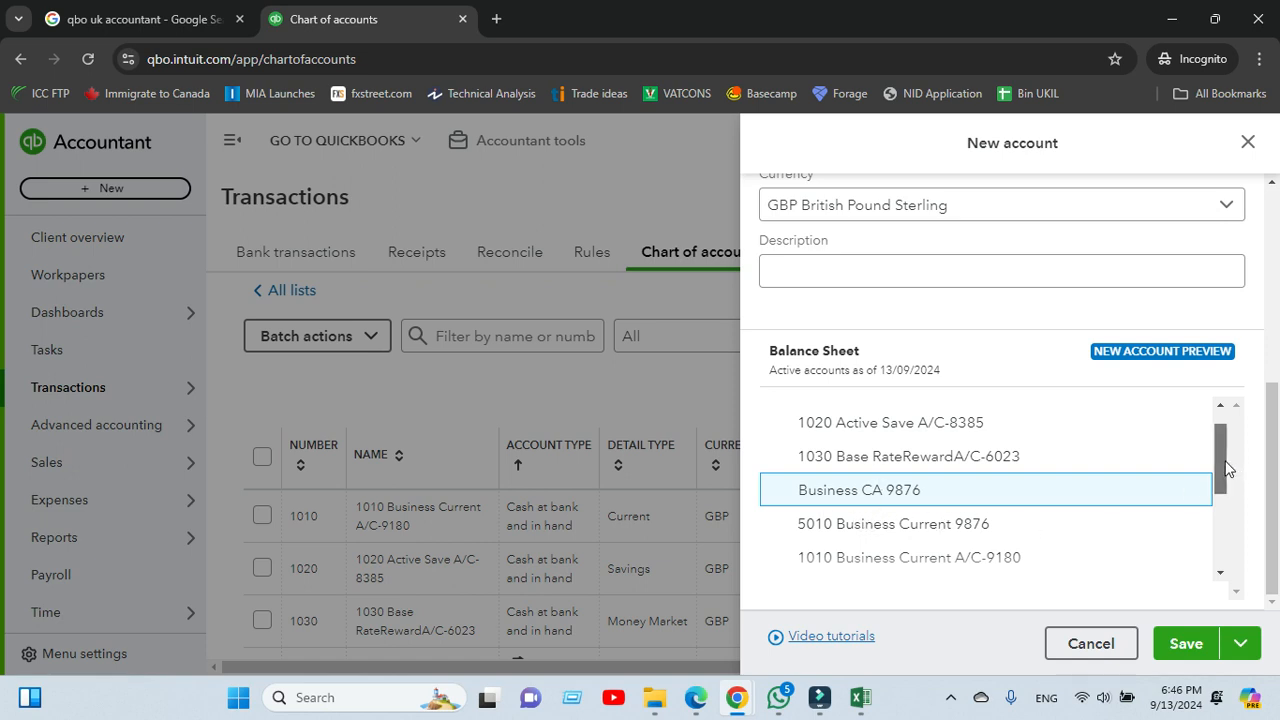
# - Assign ledger code 2350 to the new Business CA account
pyautogui.scroll(1, 1228, 462)
pyautogui.scroll(5, 1113, 337)
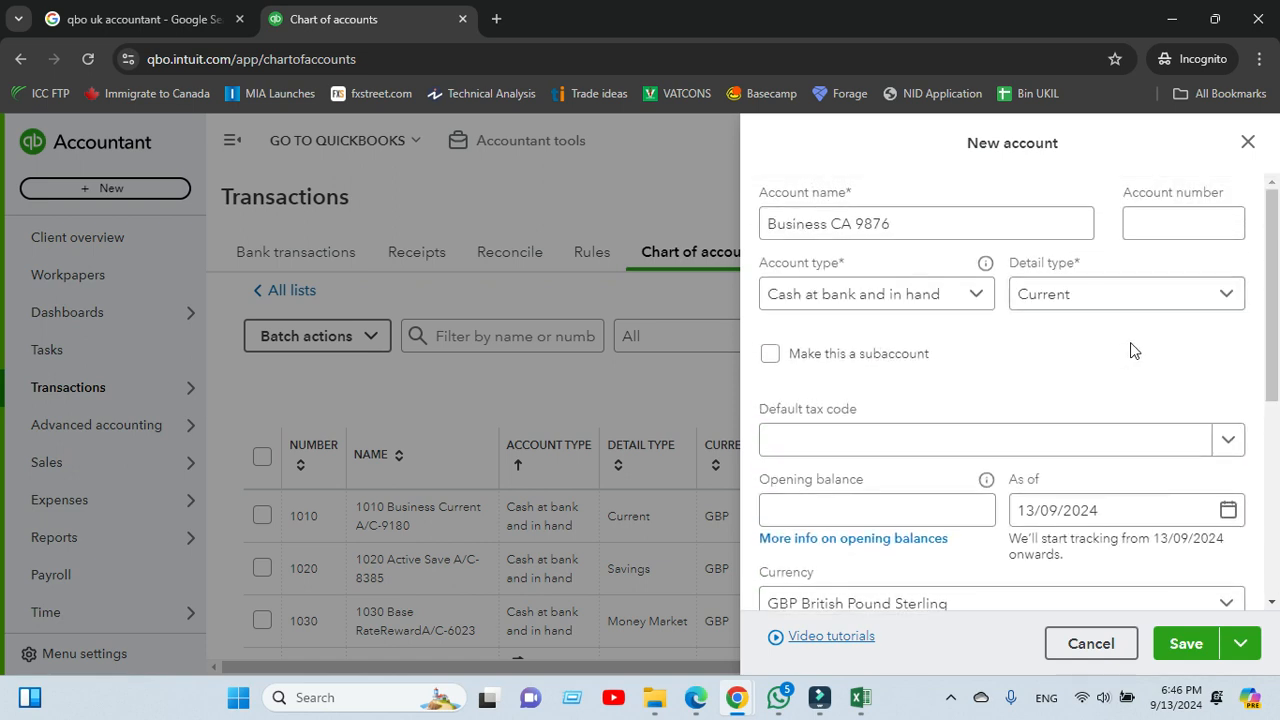
pyautogui.click(1145, 234)
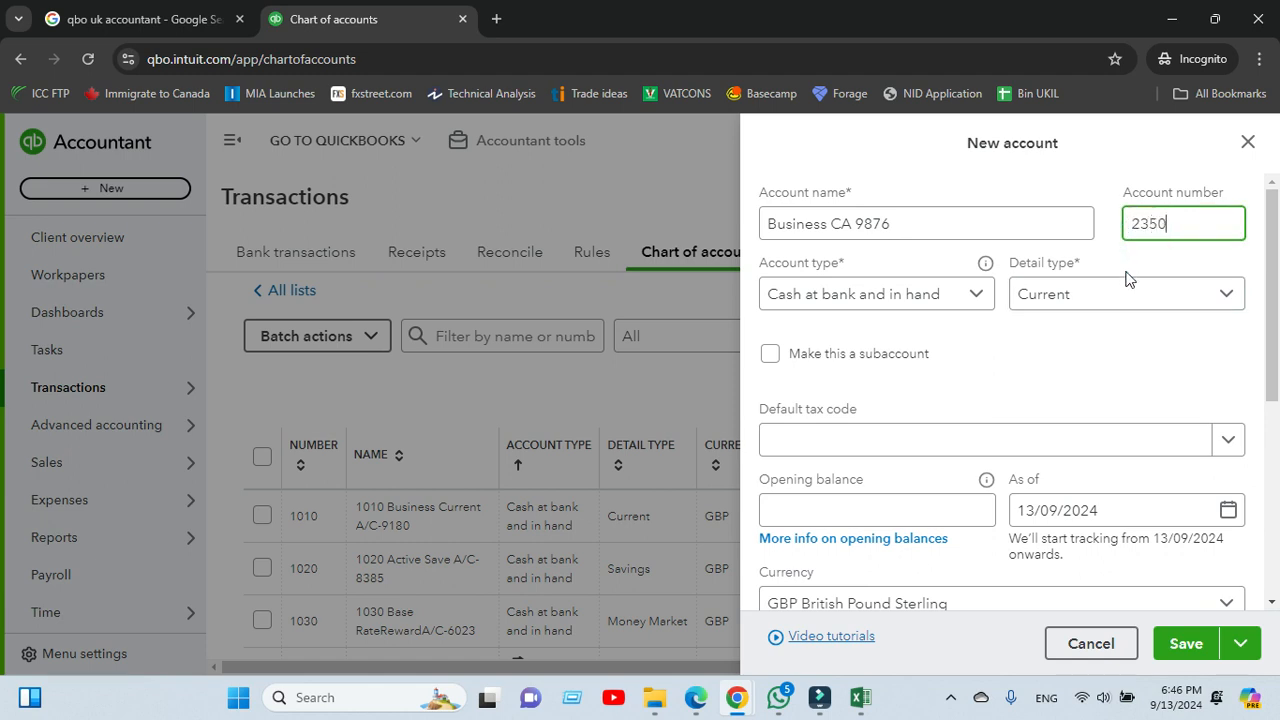
pyautogui.click(1175, 346)
# - Check the new account's place in the balance sheet preview and save the account
pyautogui.scroll(-5, 1175, 346)
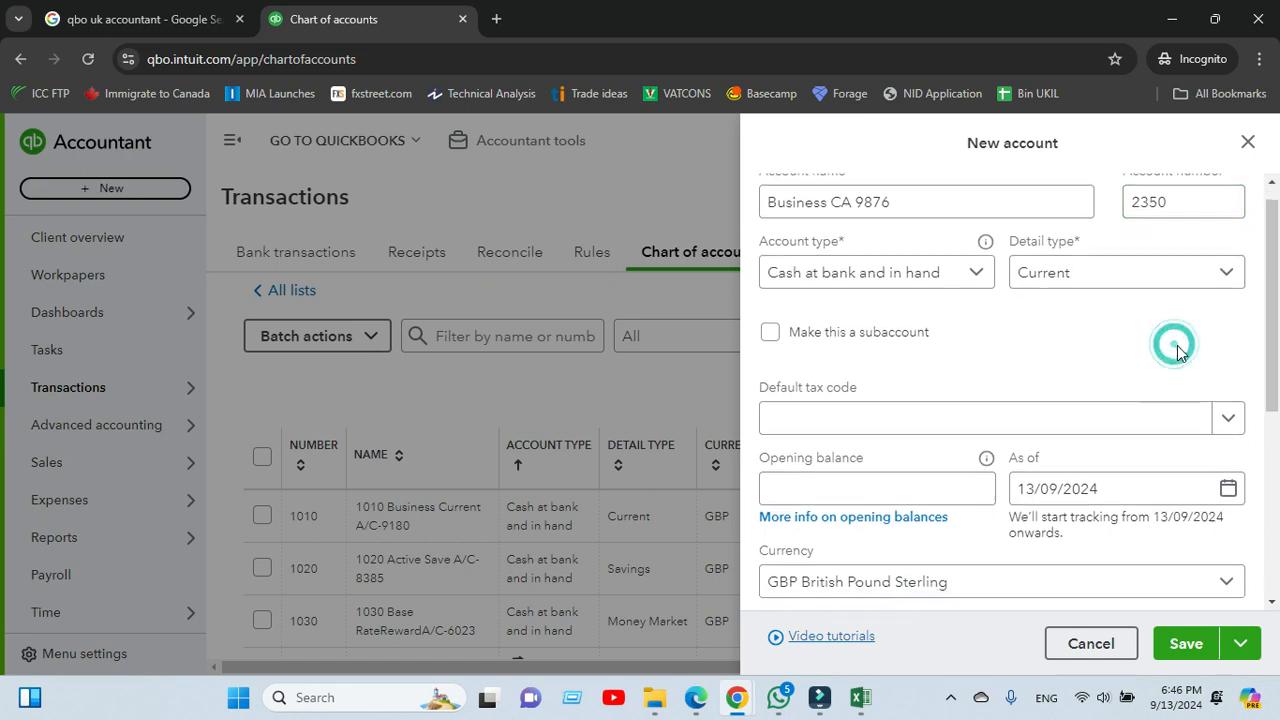
pyautogui.scroll(-1, 1005, 471)
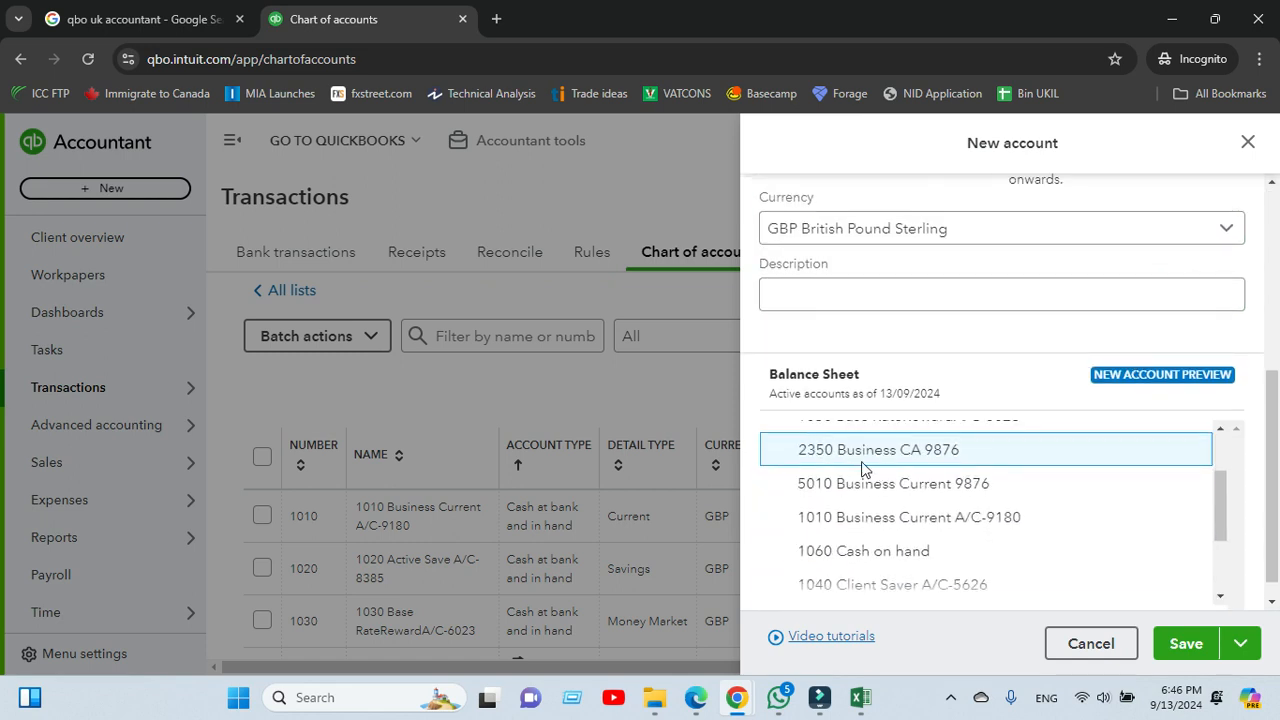
pyautogui.scroll(2, 843, 474)
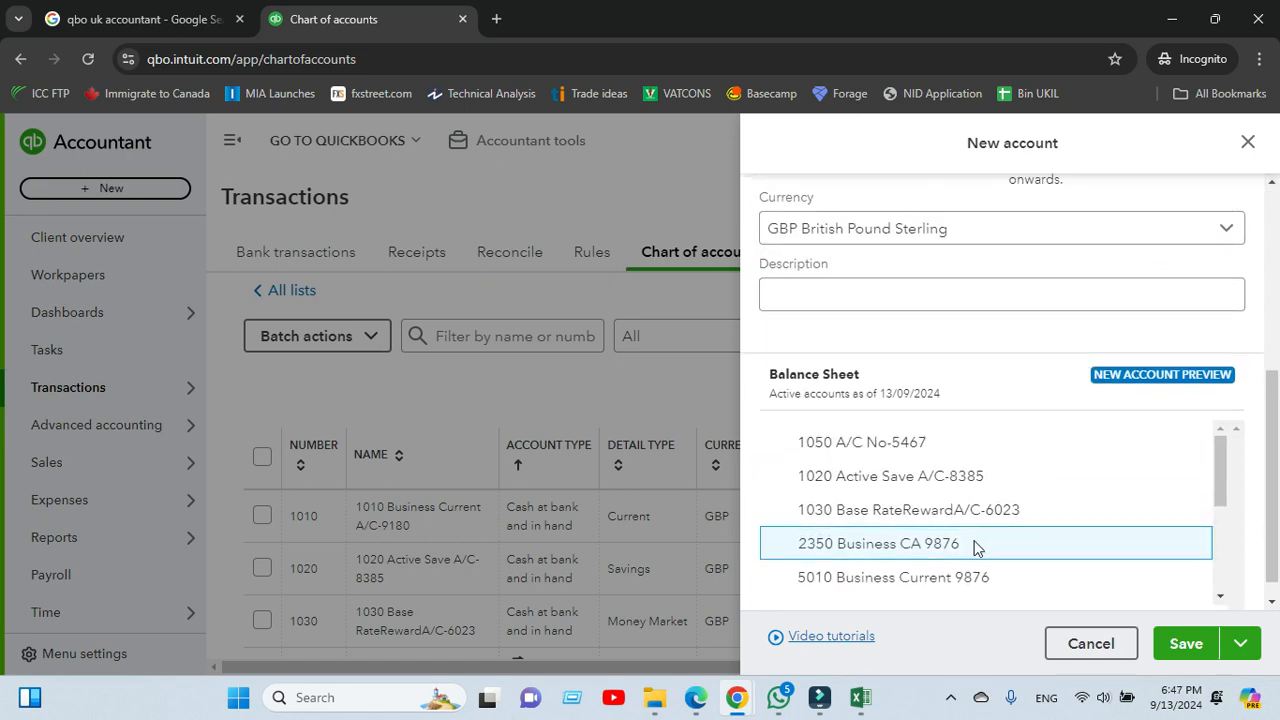
pyautogui.scroll(-2, 940, 540)
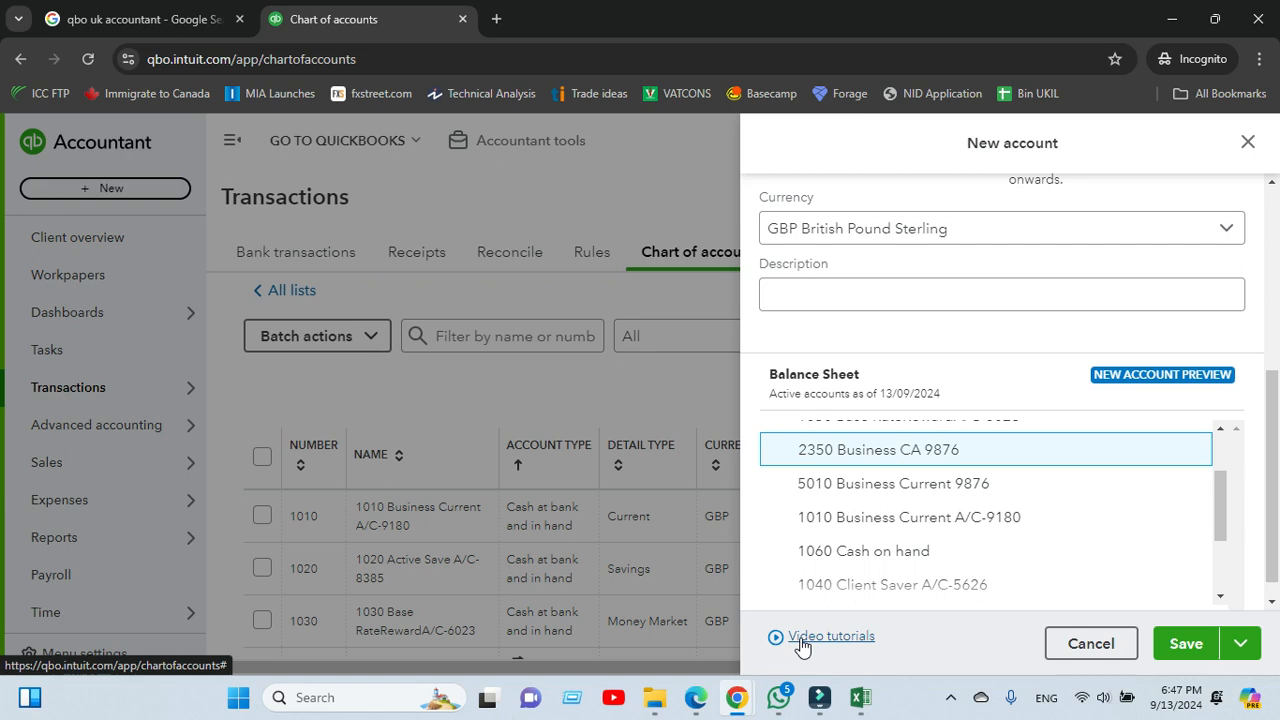
pyautogui.click(1190, 645)
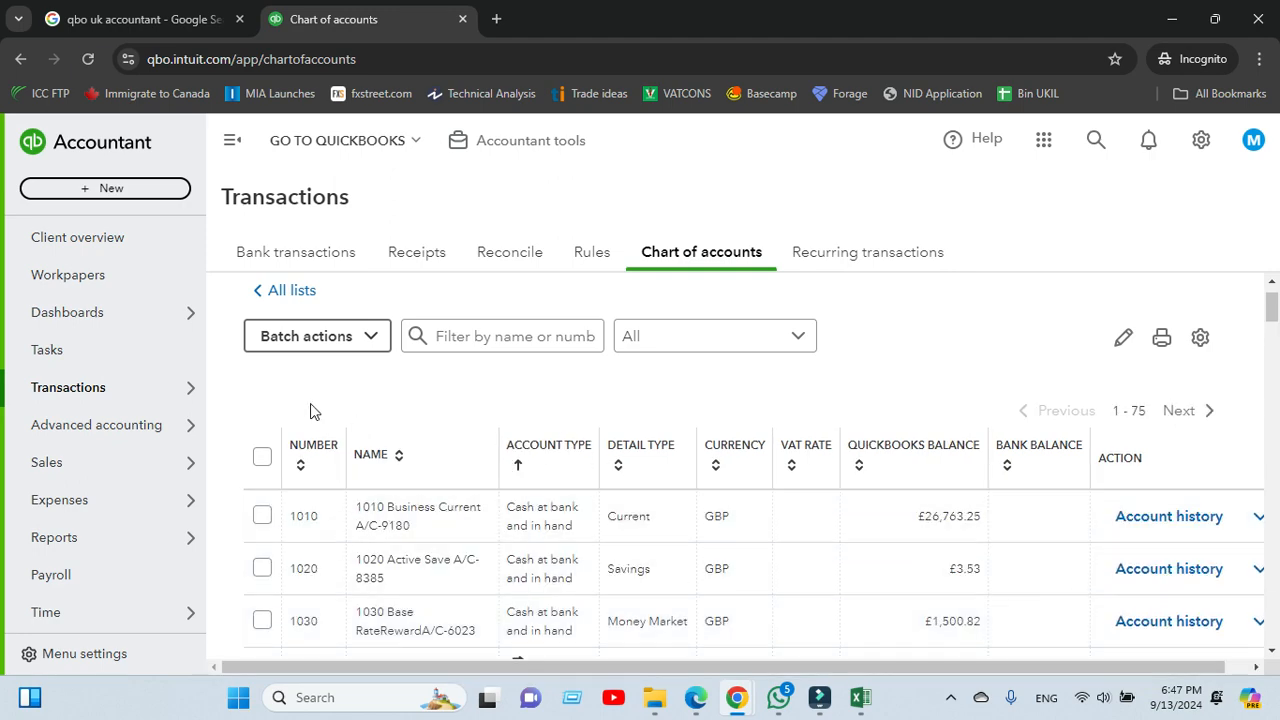
# - Locate the newly saved Business CA account in the chart of accounts list
pyautogui.scroll(-3, 310, 410)
pyautogui.scroll(1, 400, 463)
pyautogui.scroll(2, 400, 463)
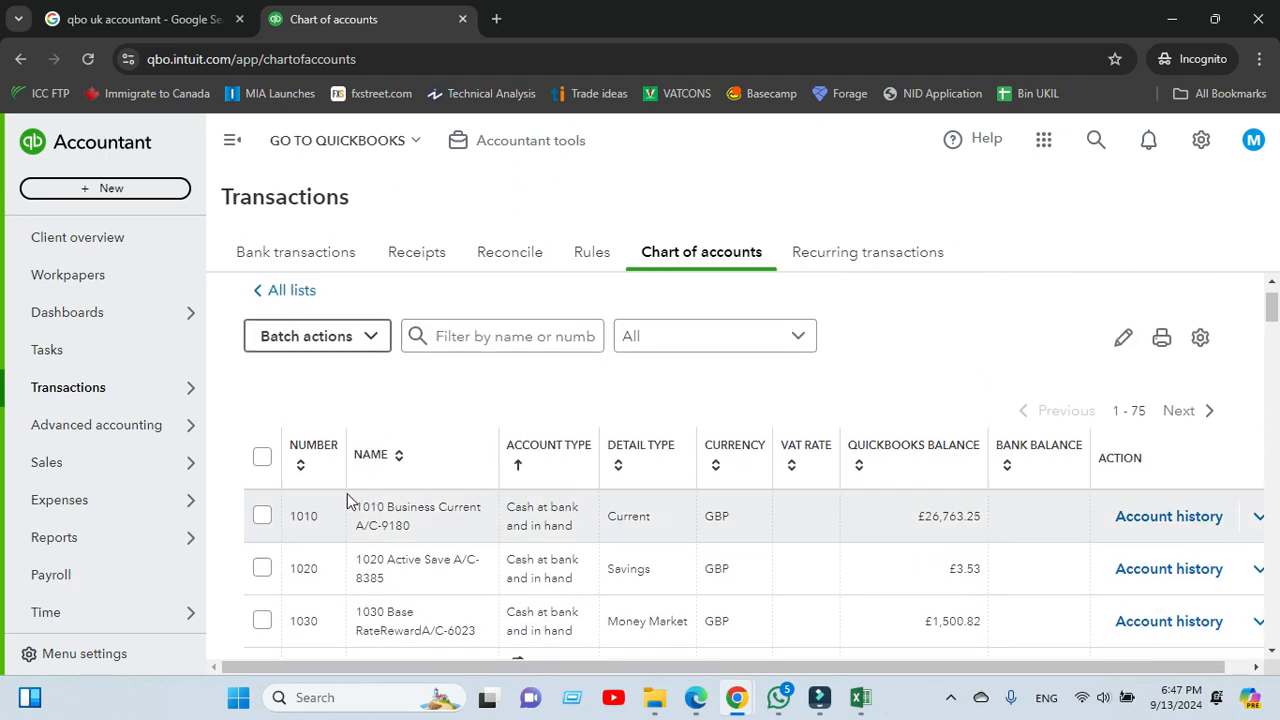
pyautogui.scroll(-4, 260, 377)
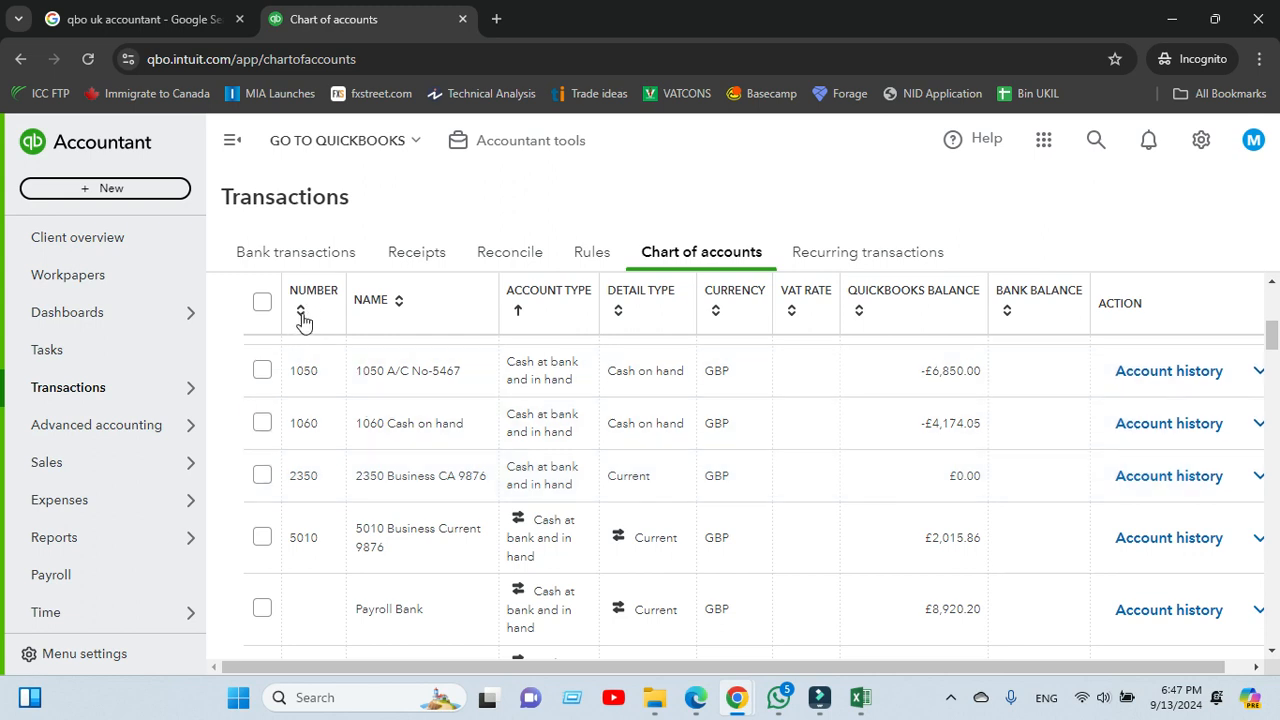
# - Sort the chart of accounts by number in ascending order
pyautogui.click(301, 316)
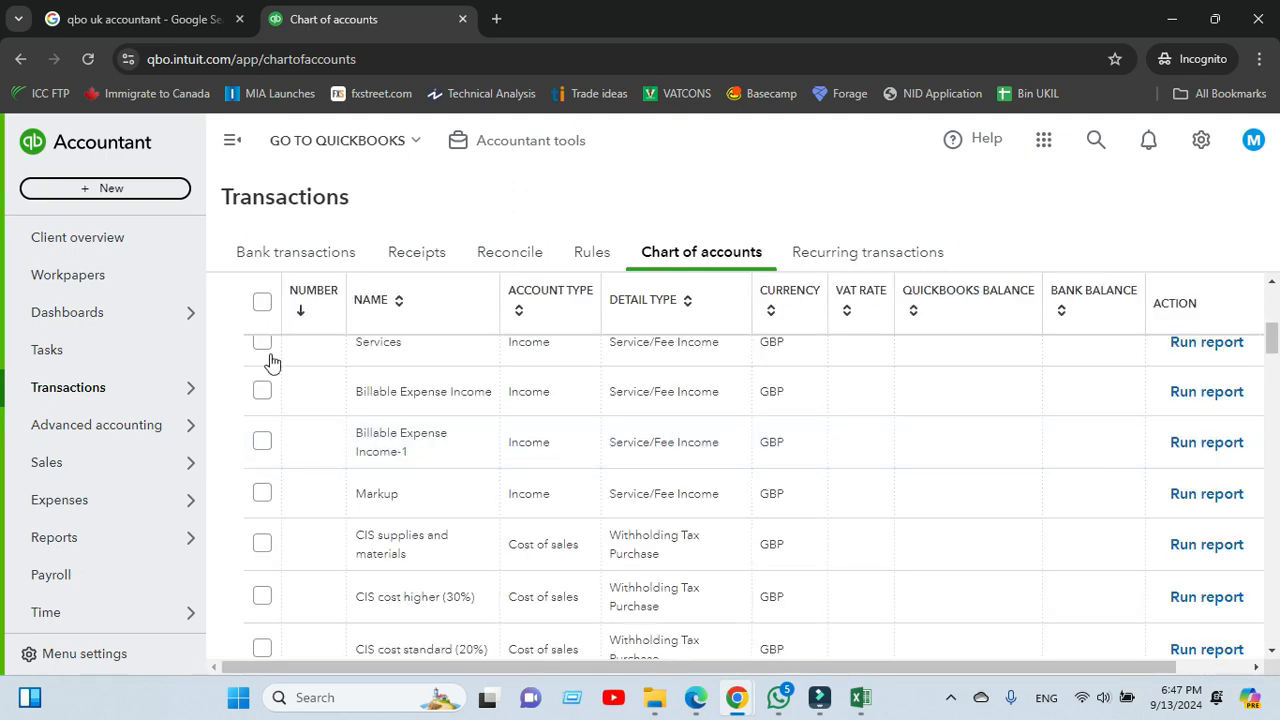
pyautogui.scroll(5, 288, 400)
pyautogui.scroll(-15, 331, 454)
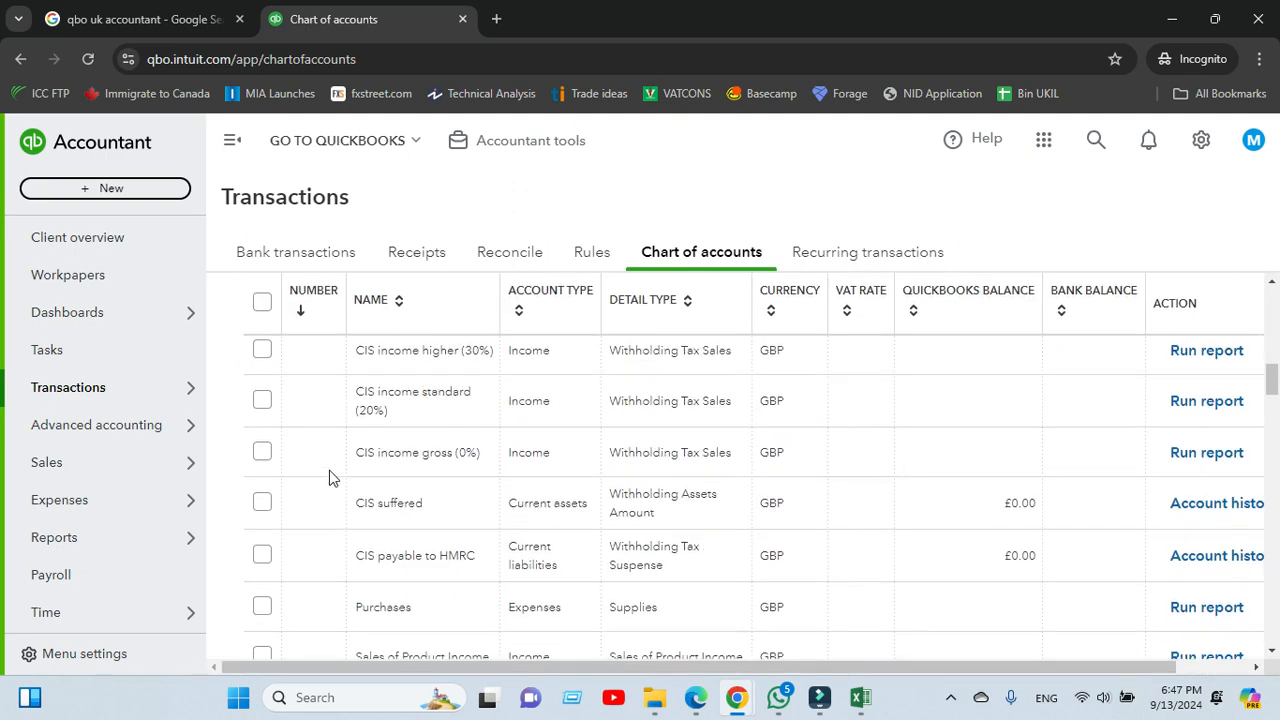
pyautogui.scroll(-5, 329, 470)
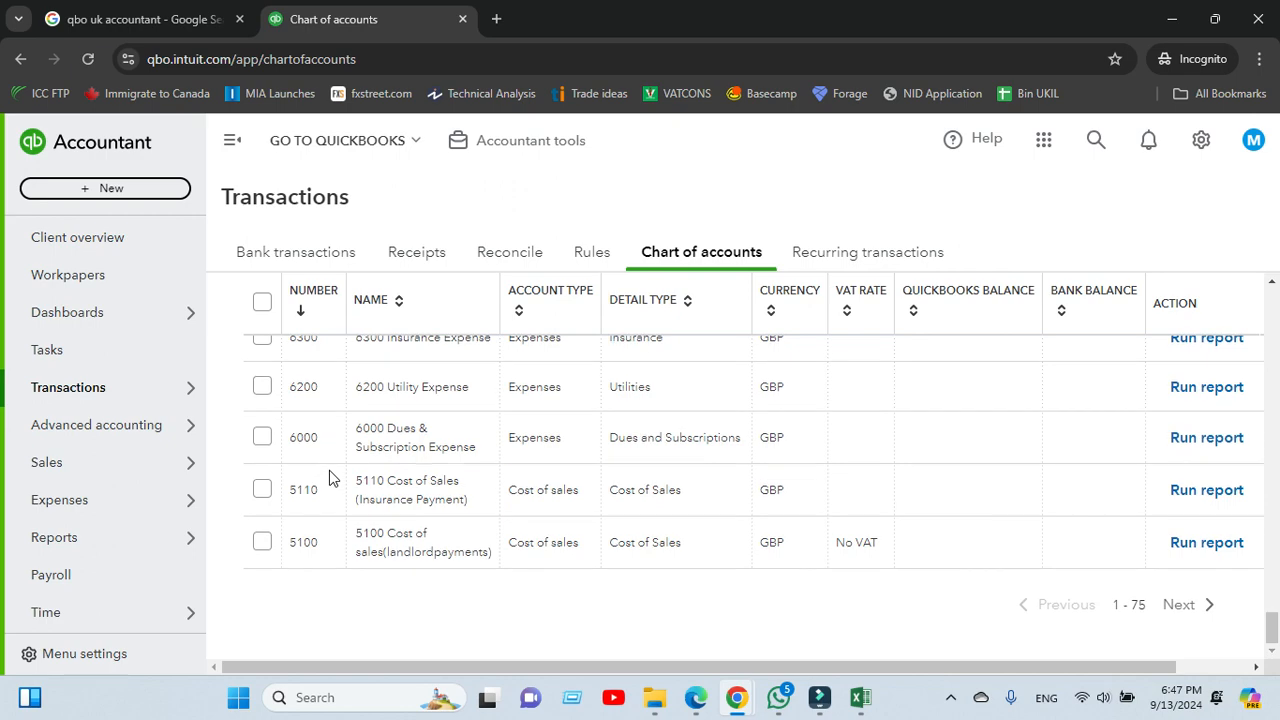
pyautogui.scroll(8, 329, 470)
pyautogui.scroll(15, 331, 485)
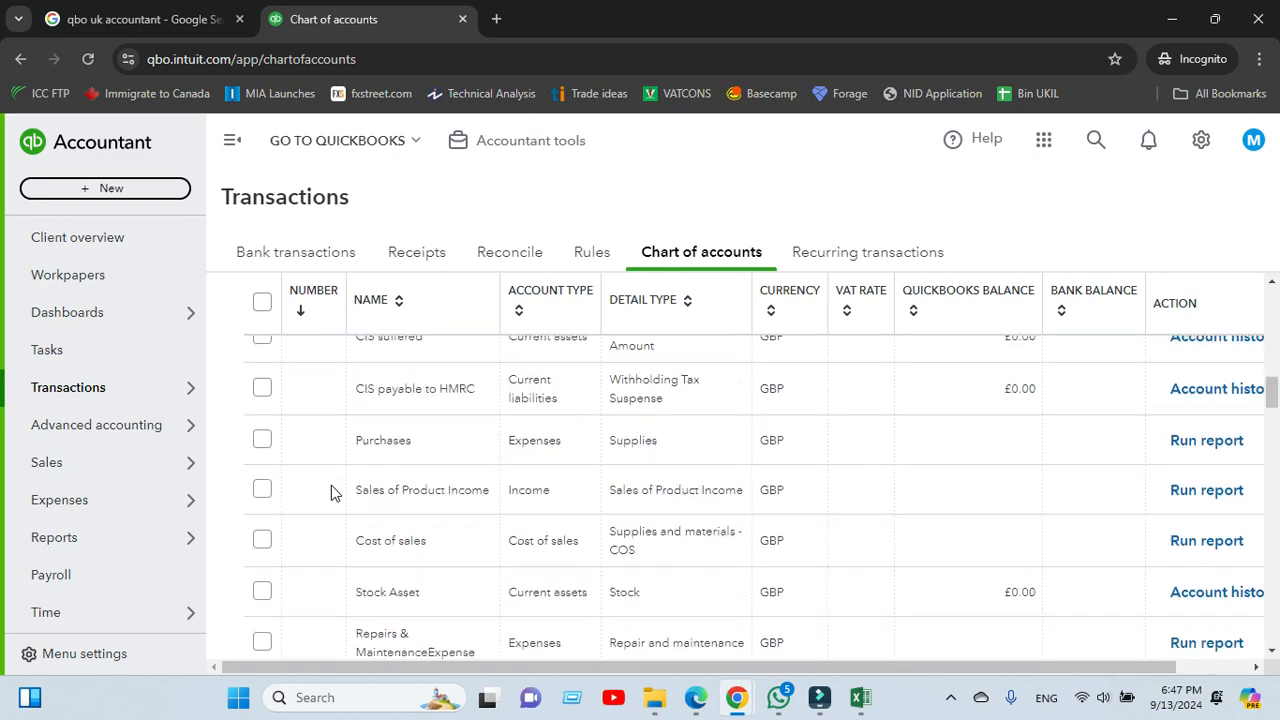
pyautogui.scroll(-2, 290, 440)
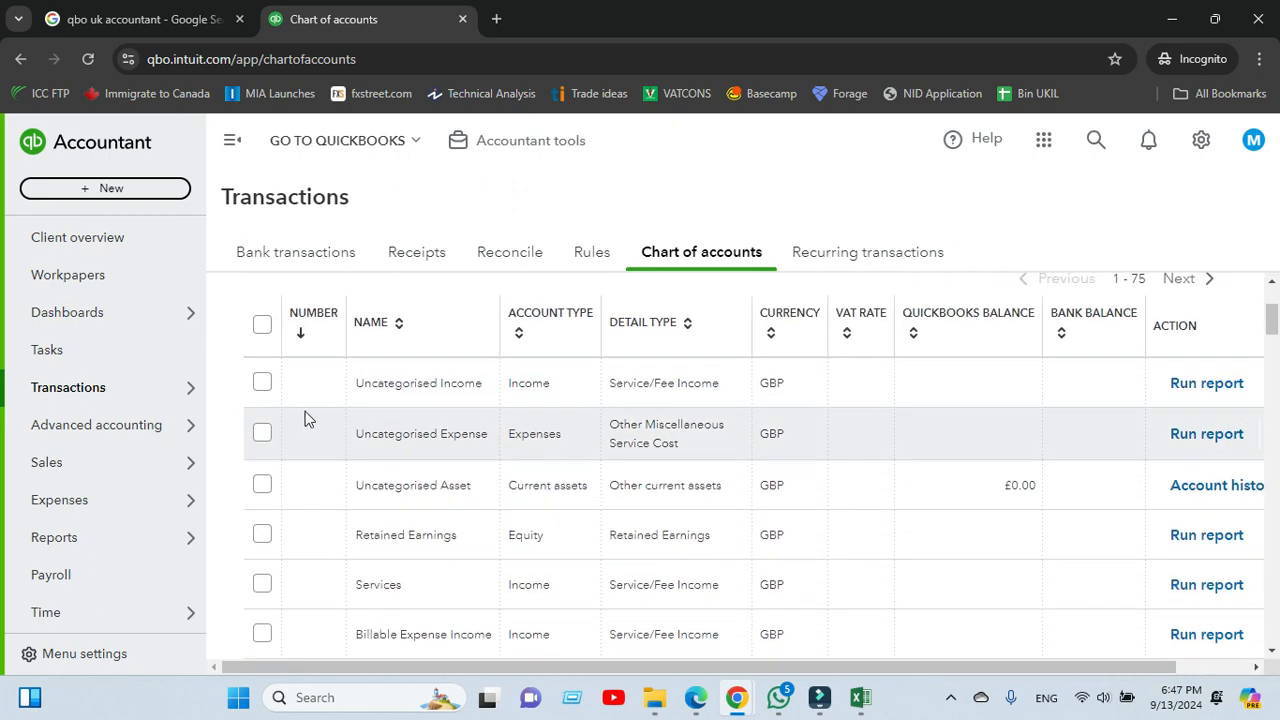
pyautogui.click(302, 344)
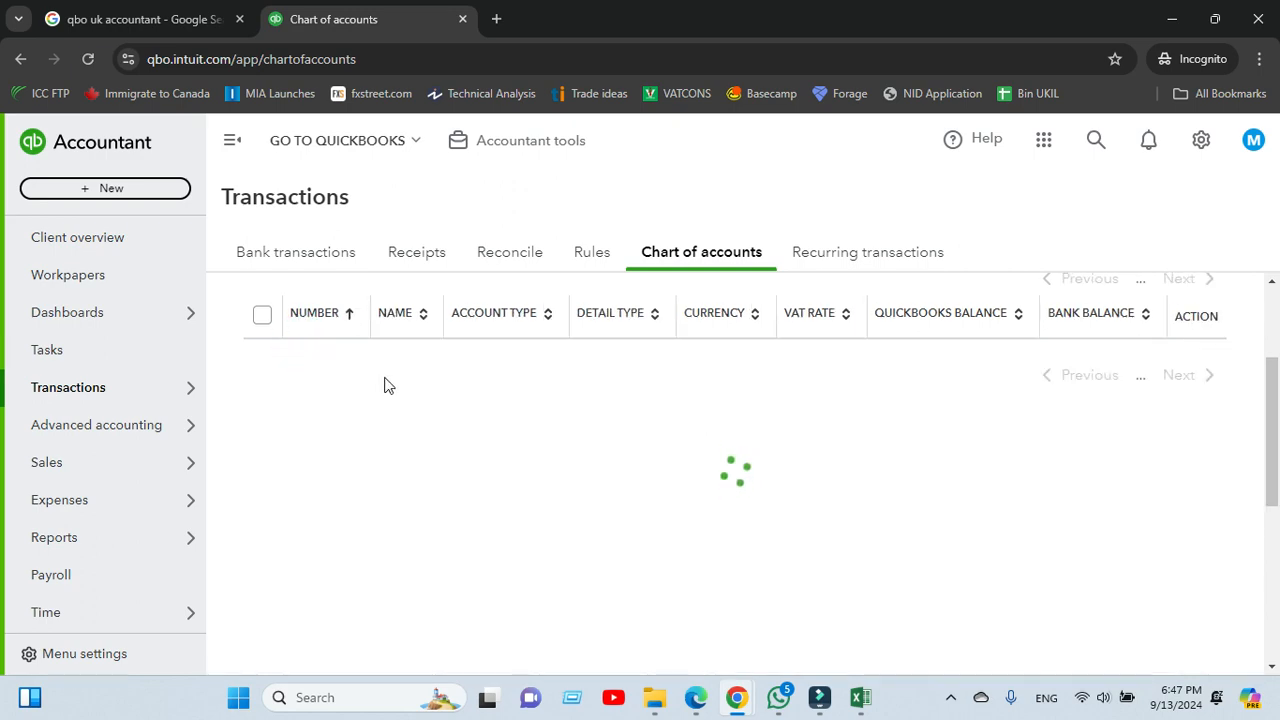
pyautogui.scroll(2, 350, 390)
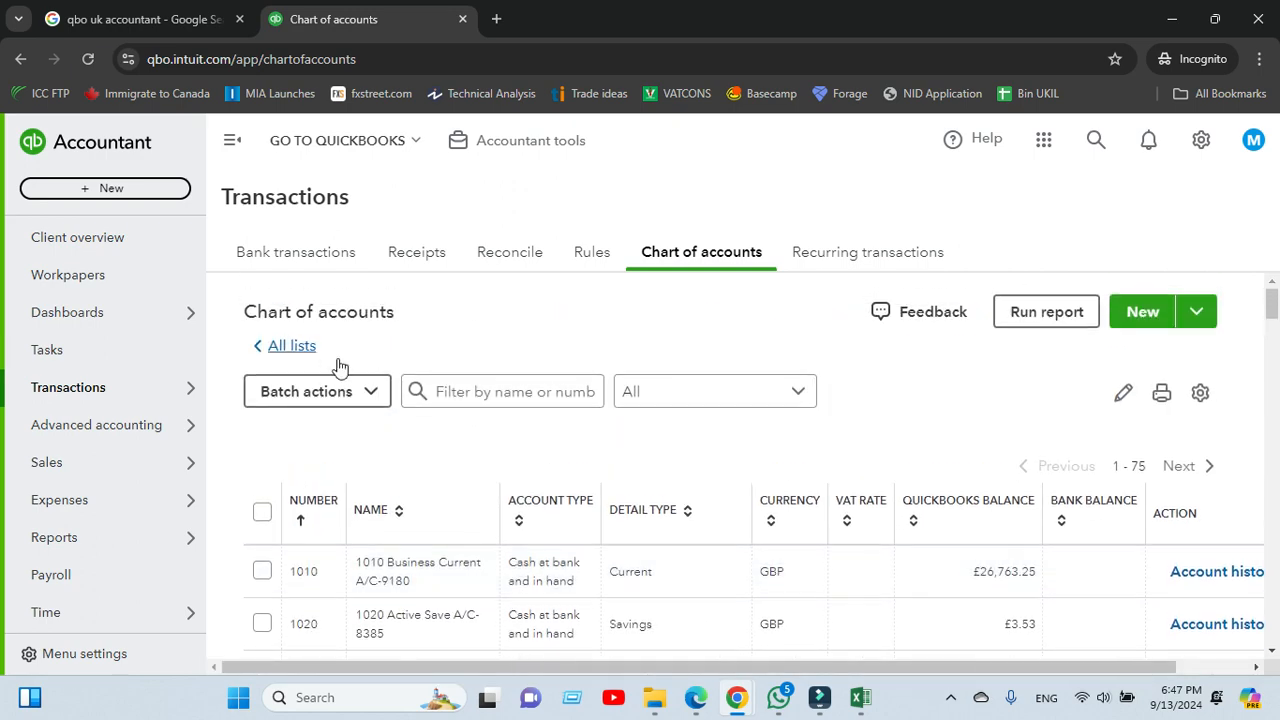
# - Examine the number-sorted chart of accounts, from the bank accounts through liabilities and expenses to the unnumbered accounts
pyautogui.scroll(-3, 337, 366)
pyautogui.scroll(2, 360, 400)
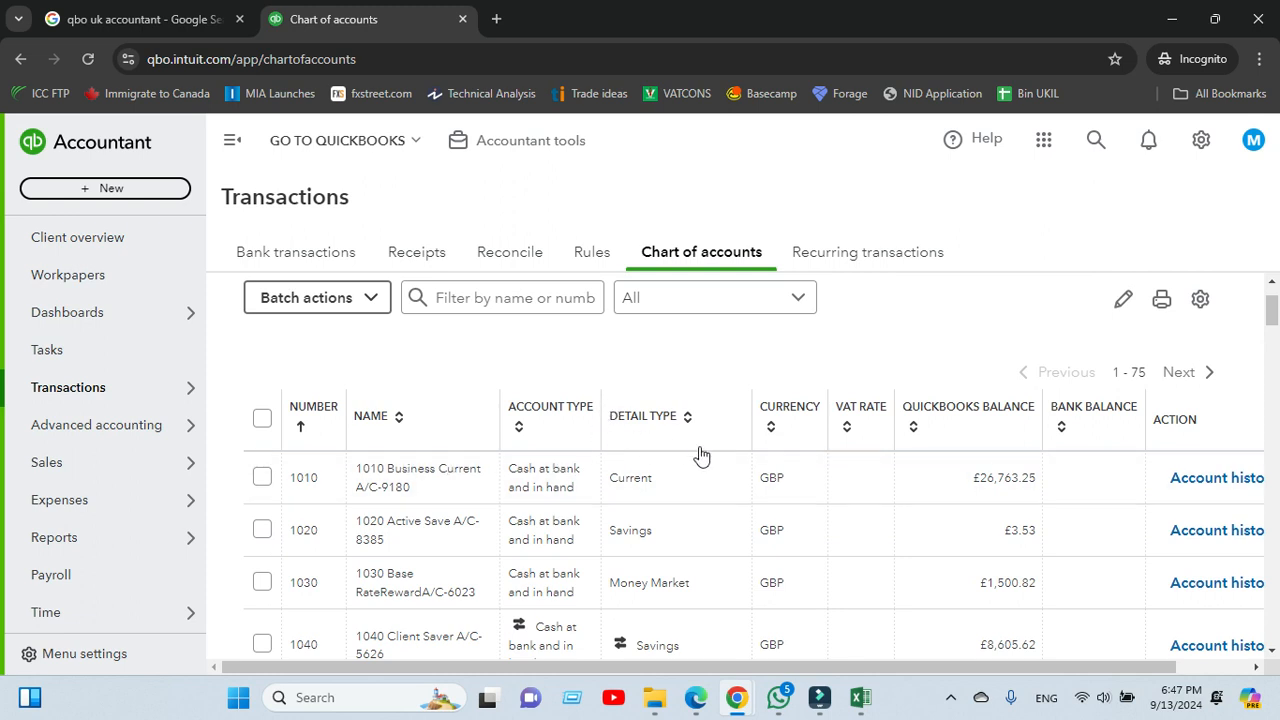
pyautogui.scroll(-8, 783, 389)
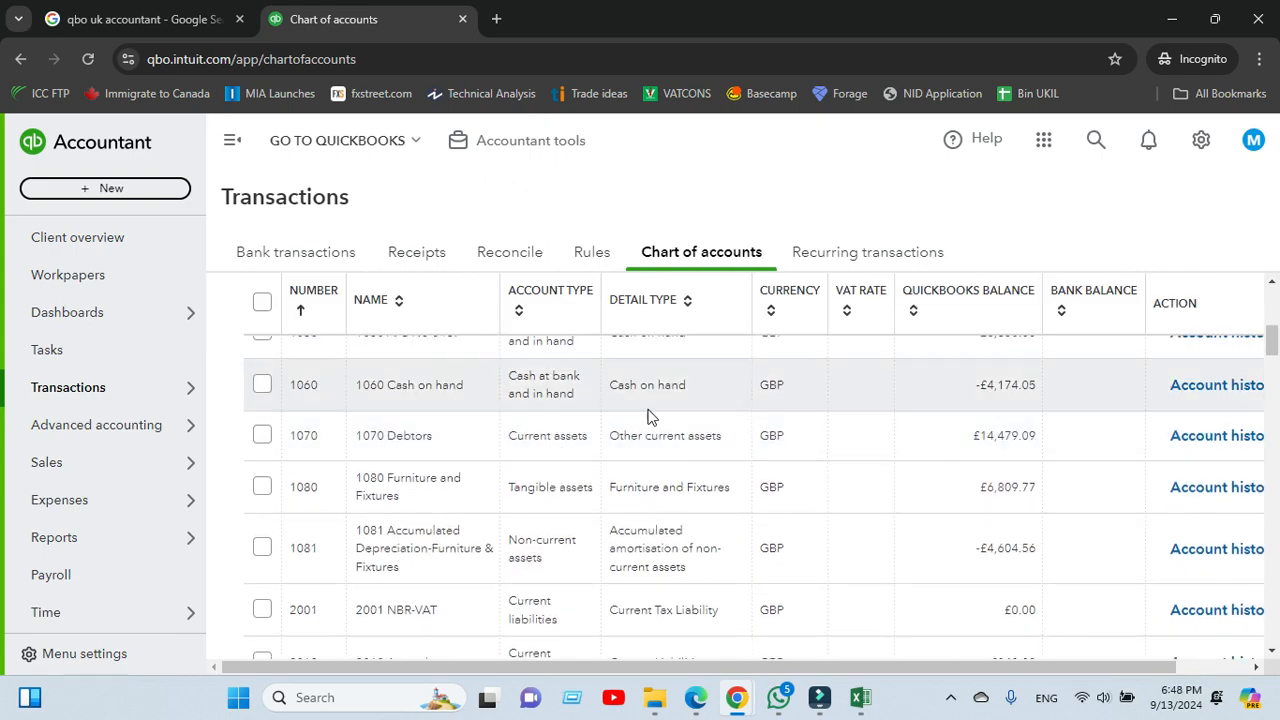
pyautogui.scroll(-15, 603, 427)
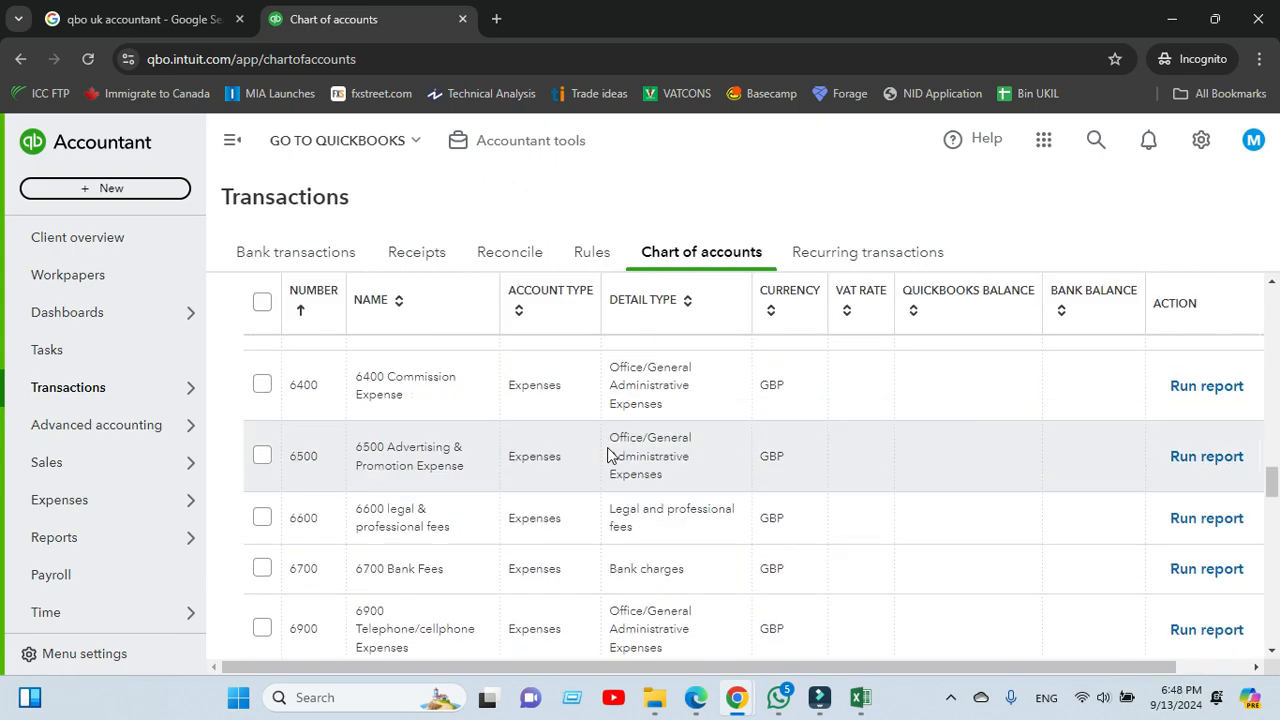
pyautogui.scroll(-15, 620, 450)
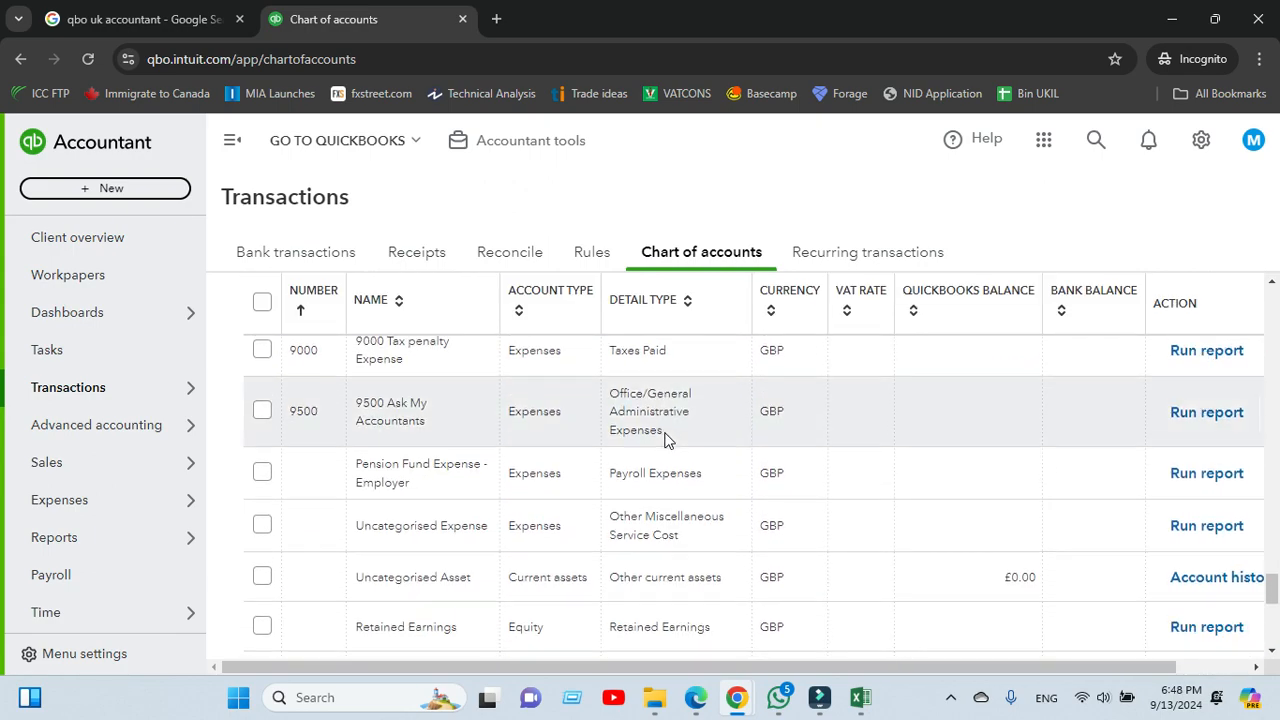
pyautogui.scroll(15, 659, 460)
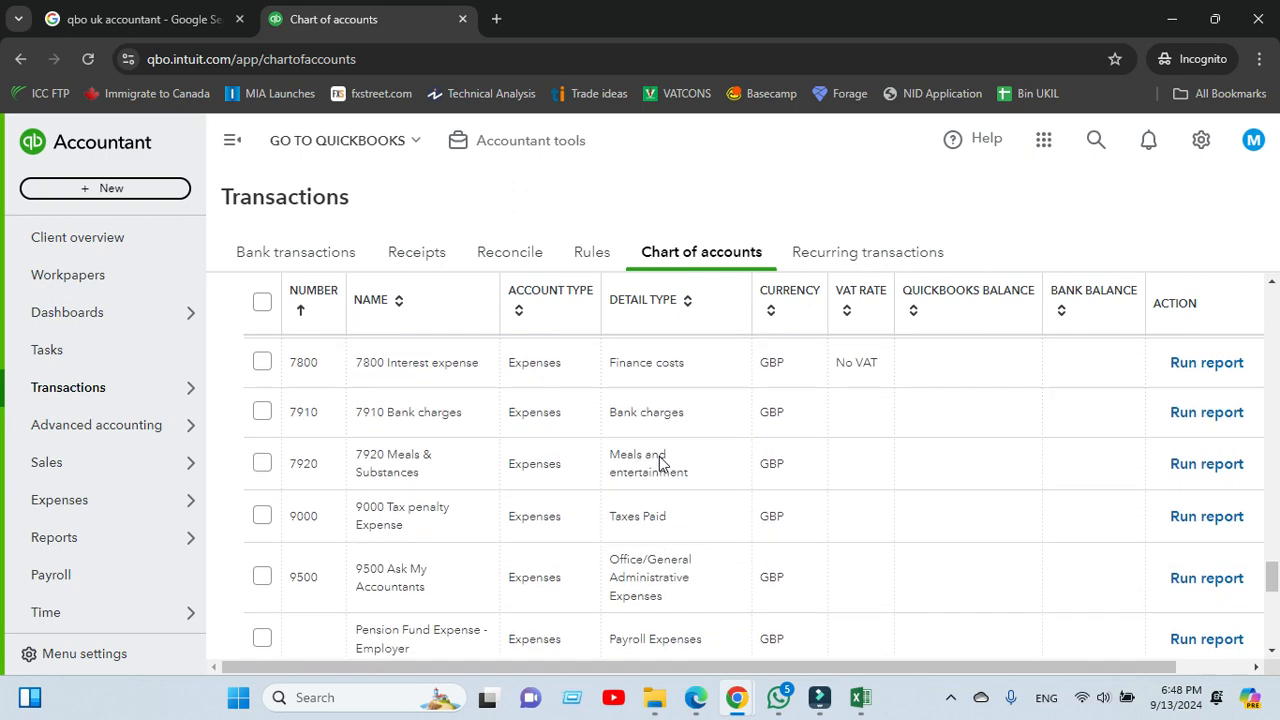
pyautogui.scroll(10, 676, 318)
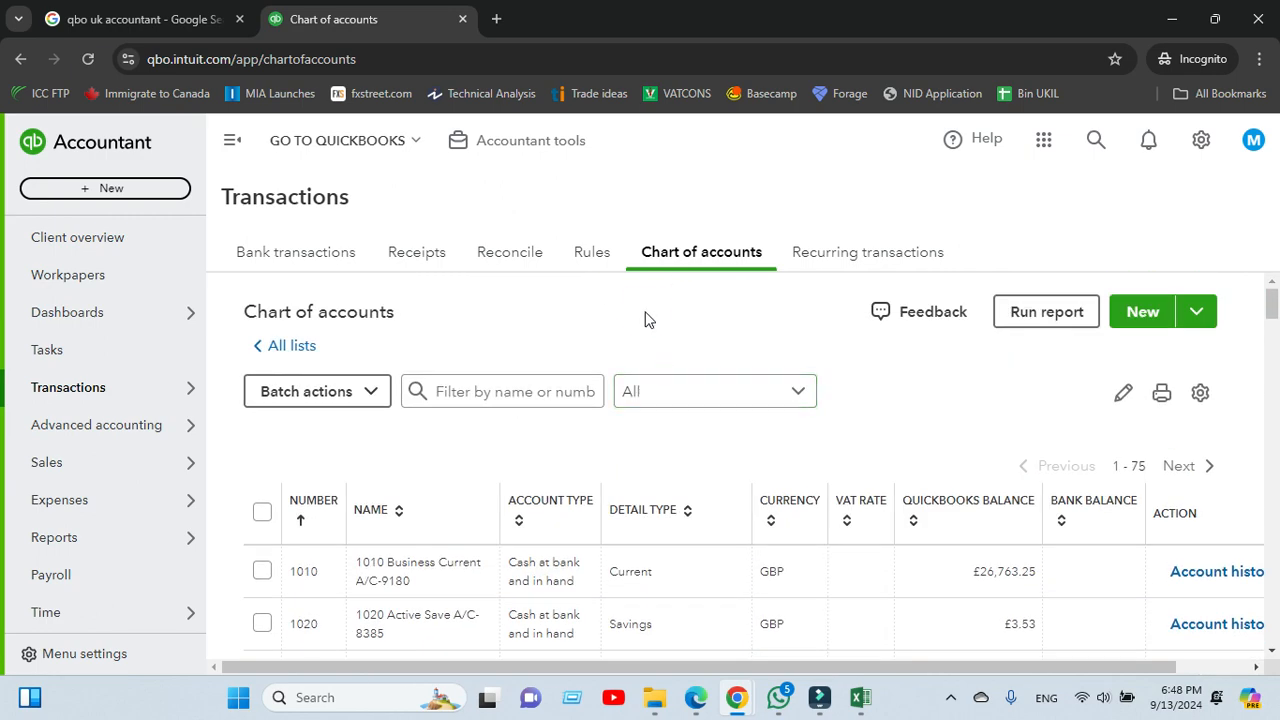
pyautogui.click(645, 318)
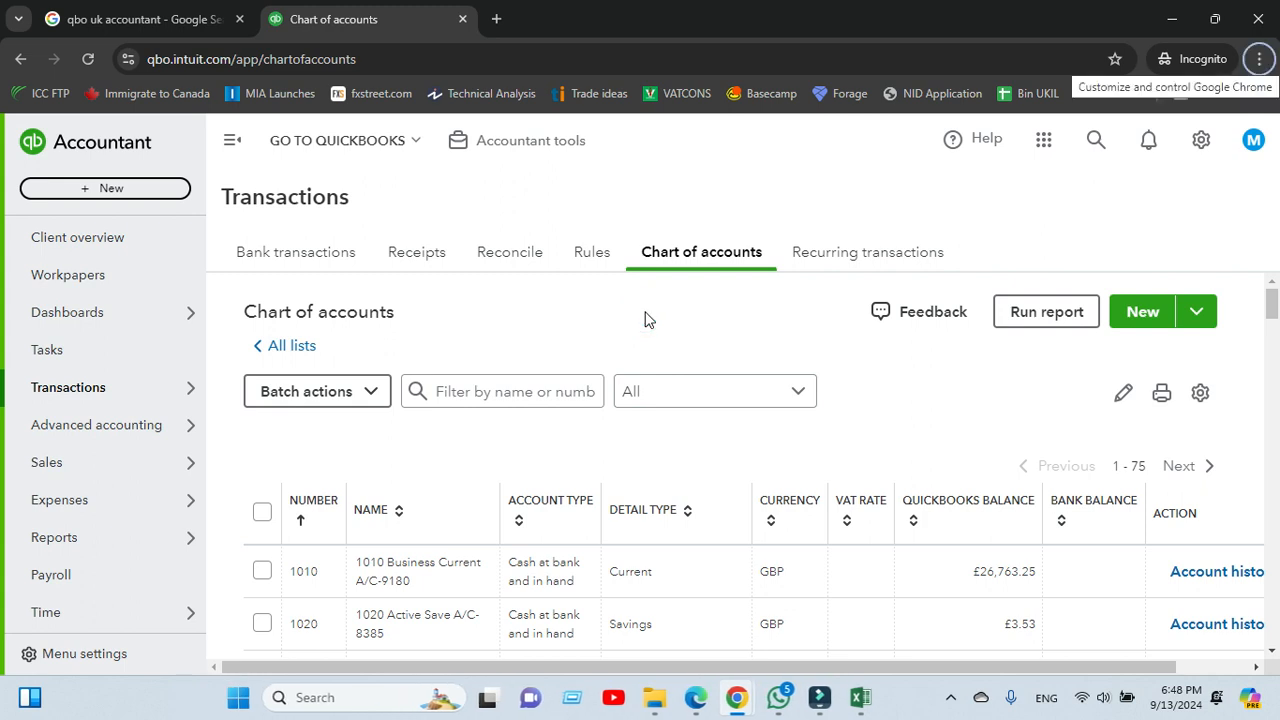
pyautogui.scroll(-5, 622, 460)
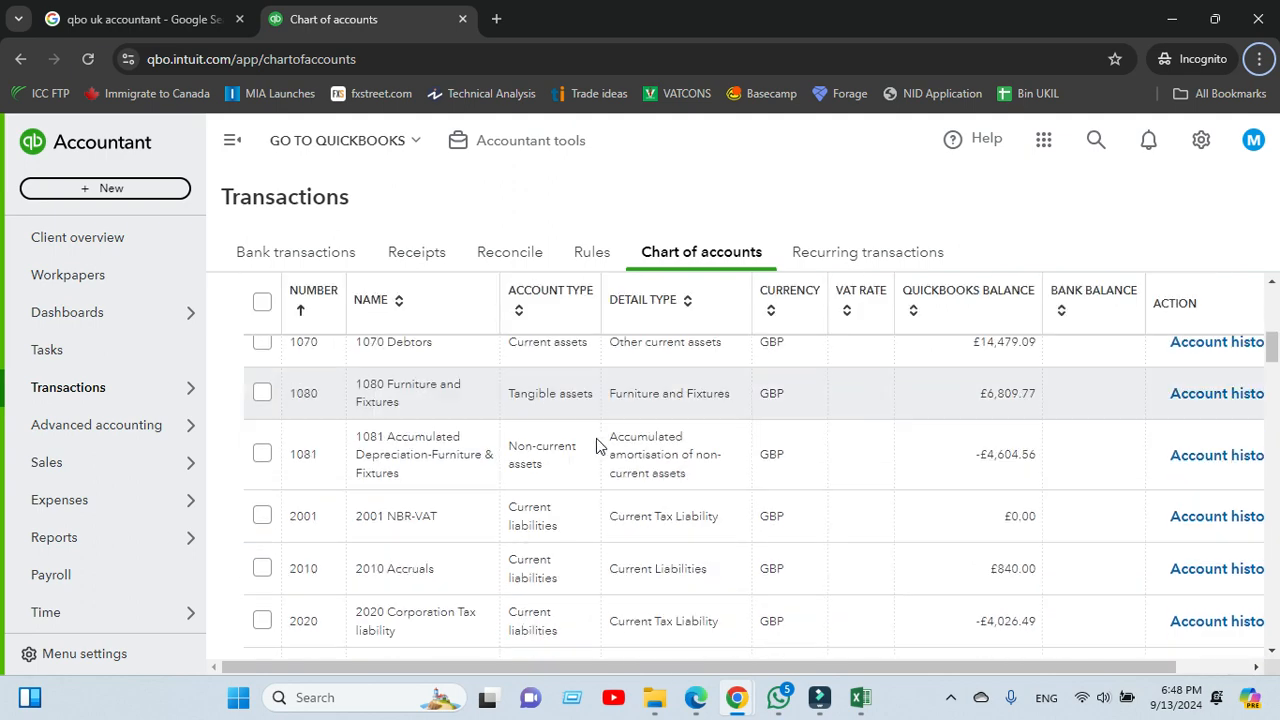
pyautogui.scroll(5, 440, 458)
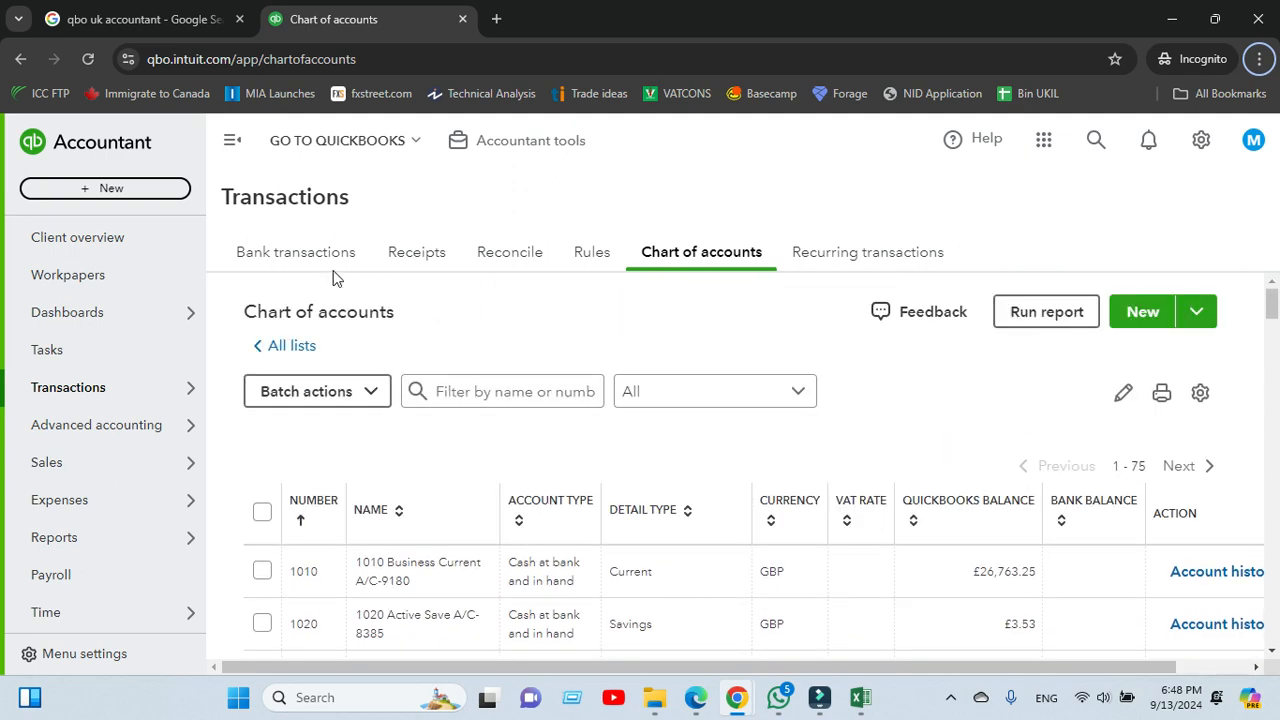
# - Open the bank transactions and look through the bank account cards from Client Saver to Payroll Bank
pyautogui.click(308, 258)
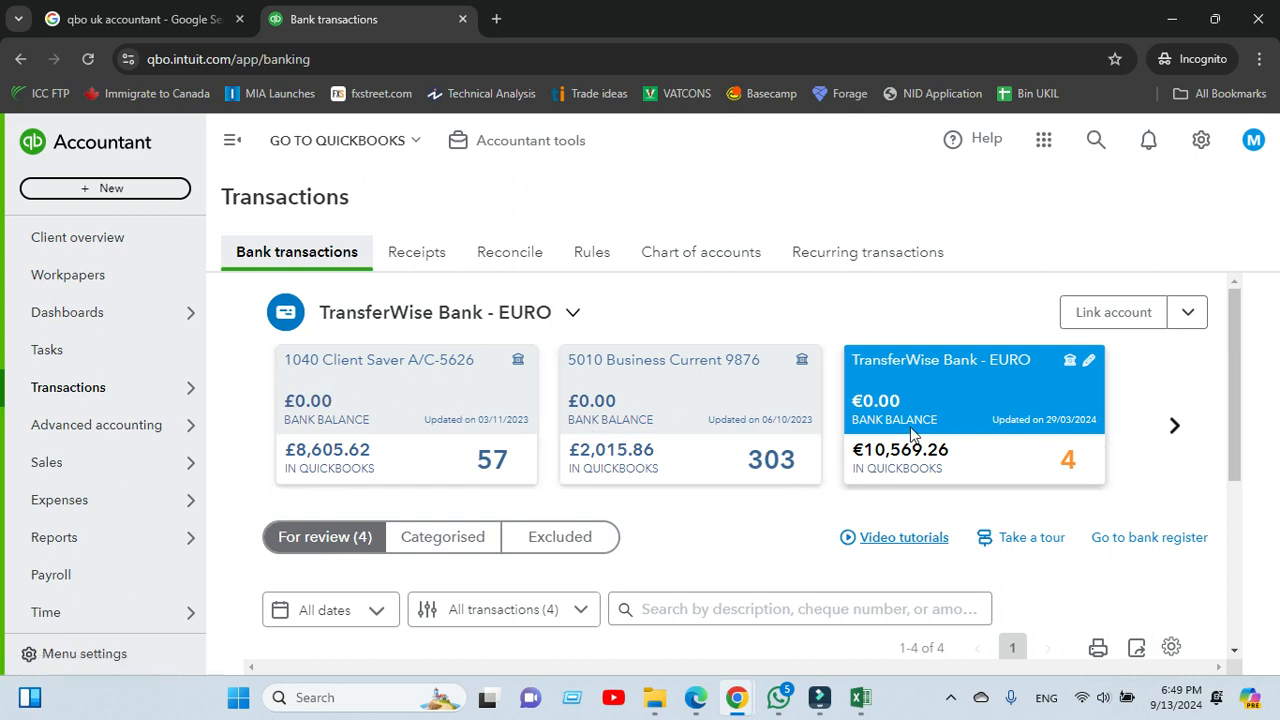
pyautogui.click(1175, 428)
pyautogui.click(1175, 428)
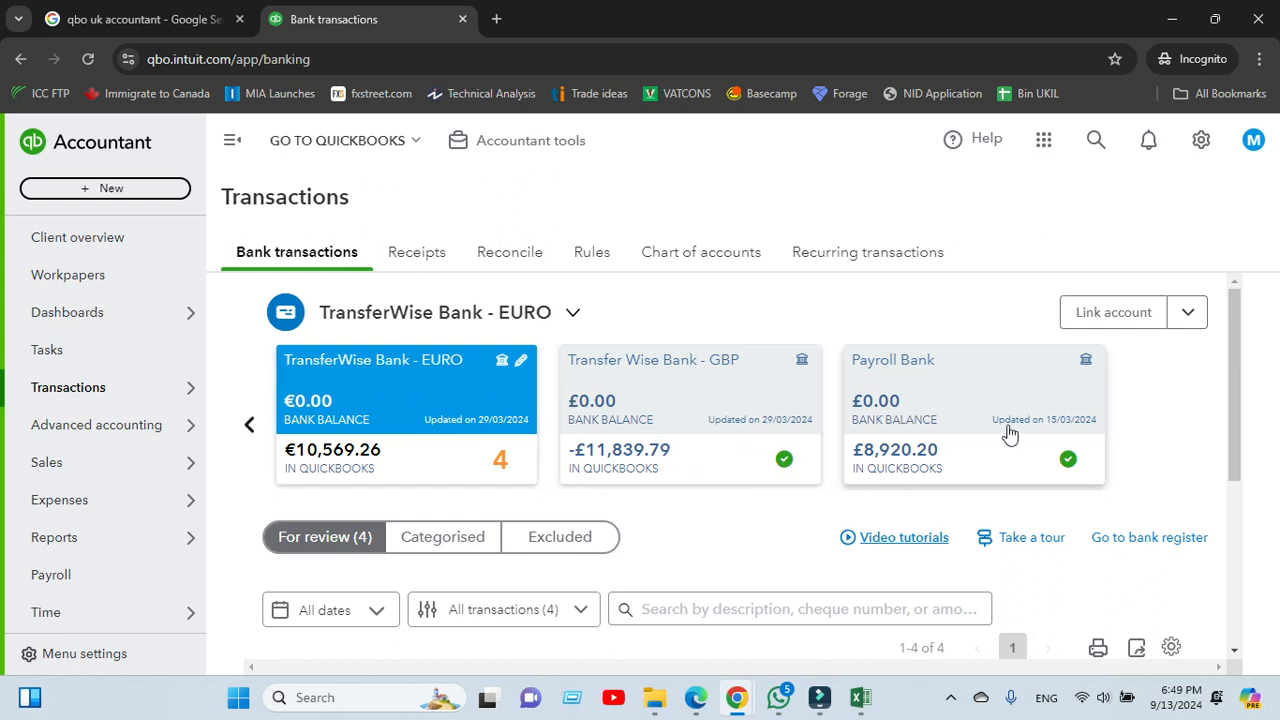
pyautogui.click(250, 427)
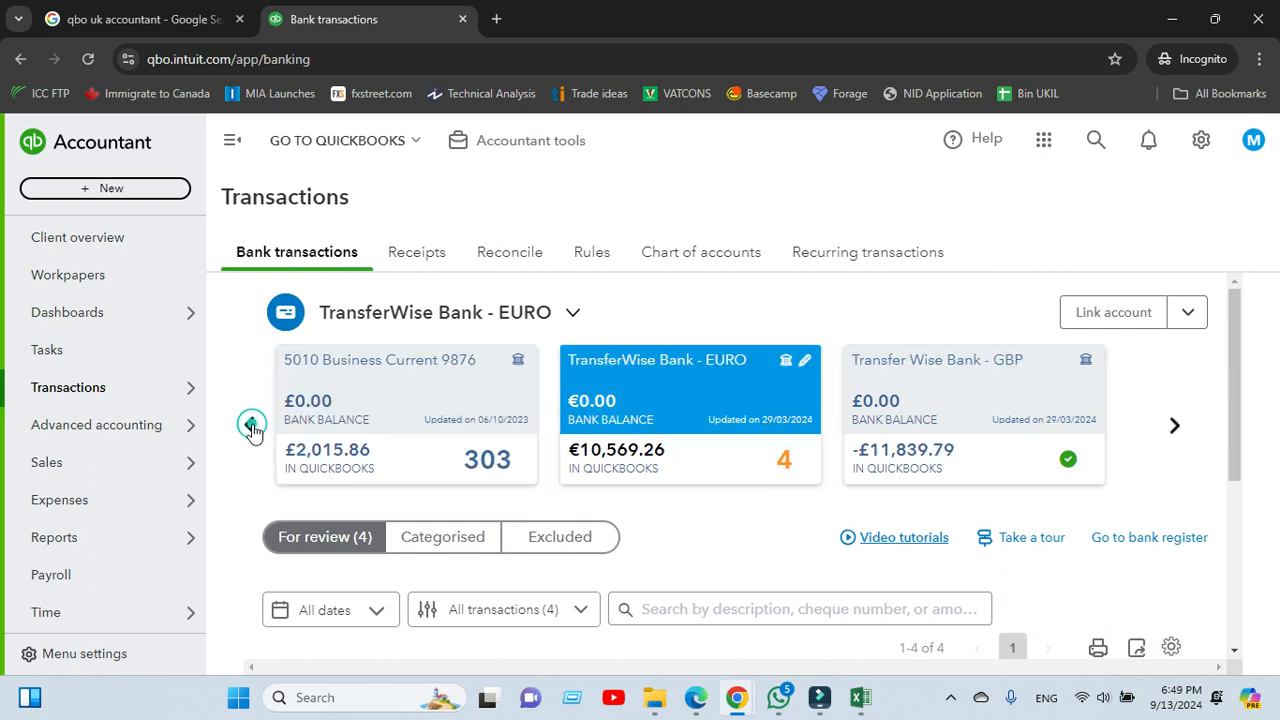
pyautogui.click(250, 427)
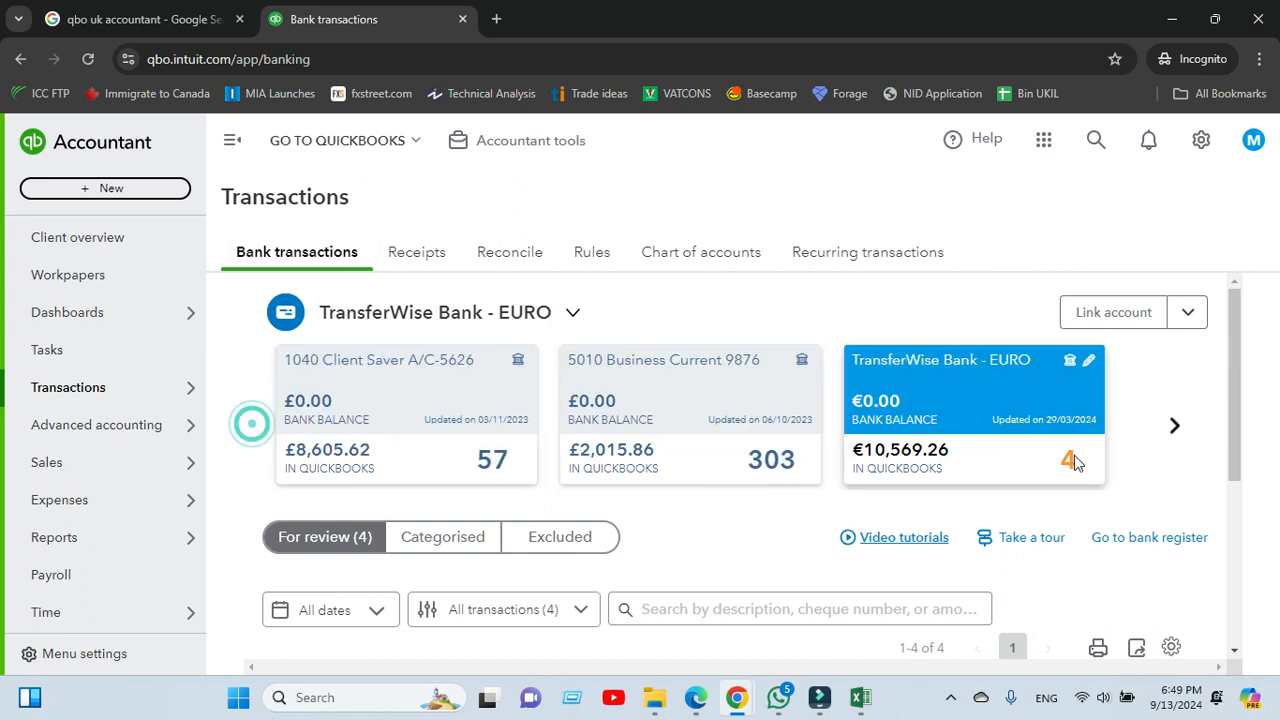
pyautogui.click(1173, 430)
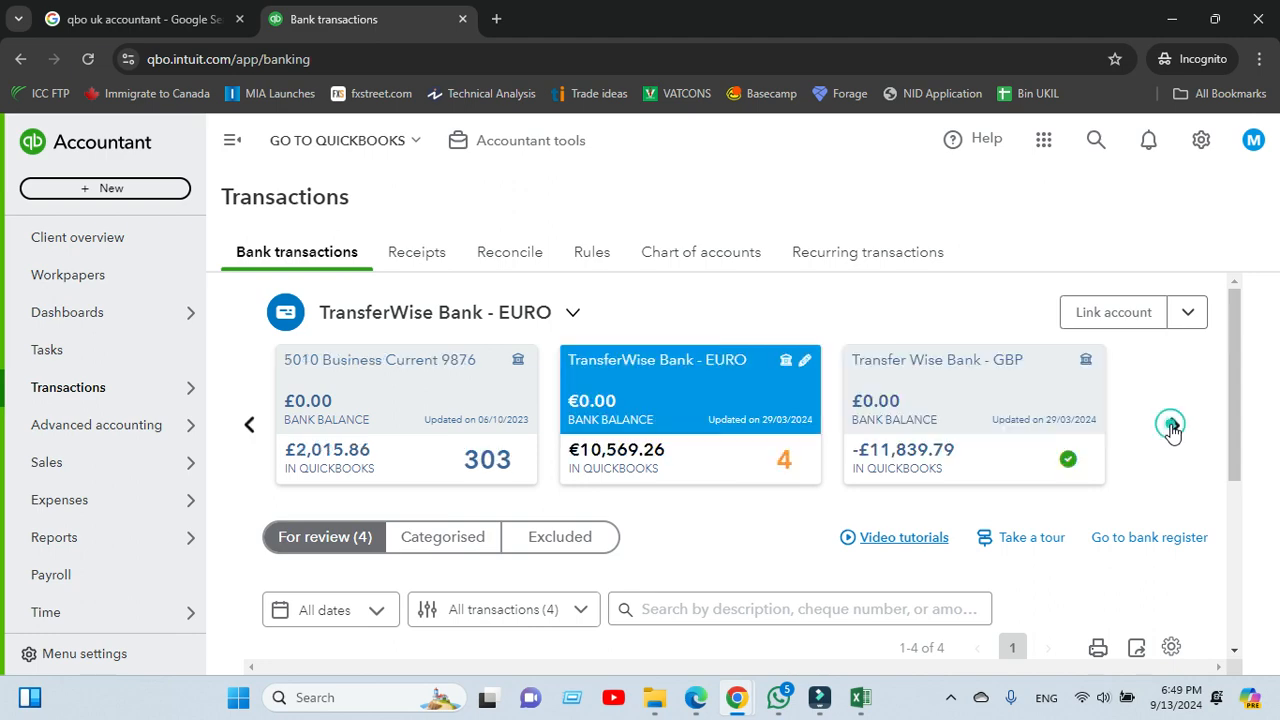
pyautogui.click(1173, 430)
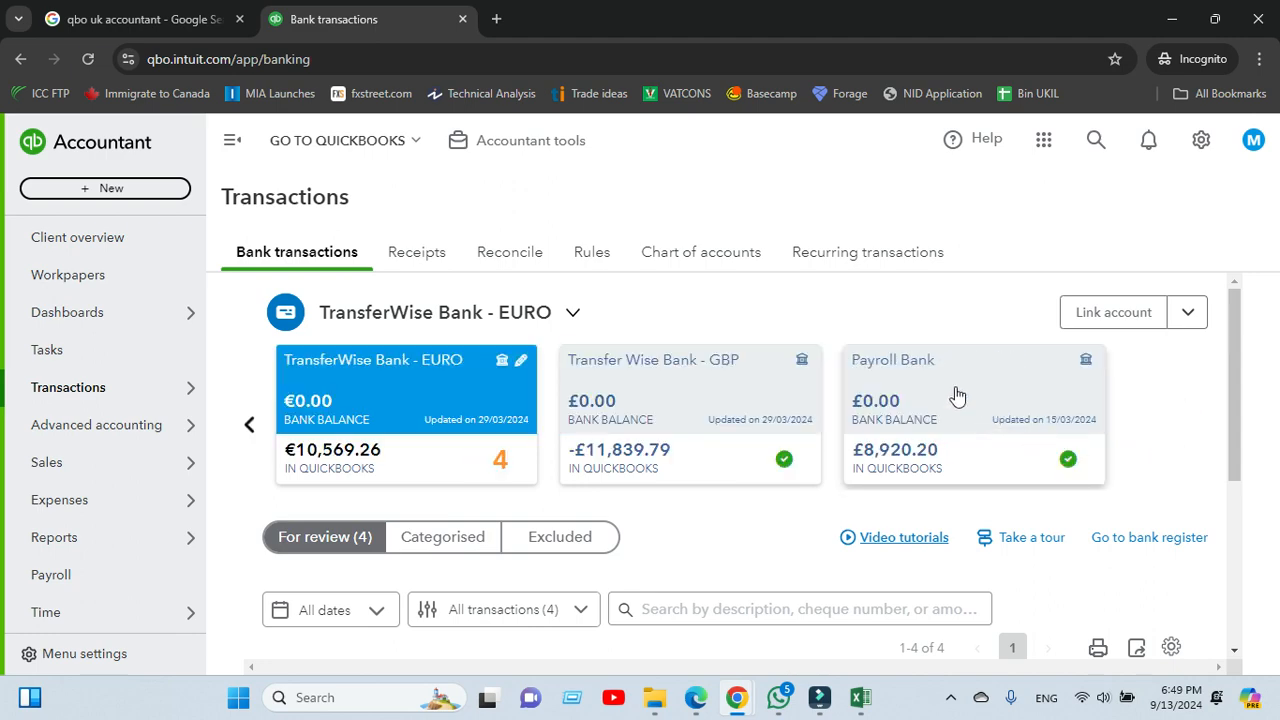
# - Examine the for-review transactions of the TransferWise Bank - EURO account
pyautogui.scroll(-3, 568, 368)
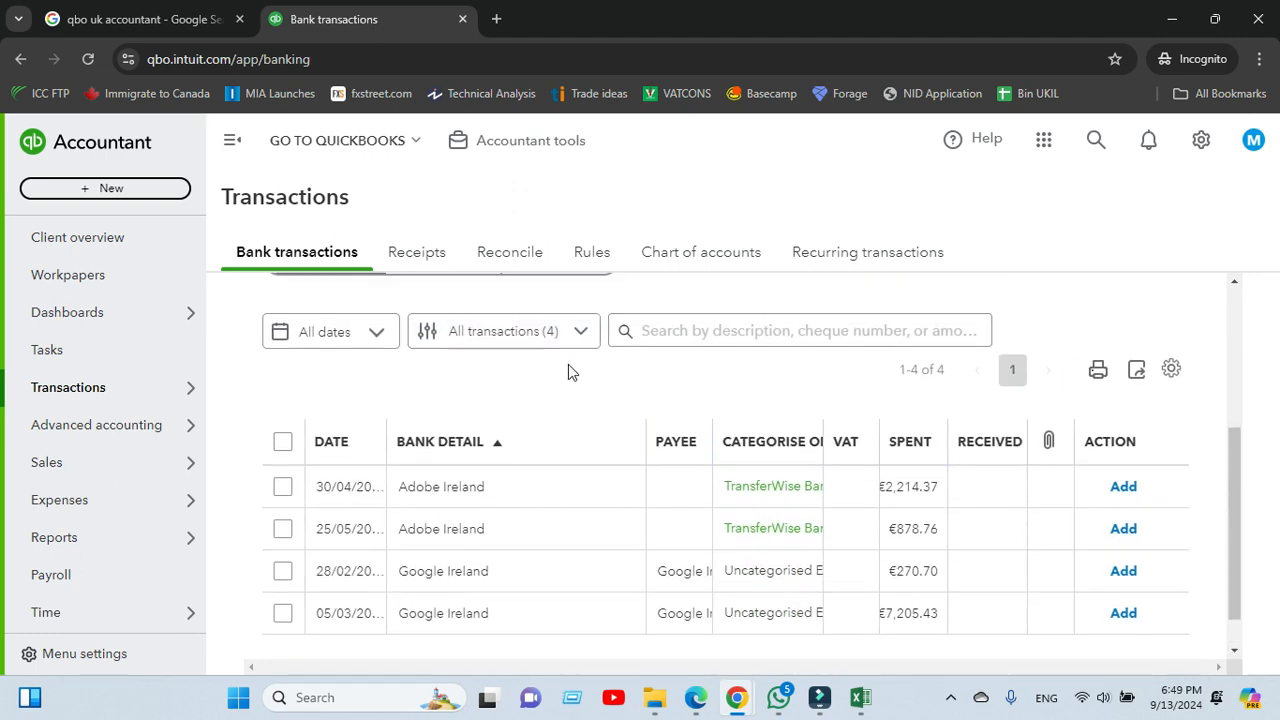
pyautogui.scroll(3, 568, 371)
pyautogui.scroll(-3, 580, 390)
pyautogui.scroll(3, 566, 405)
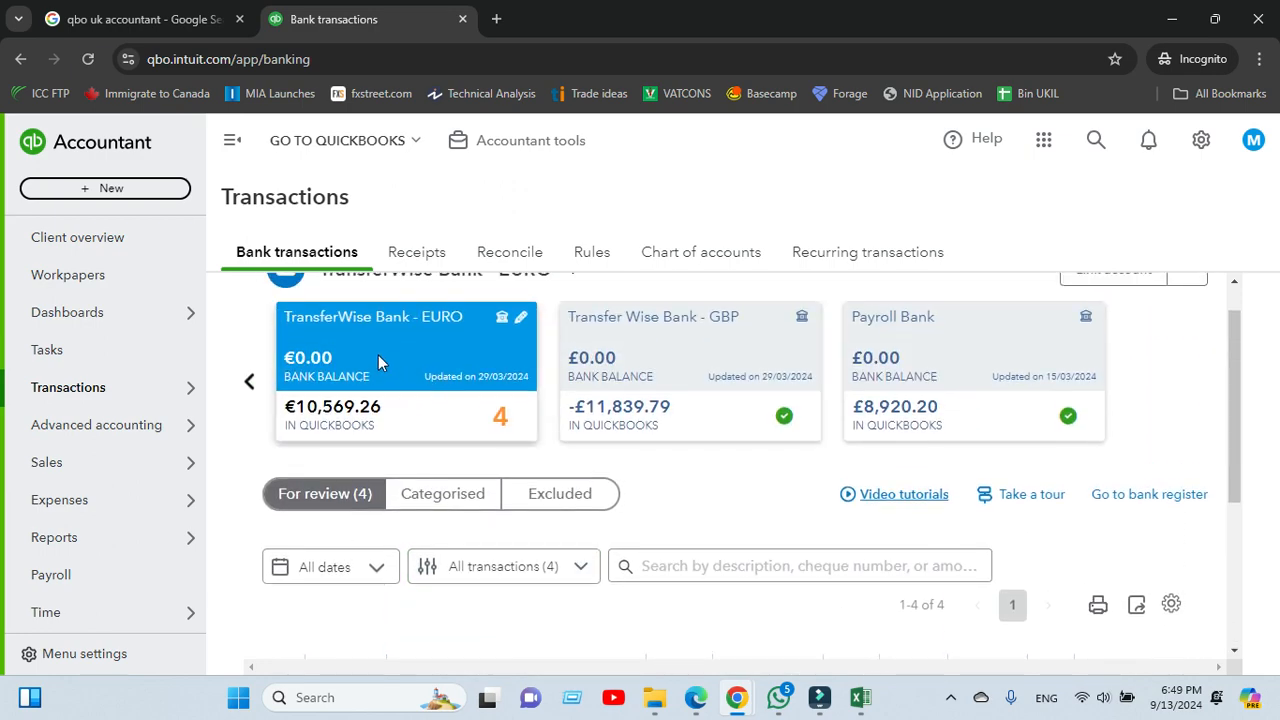
pyautogui.scroll(-3, 405, 370)
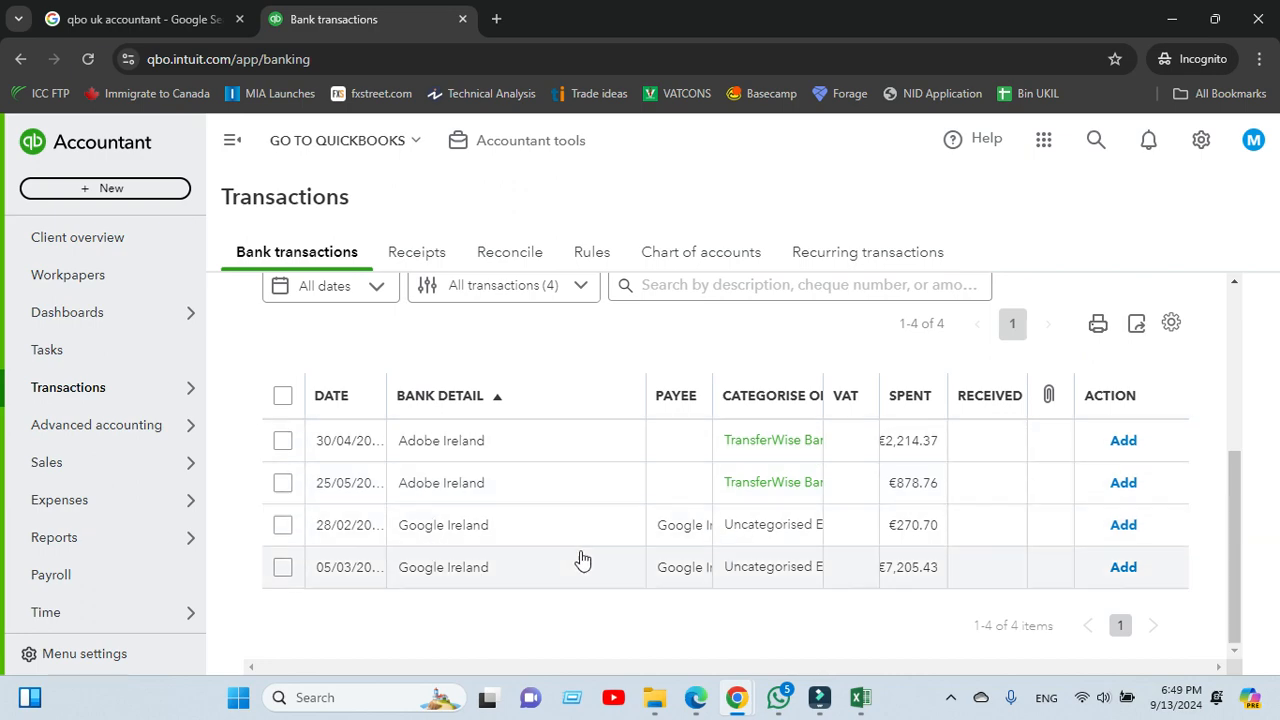
pyautogui.scroll(3, 530, 470)
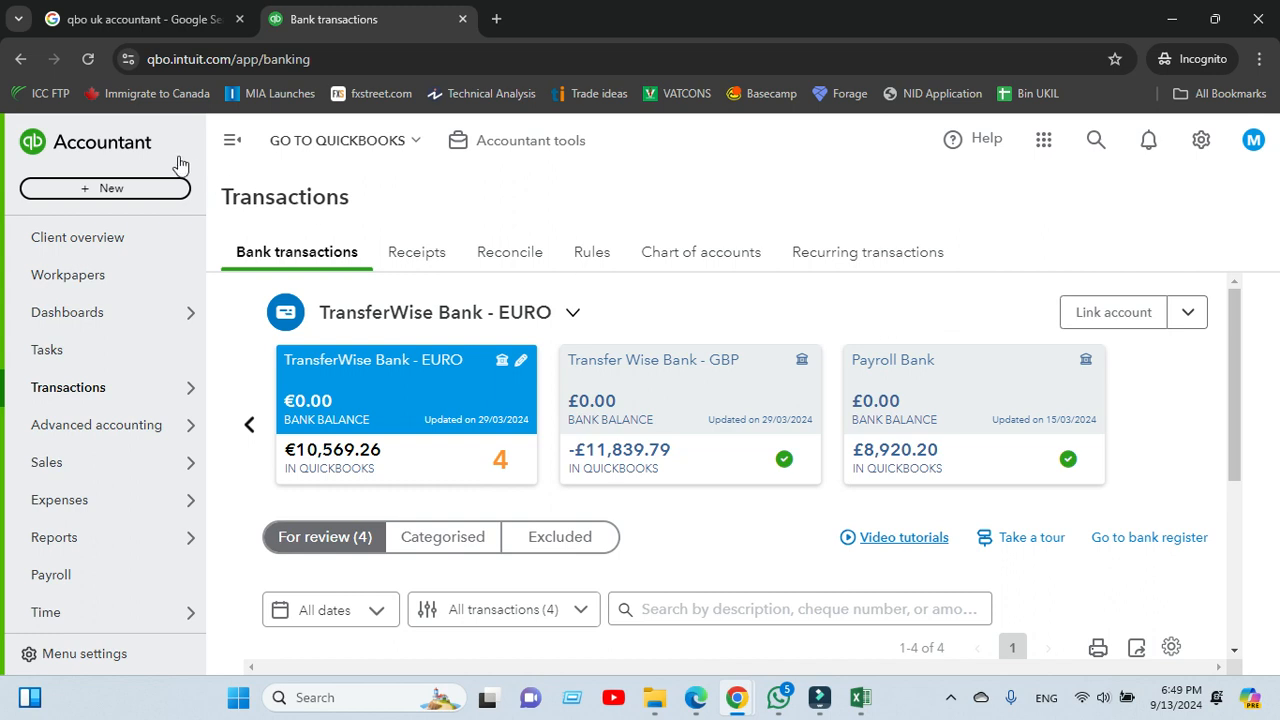
# - Reload the bank transactions page and look through the bank account cards from Client Saver to Payroll Bank
pyautogui.click(89, 60)
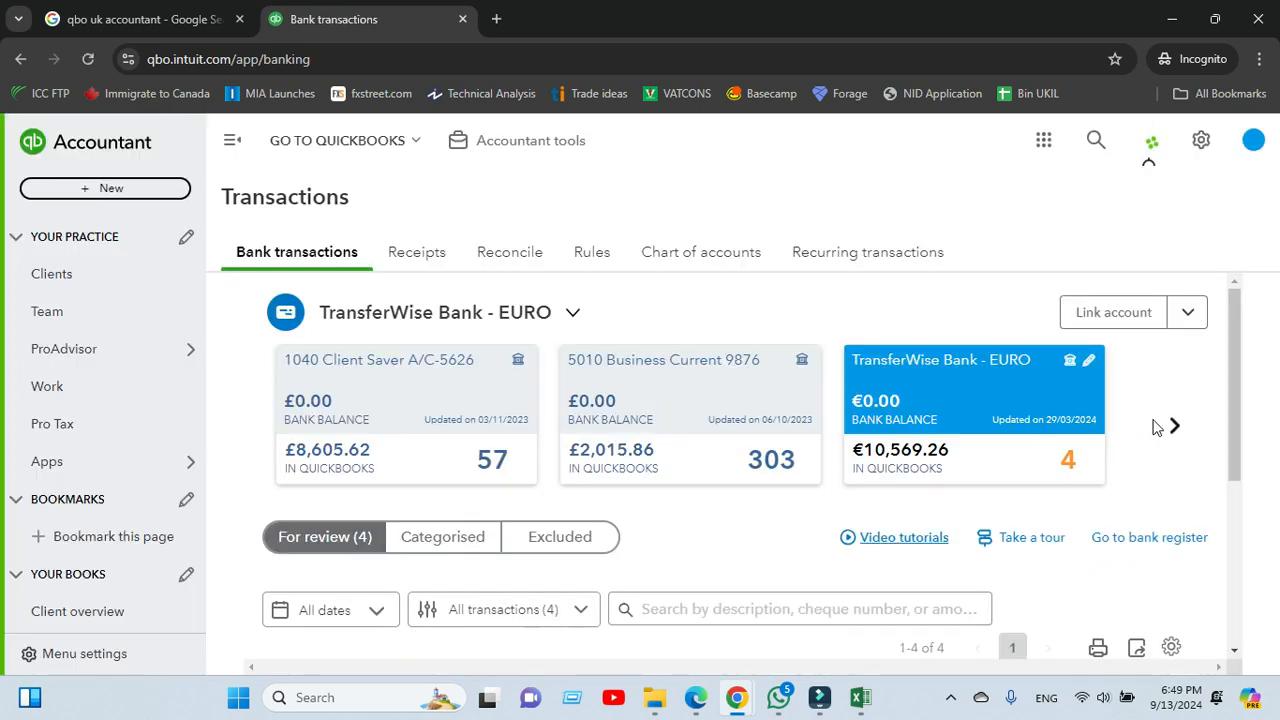
pyautogui.doubleClick(1170, 426)
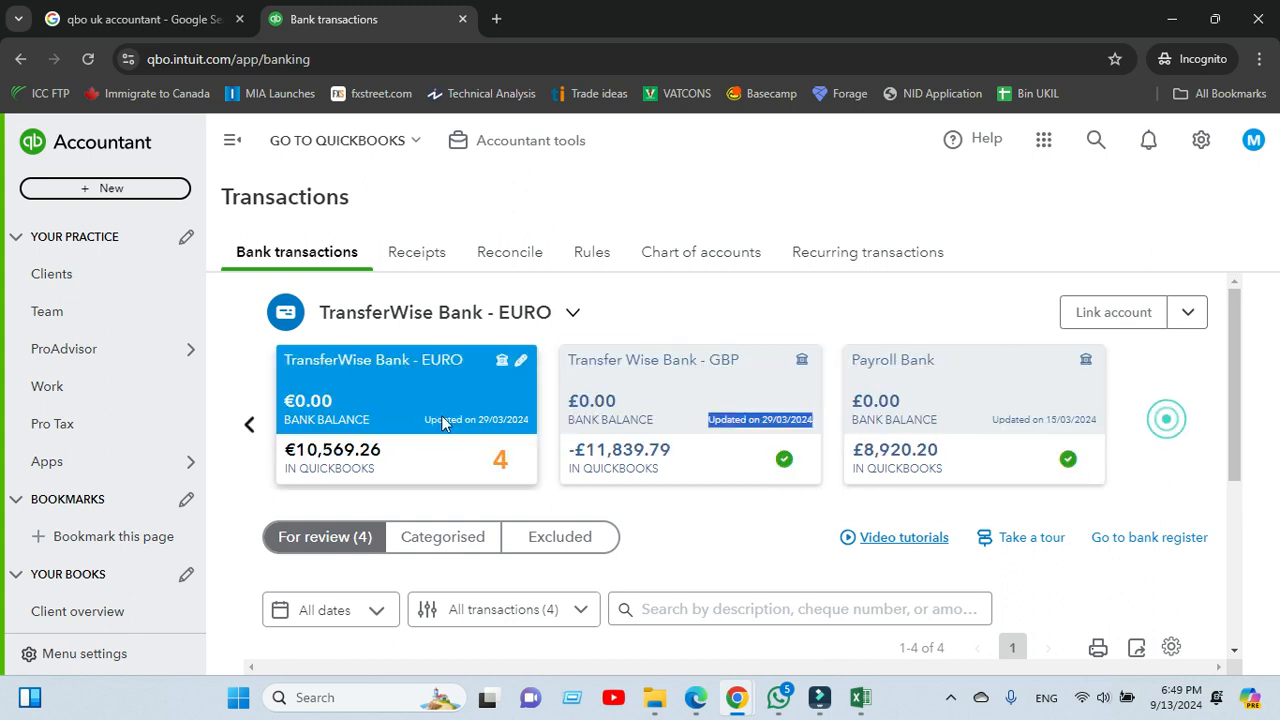
pyautogui.doubleClick(246, 428)
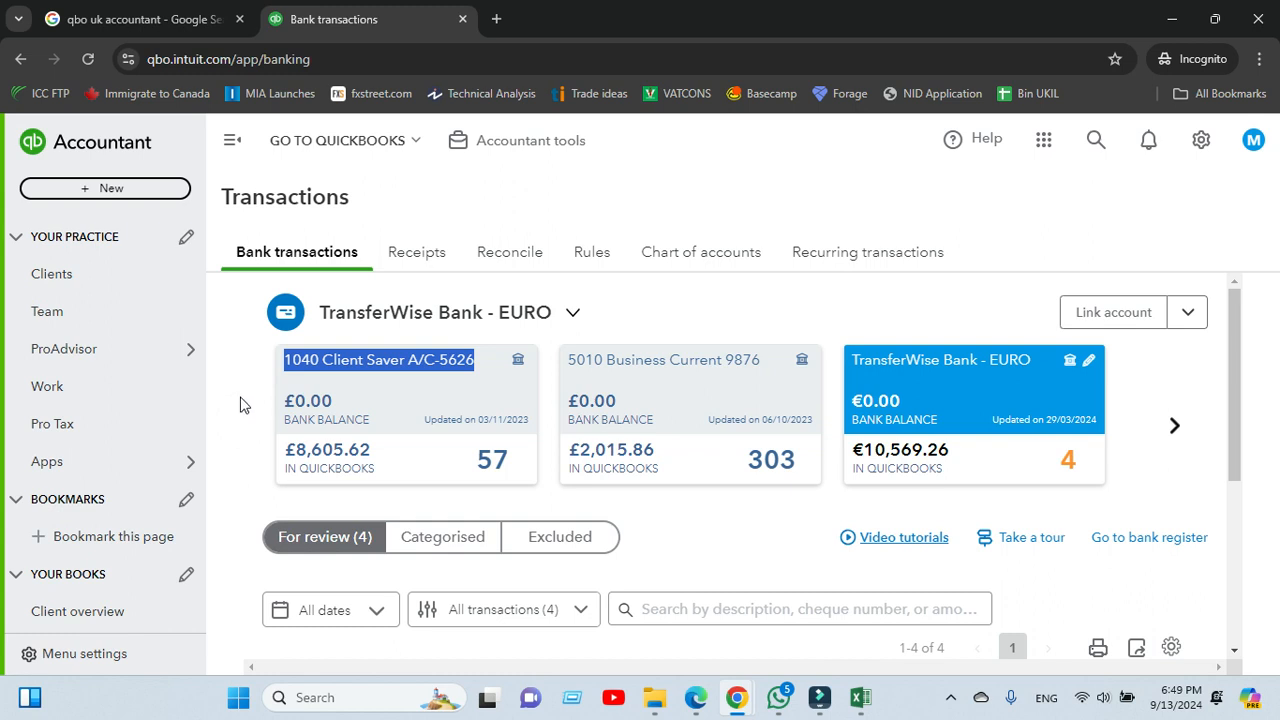
pyautogui.click(240, 404)
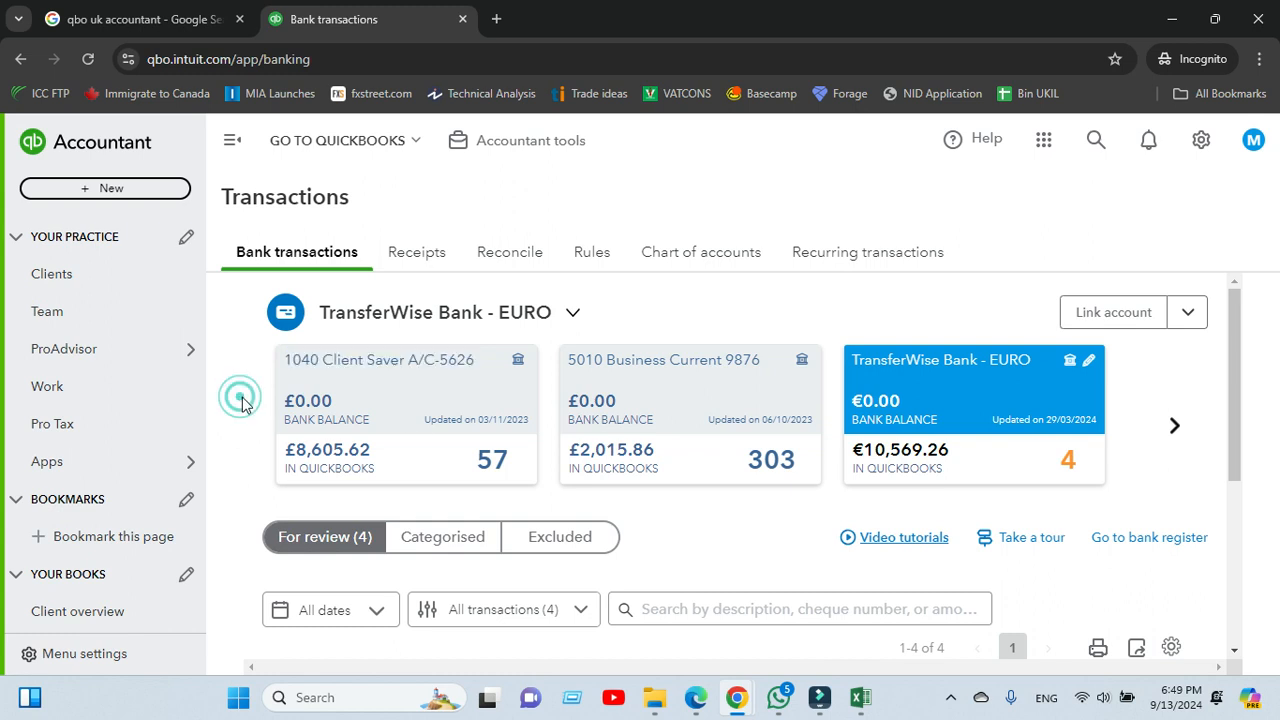
pyautogui.click(1187, 374)
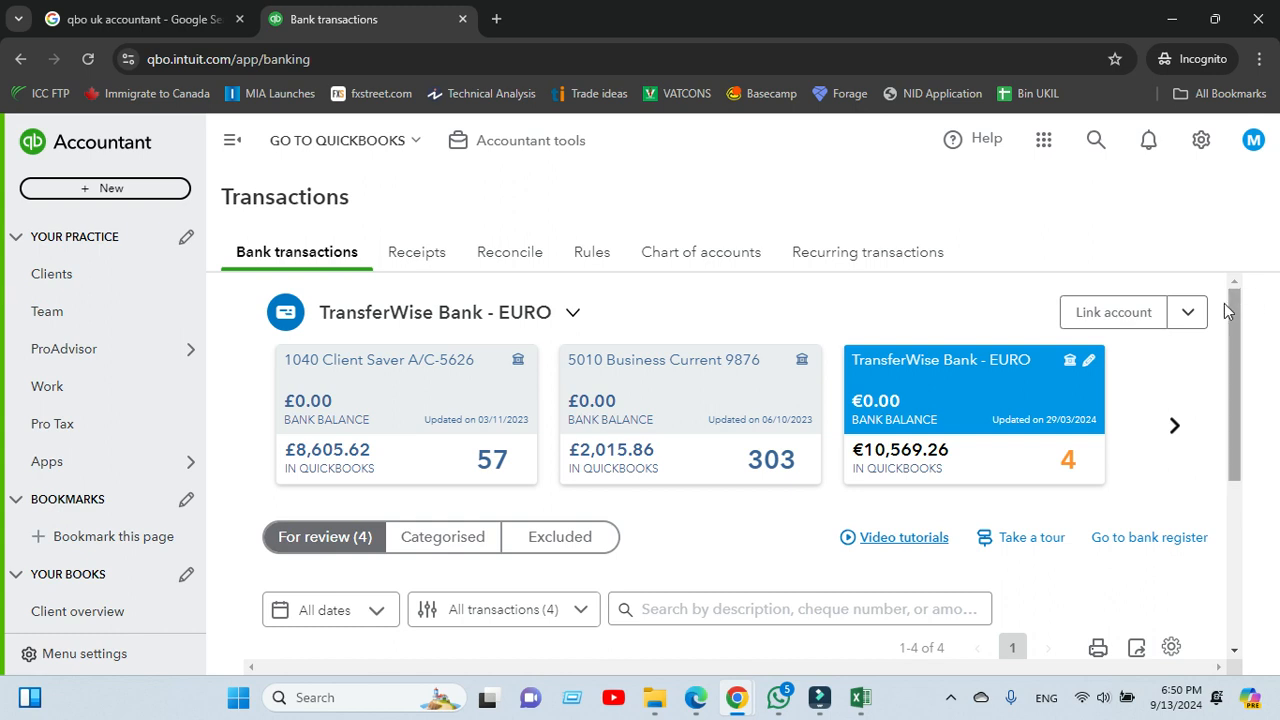
# - Start importing bank transactions with Upload from file and view the manual upload and bank link options
pyautogui.click(1188, 314)
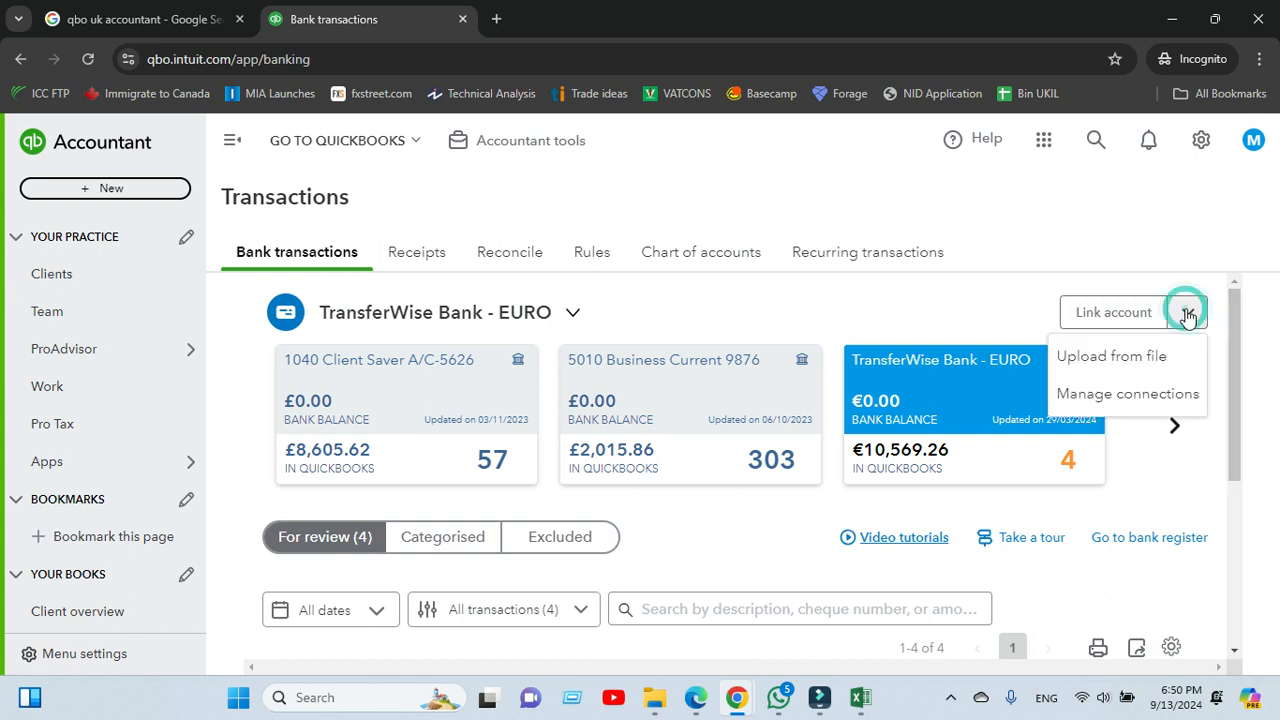
pyautogui.click(1120, 360)
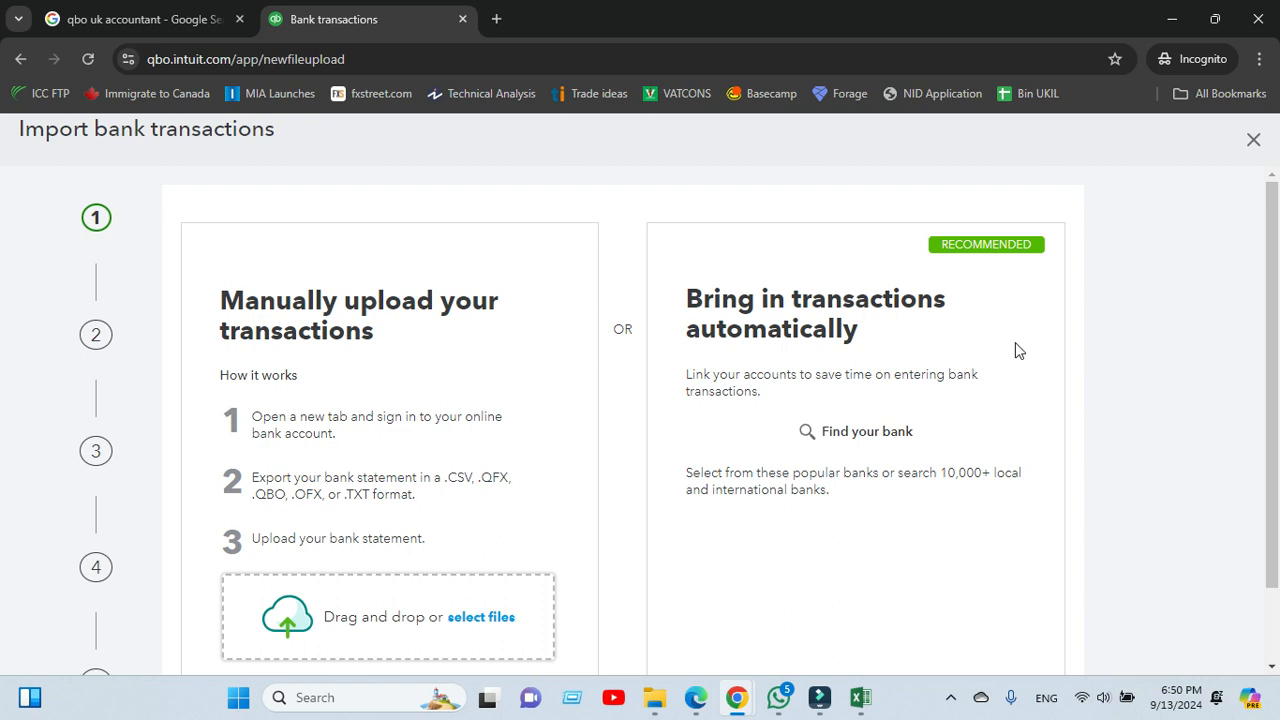
pyautogui.scroll(-1, 737, 354)
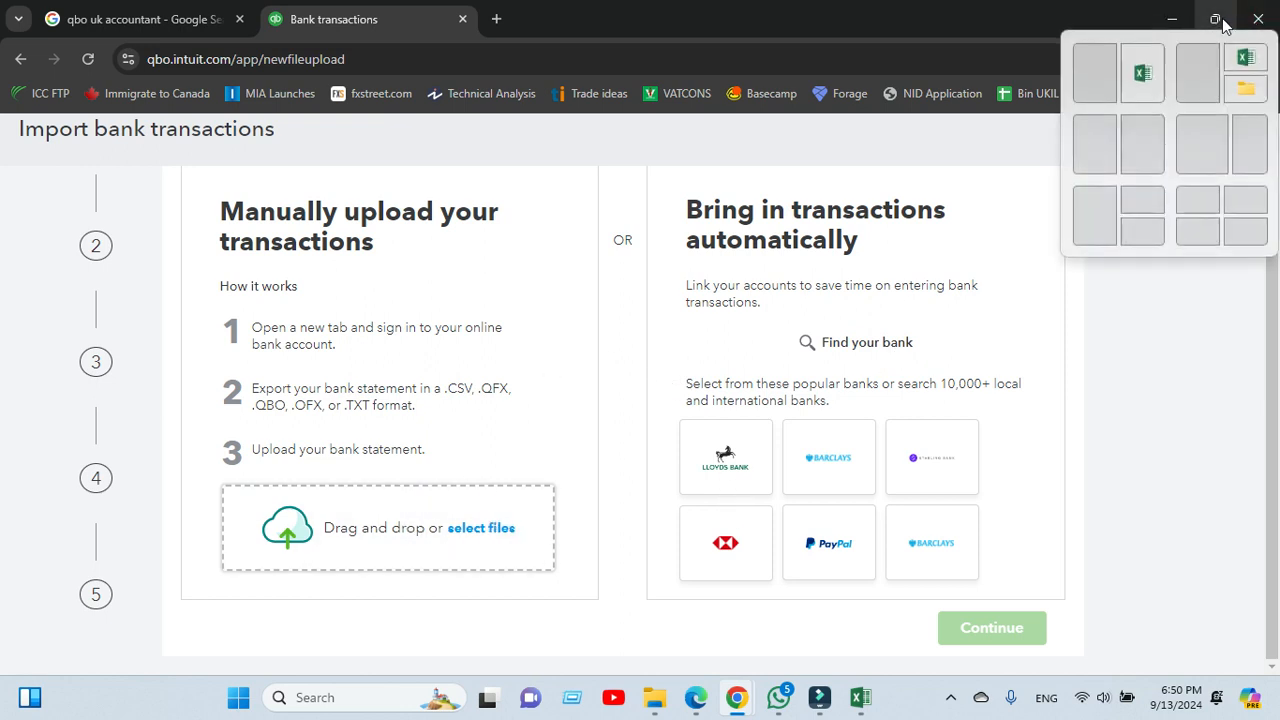
# - Switch to the Working Docs - Riverine Properties workbook in Excel and look through the Business Current sheet's transactions
pyautogui.click(1215, 19)
pyautogui.click(1039, 72)
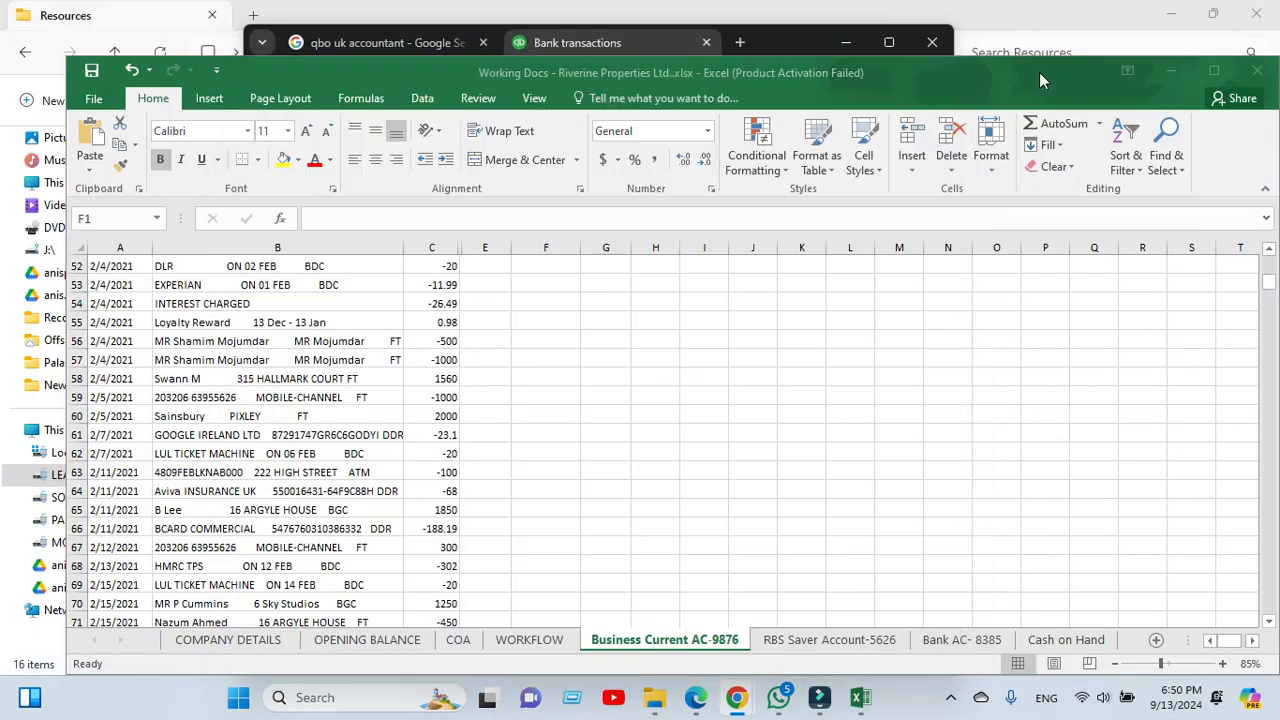
pyautogui.click(339, 381)
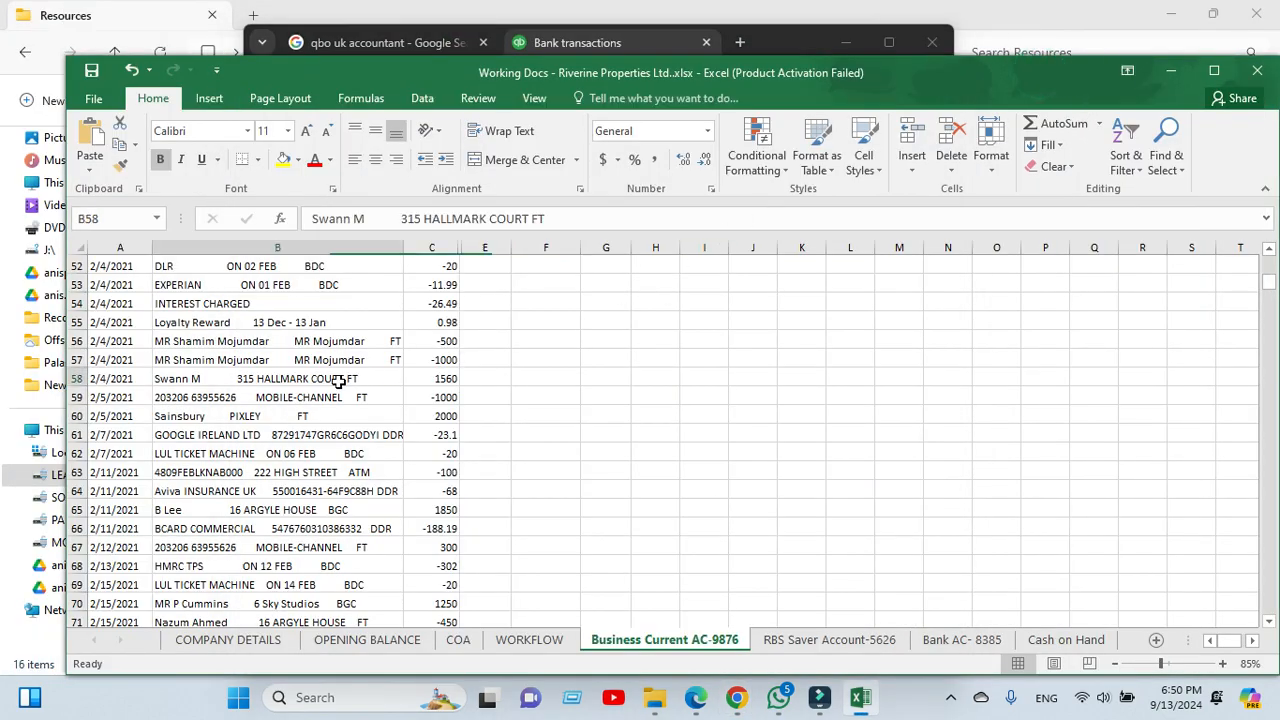
pyautogui.scroll(-20, 339, 381)
pyautogui.scroll(20, 339, 381)
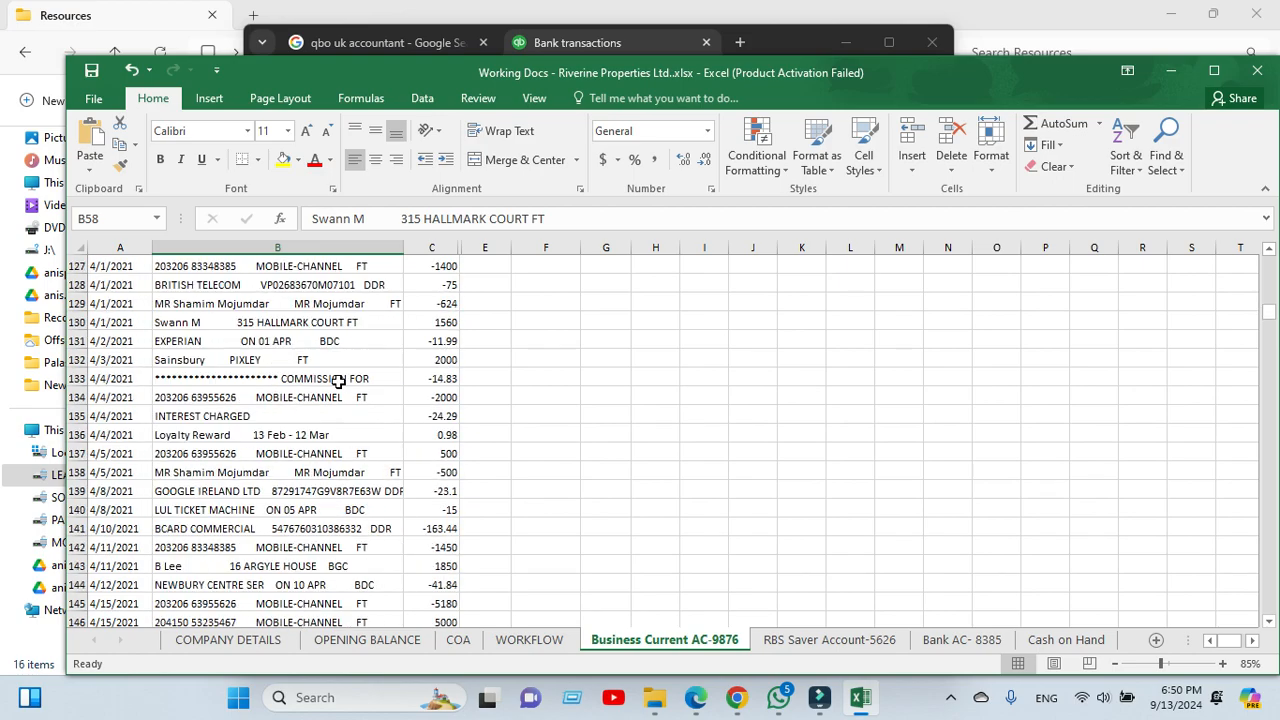
pyautogui.scroll(8, 339, 381)
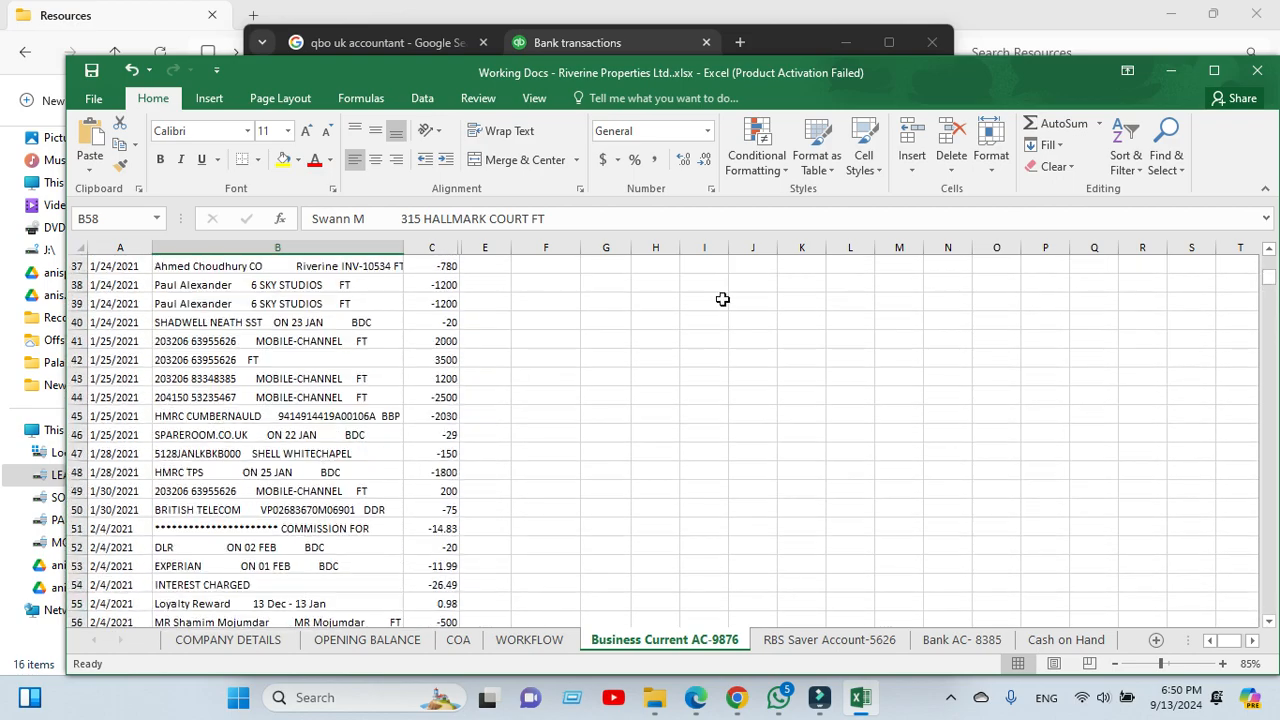
# - Close the Working Docs workbook without saving, minimise the Resources folder window, and move the browser aside to uncover the desktop files
pyautogui.moveTo(1006, 86)
pyautogui.mouseDown()
pyautogui.moveTo(979, 88)
pyautogui.moveTo(1006, 91)
pyautogui.mouseUp()
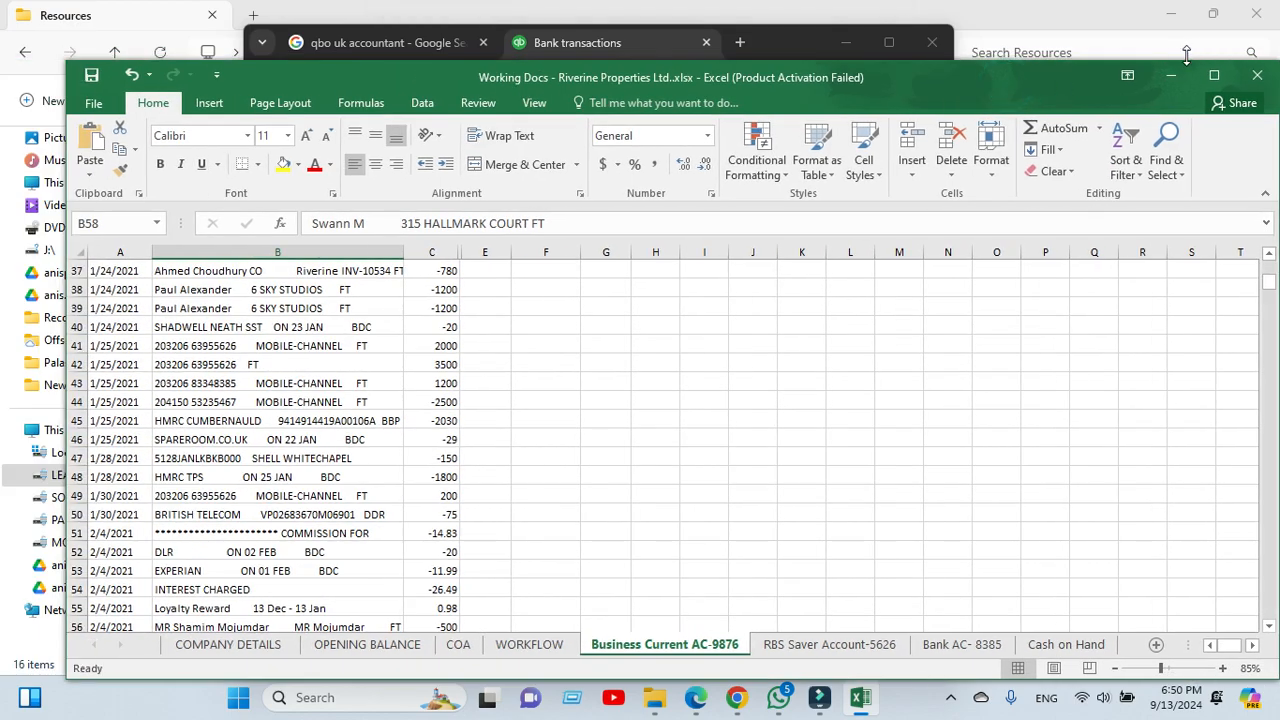
pyautogui.click(1271, 86)
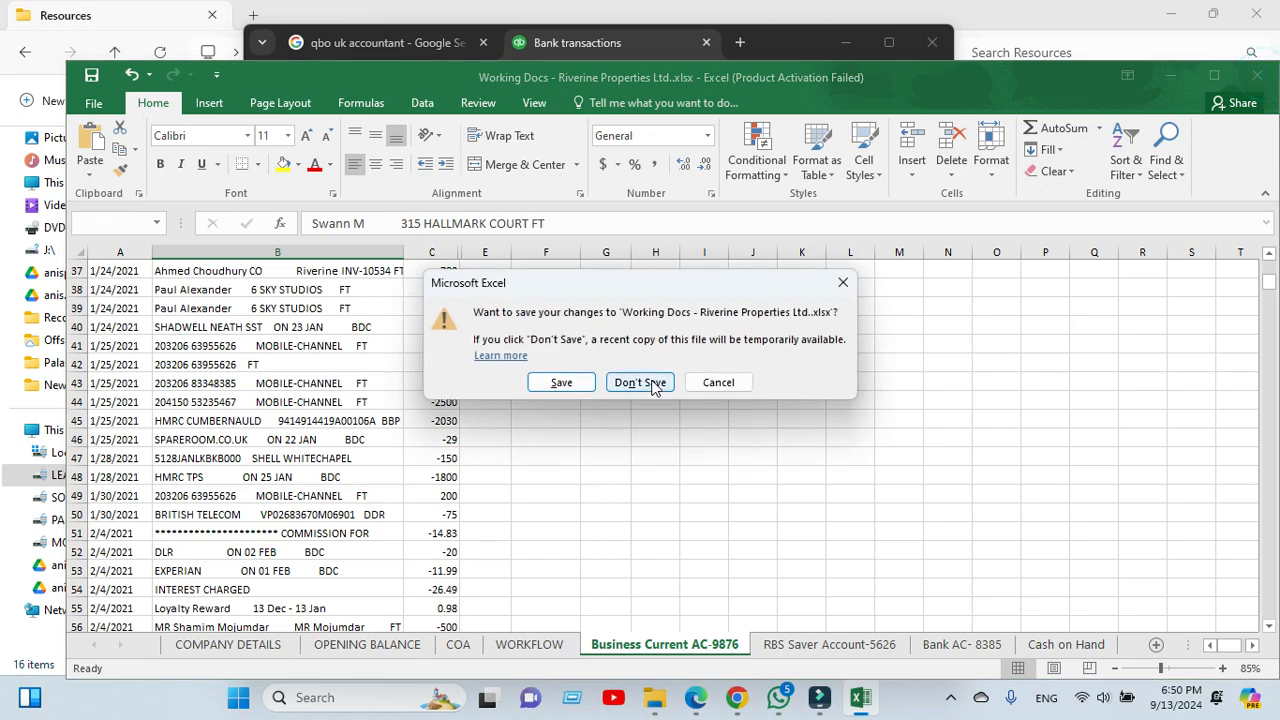
pyautogui.click(650, 381)
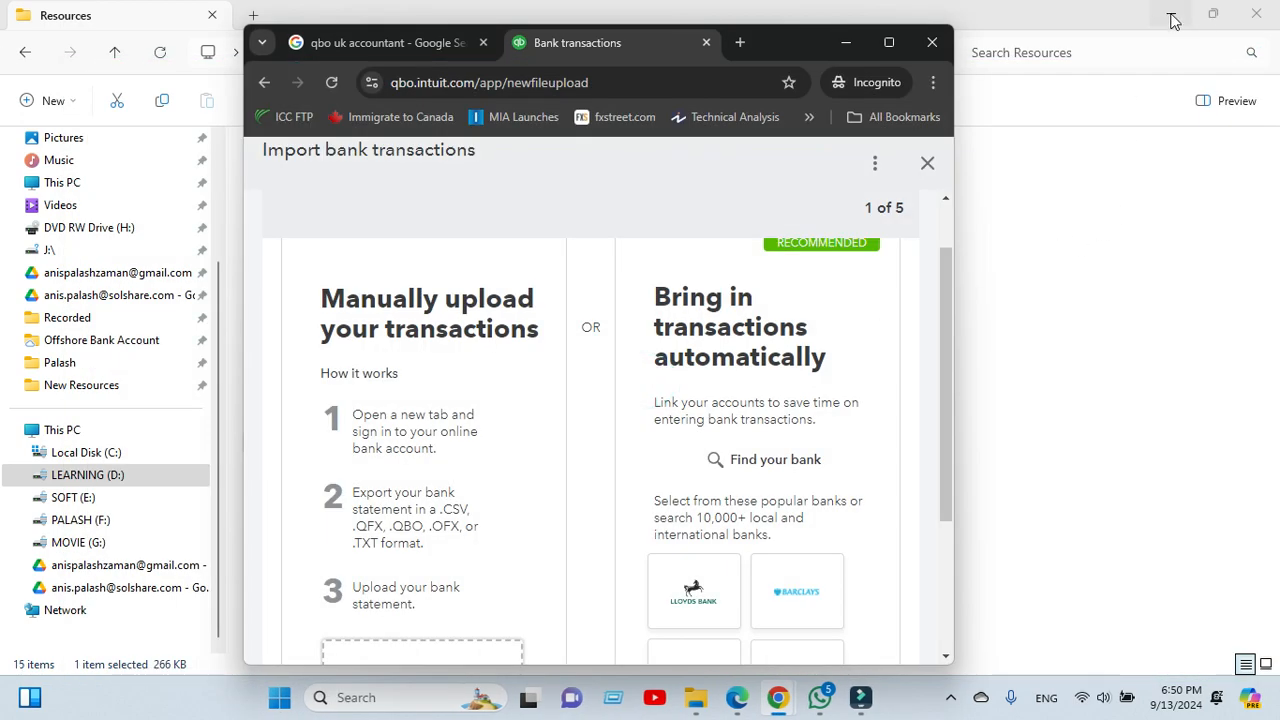
pyautogui.click(1168, 14)
pyautogui.moveTo(774, 37); pyautogui.dragTo(1131, 121)
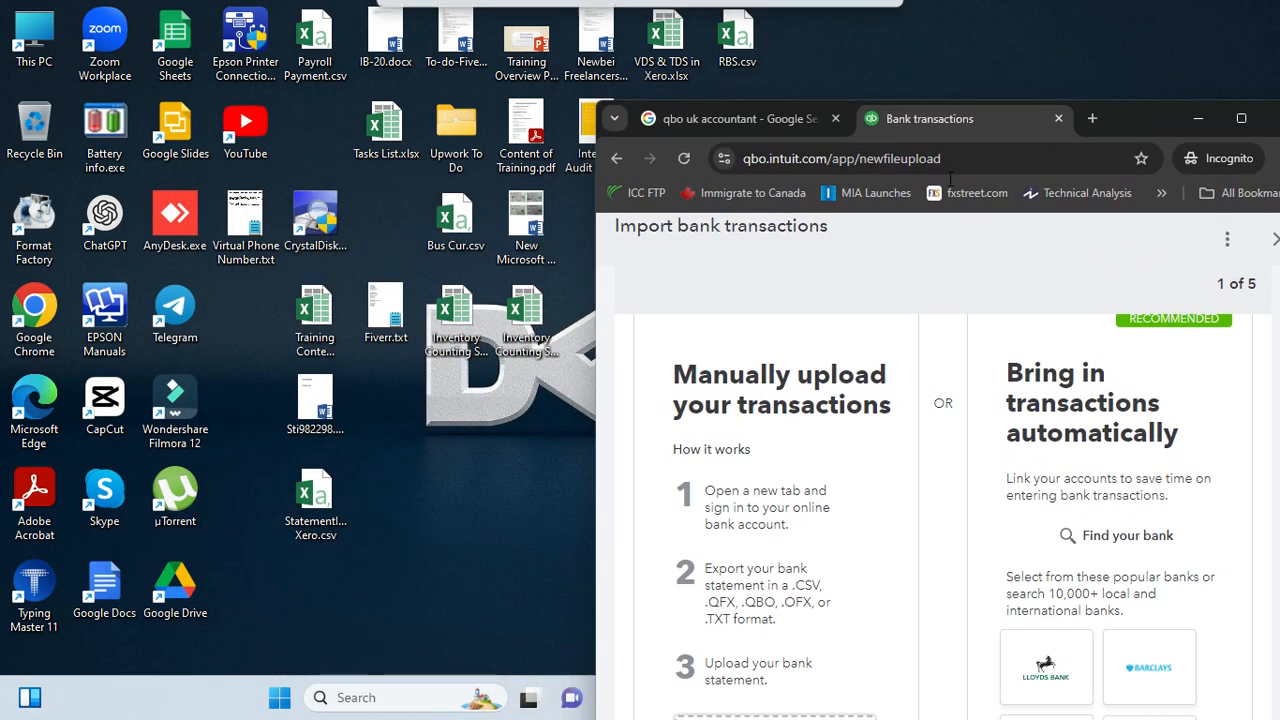
# - View the column layout of Bus Cur.csv from the desktop, close it, and go to the Xero statement import CSV
pyautogui.click(458, 213)
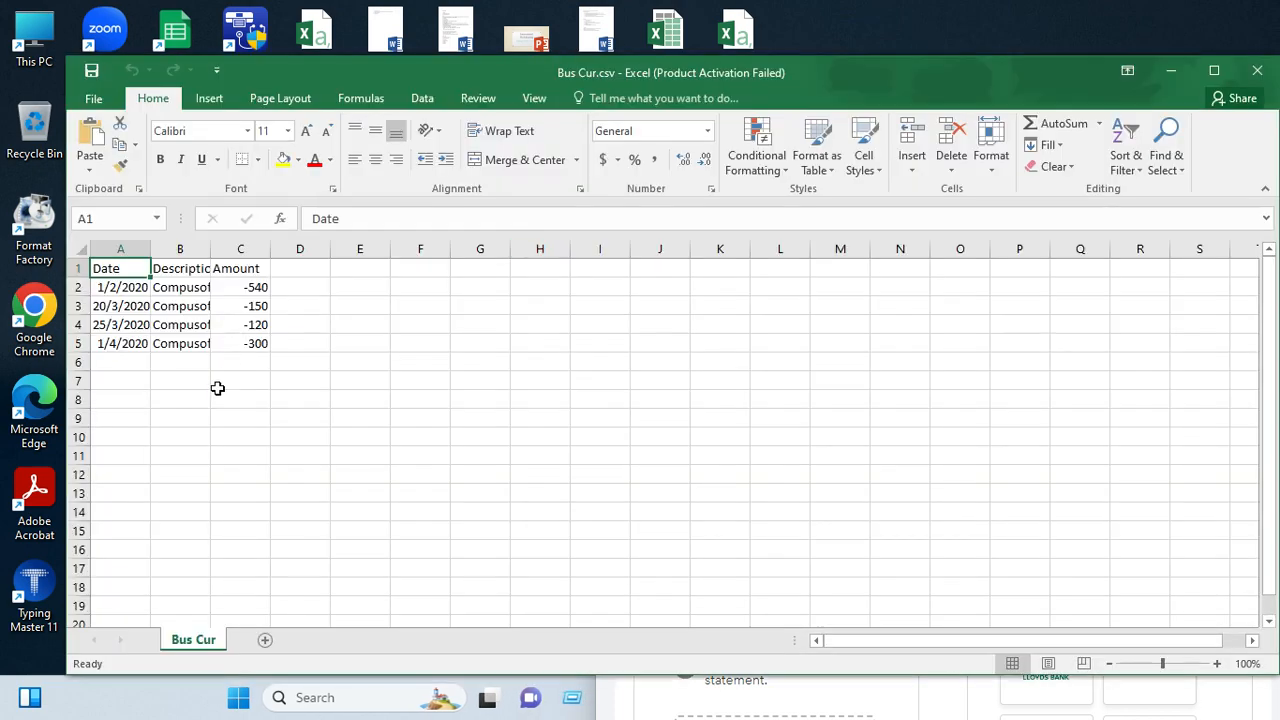
pyautogui.click(840, 556)
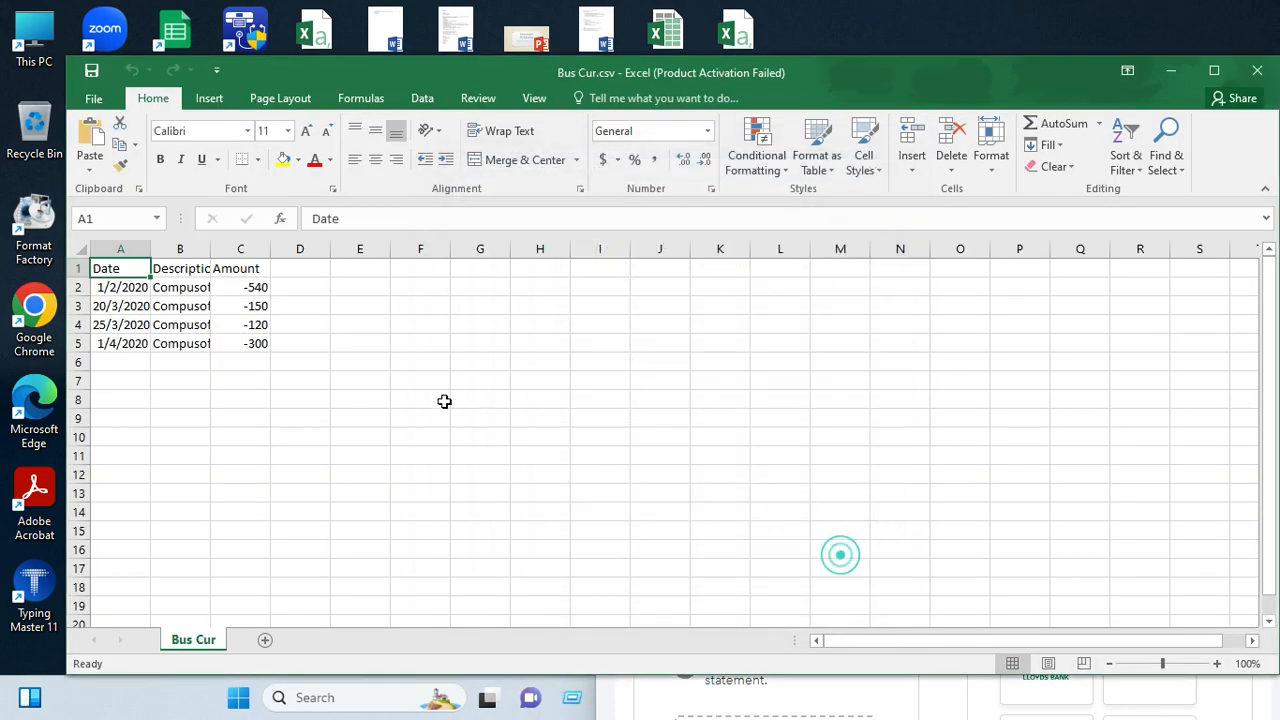
pyautogui.click(1257, 70)
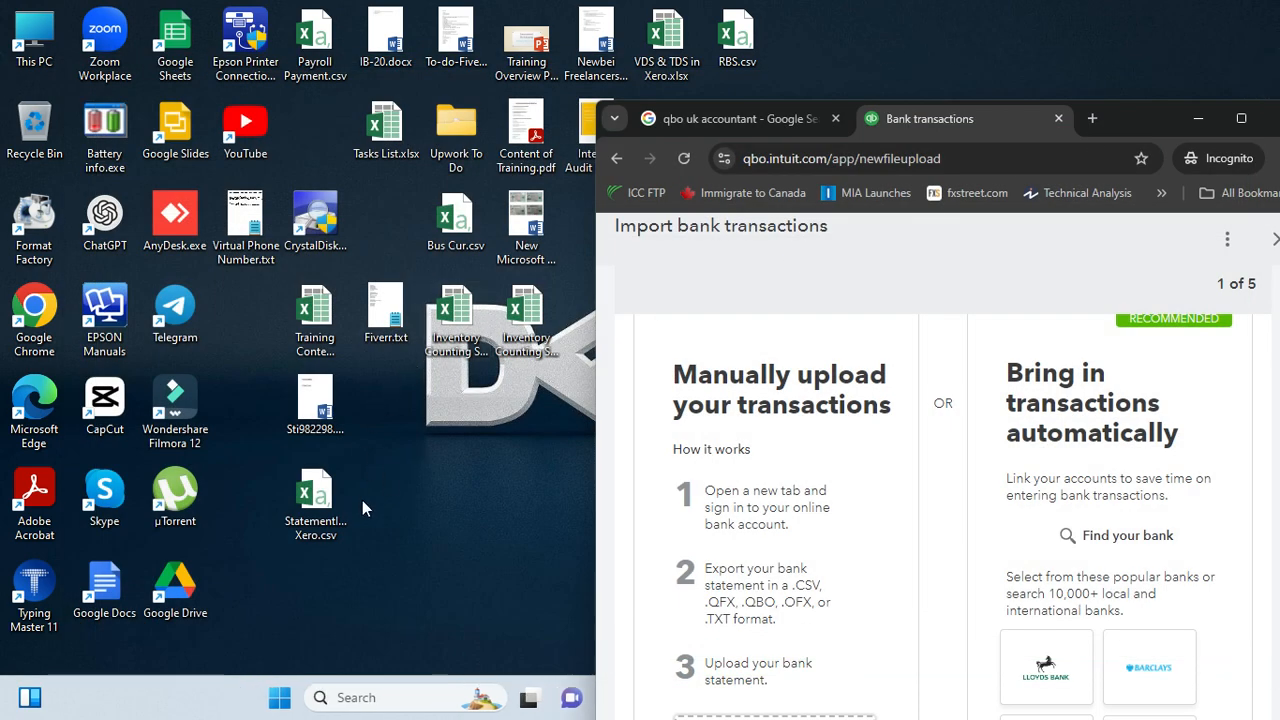
pyautogui.click(325, 515)
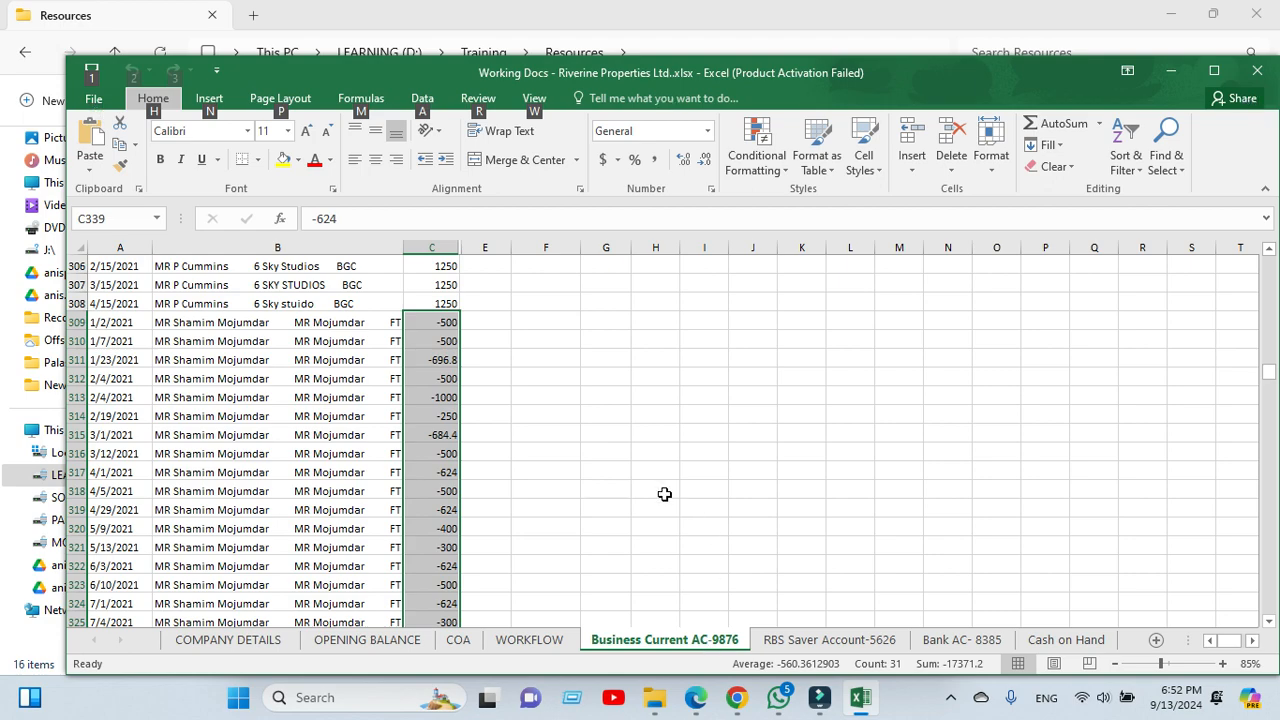
# - Look through the Business Current sheet's transactions in the Working Docs workbook, check the sheet's options, and minimise the Resources folder window
pyautogui.click(664, 494)
pyautogui.scroll(13, 640, 470)
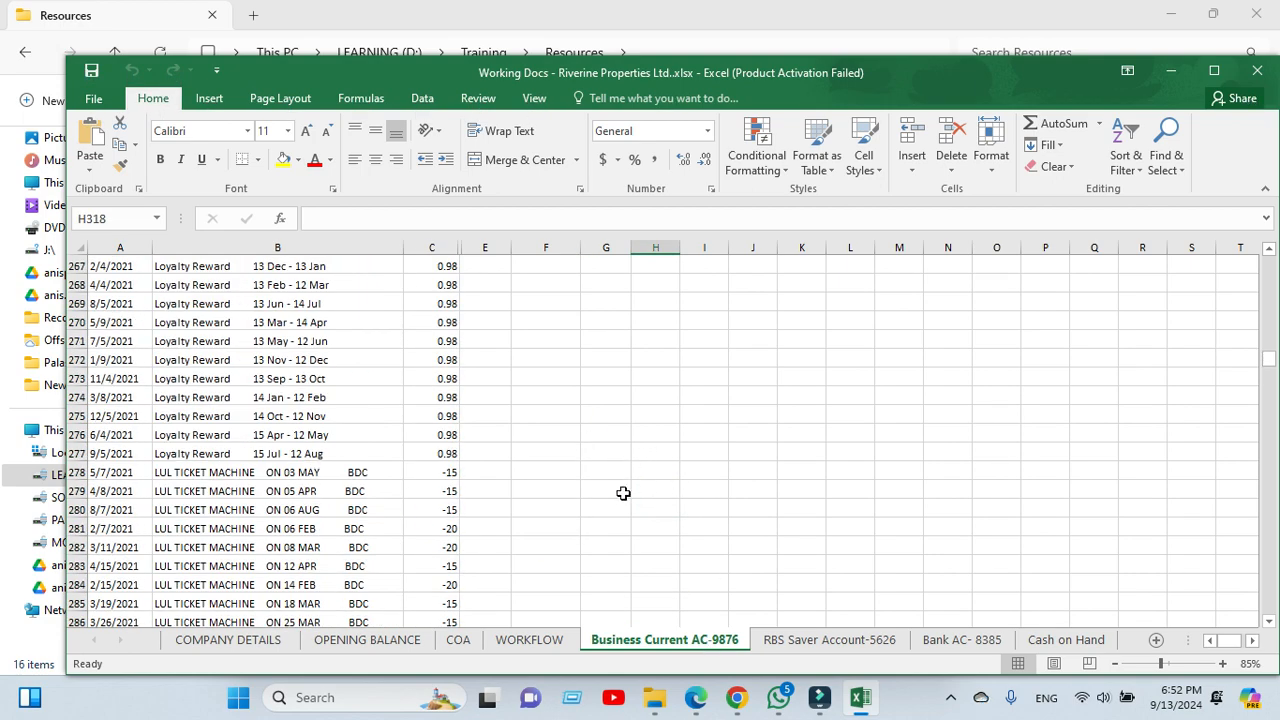
pyautogui.scroll(-13, 632, 576)
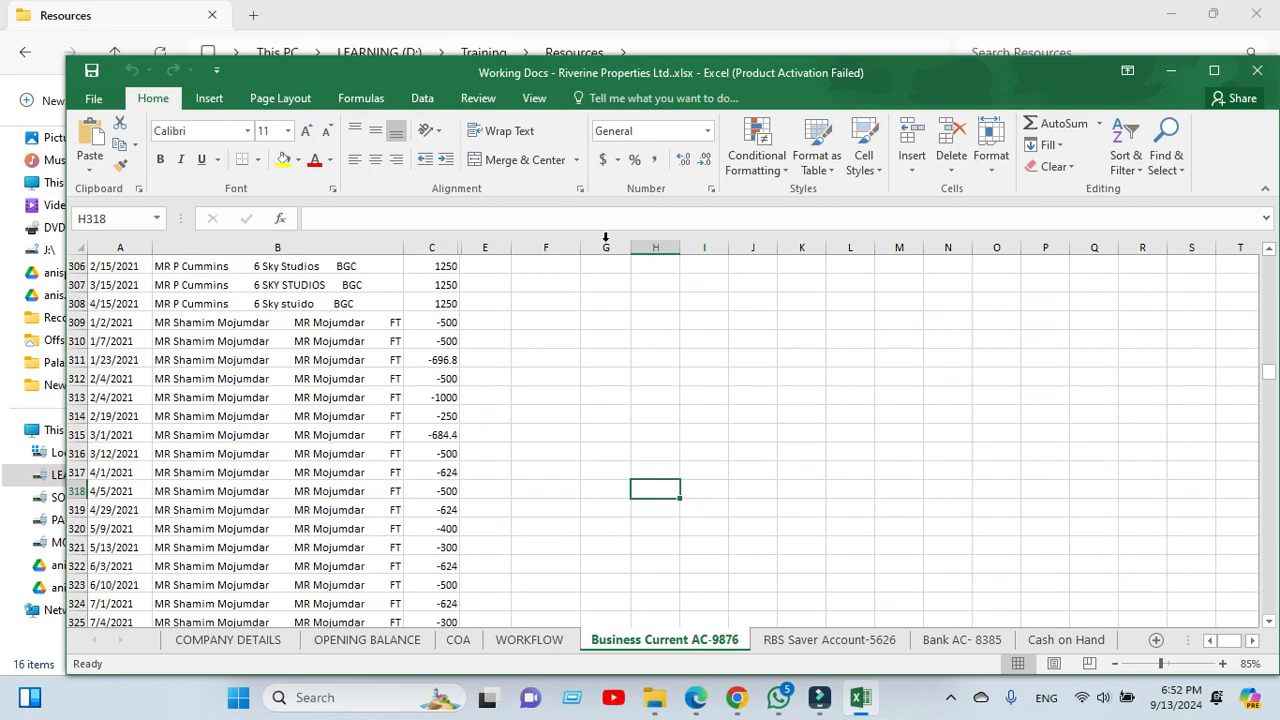
pyautogui.moveTo(633, 80); pyautogui.dragTo(619, 50)
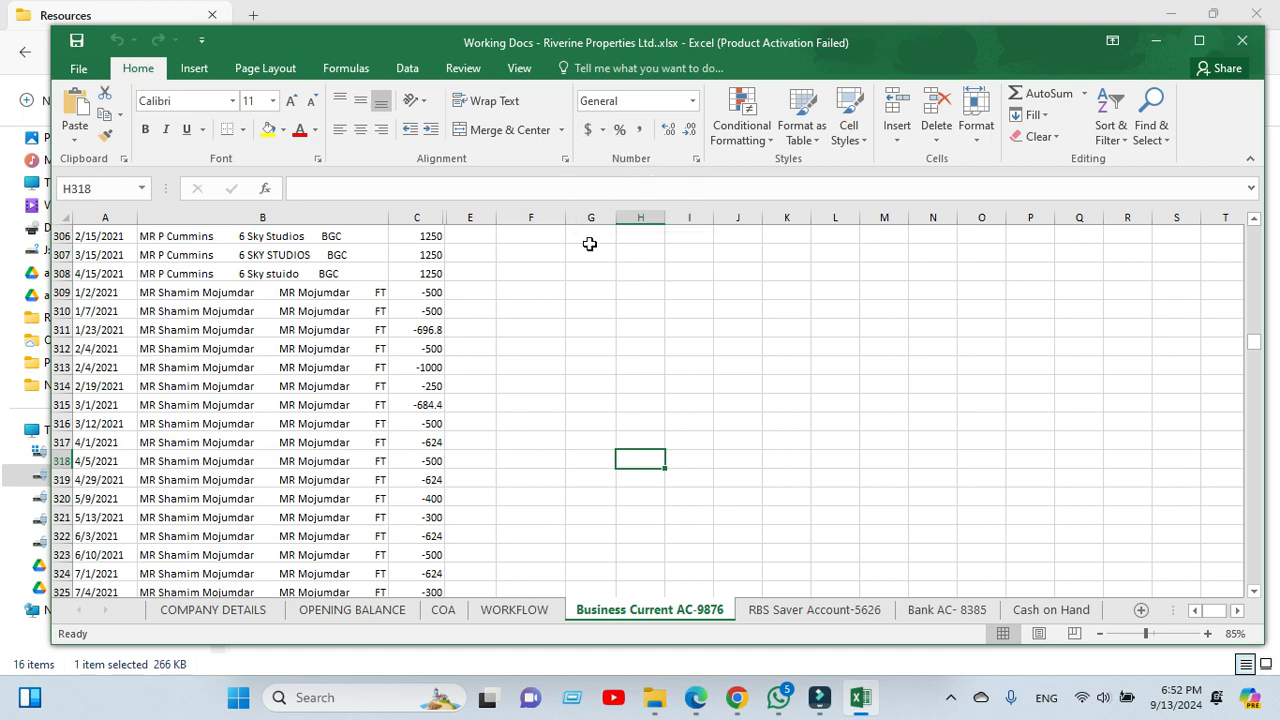
pyautogui.rightClick(637, 611)
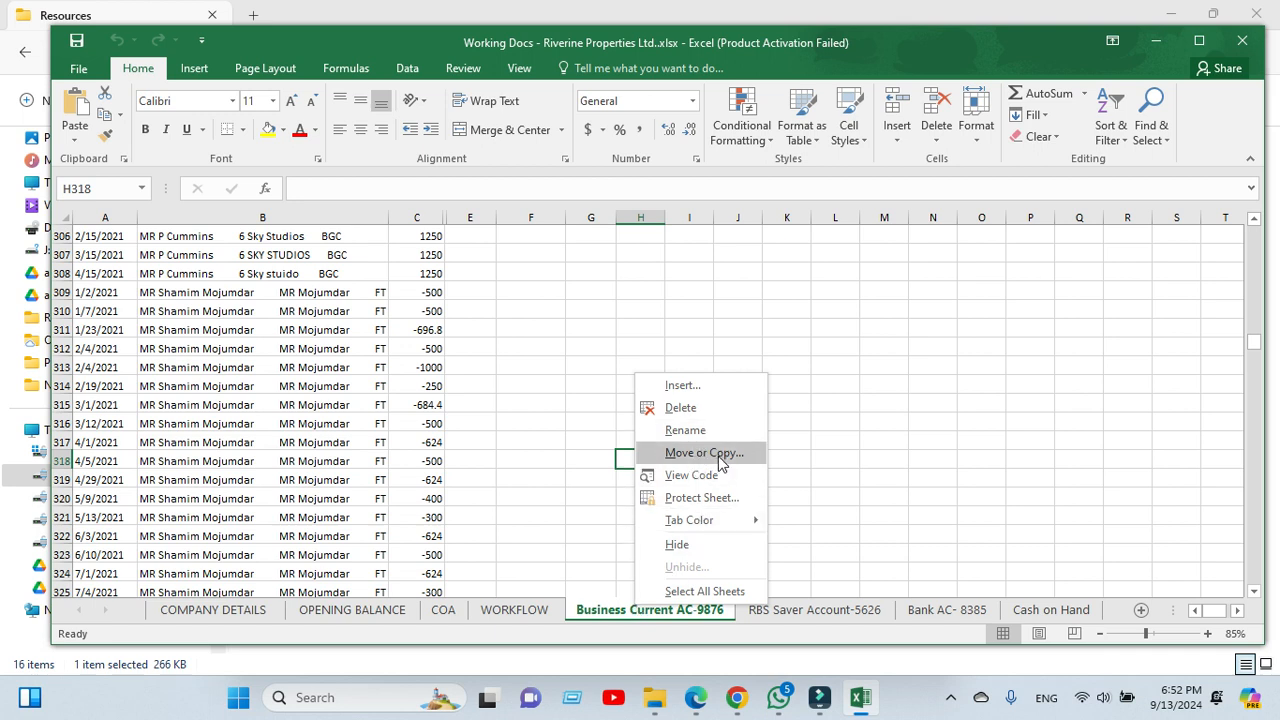
pyautogui.moveTo(725, 520)
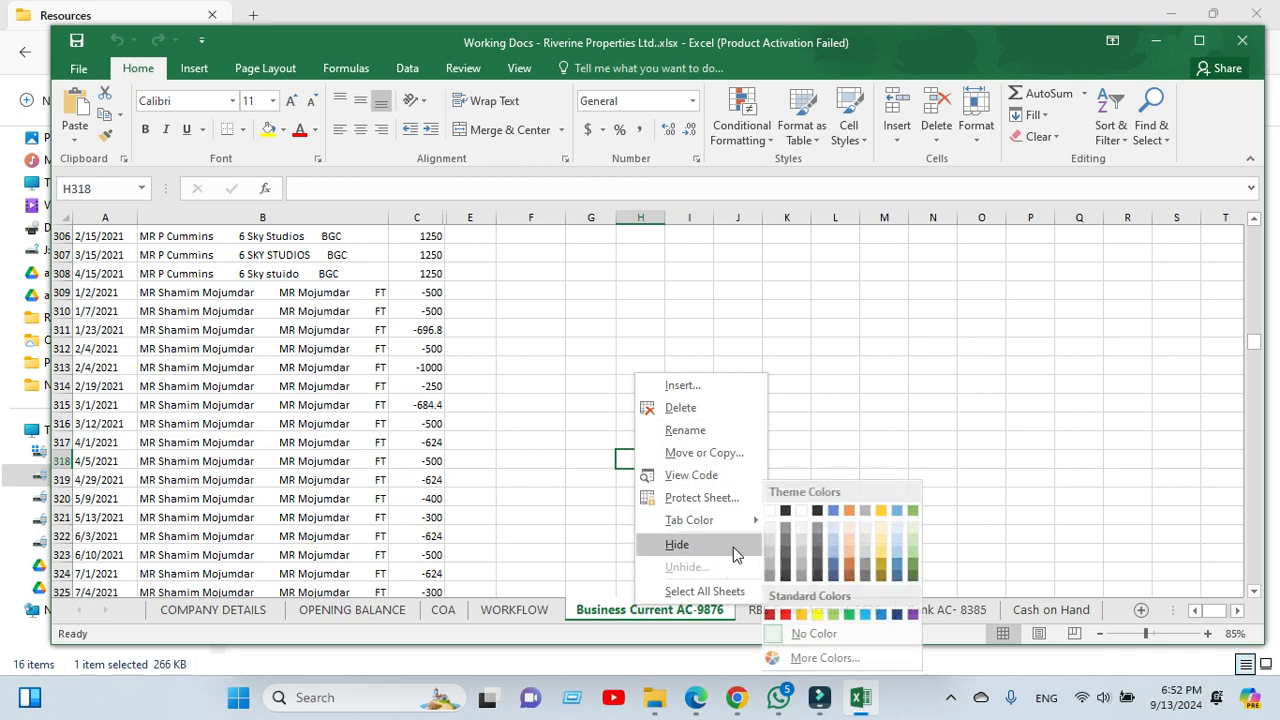
pyautogui.click(1168, 16)
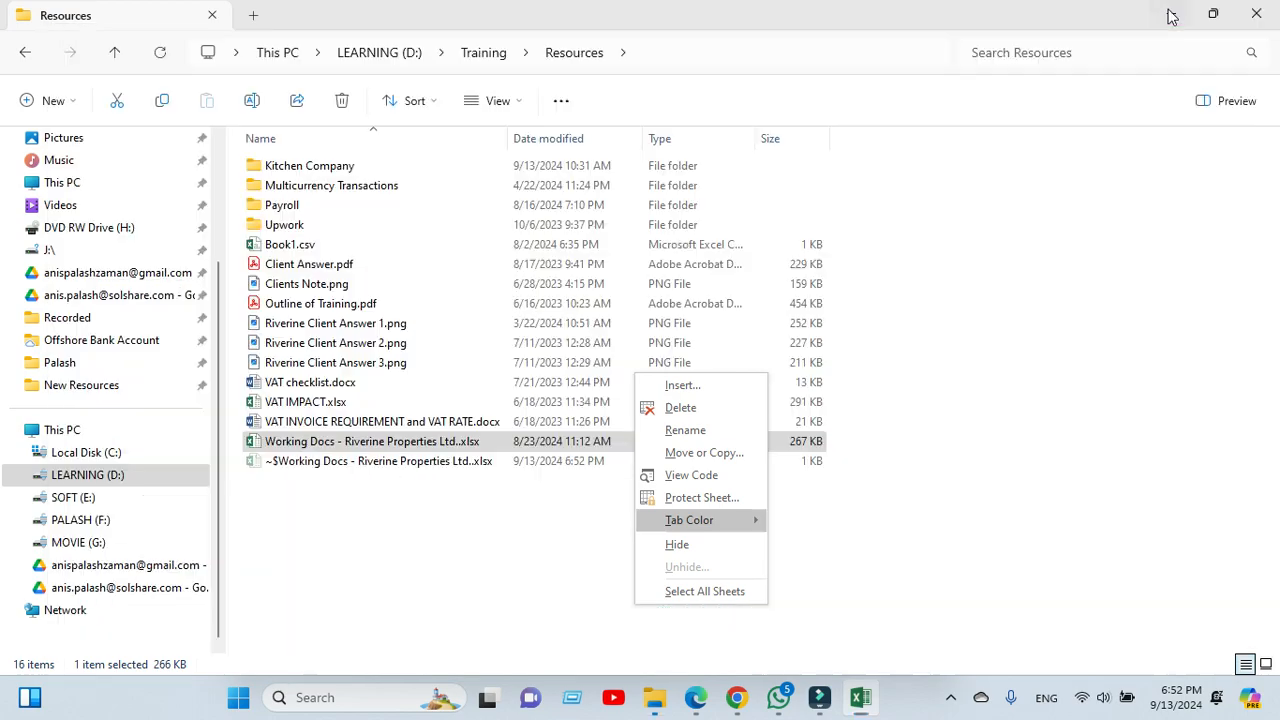
pyautogui.moveTo(1024, 19); pyautogui.dragTo(972, 157)
pyautogui.rightClick(1040, 72)
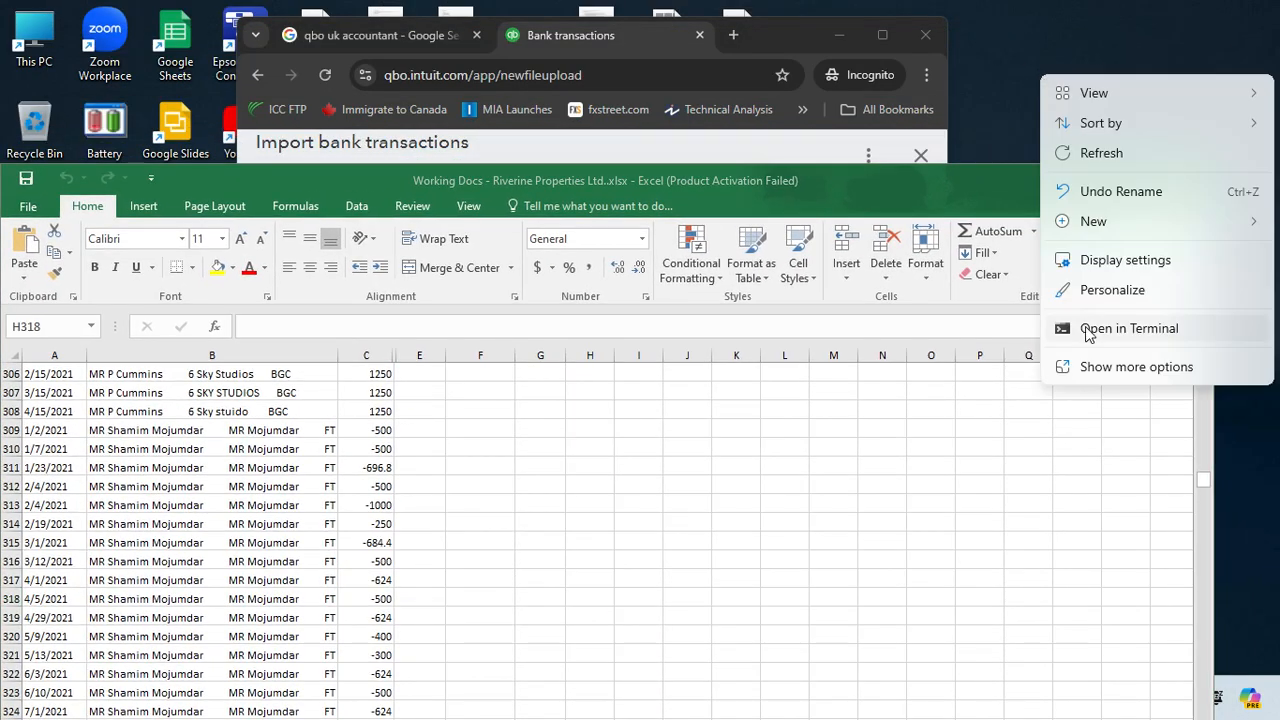
pyautogui.moveTo(1097, 238)
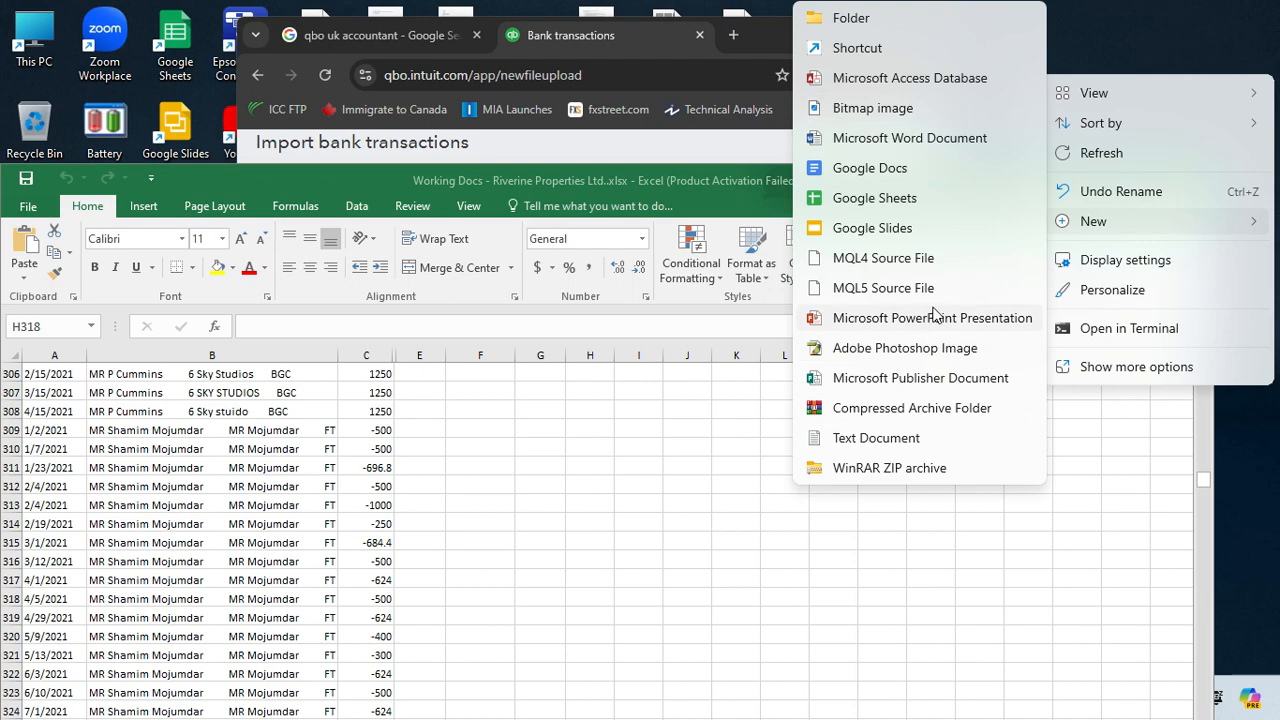
pyautogui.click(1220, 503)
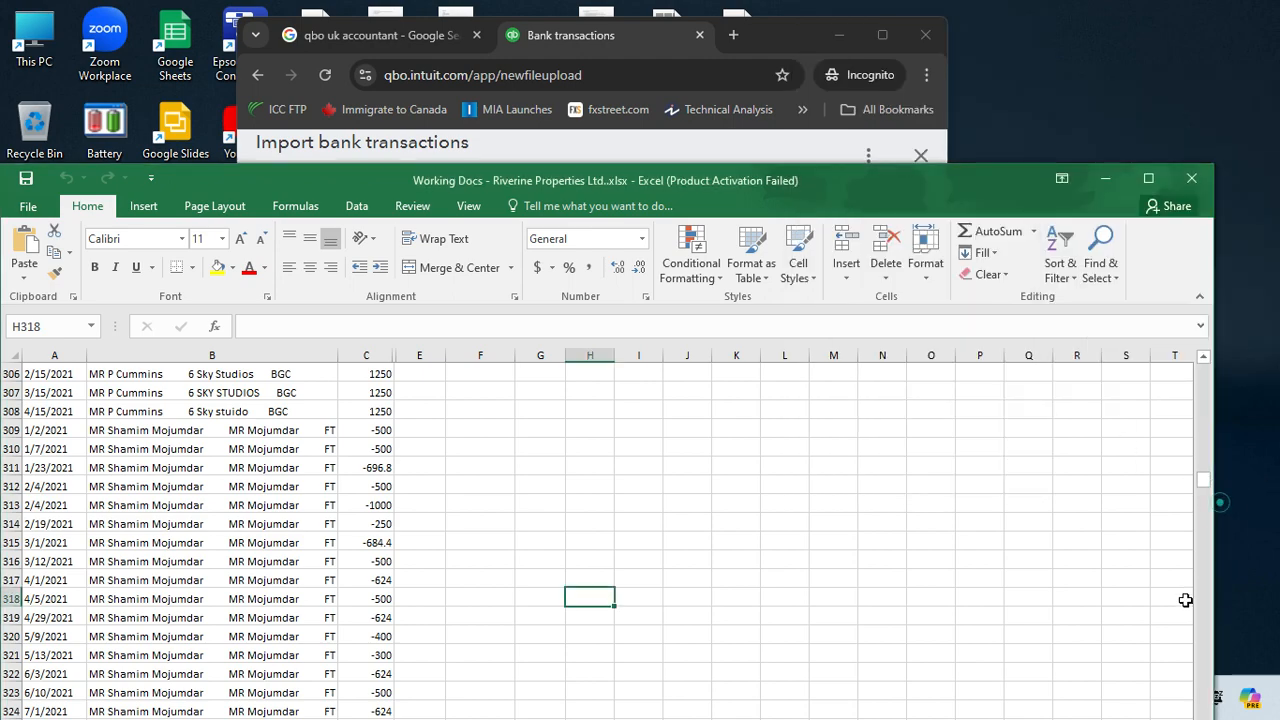
pyautogui.moveTo(912, 188); pyautogui.dragTo(957, 56)
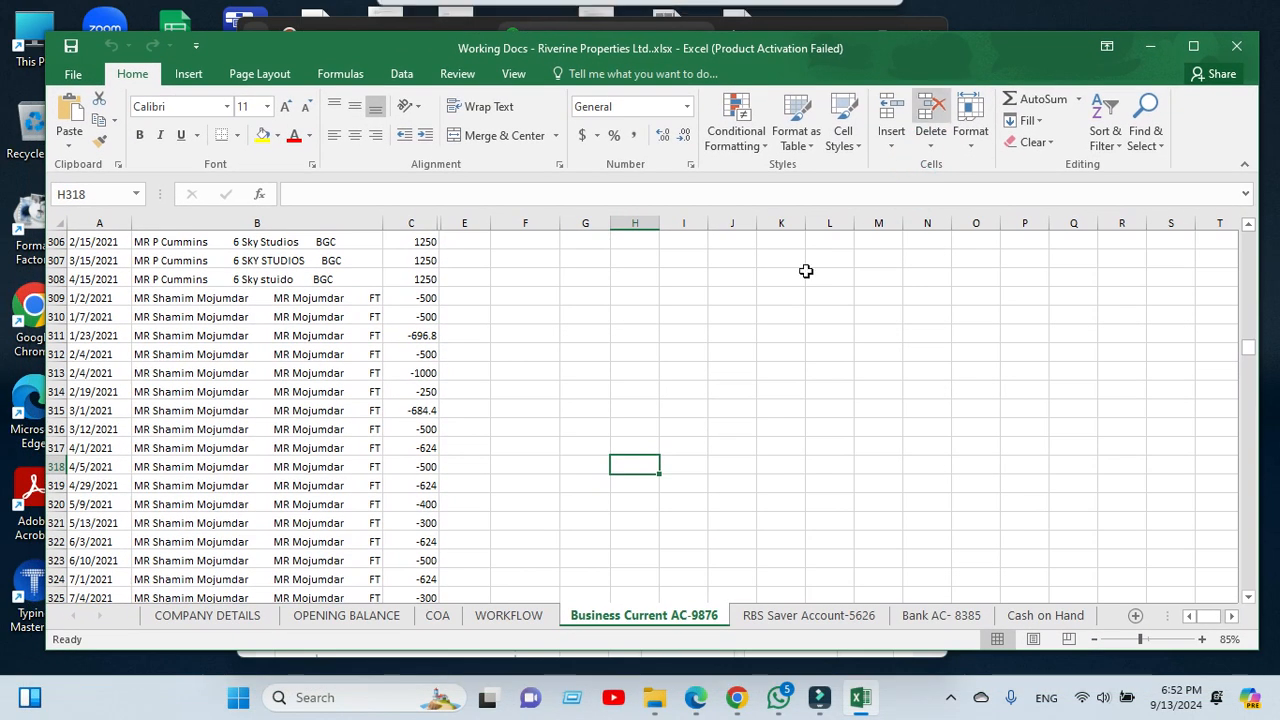
# - Find Excel 2016 through Windows search, open a blank workbook in a floating window, and return to the Working Docs workbook
pyautogui.click(333, 697)
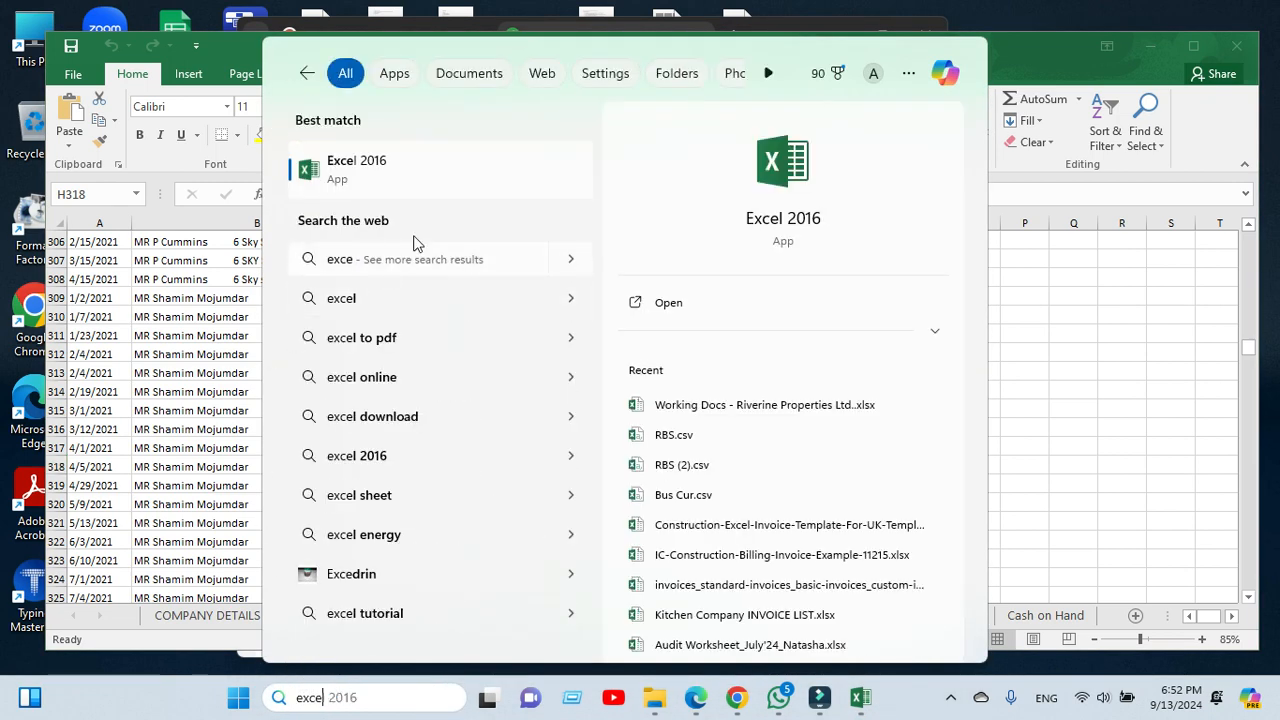
pyautogui.write('exce')
pyautogui.click(400, 165)
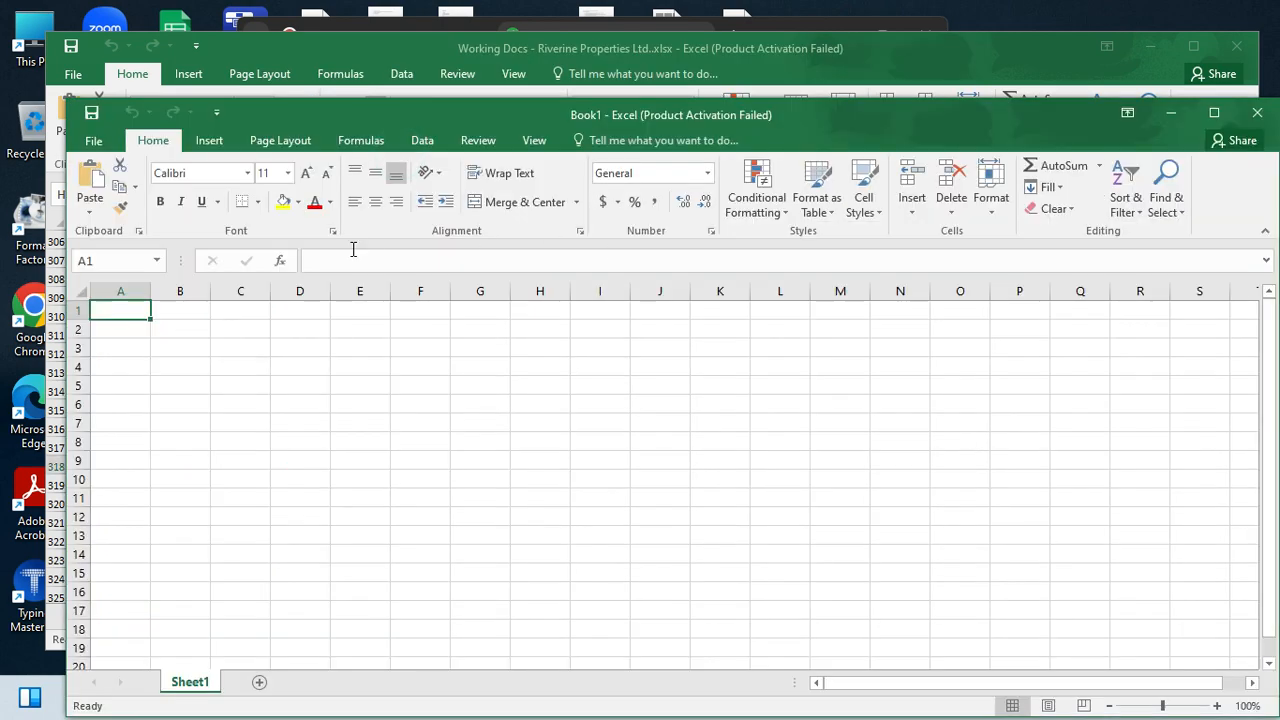
pyautogui.moveTo(395, 118); pyautogui.dragTo(616, 94)
pyautogui.doubleClick(616, 94)
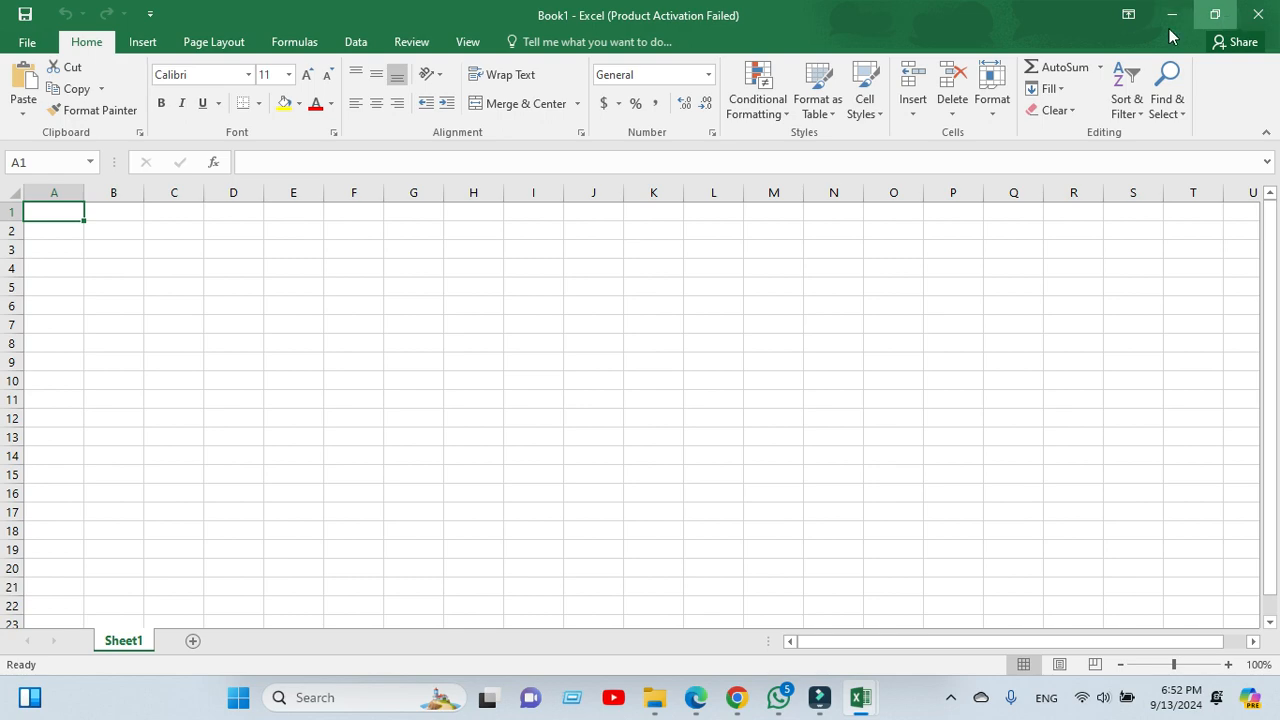
pyautogui.click(1214, 14)
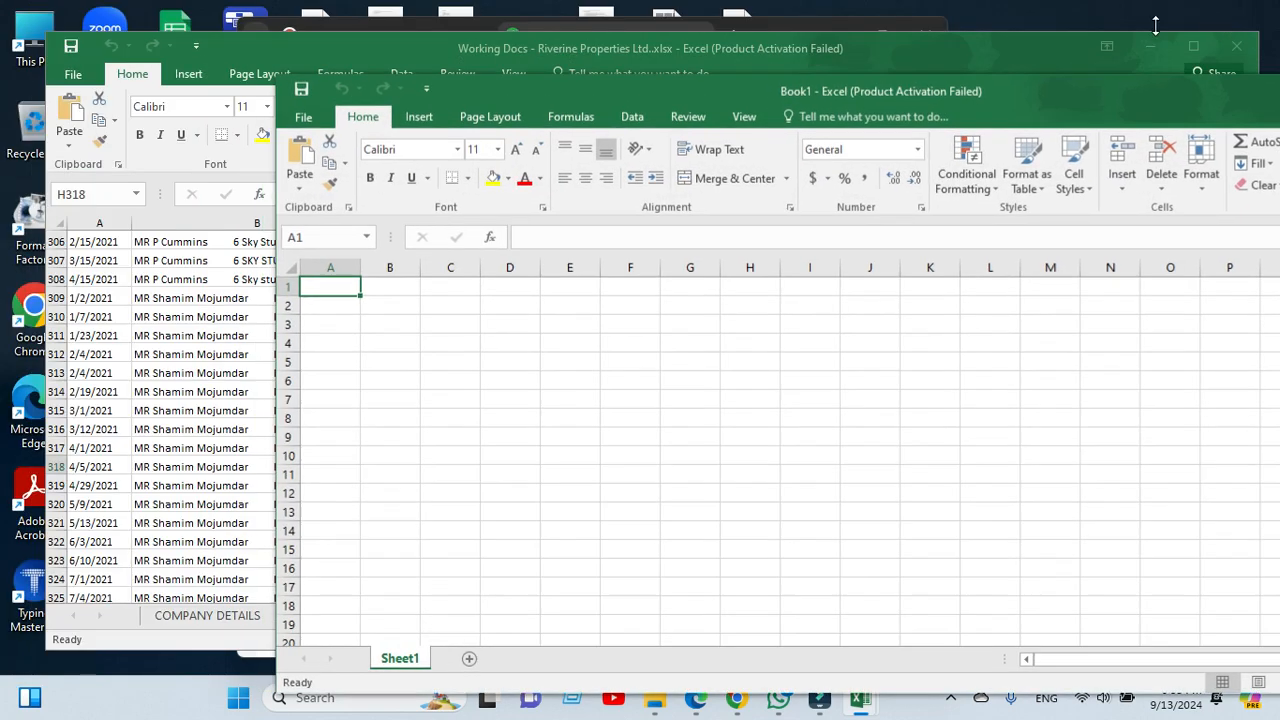
pyautogui.click(173, 327)
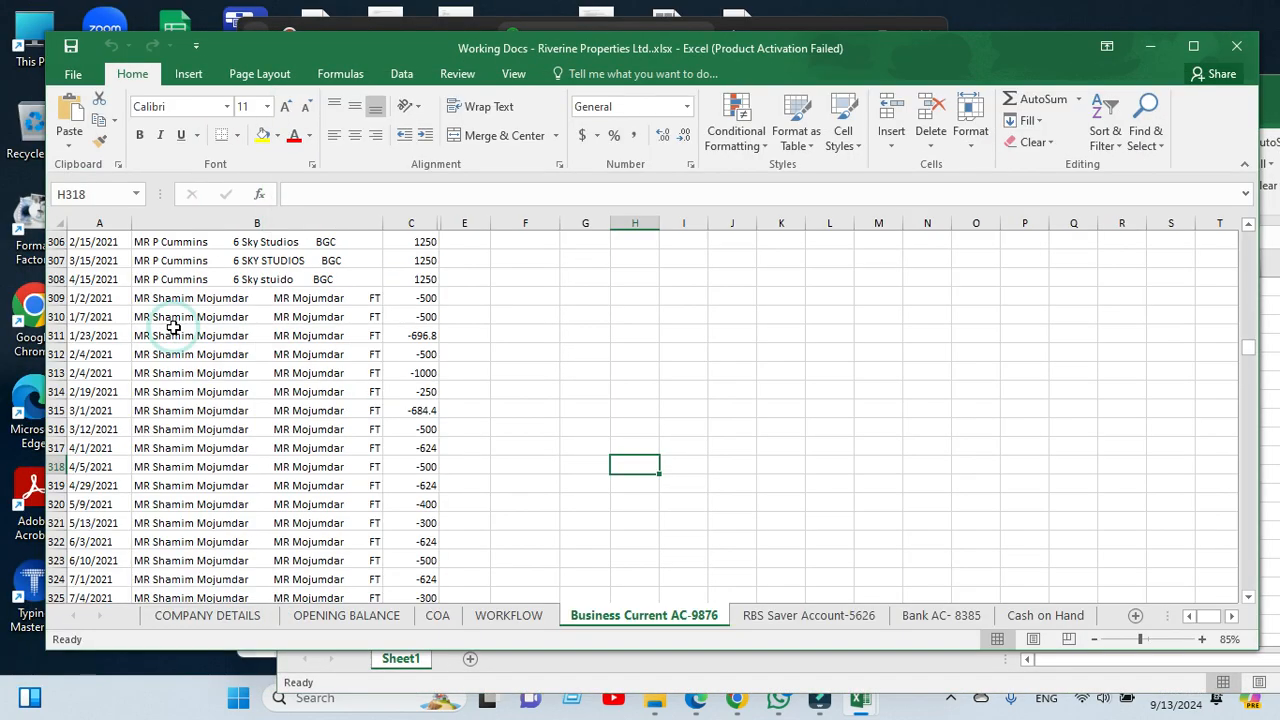
# - Move the Business Current AC-9876 sheet out of the Working Docs workbook to the end of Book1
pyautogui.doubleClick(173, 327)
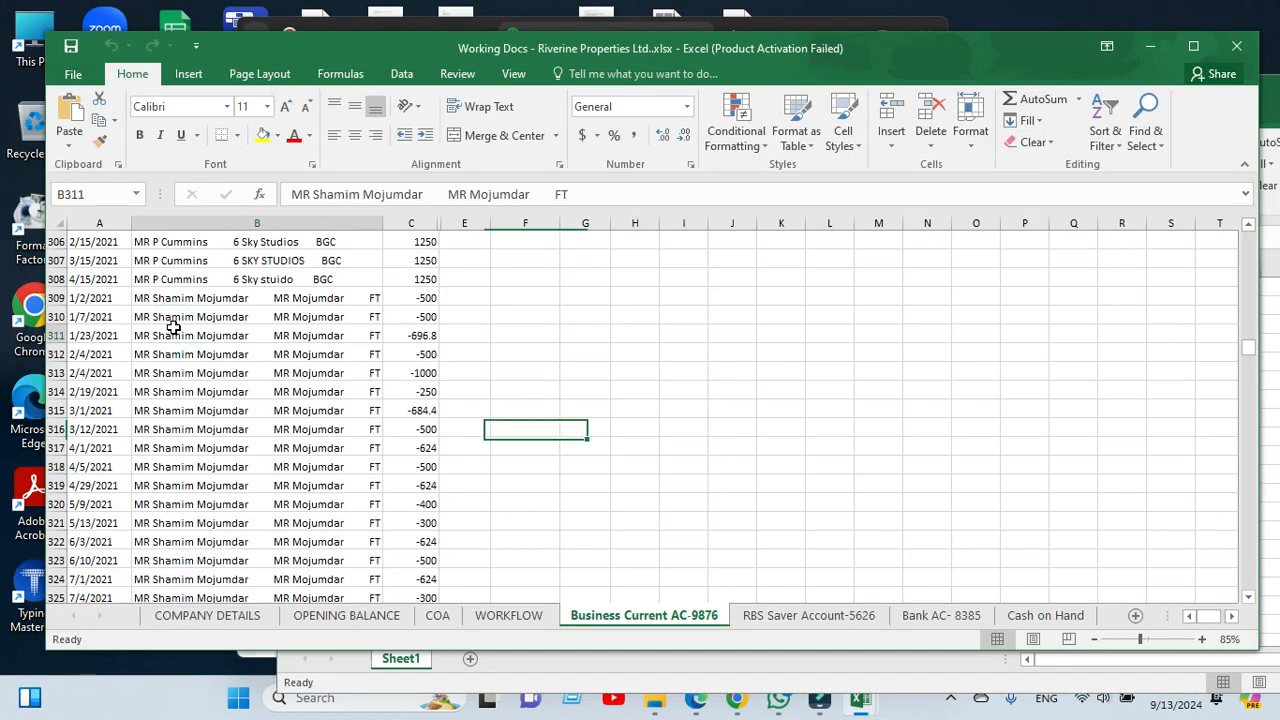
pyautogui.rightClick(628, 620)
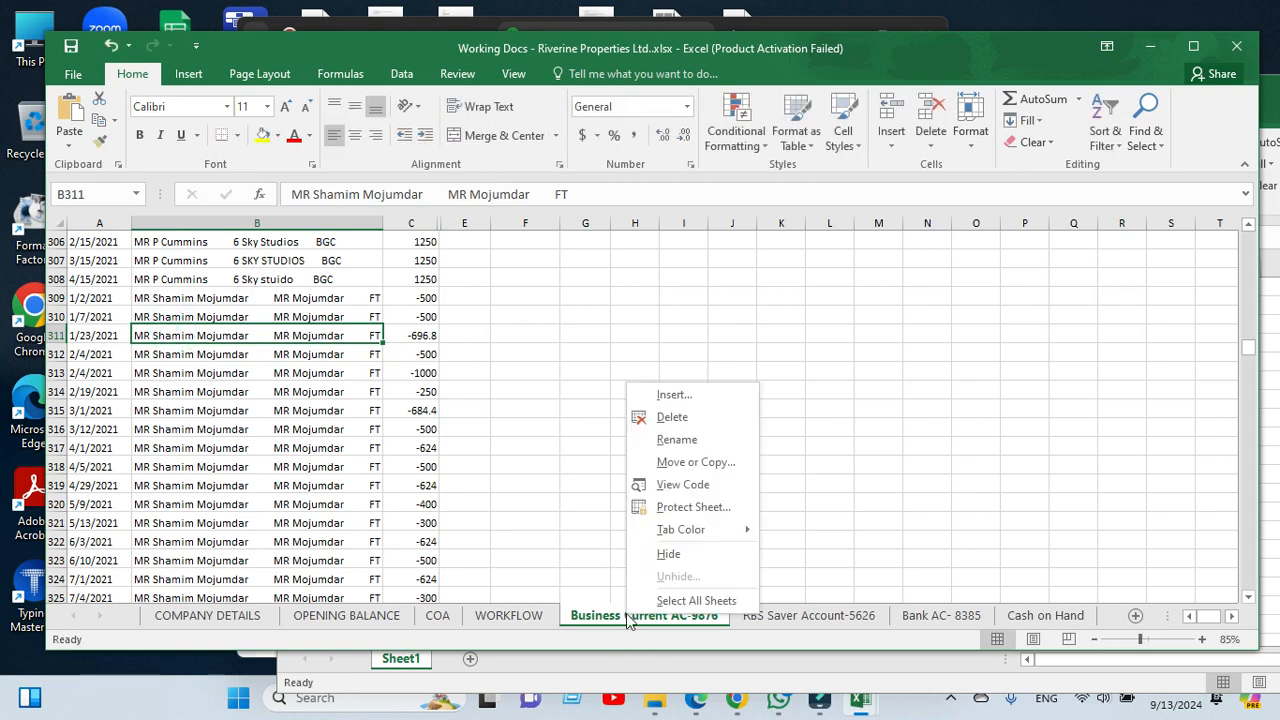
pyautogui.click(697, 462)
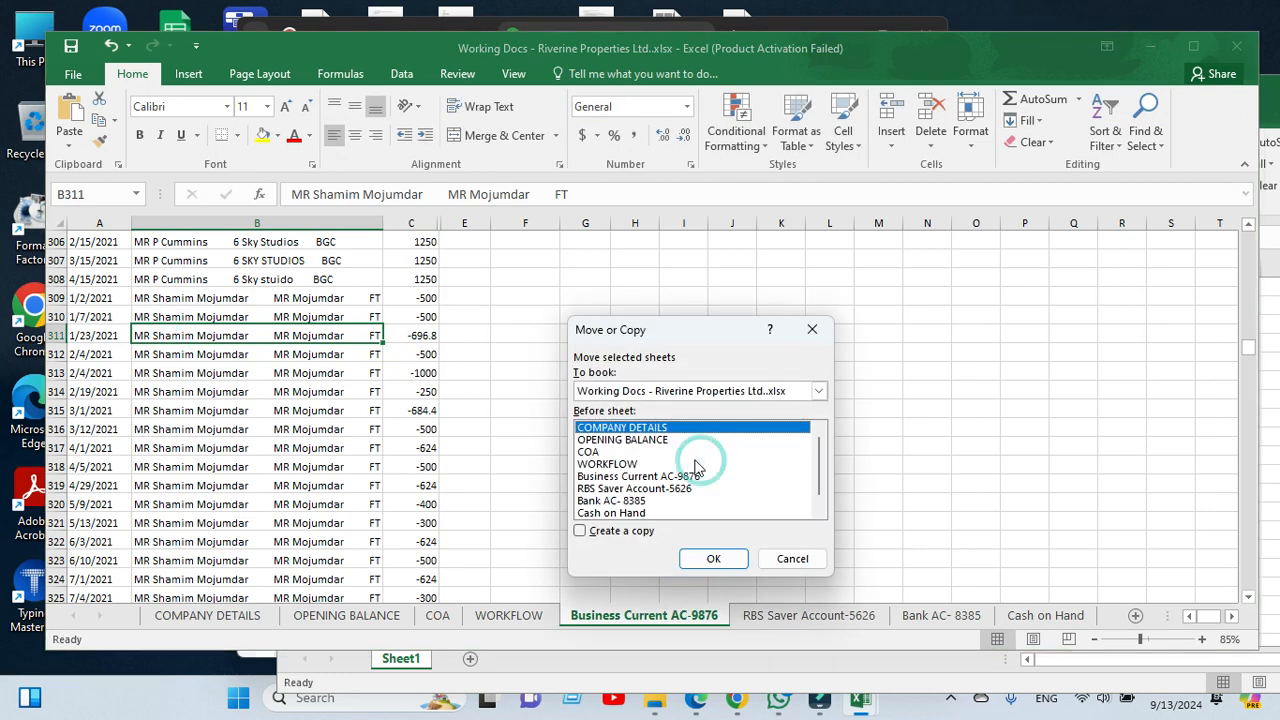
pyautogui.click(818, 393)
pyautogui.click(818, 393)
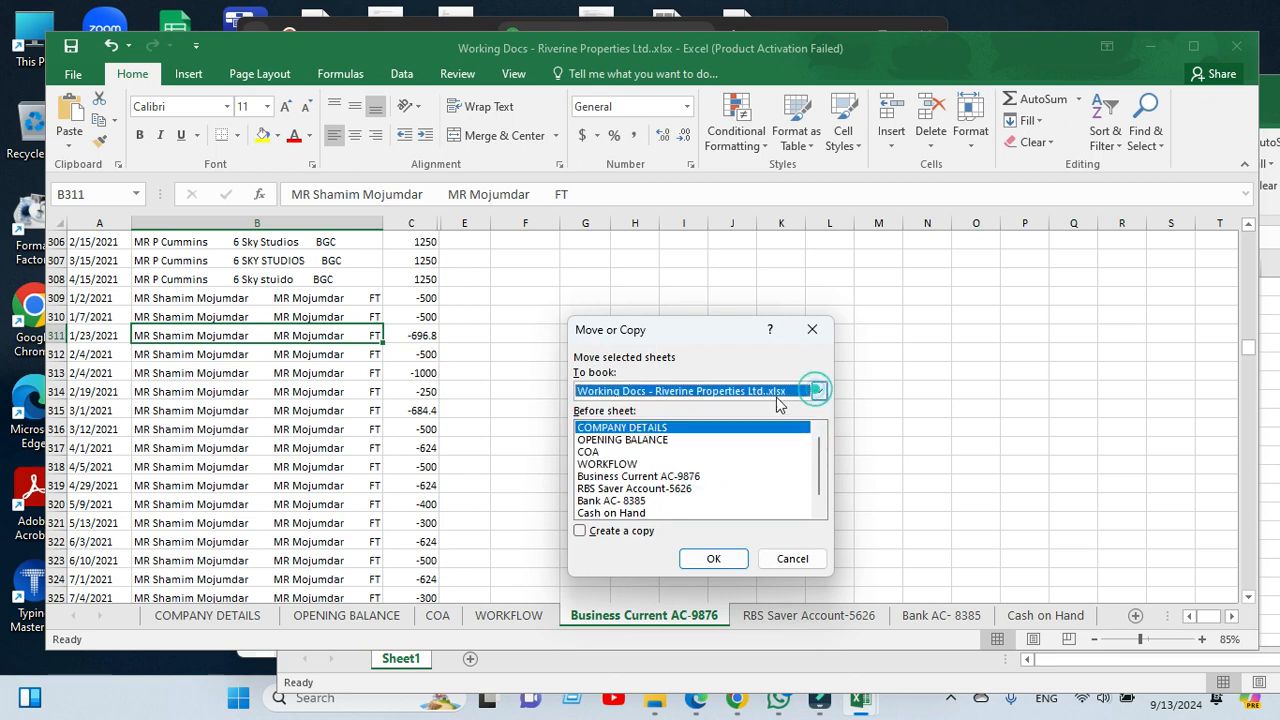
pyautogui.click(820, 394)
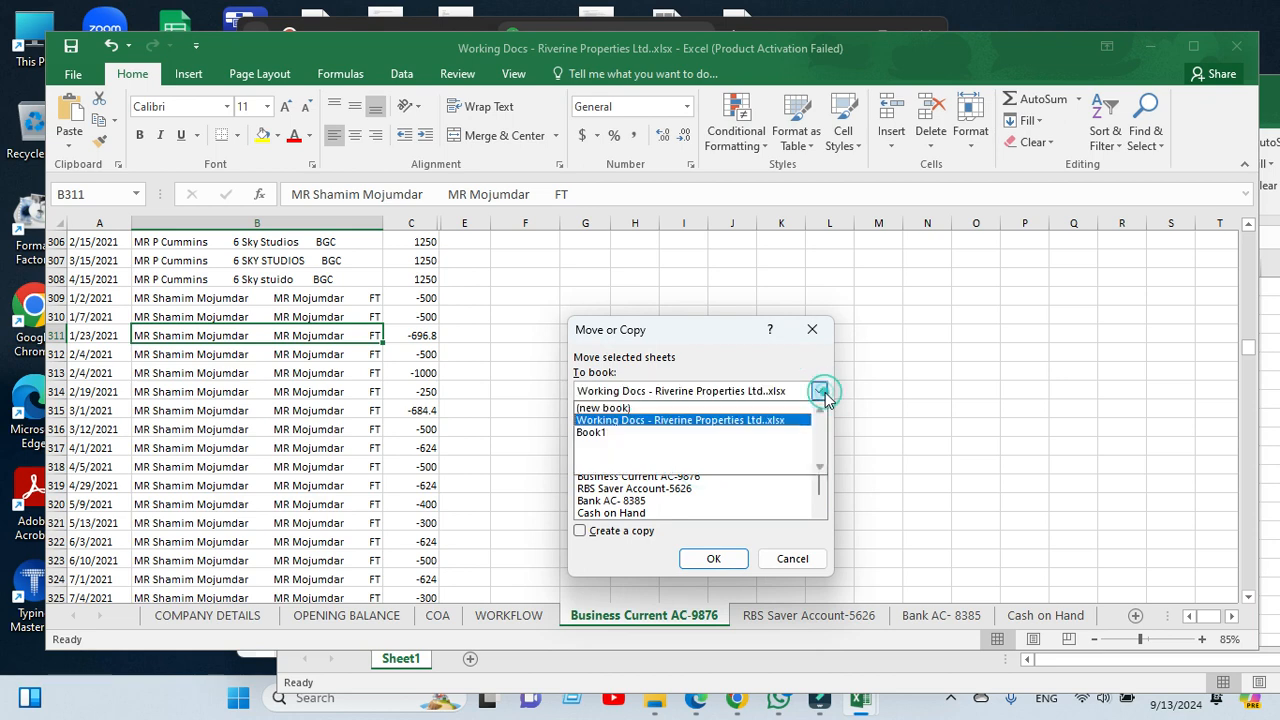
pyautogui.click(628, 433)
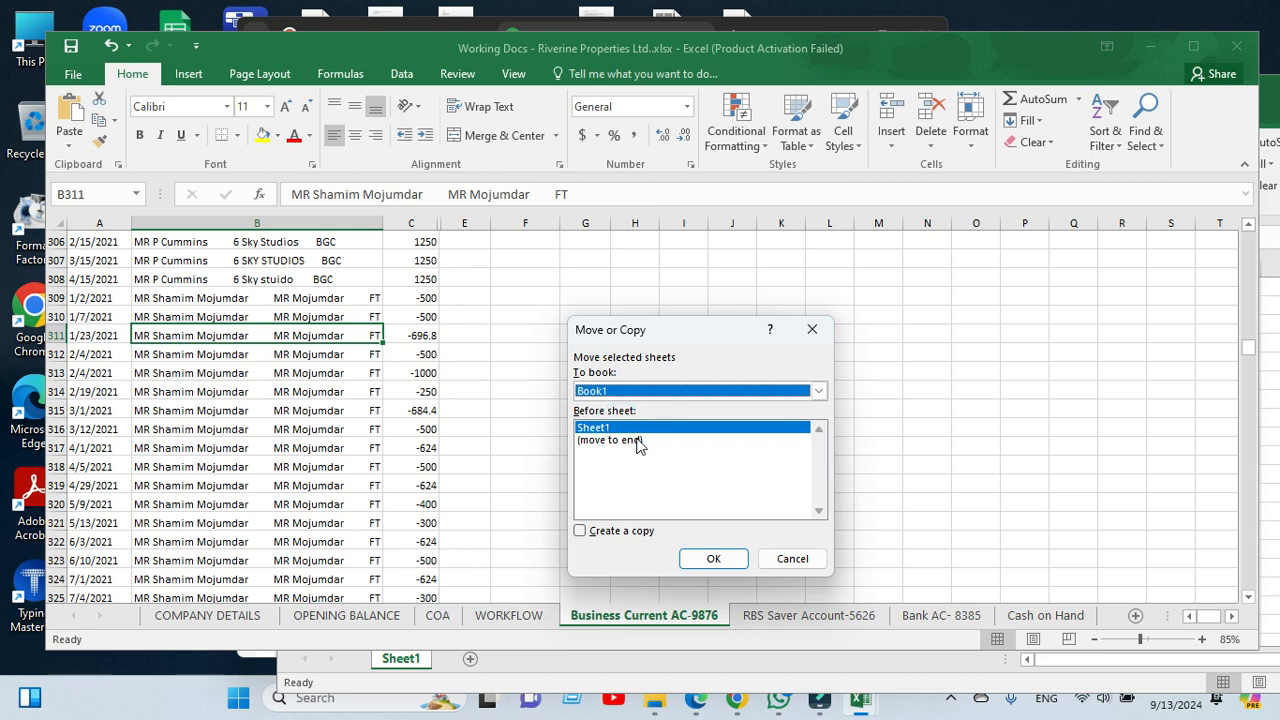
pyautogui.doubleClick(636, 441)
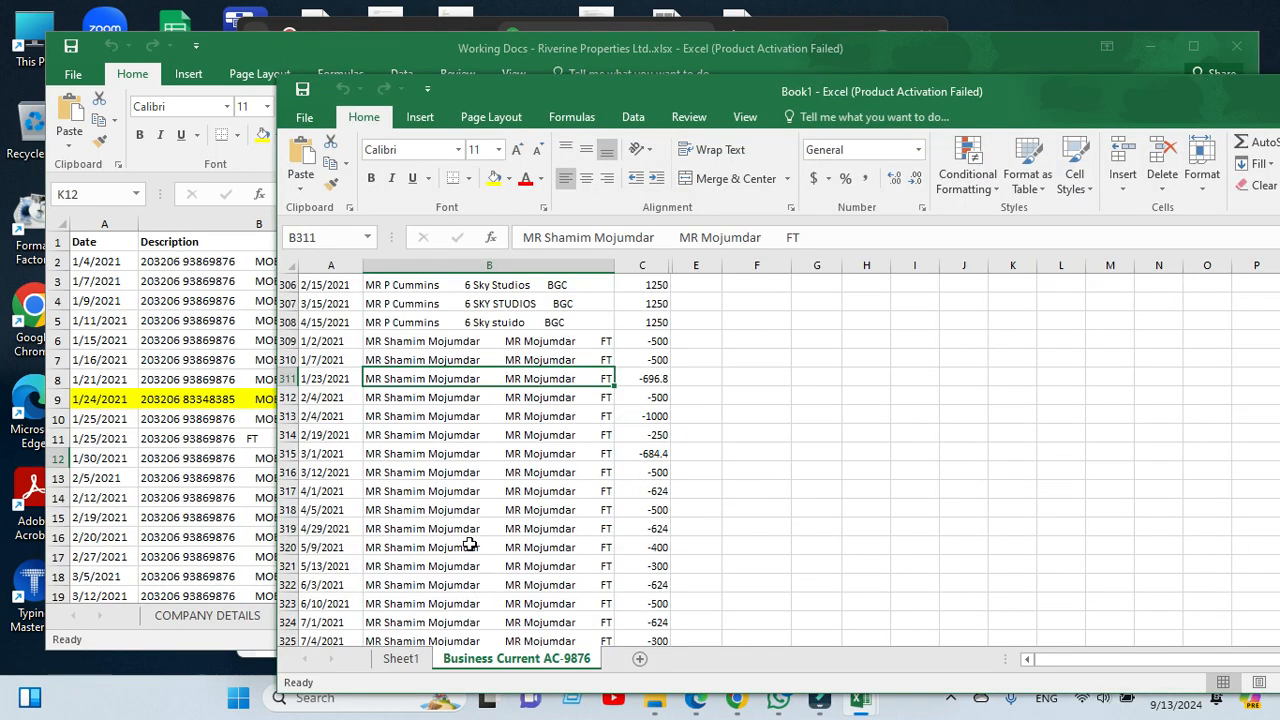
# - Minimise the Working Docs workbook and delete the blank Sheet1 from Book1
pyautogui.click(228, 350)
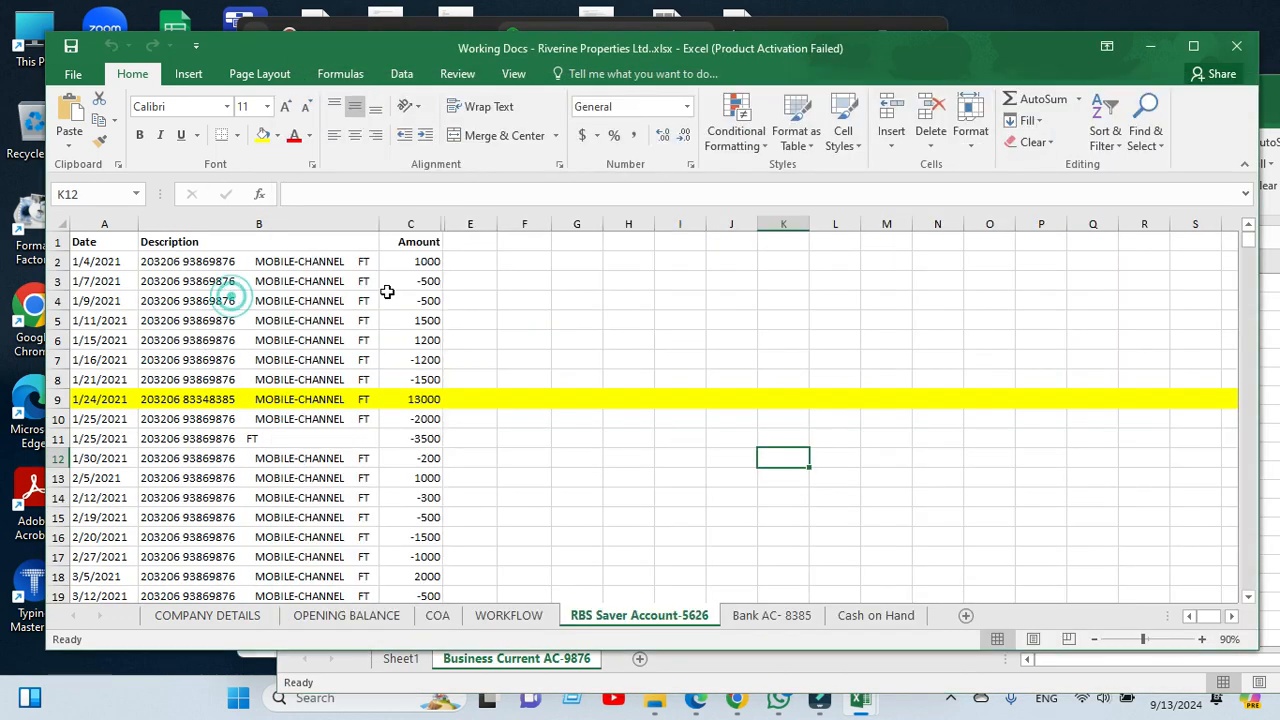
pyautogui.click(1160, 47)
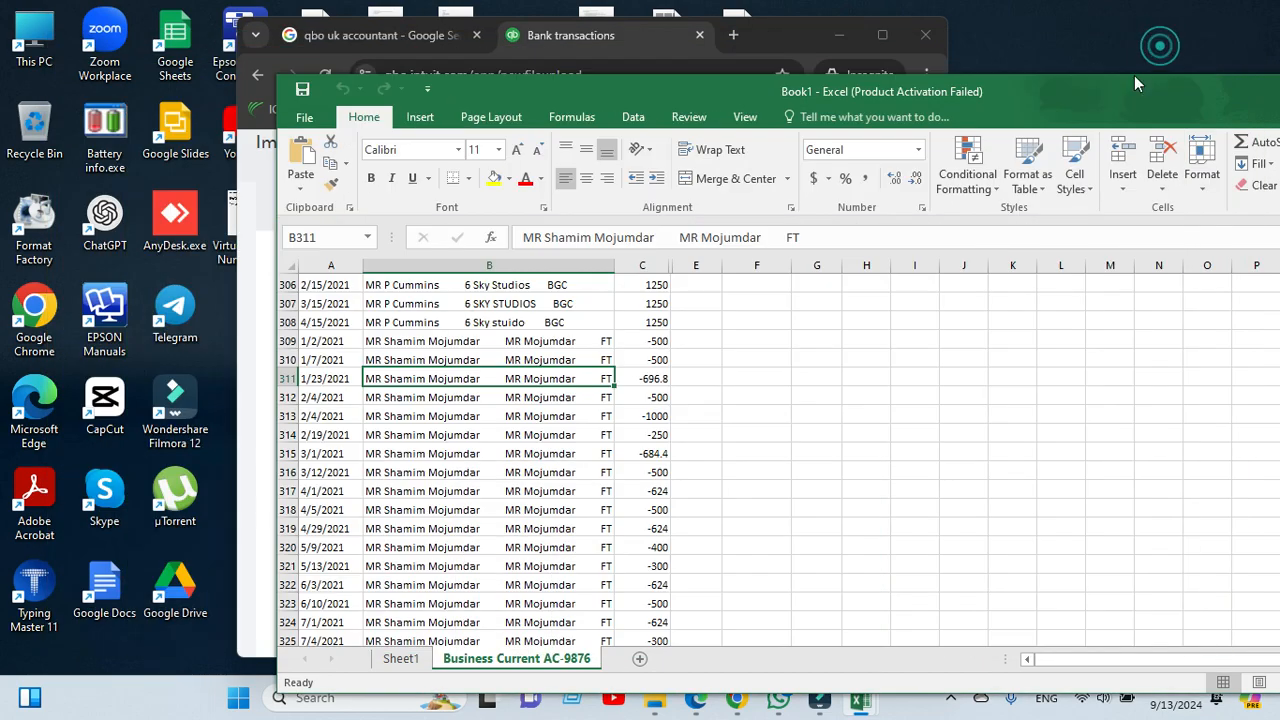
pyautogui.click(743, 490)
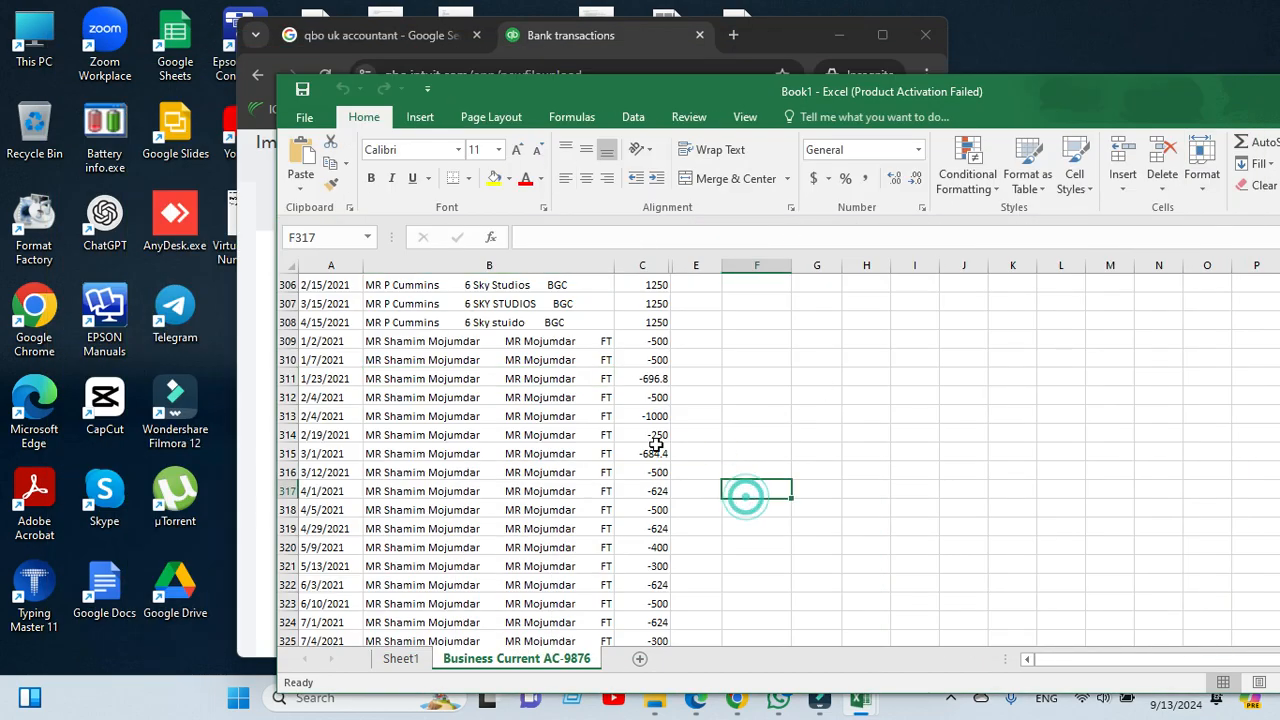
pyautogui.click(418, 662)
pyautogui.rightClick(410, 658)
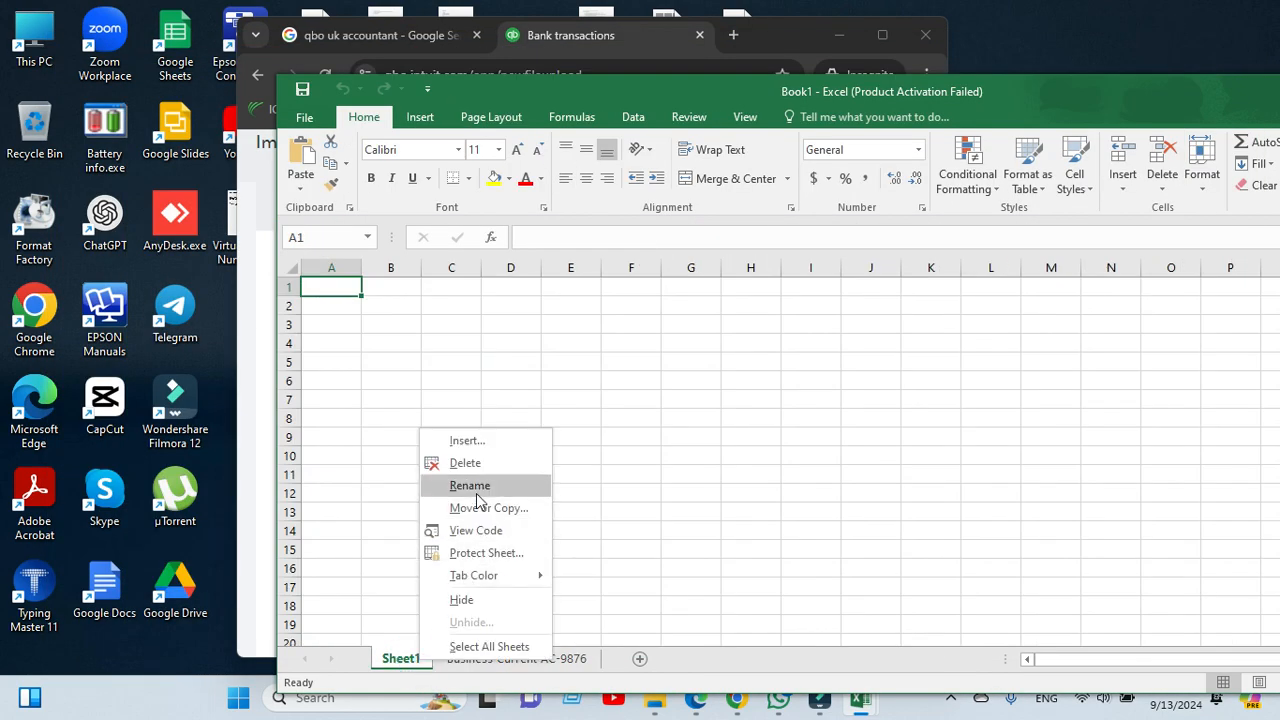
pyautogui.click(466, 463)
pyautogui.click(636, 436)
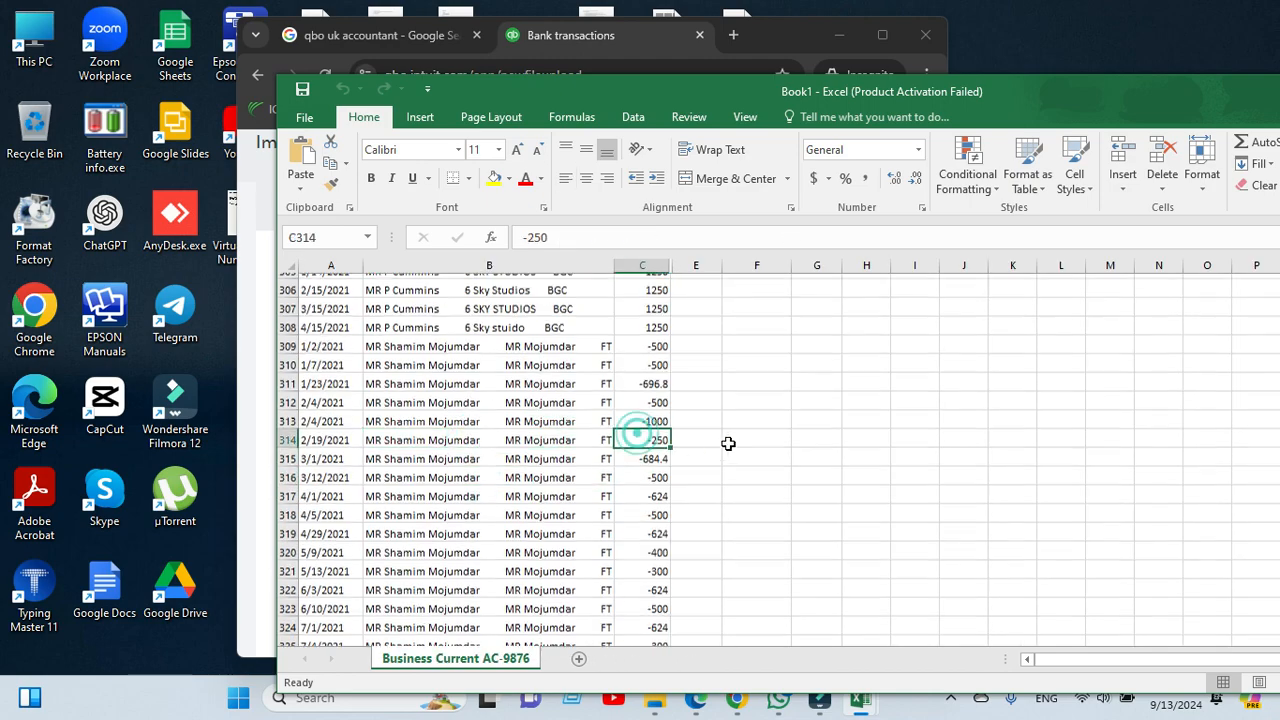
# - Start saving Book1 as a new file in the CSV (Comma delimited) format
pyautogui.scroll(5, 728, 443)
pyautogui.doubleClick(806, 95)
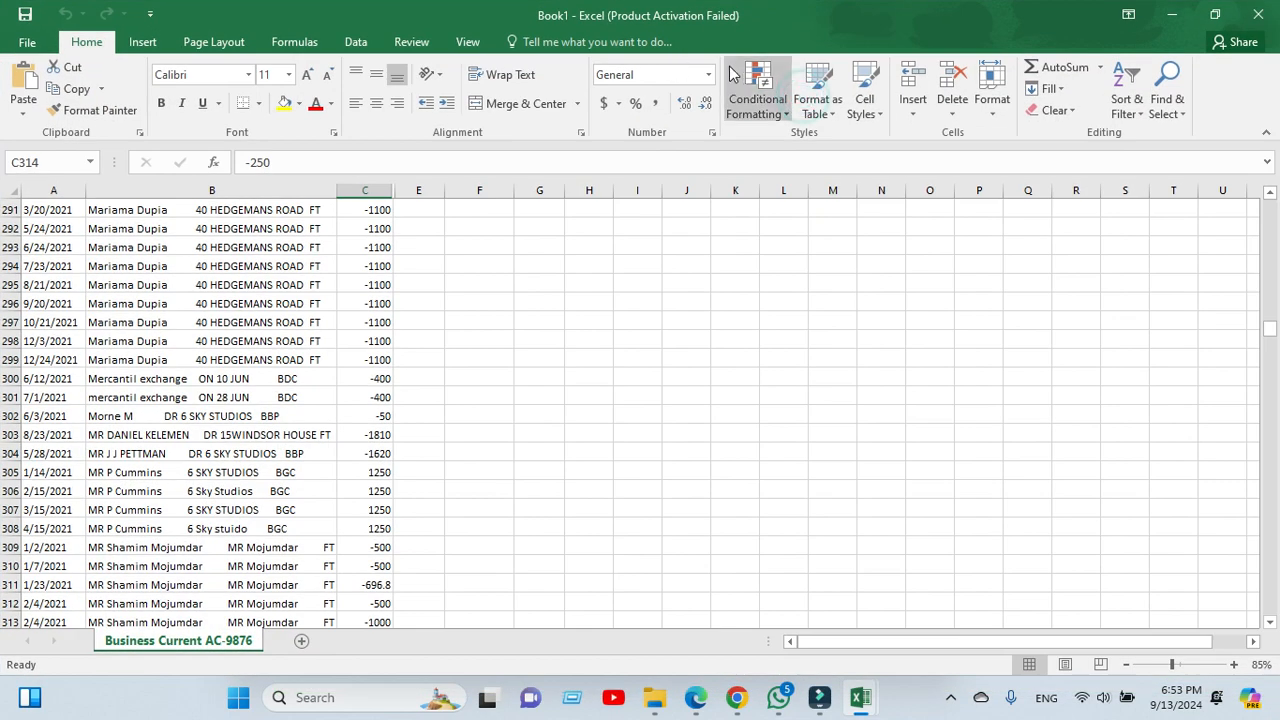
pyautogui.click(27, 43)
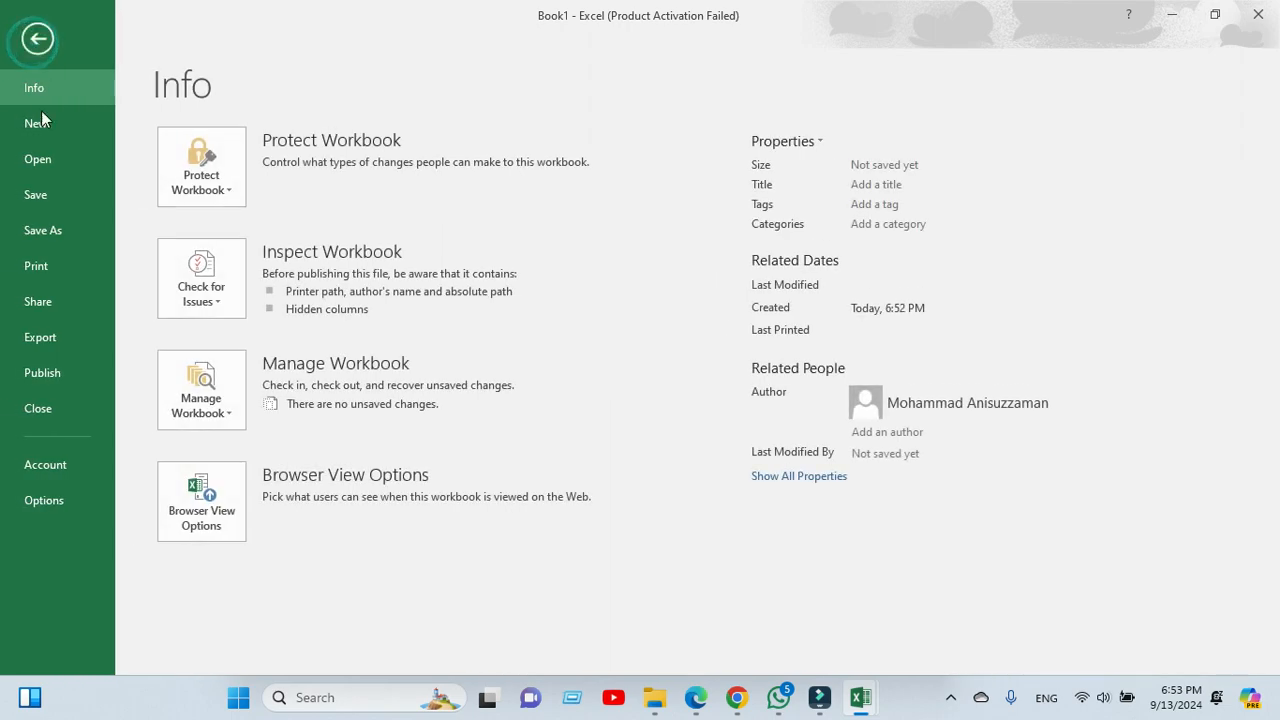
pyautogui.click(52, 231)
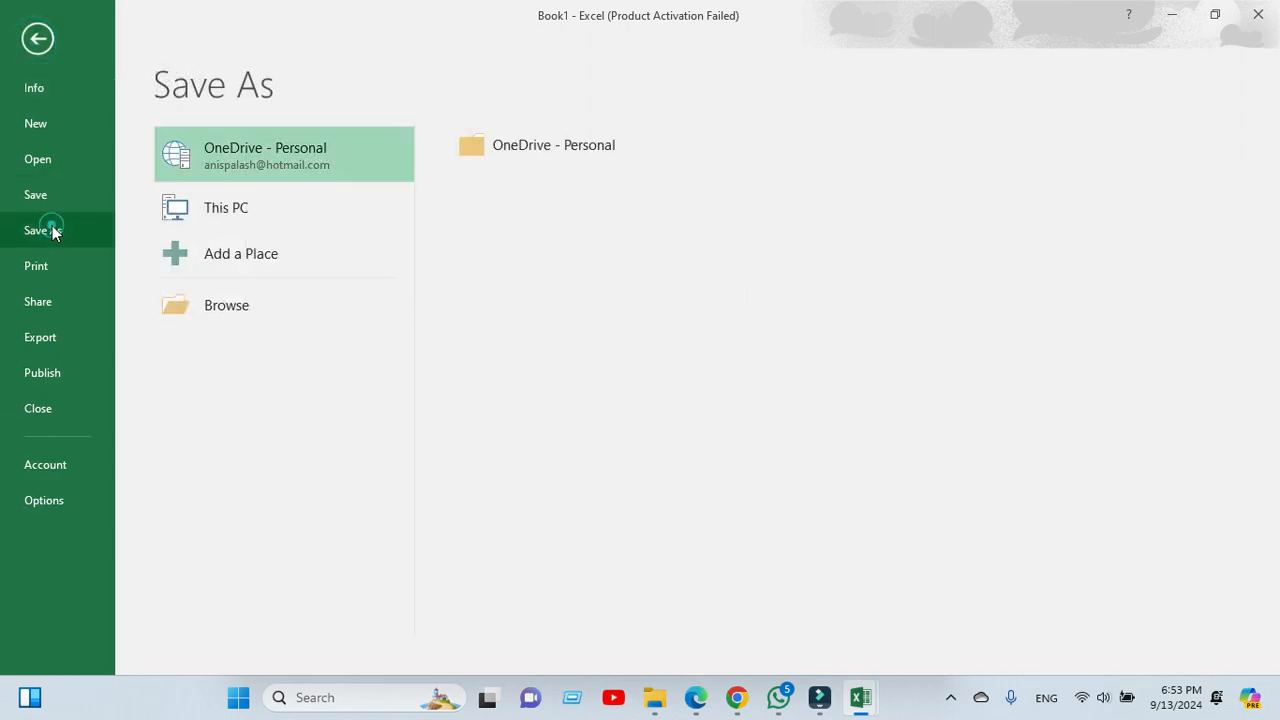
pyautogui.click(234, 309)
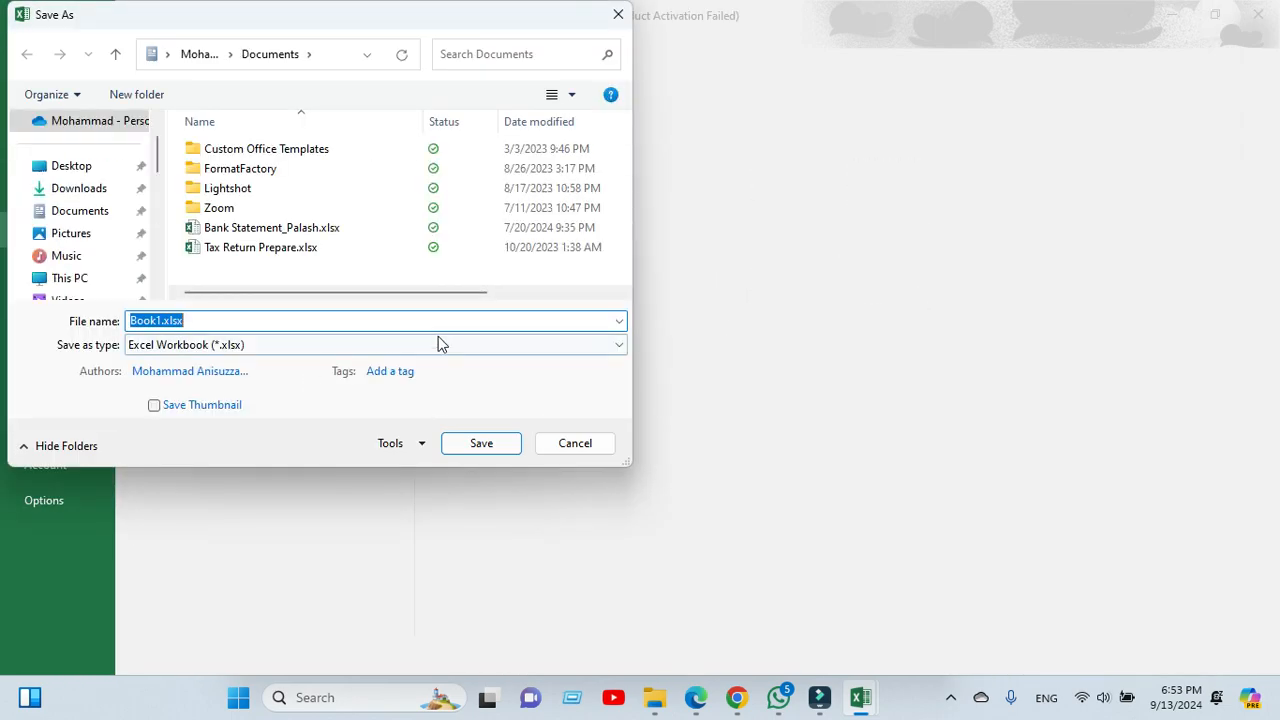
pyautogui.click(354, 344)
pyautogui.click(300, 370)
pyautogui.click(256, 348)
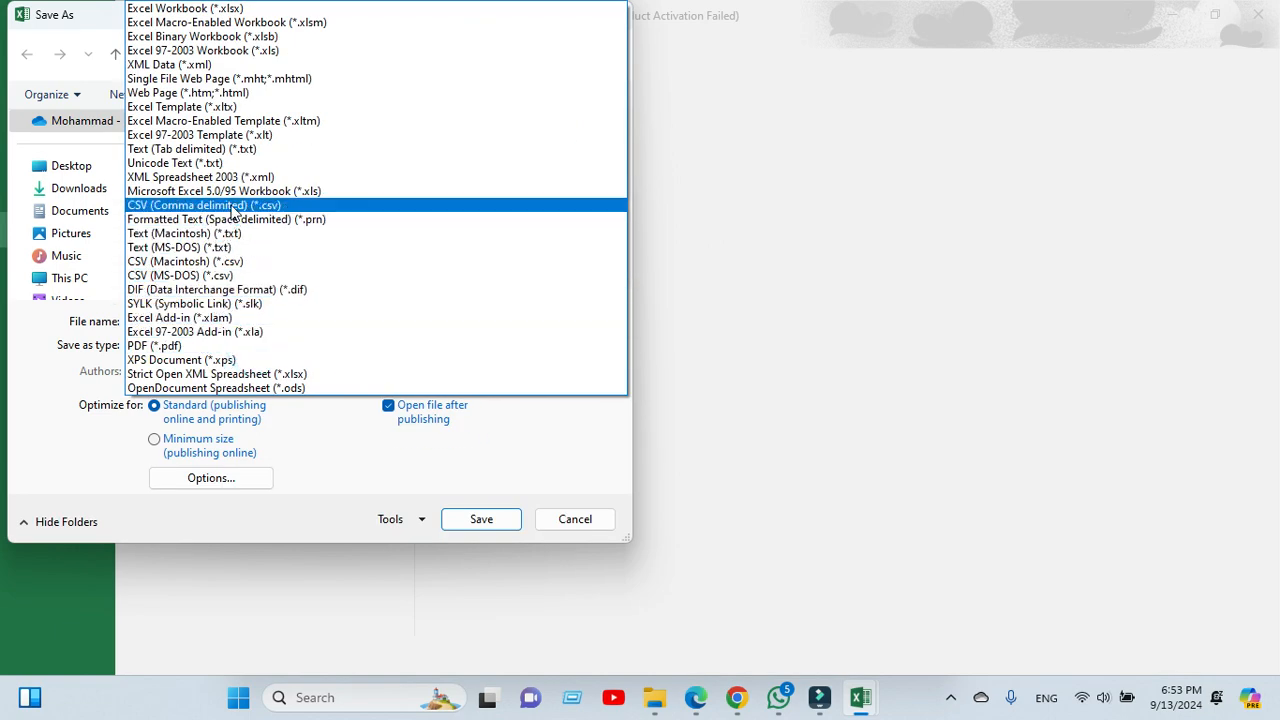
pyautogui.click(233, 205)
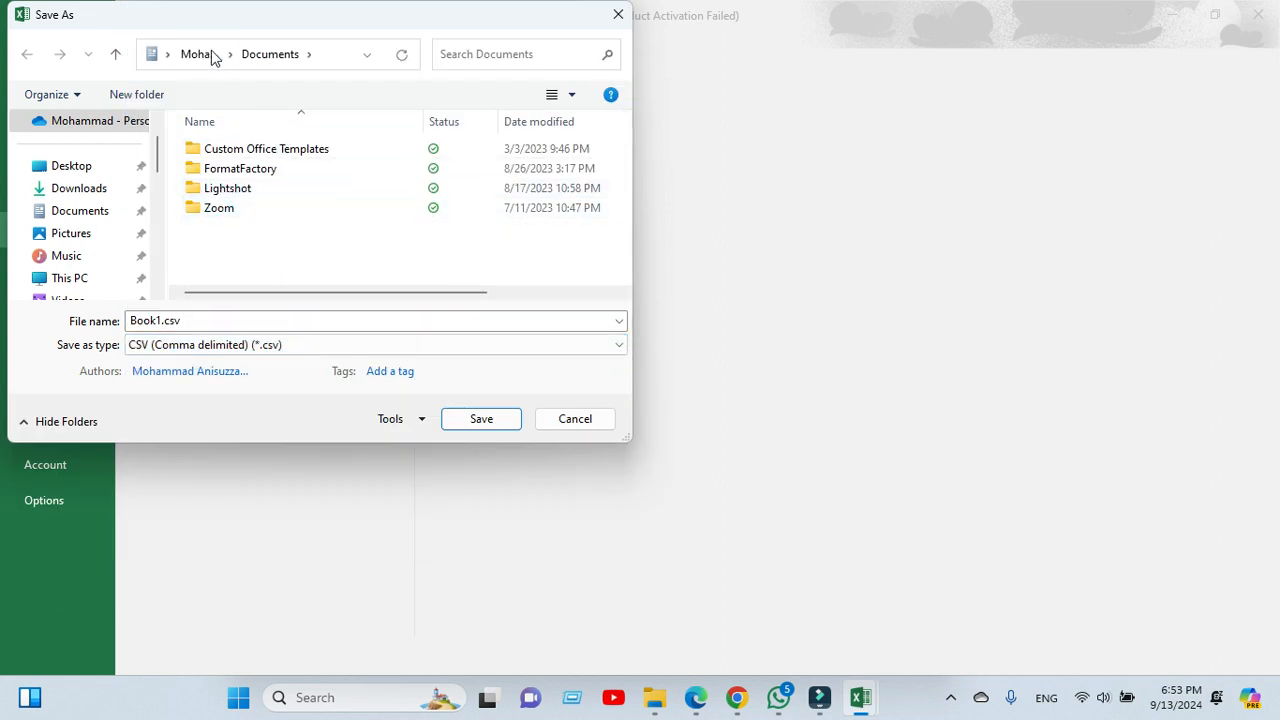
# - Save the CSV file to the Desktop under the name QBO 1, accepting the format's limitations
pyautogui.click(82, 166)
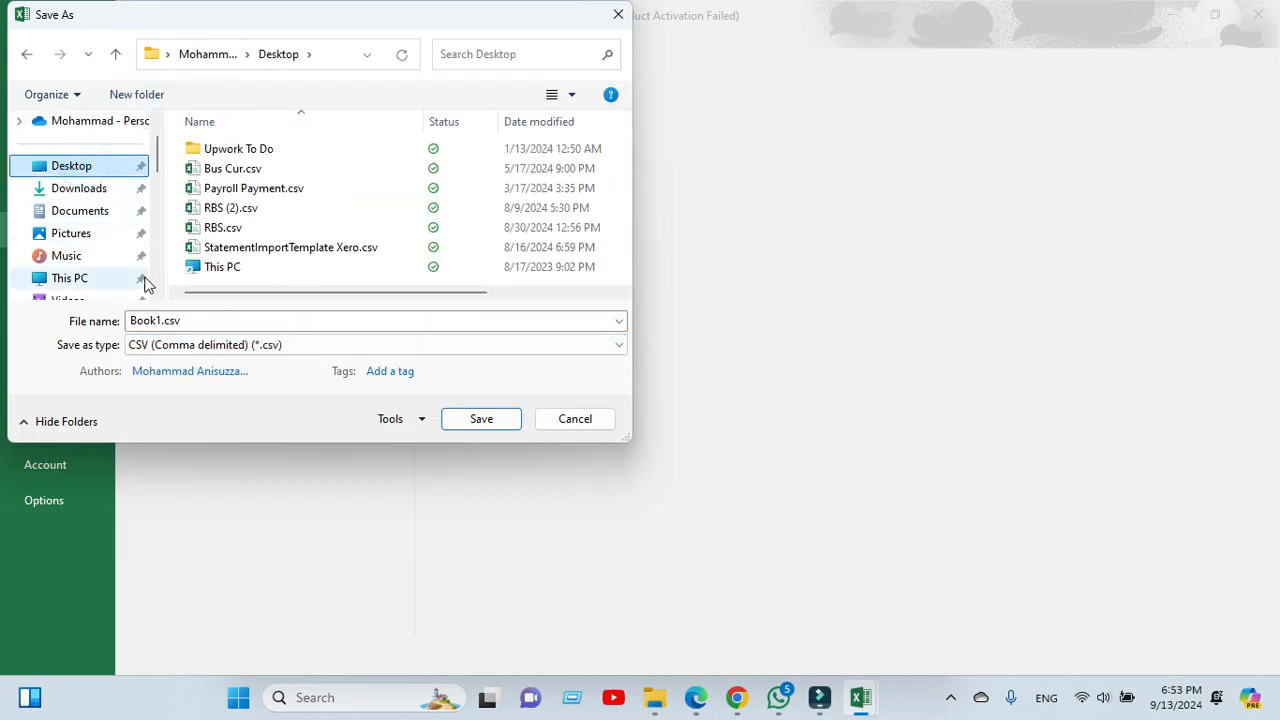
pyautogui.doubleClick(157, 321)
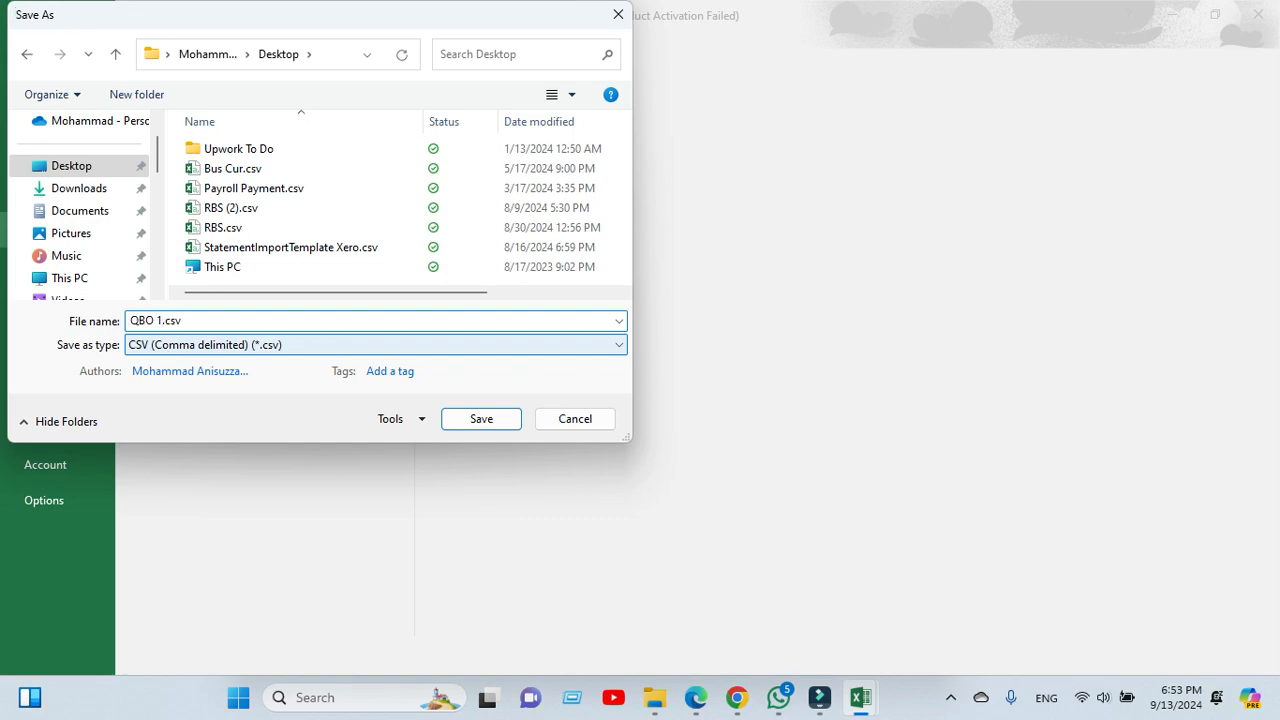
pyautogui.press('Return')
pyautogui.click(569, 405)
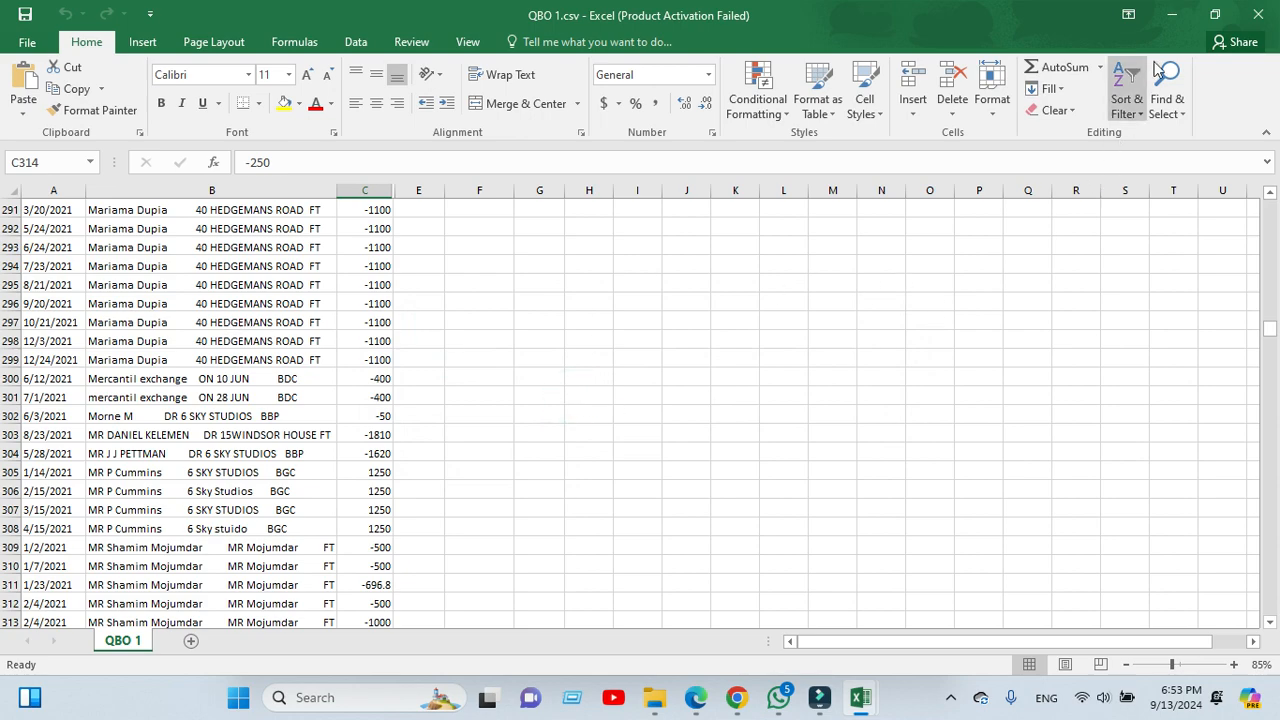
# - Close QBO 1.csv, saving its changes and keeping the CSV format
pyautogui.click(1214, 14)
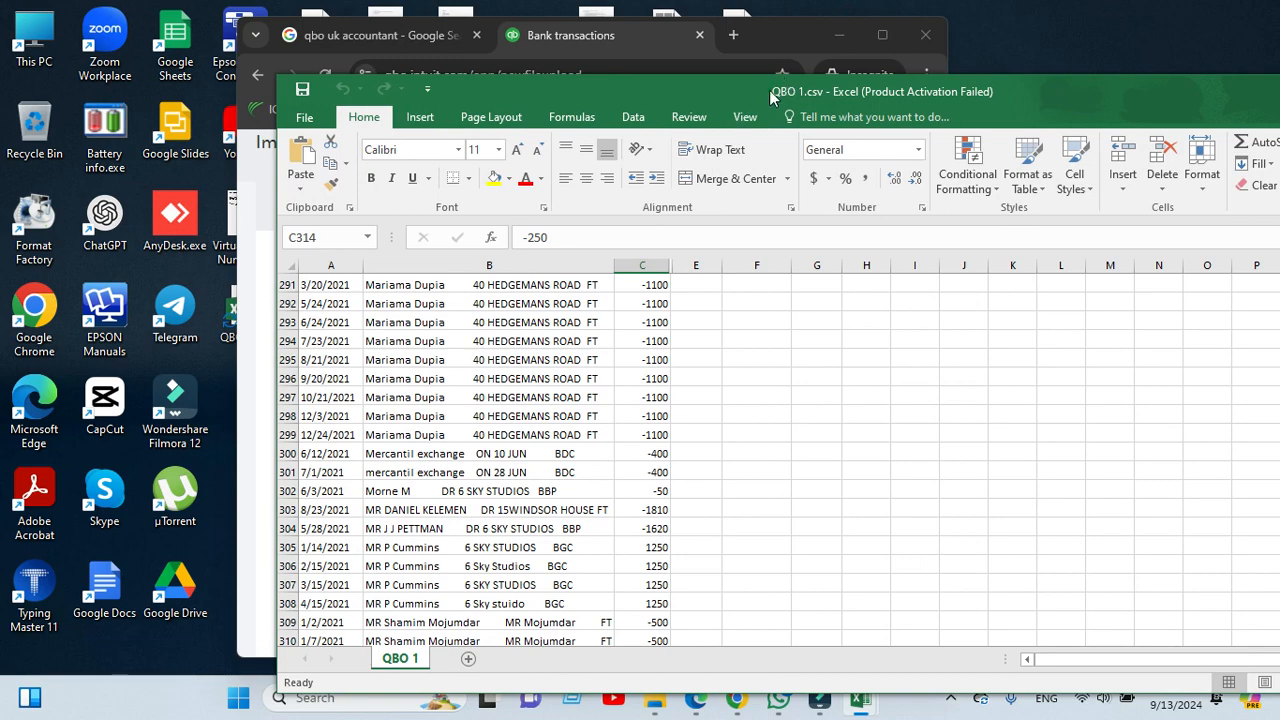
pyautogui.click(632, 87)
pyautogui.doubleClick(592, 80)
pyautogui.click(1260, 16)
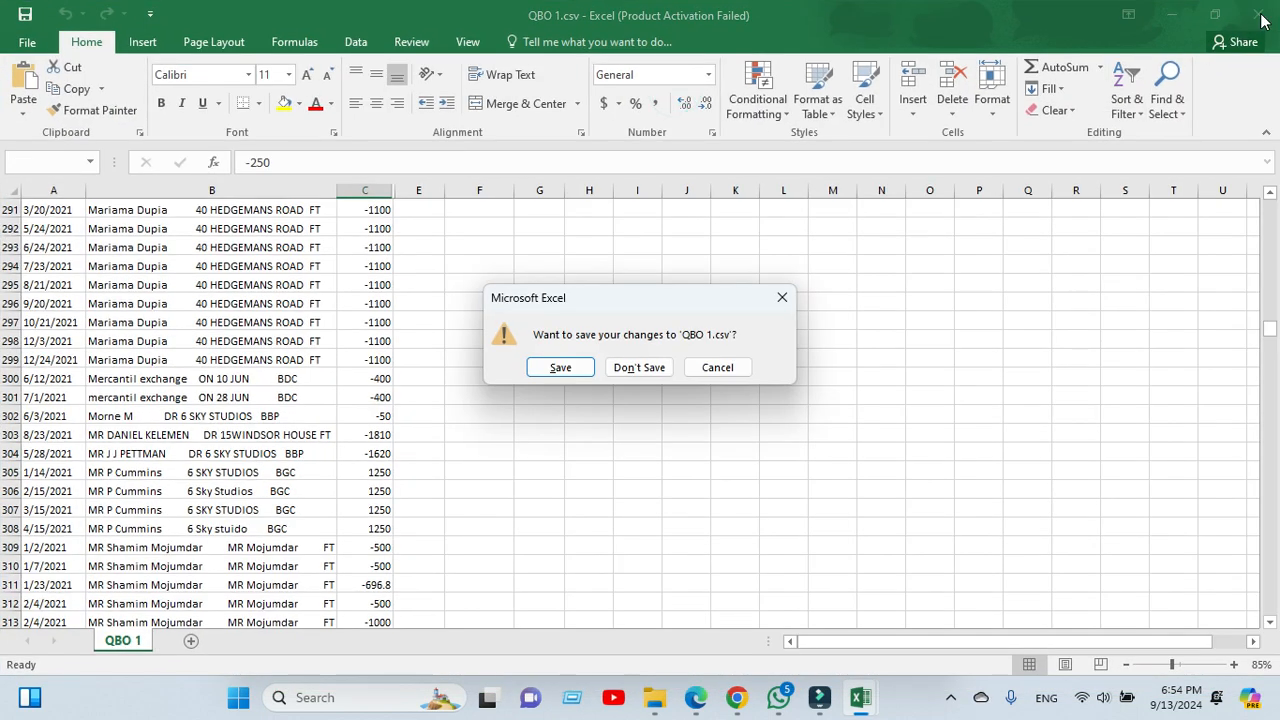
pyautogui.click(575, 367)
pyautogui.click(572, 402)
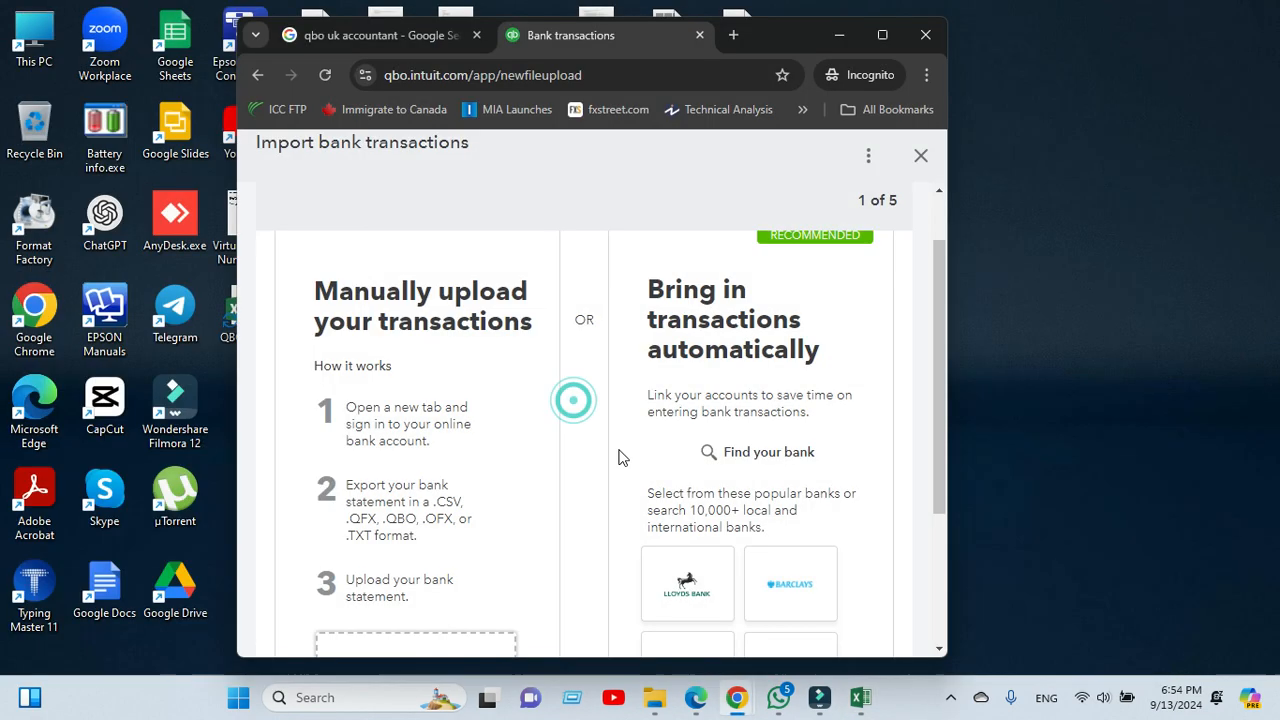
# - Move the browser window aside to uncover QBO 1.csv on the desktop and bring the manual upload area into view
pyautogui.moveTo(770, 36); pyautogui.dragTo(1131, 188)
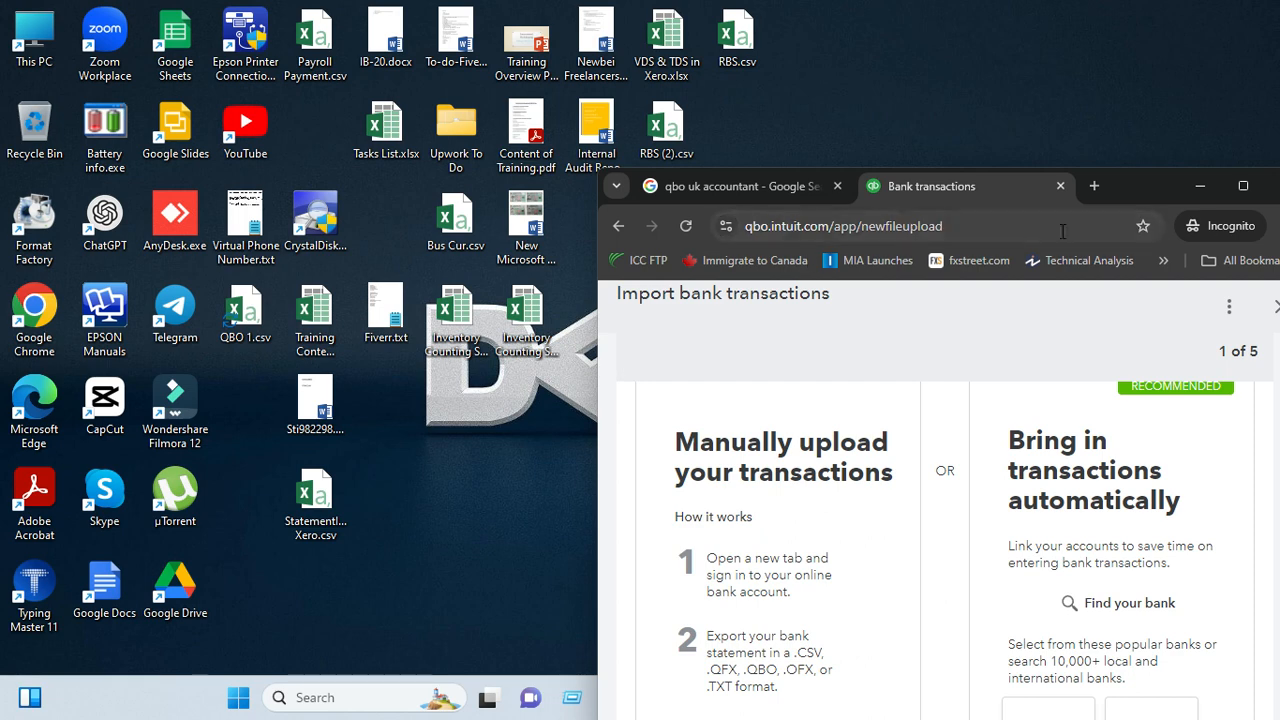
pyautogui.moveTo(1140, 193); pyautogui.dragTo(1057, 40)
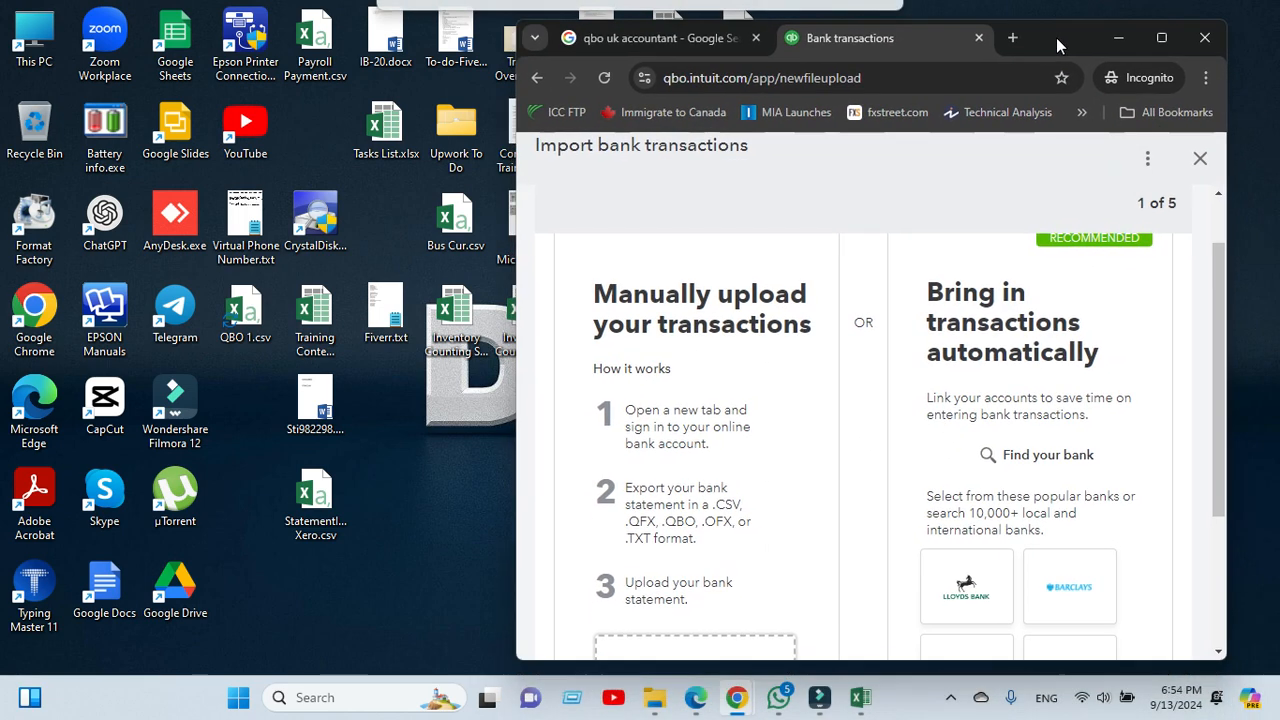
pyautogui.scroll(-3, 787, 310)
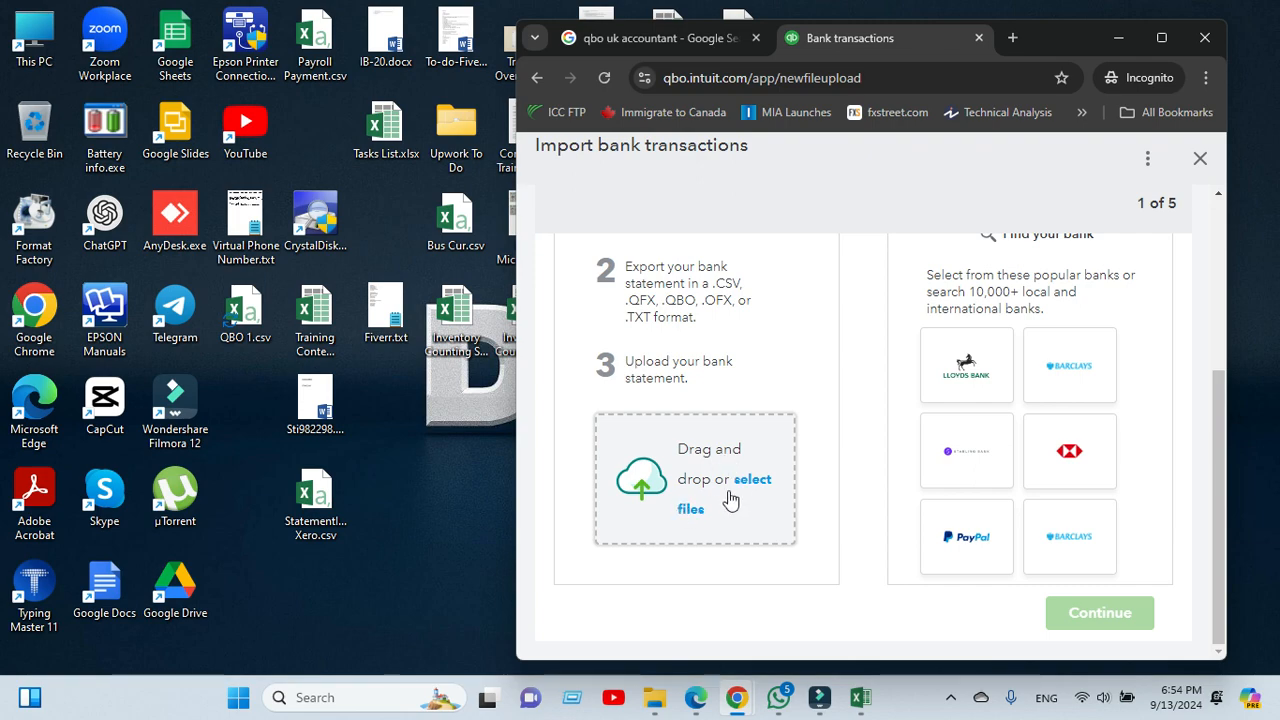
# - Check the contents of QBO 1.csv from the desktop, close it, and minimise the Working Docs workbook
pyautogui.doubleClick(245, 318)
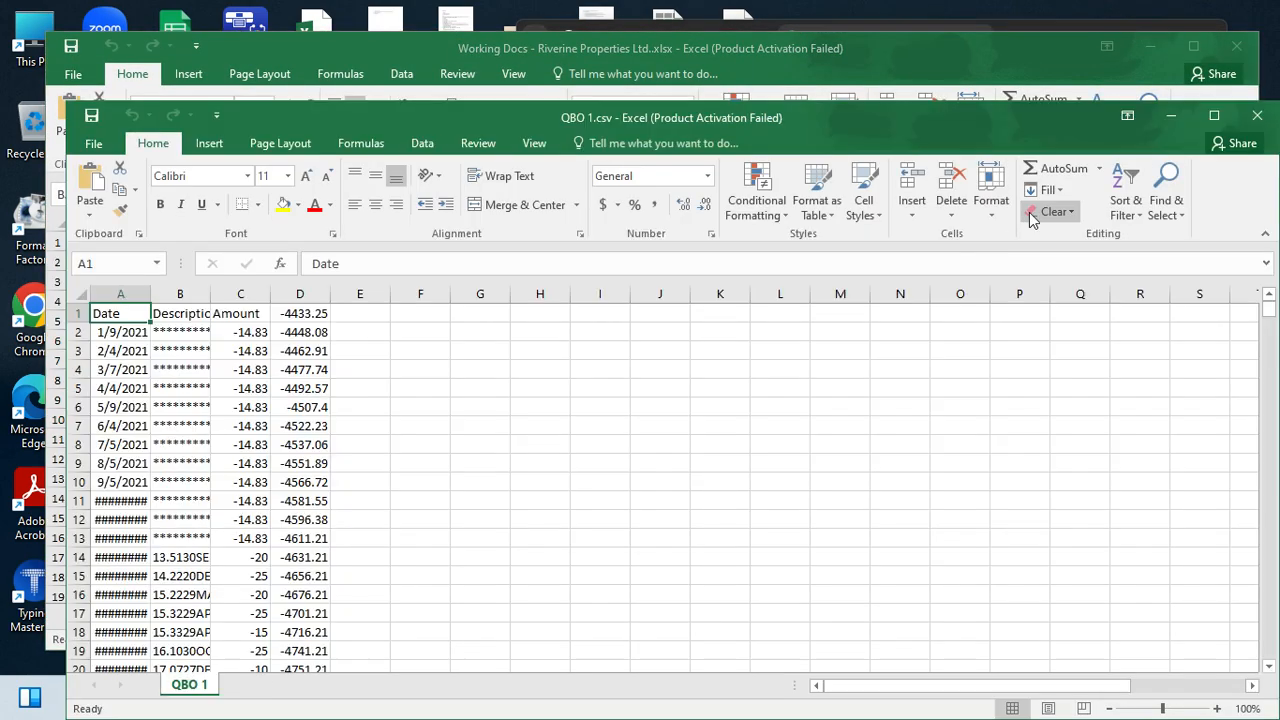
pyautogui.click(1257, 116)
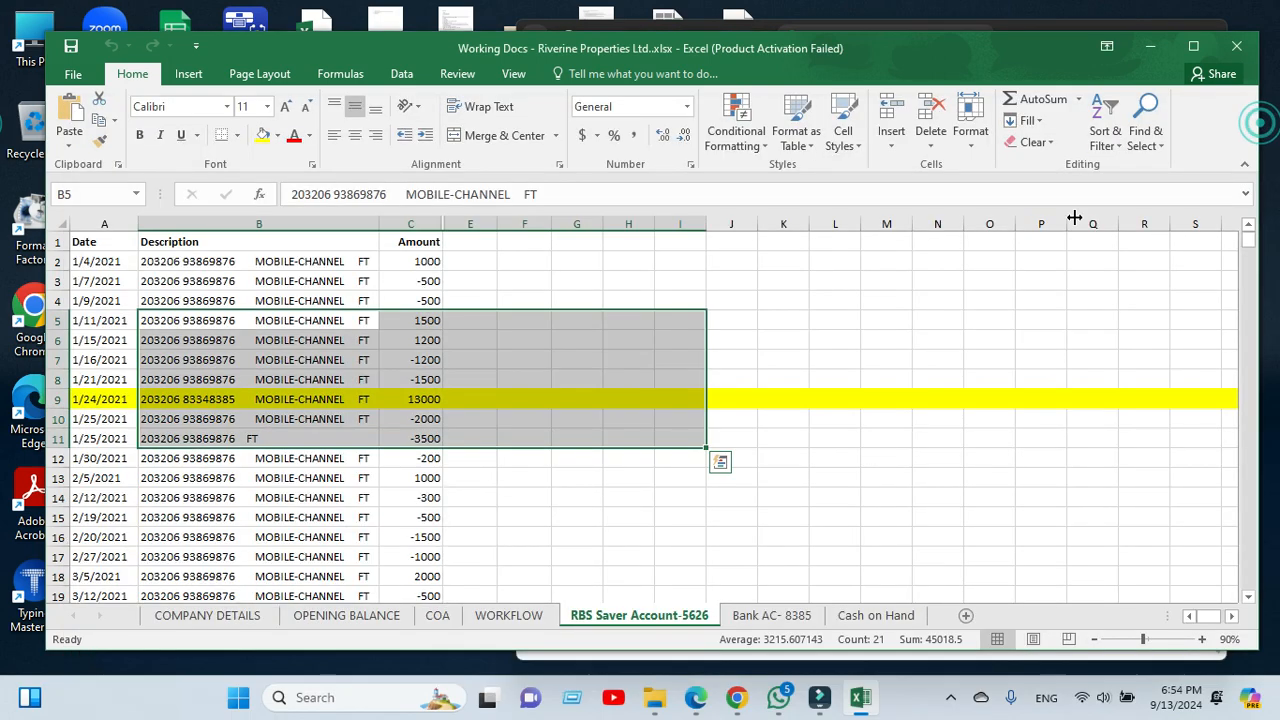
pyautogui.click(1152, 44)
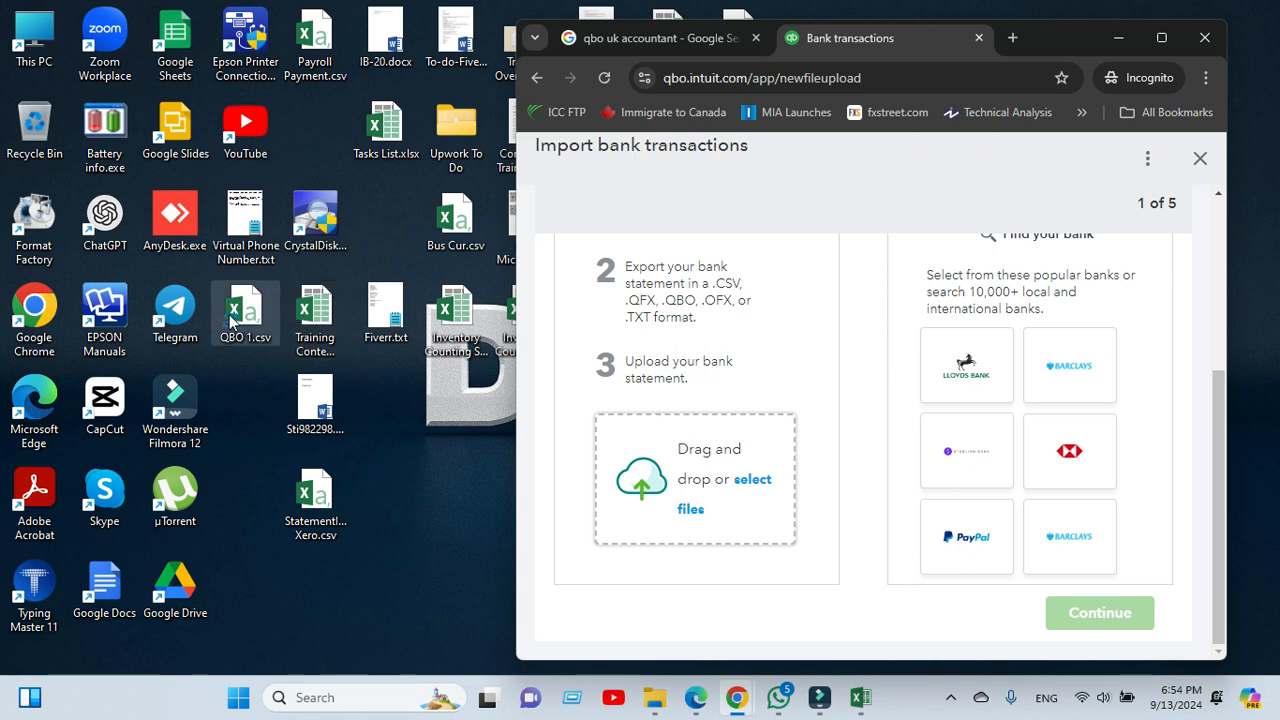
# - Upload QBO 1.csv from the desktop as the bank statement, maximise the browser, and continue to the account selection
pyautogui.moveTo(240, 313); pyautogui.dragTo(690, 490)
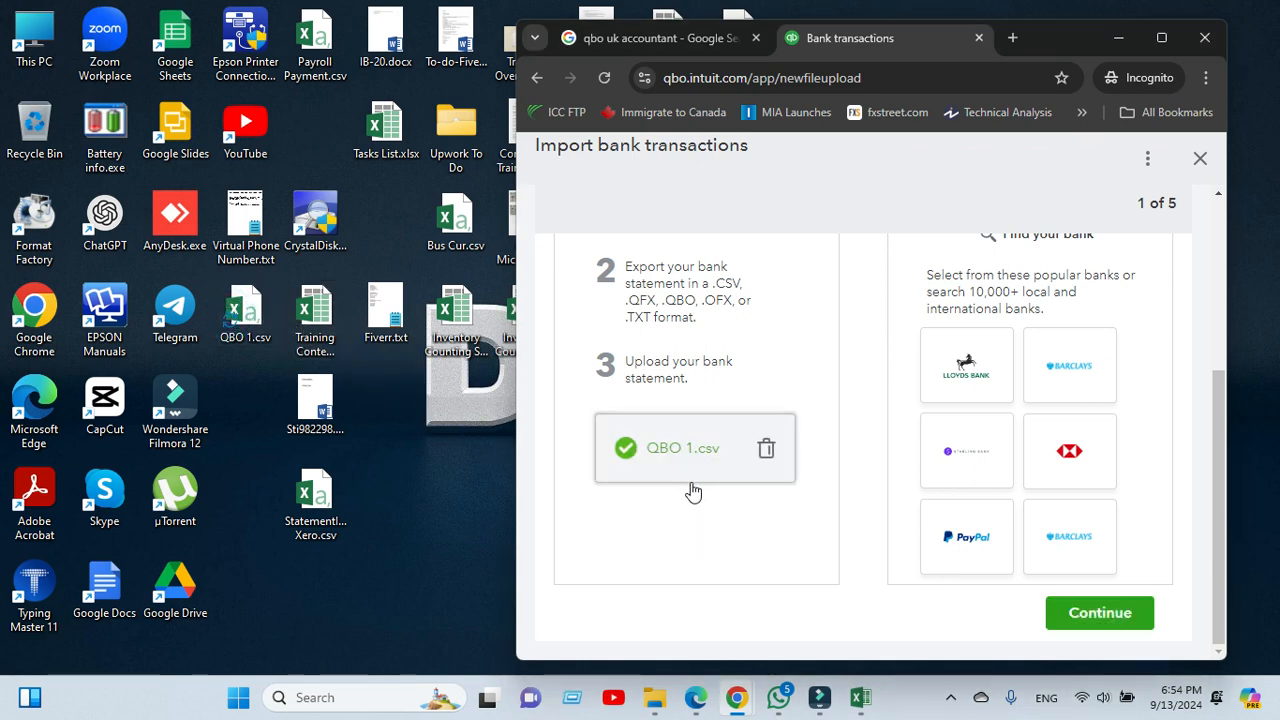
pyautogui.click(1163, 38)
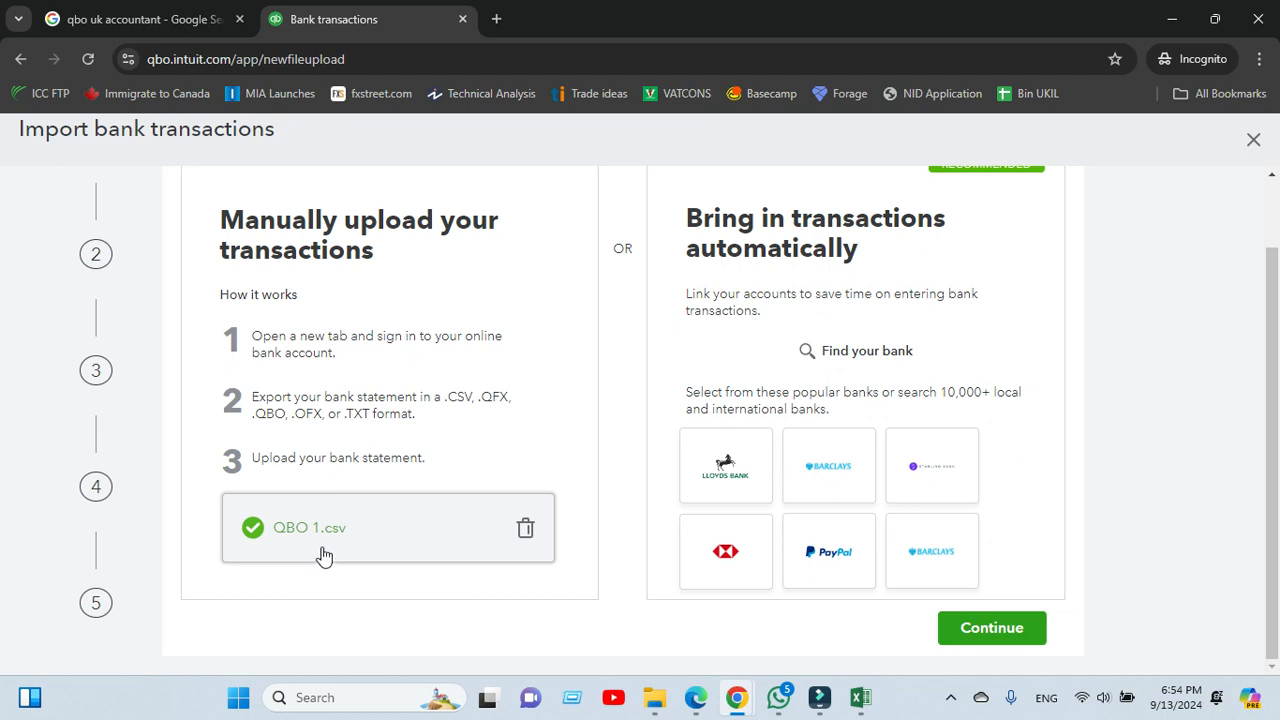
pyautogui.click(975, 628)
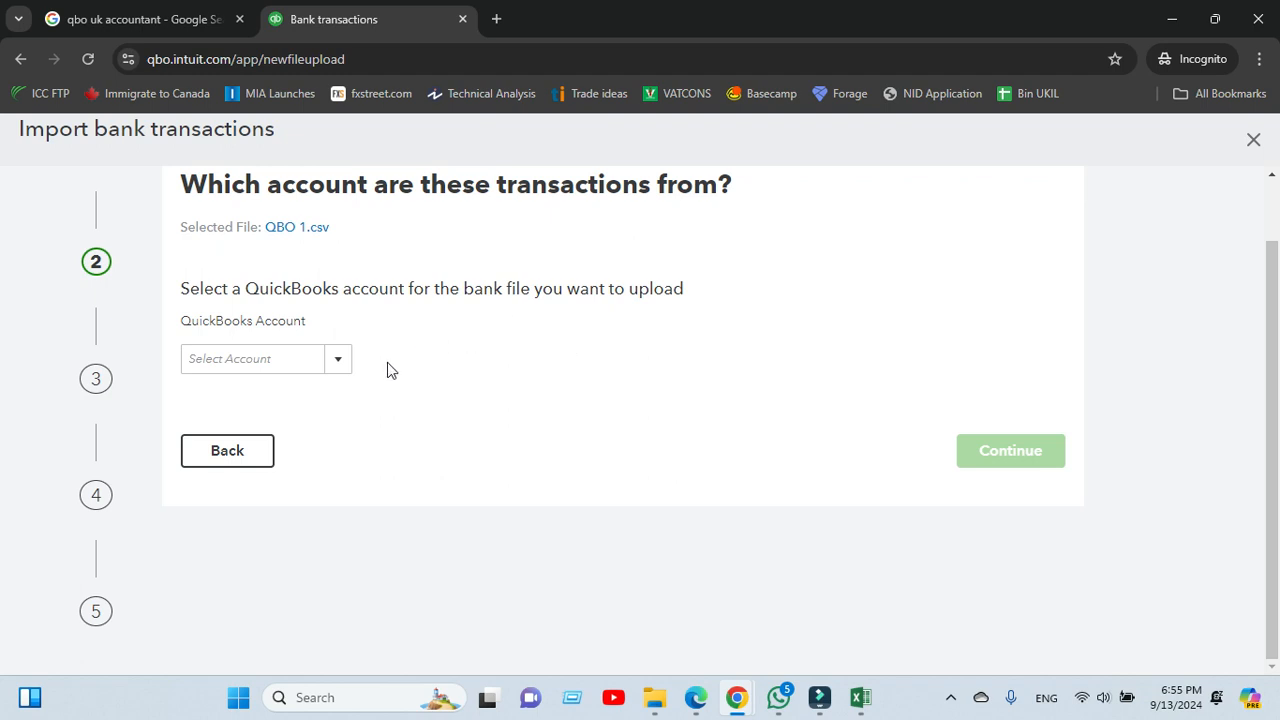
# - Choose the 2350 Business CA account in GBP for the uploaded transactions and continue to the file setup
pyautogui.click(338, 358)
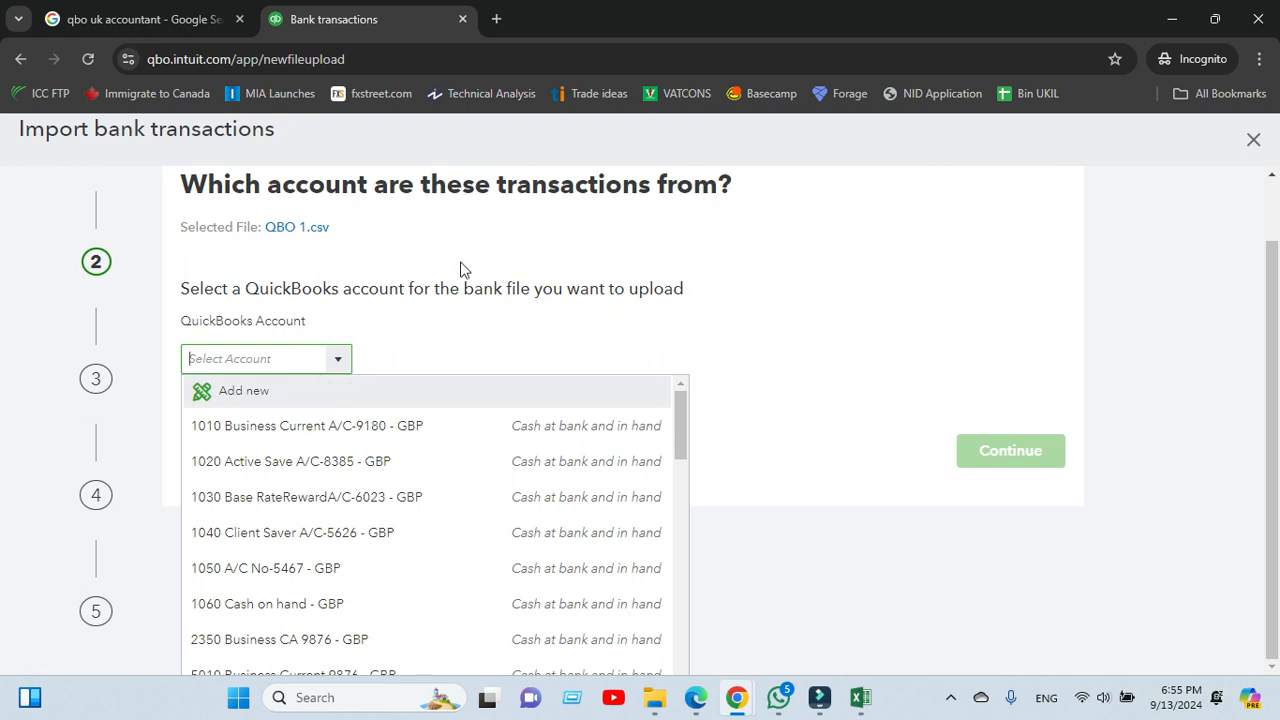
pyautogui.scroll(-3, 557, 510)
pyautogui.scroll(-5, 547, 515)
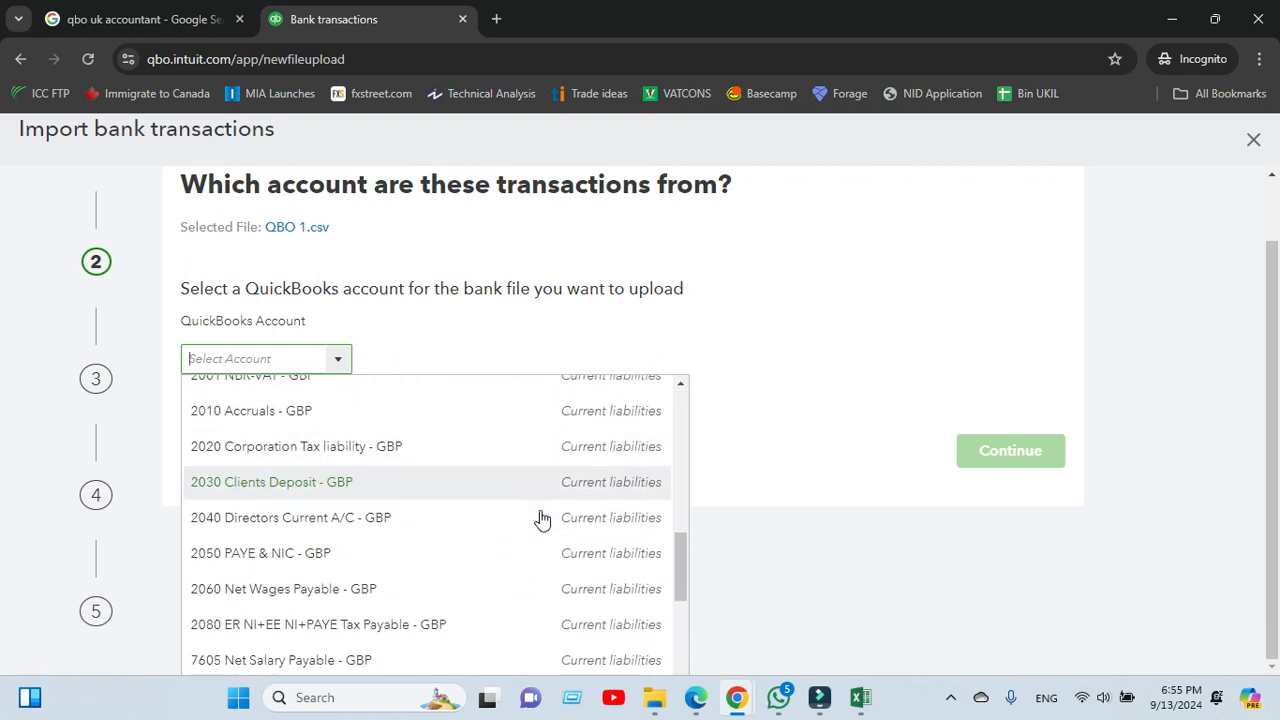
pyautogui.scroll(-5, 510, 508)
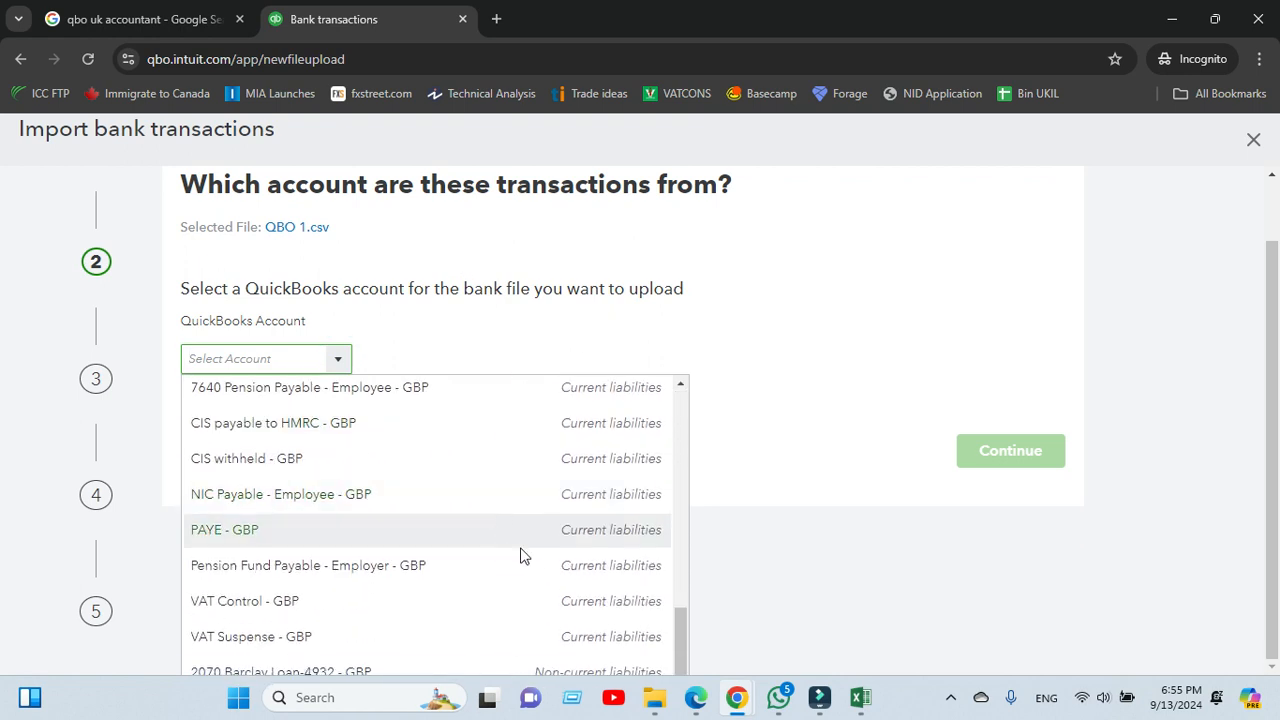
pyautogui.scroll(5, 445, 557)
pyautogui.scroll(4, 449, 558)
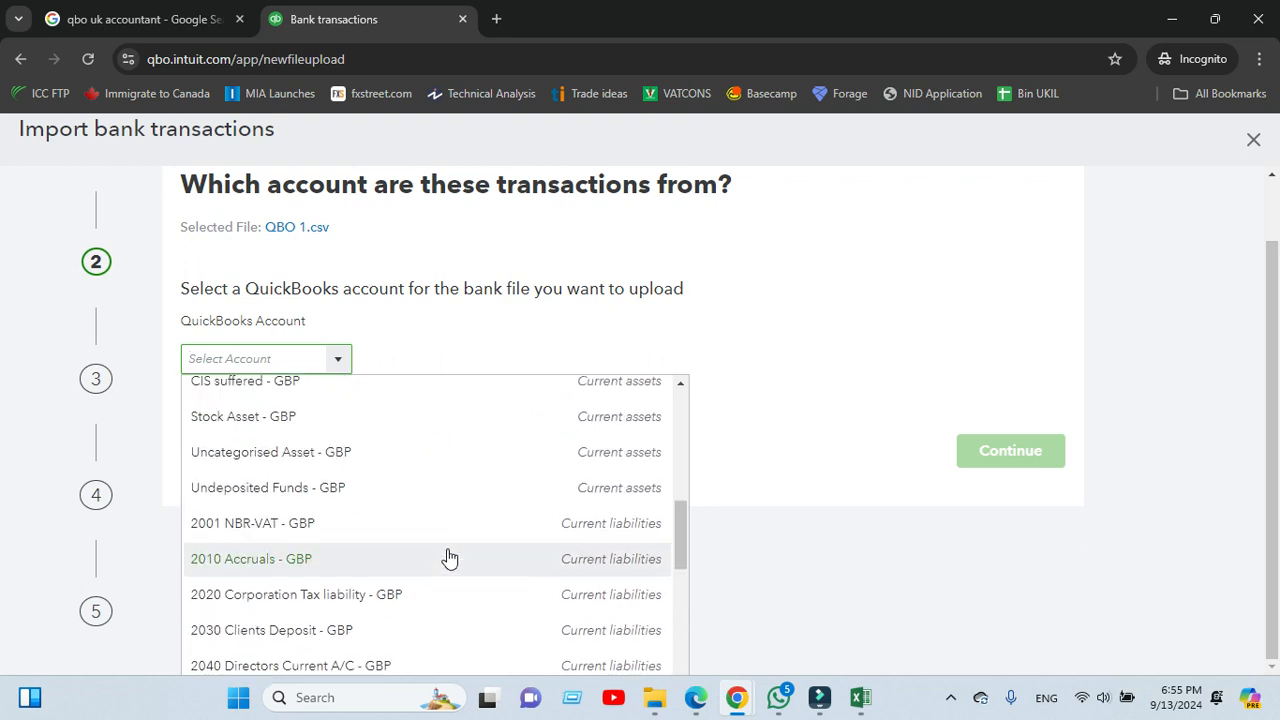
pyautogui.scroll(1, 449, 558)
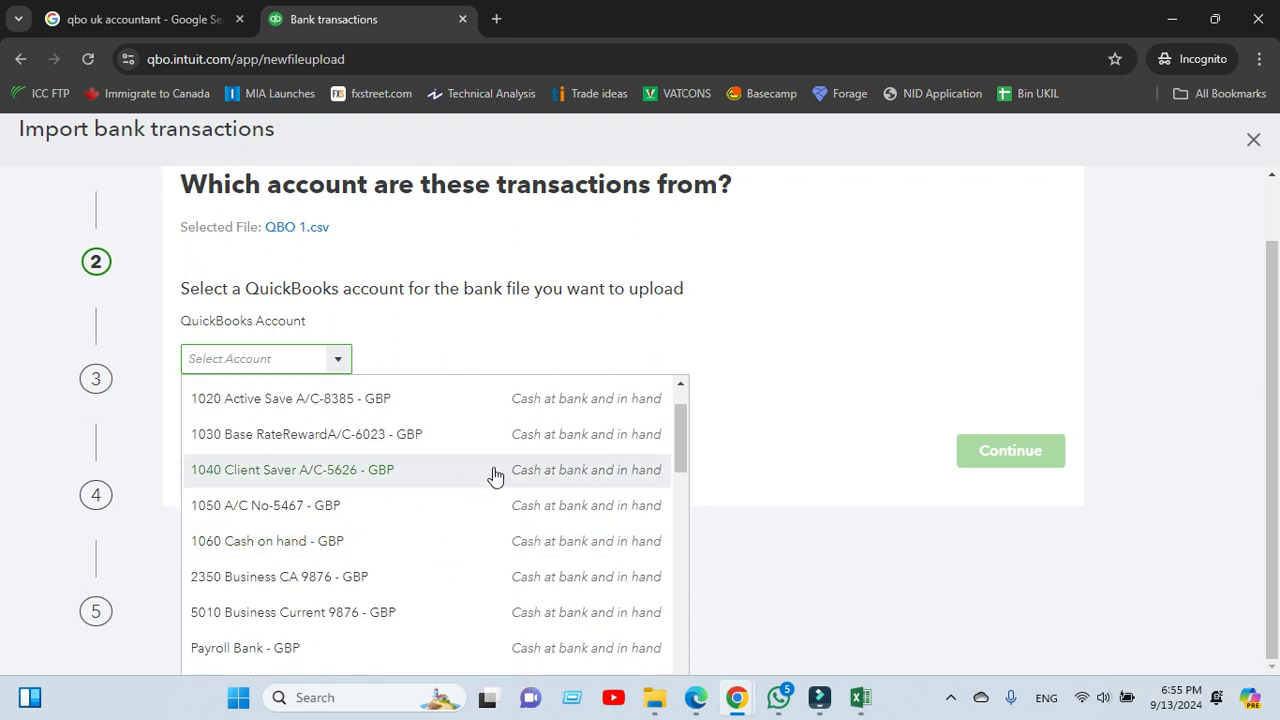
pyautogui.scroll(1, 563, 442)
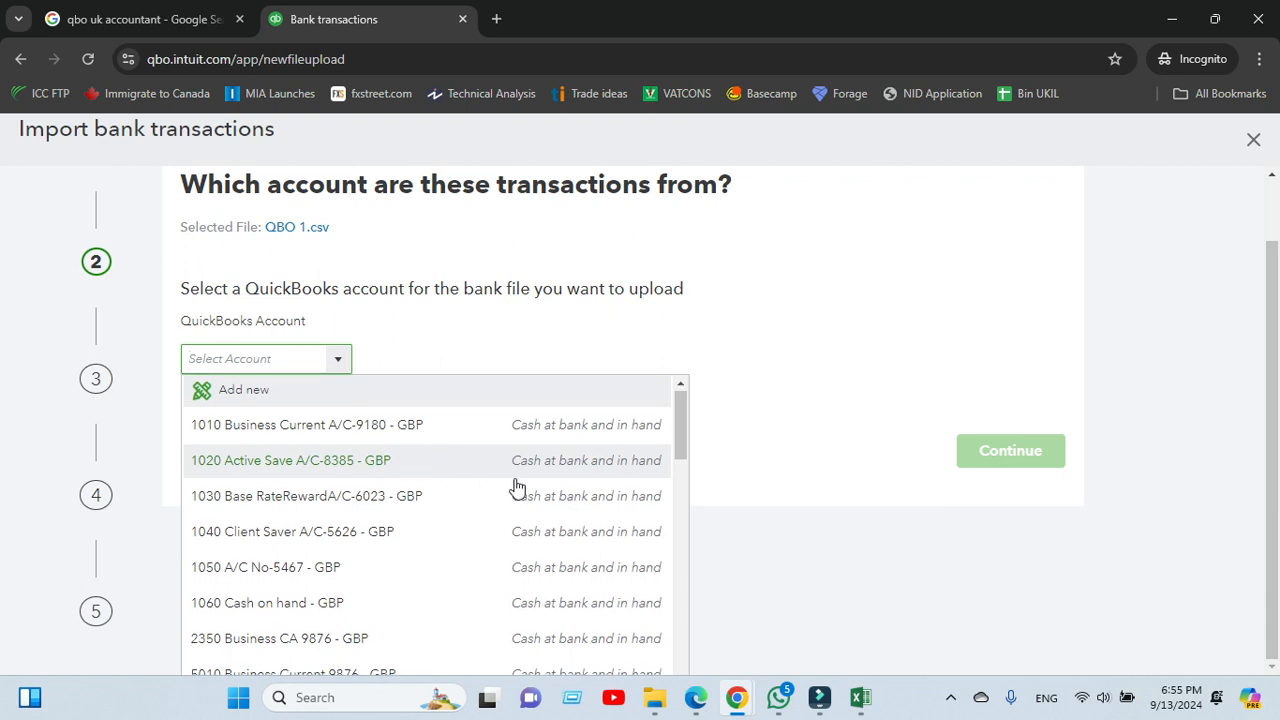
pyautogui.scroll(-10, 514, 486)
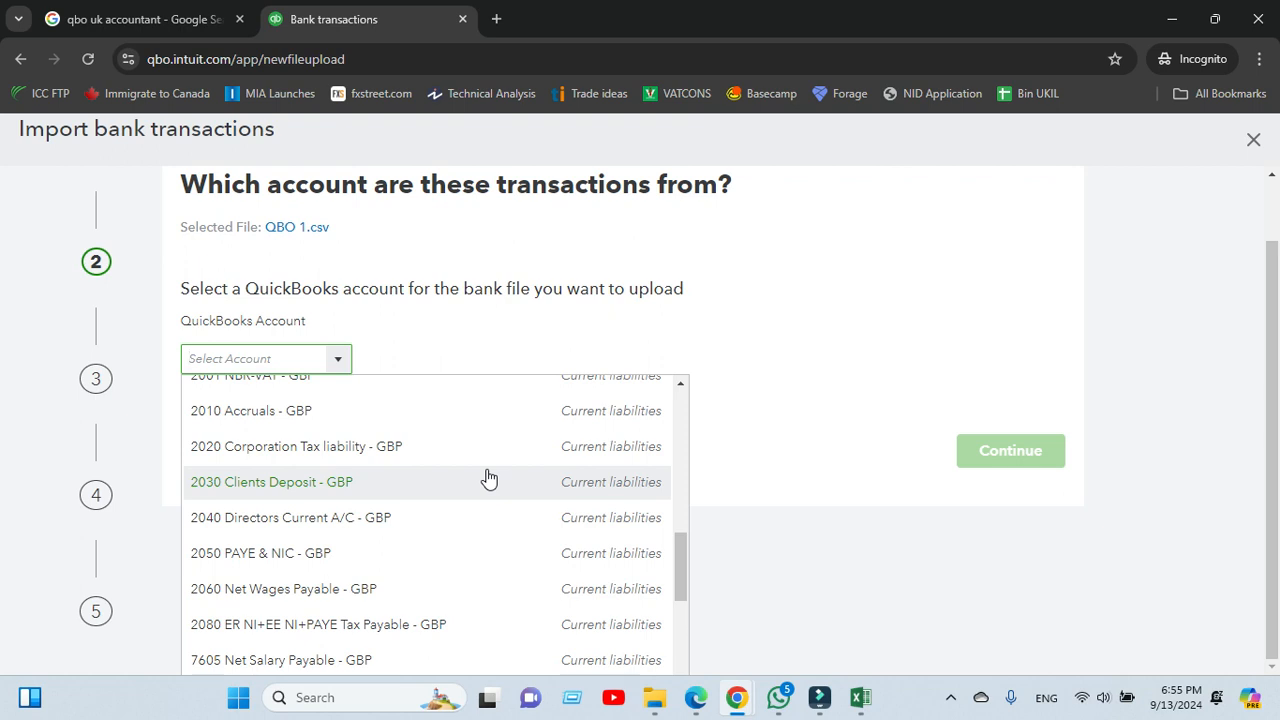
pyautogui.scroll(5, 470, 480)
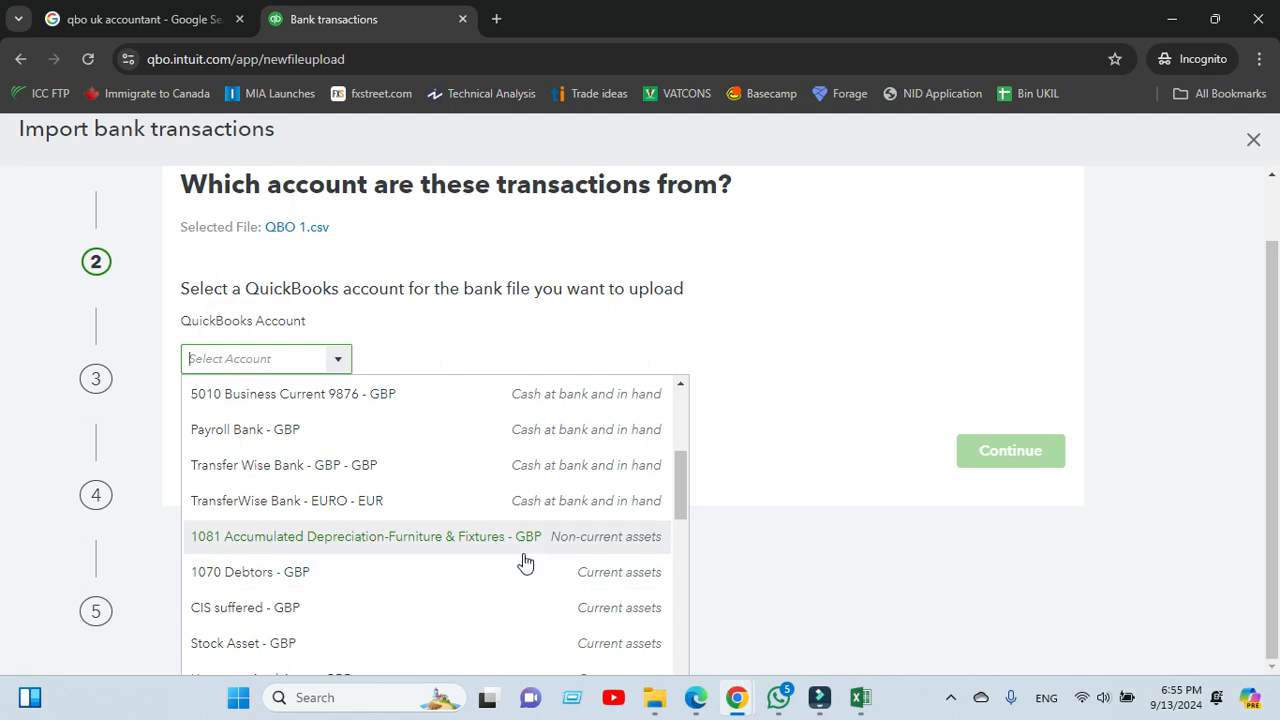
pyautogui.scroll(-10, 516, 560)
pyautogui.scroll(10, 489, 577)
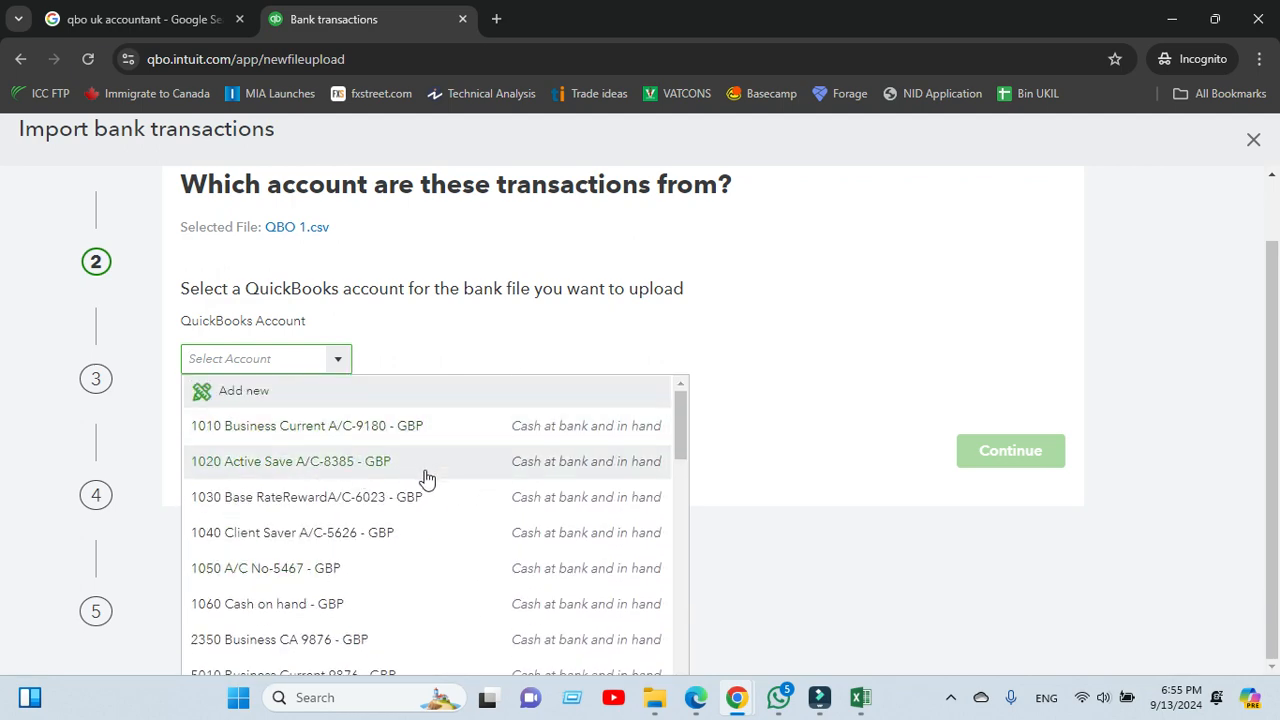
pyautogui.scroll(-6, 400, 500)
pyautogui.scroll(5, 390, 515)
pyautogui.scroll(1, 389, 517)
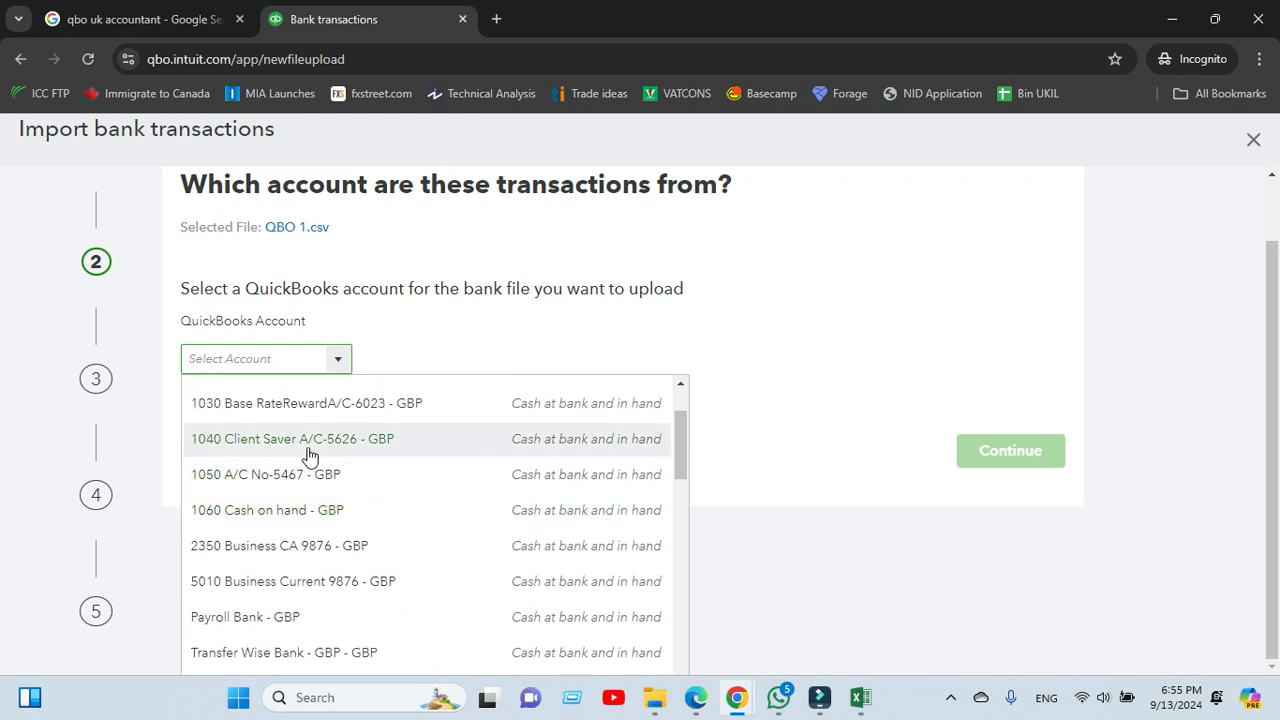
pyautogui.click(313, 556)
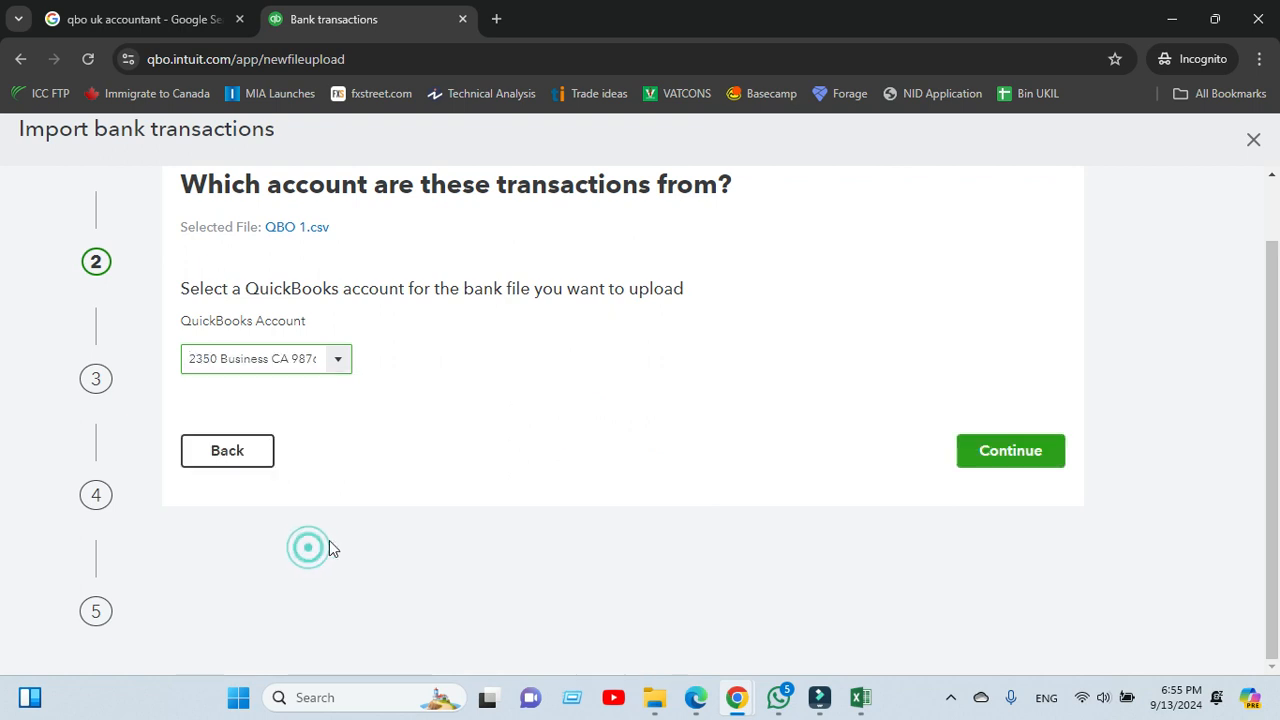
pyautogui.click(419, 389)
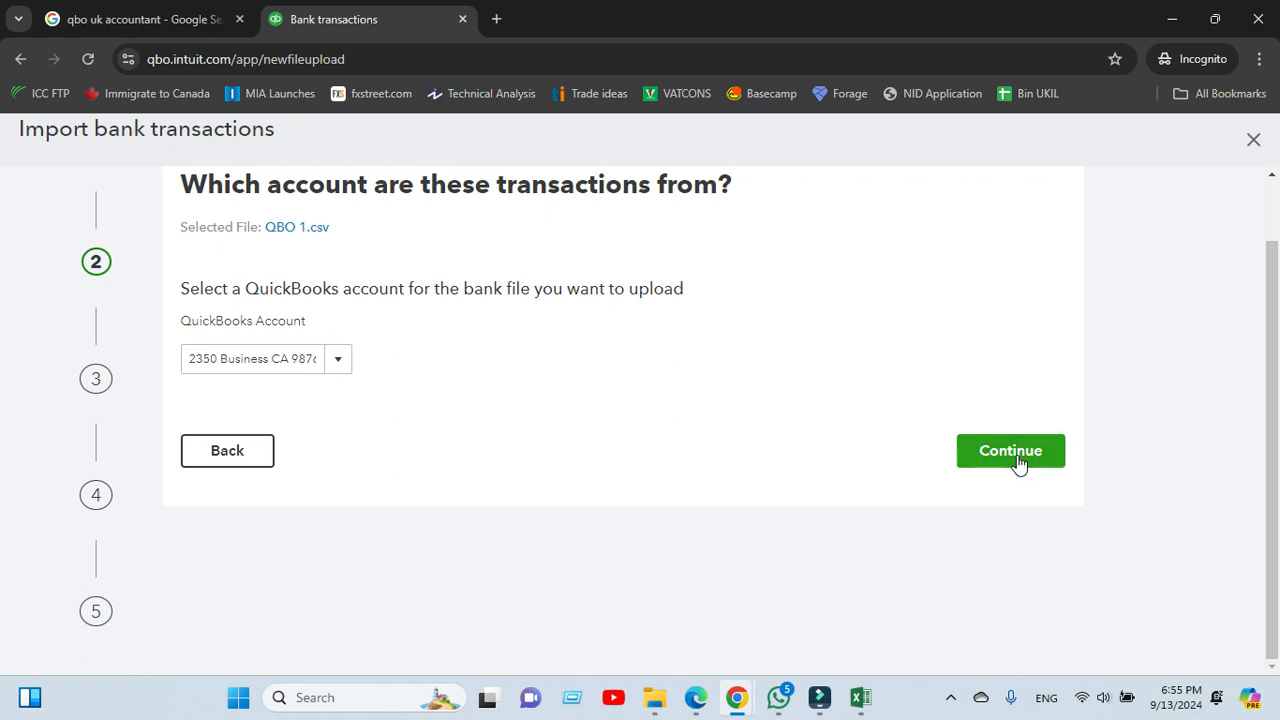
pyautogui.click(1018, 463)
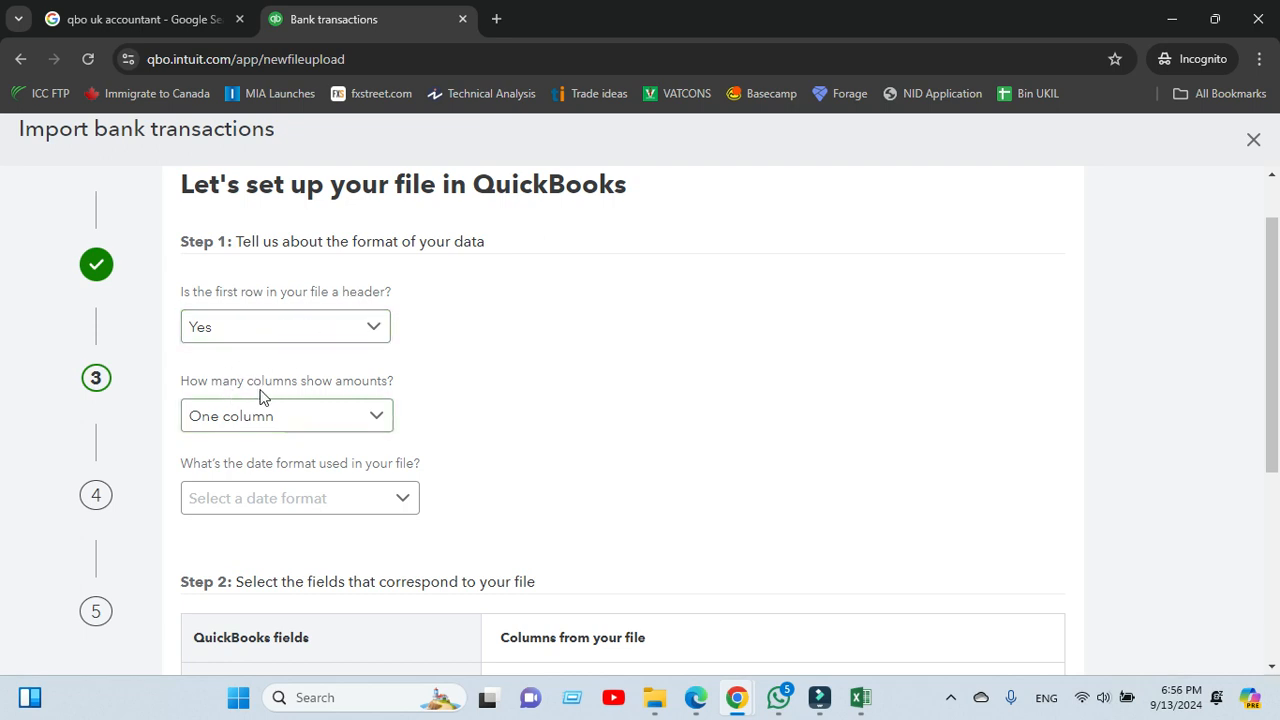
# - Try the two-column option for the amounts and set it back to one column
pyautogui.click(373, 420)
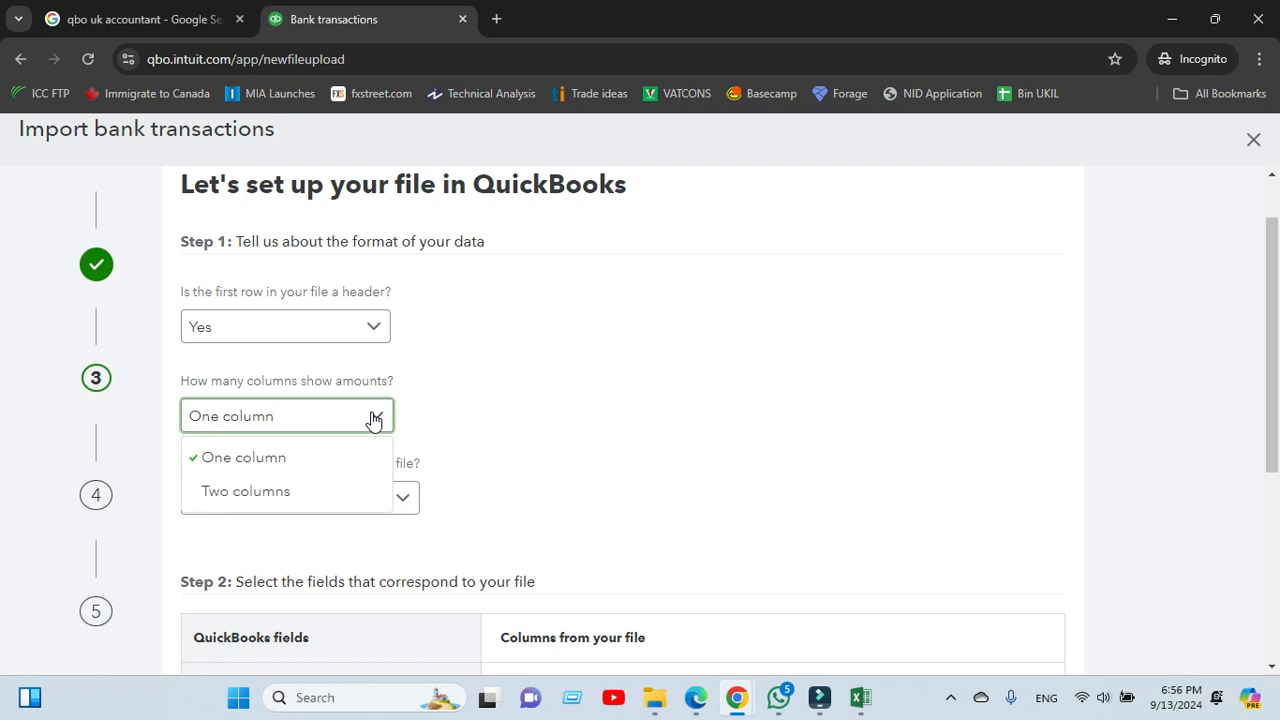
pyautogui.click(588, 425)
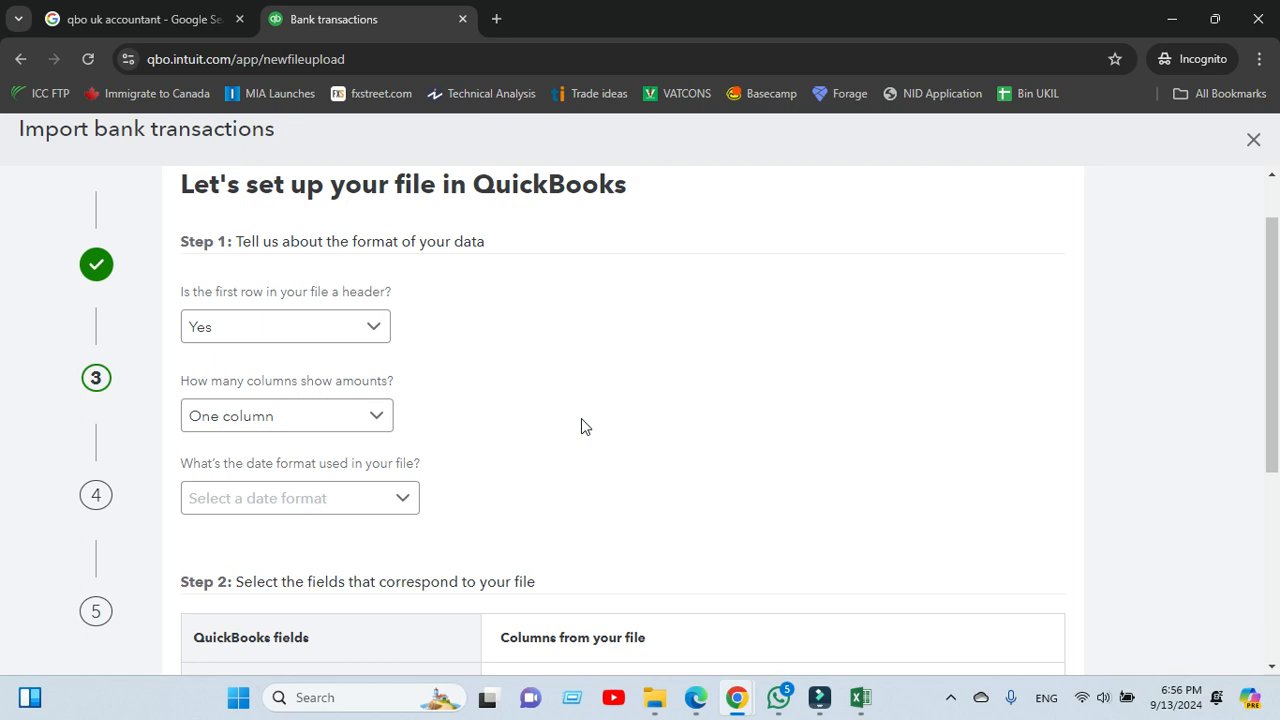
pyautogui.click(340, 420)
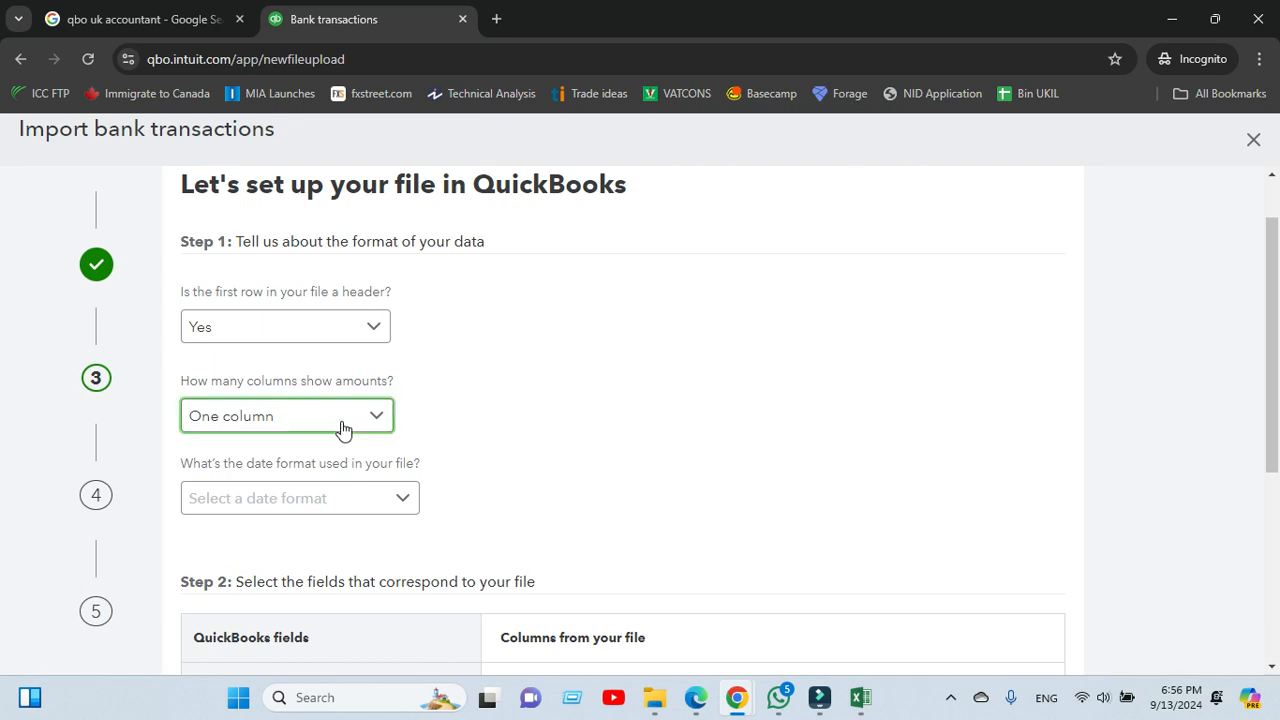
pyautogui.click(277, 493)
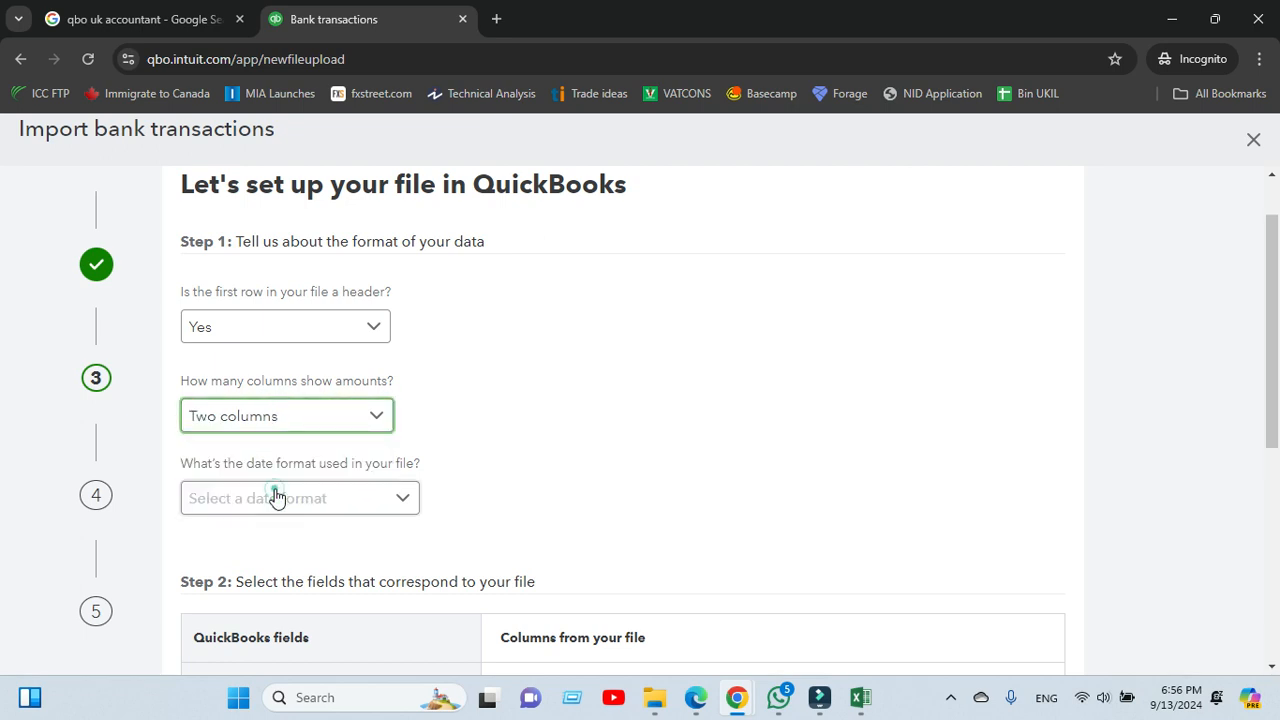
pyautogui.click(369, 413)
pyautogui.click(295, 450)
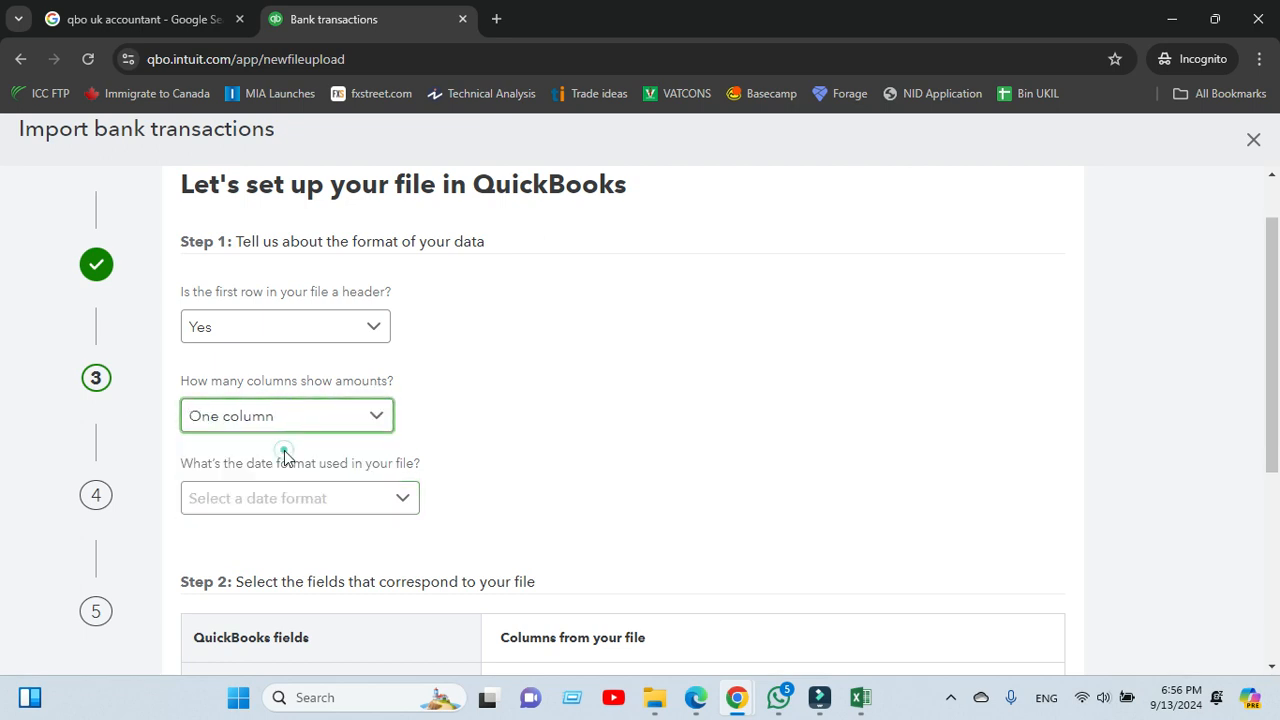
pyautogui.click(517, 389)
# - Check the date layout in the Working Docs Excel workbook, return to the browser, and set the file's date format to MM-dd-yyyy
pyautogui.scroll(-2, 352, 355)
pyautogui.scroll(1, 350, 355)
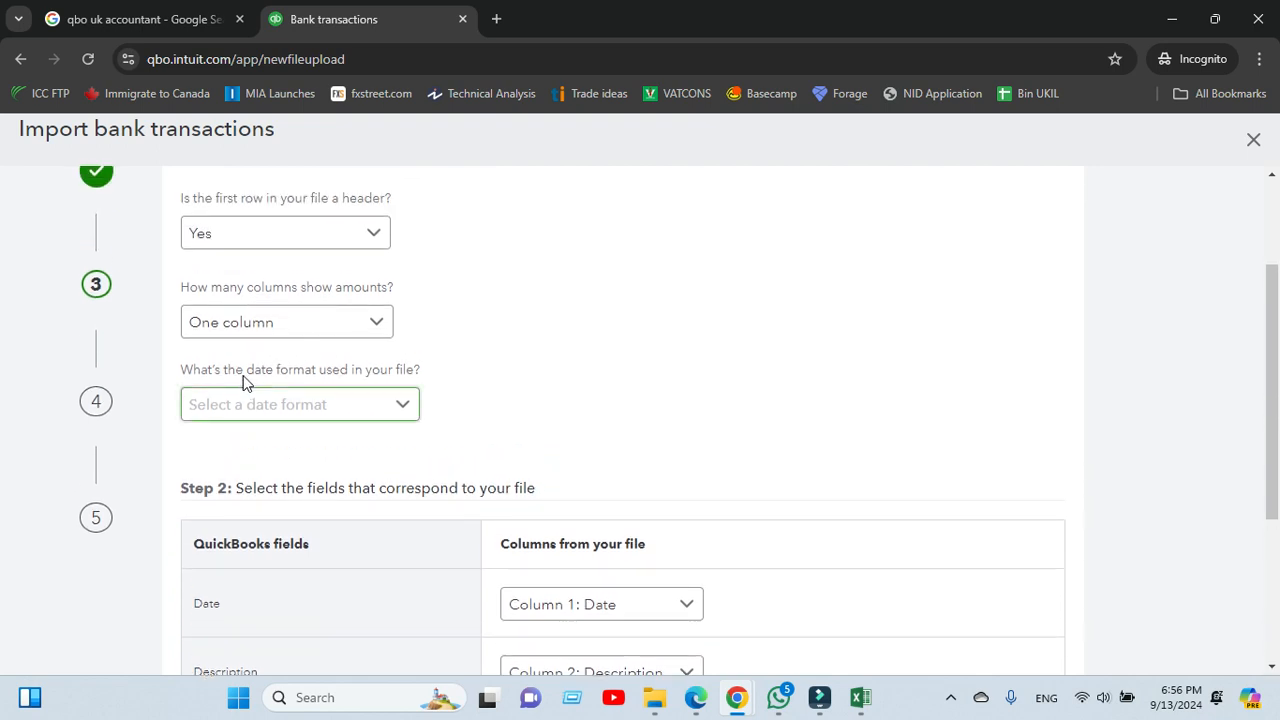
pyautogui.click(402, 402)
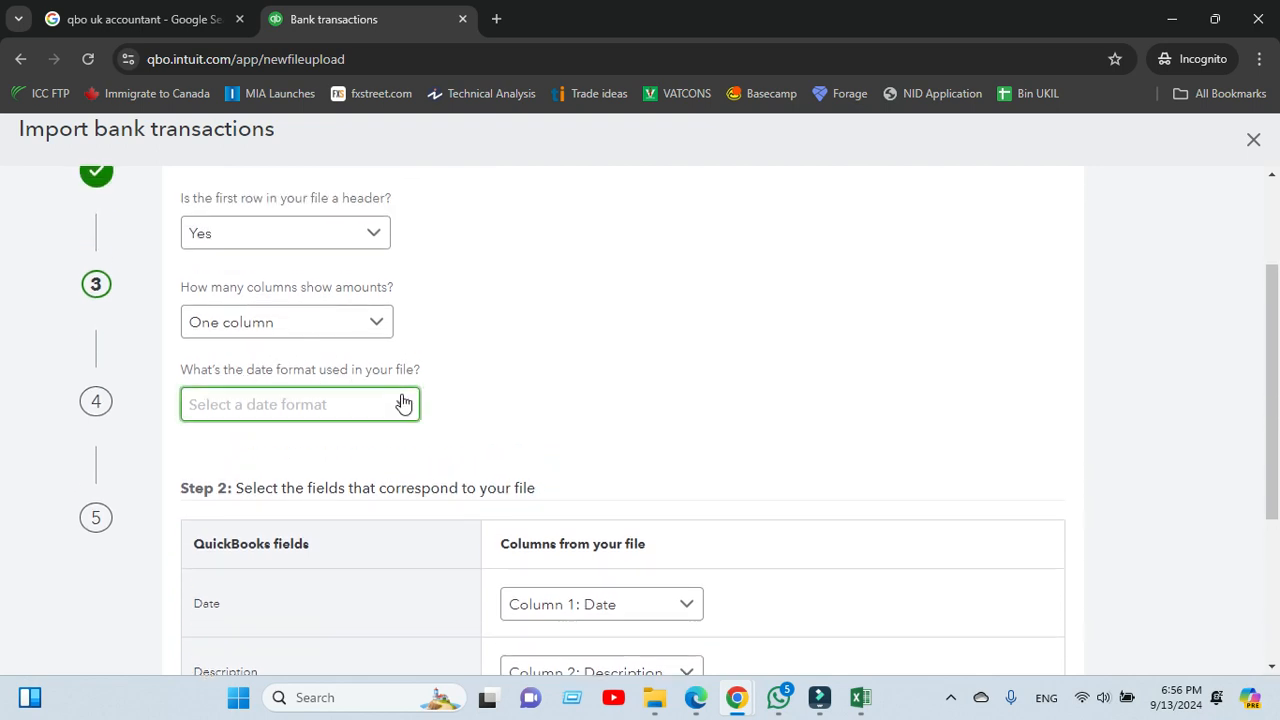
pyautogui.scroll(2, 540, 409)
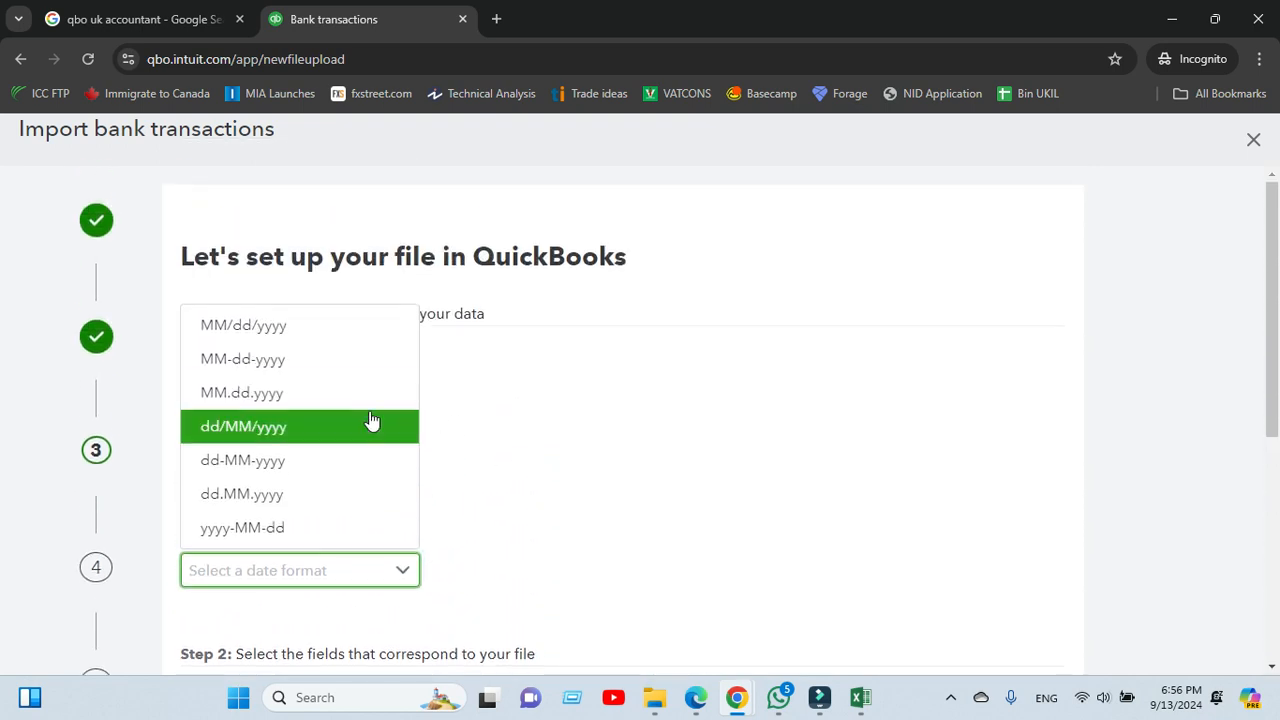
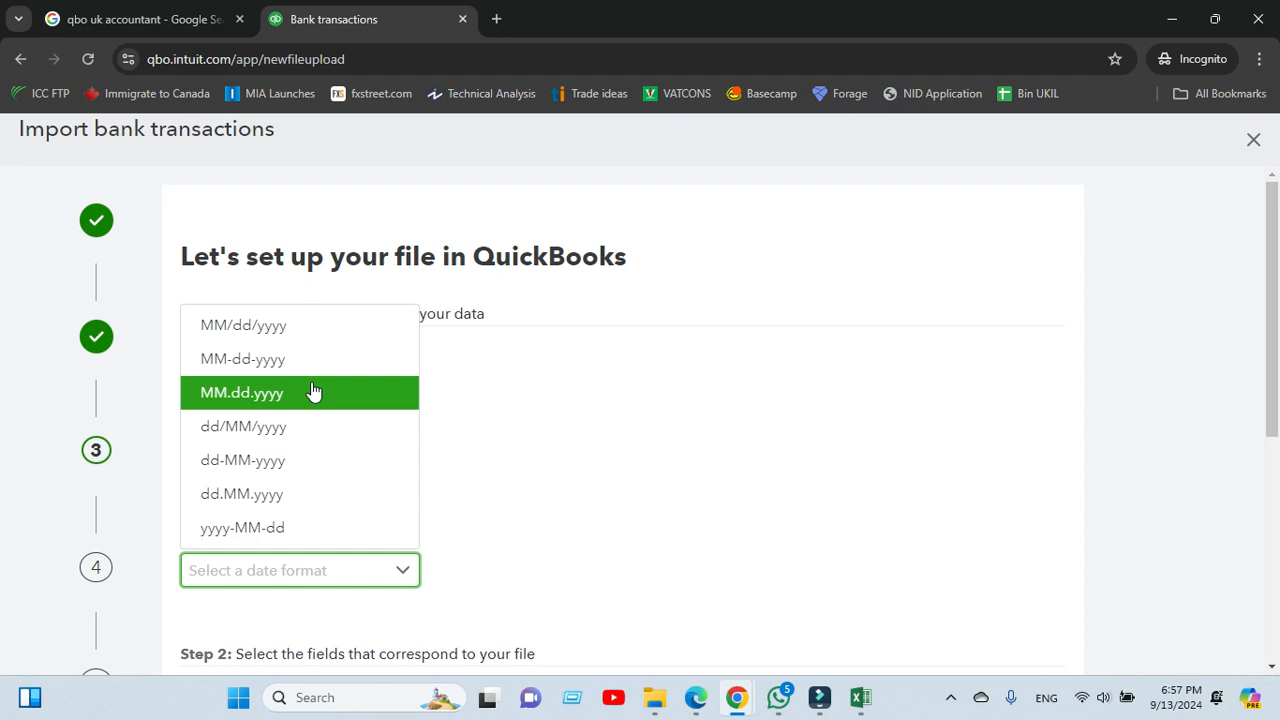
pyautogui.click(862, 700)
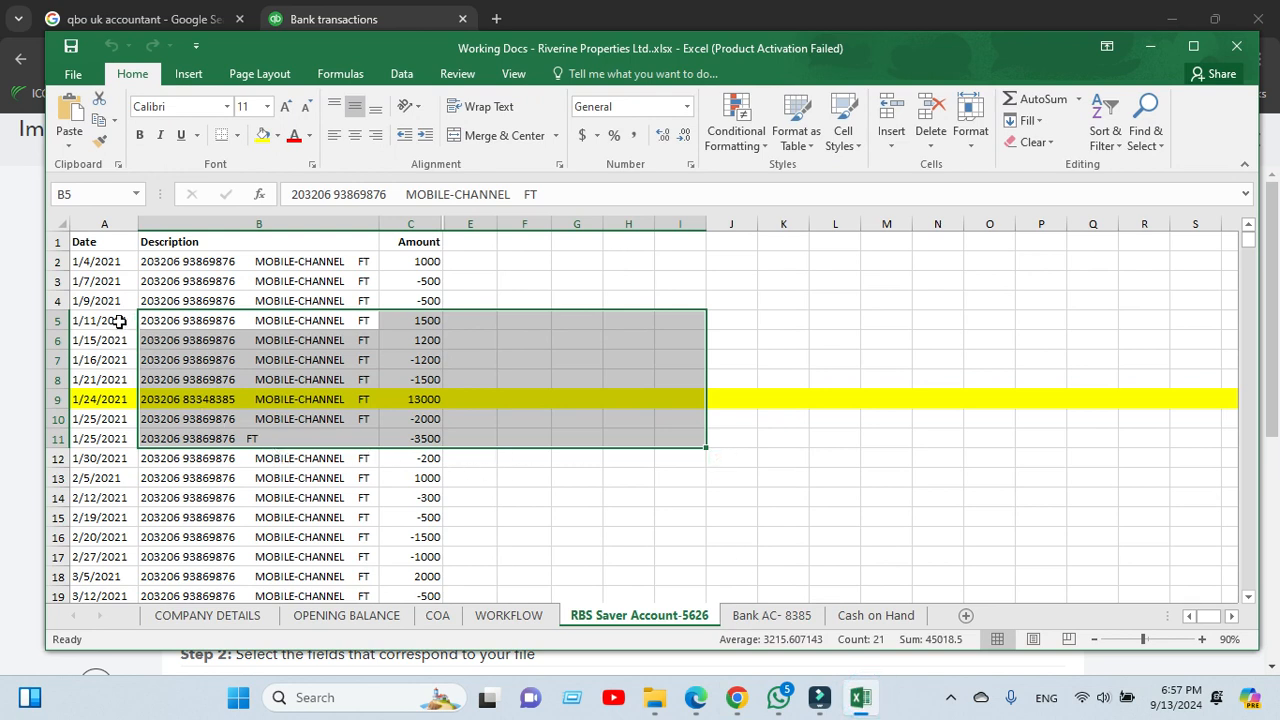
pyautogui.click(755, 445)
pyautogui.click(873, 478)
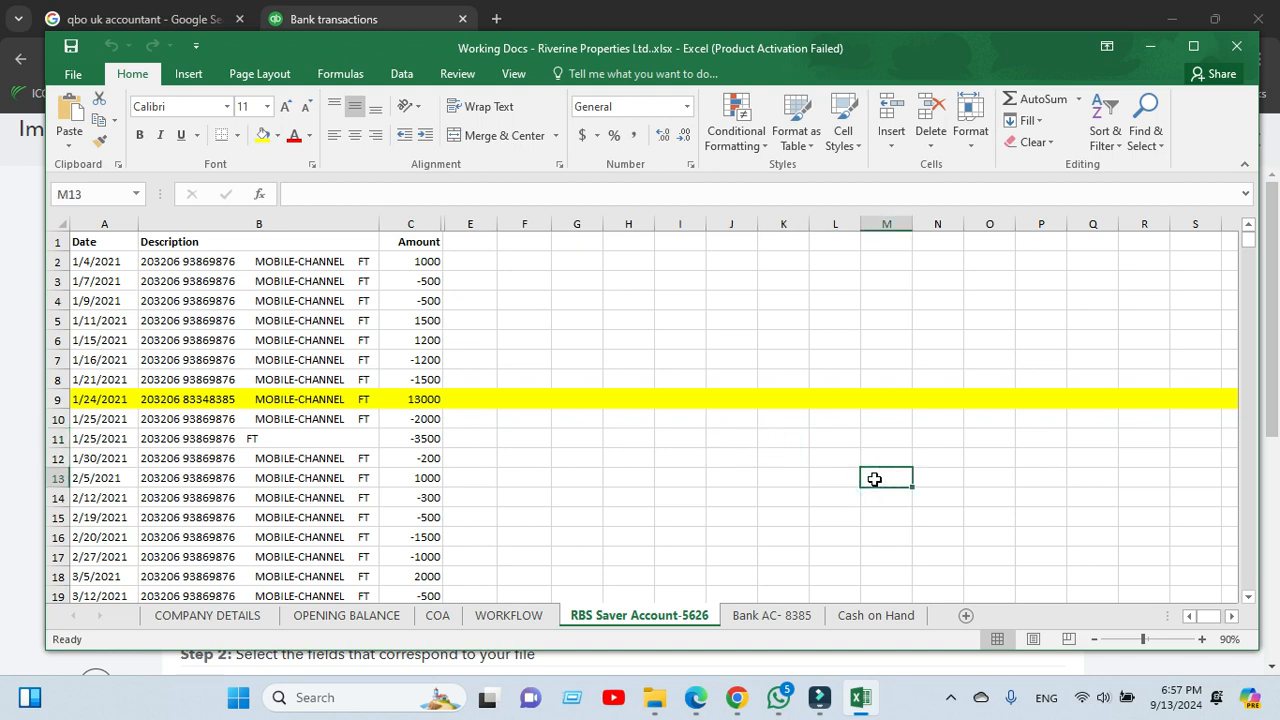
pyautogui.hotkey('alt', 'Tab')
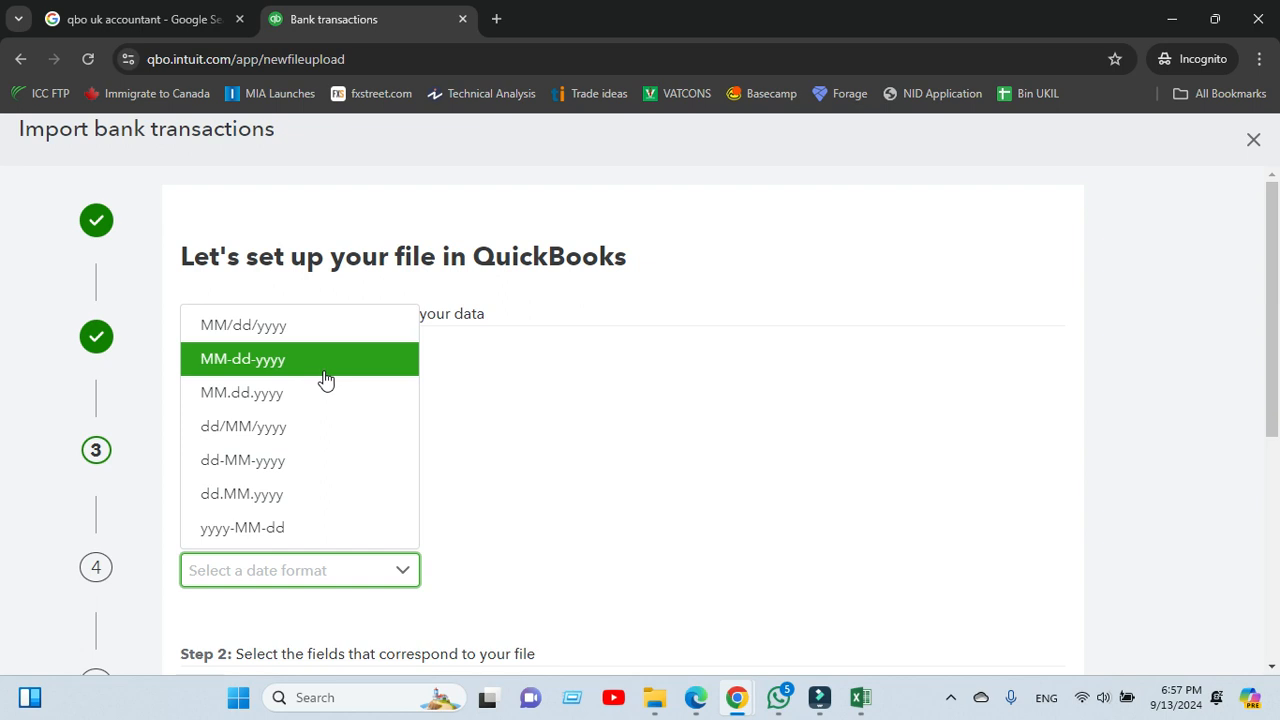
pyautogui.click(306, 370)
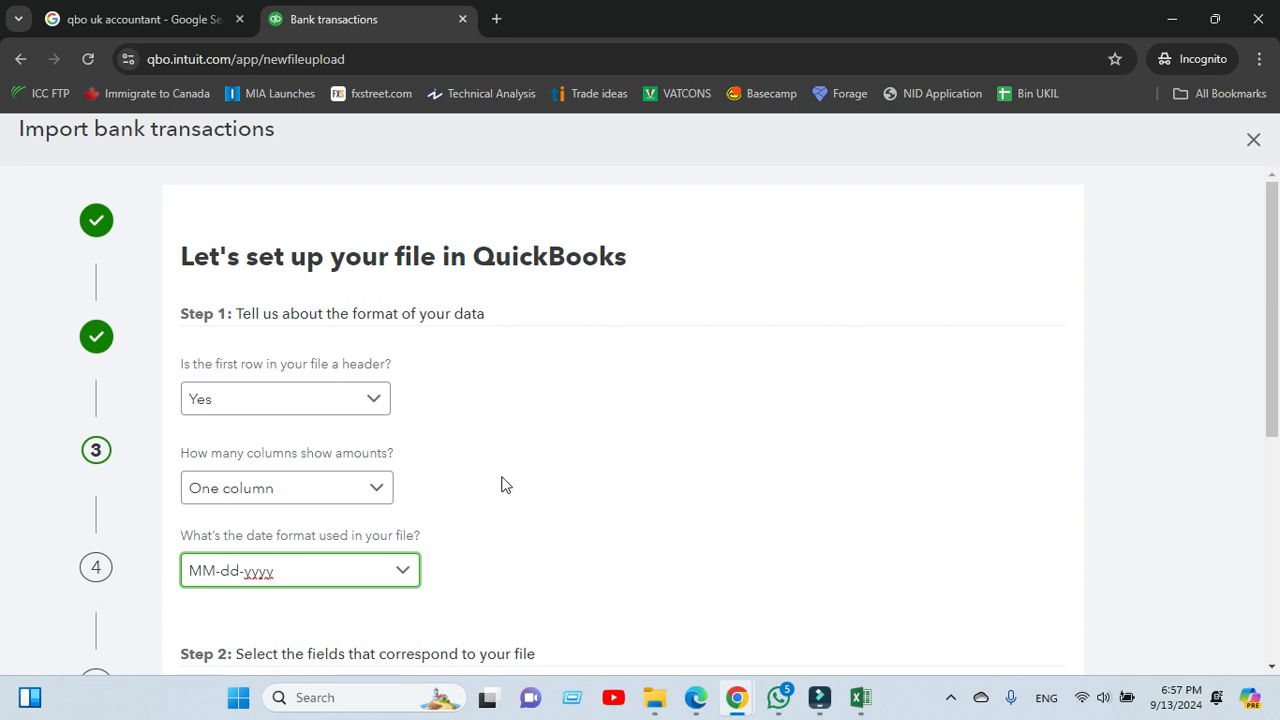
# - Review the file columns matched to Date, Description and Amount, and continue to the transaction verification
pyautogui.scroll(-2, 505, 485)
pyautogui.scroll(-2, 519, 440)
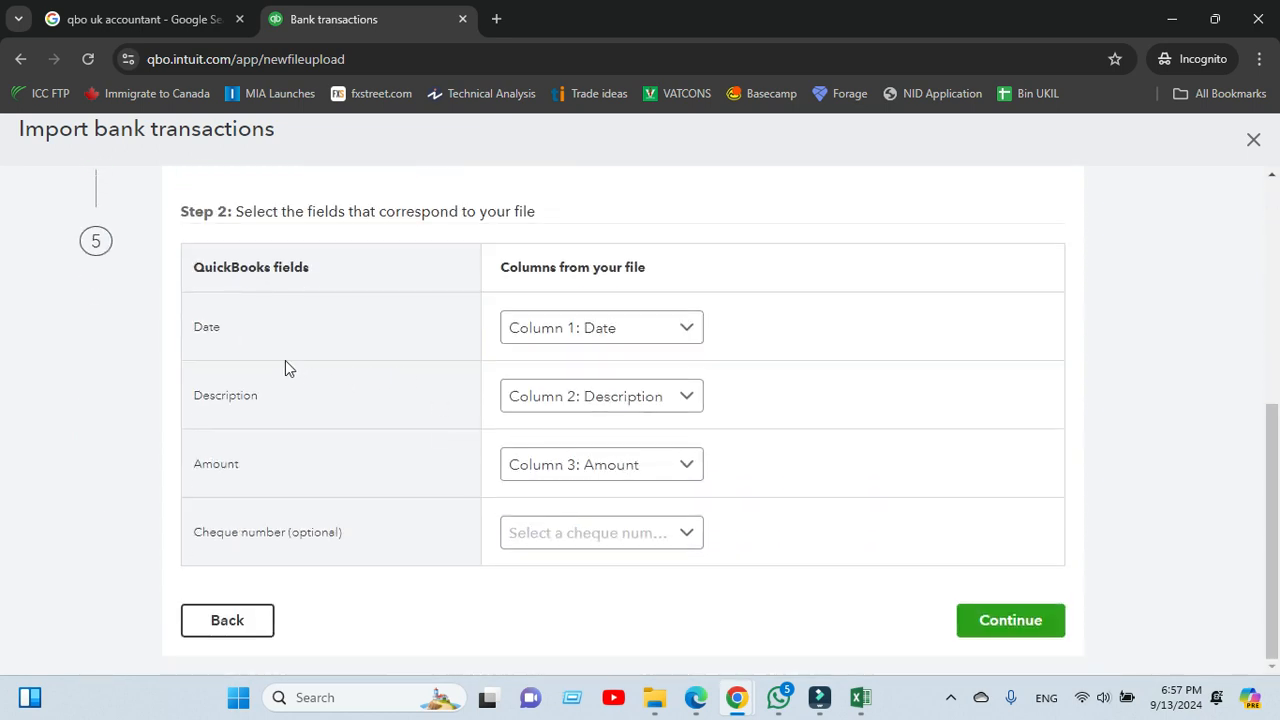
pyautogui.scroll(1, 287, 317)
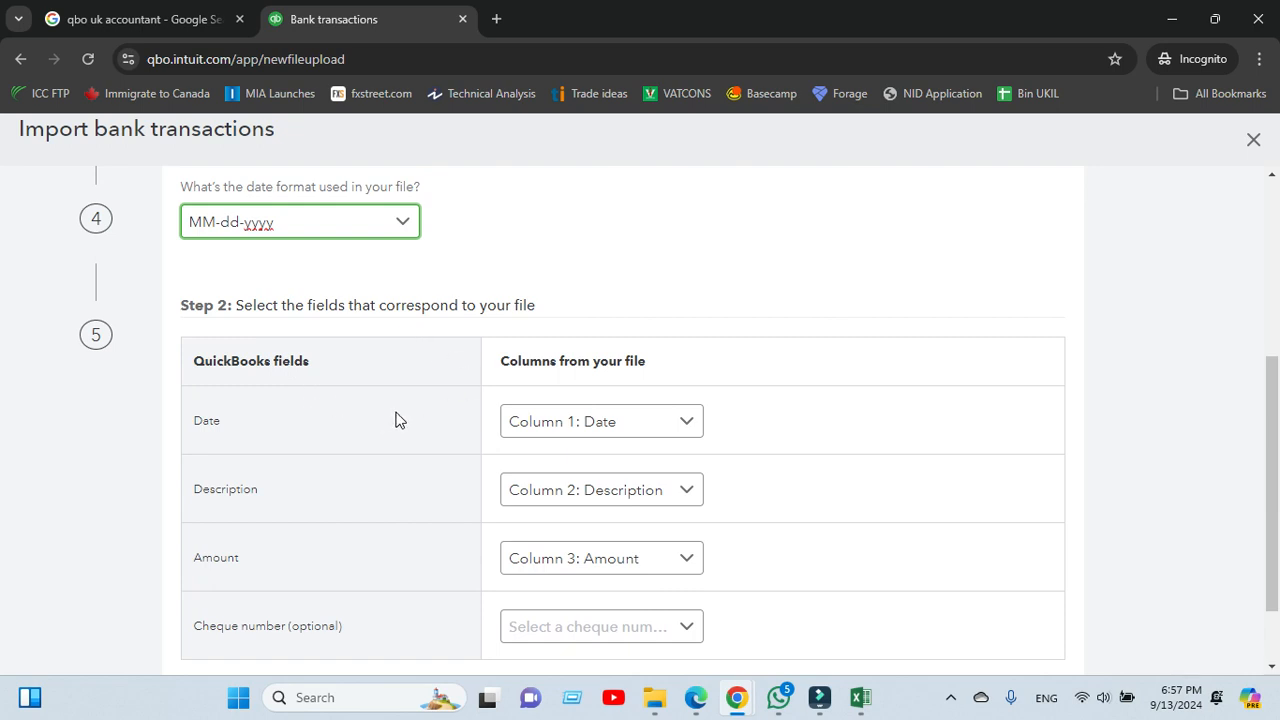
pyautogui.scroll(-1, 431, 406)
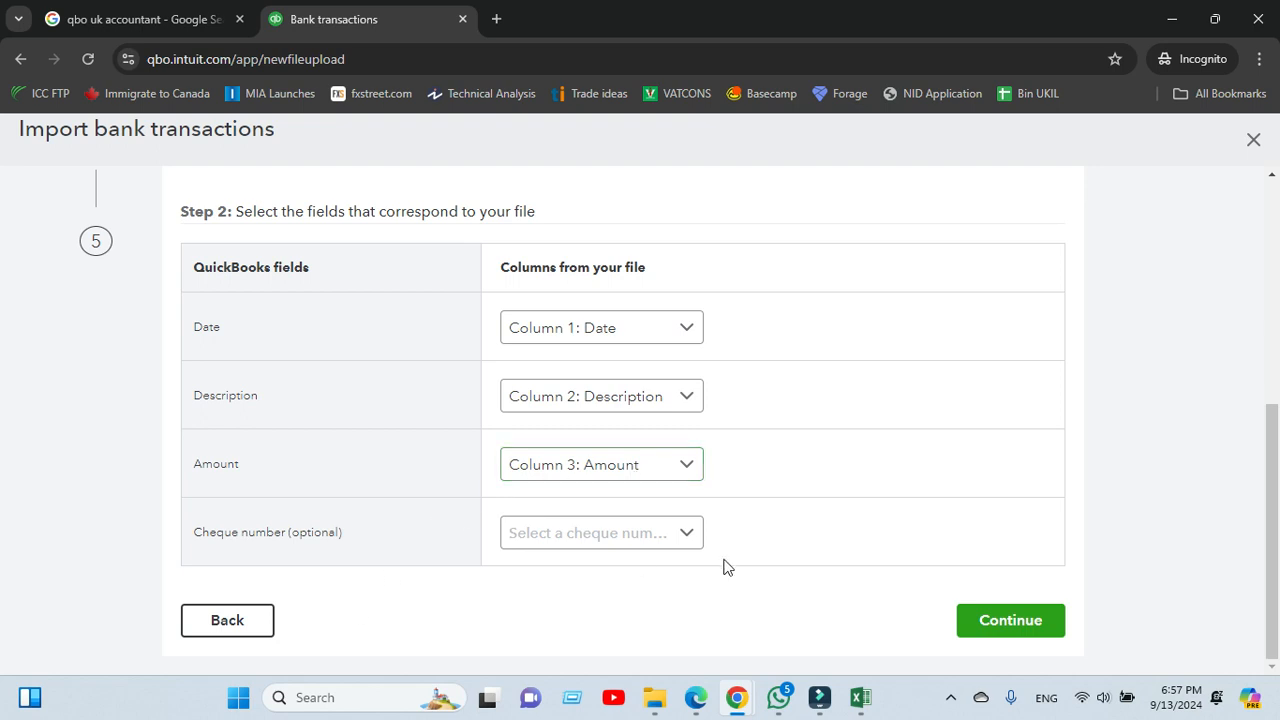
pyautogui.click(982, 617)
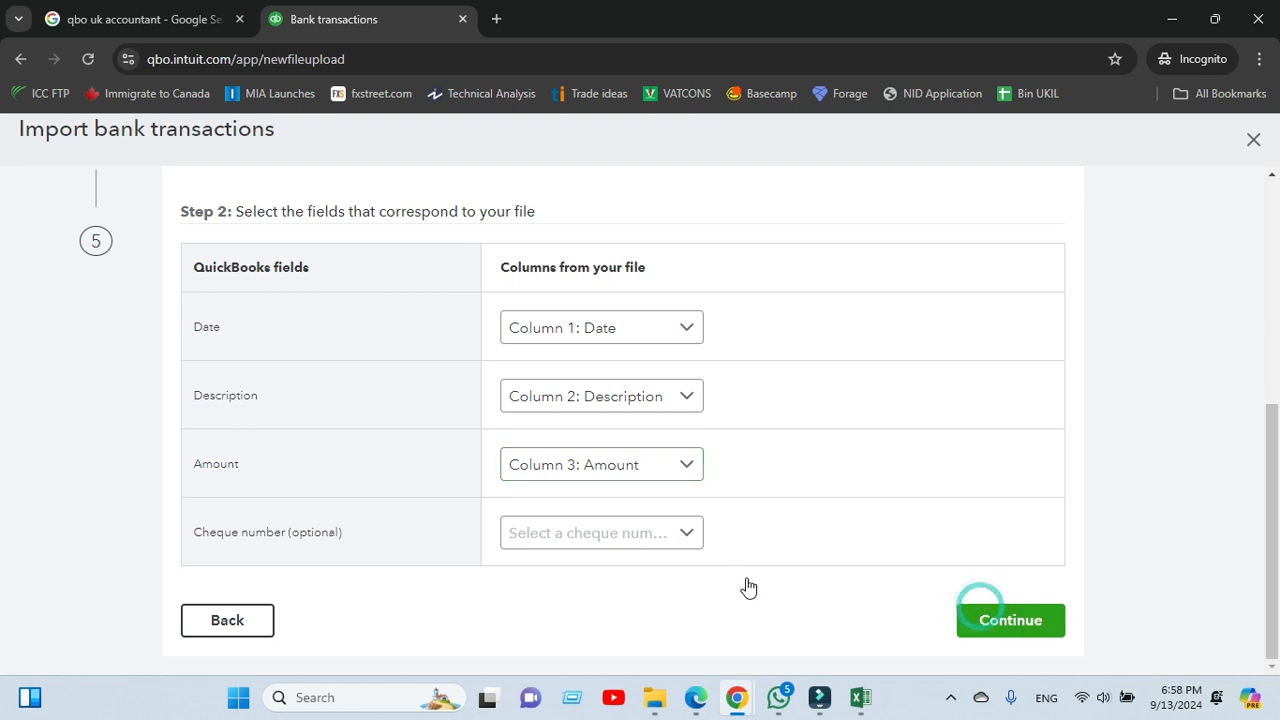
# - Look through the dates, descriptions and amounts of the transactions offered for import
pyautogui.scroll(5, 343, 448)
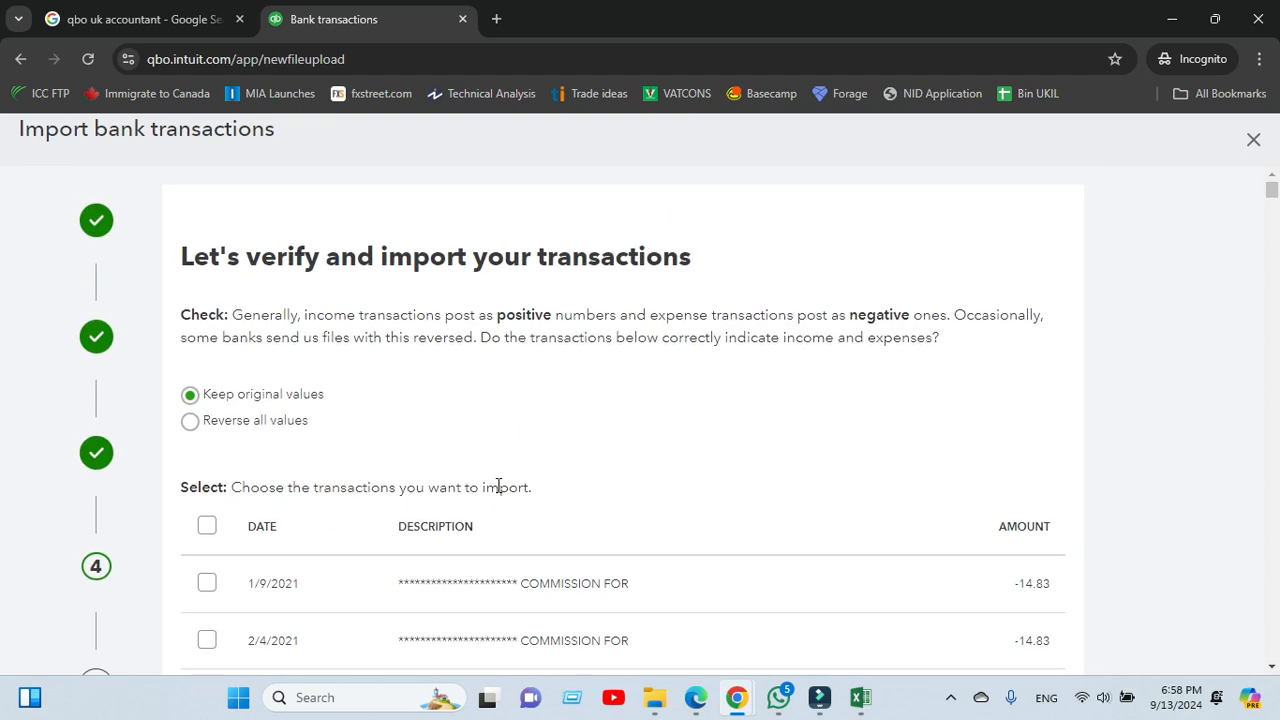
pyautogui.scroll(-2, 405, 431)
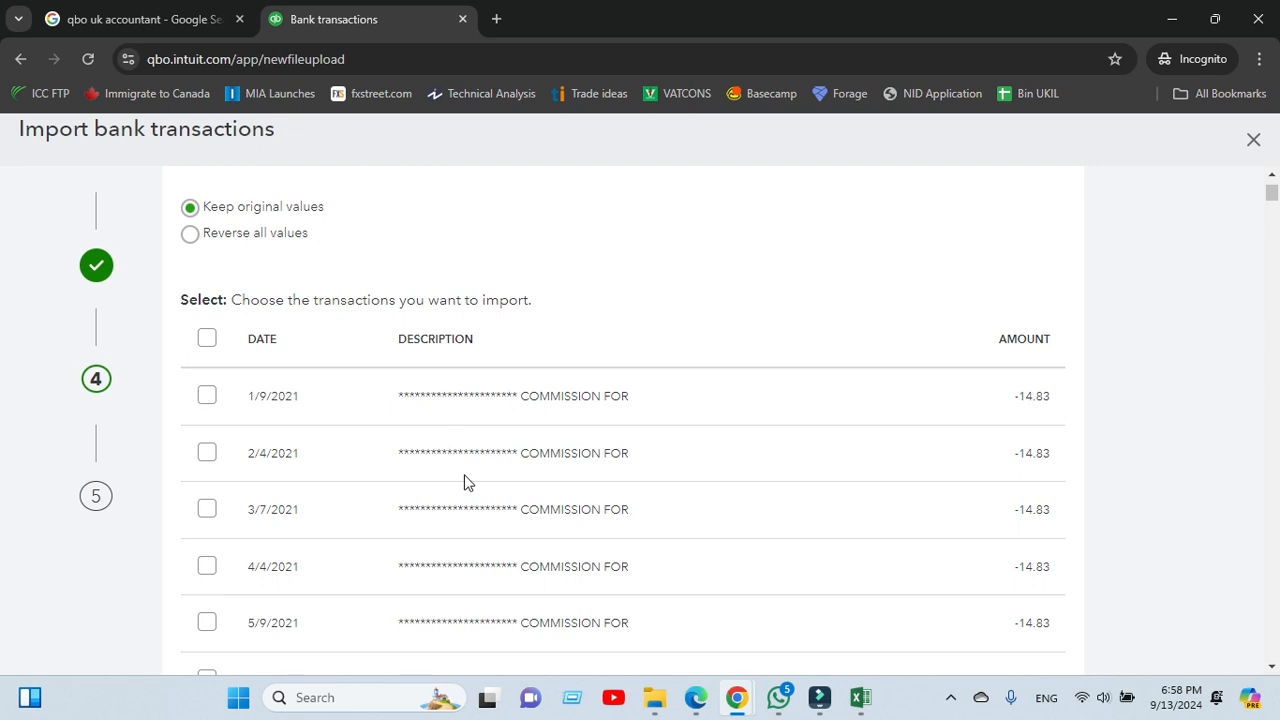
pyautogui.scroll(-3, 505, 440)
pyautogui.scroll(-10, 515, 450)
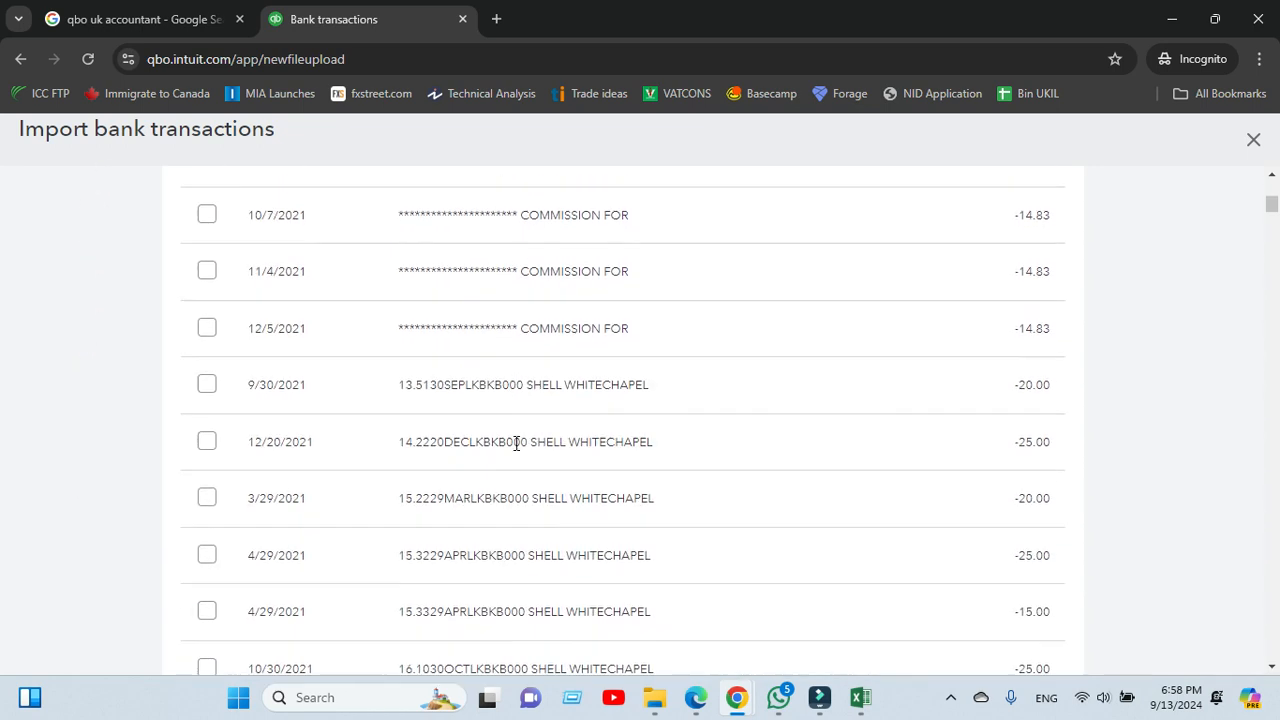
pyautogui.scroll(-10, 537, 485)
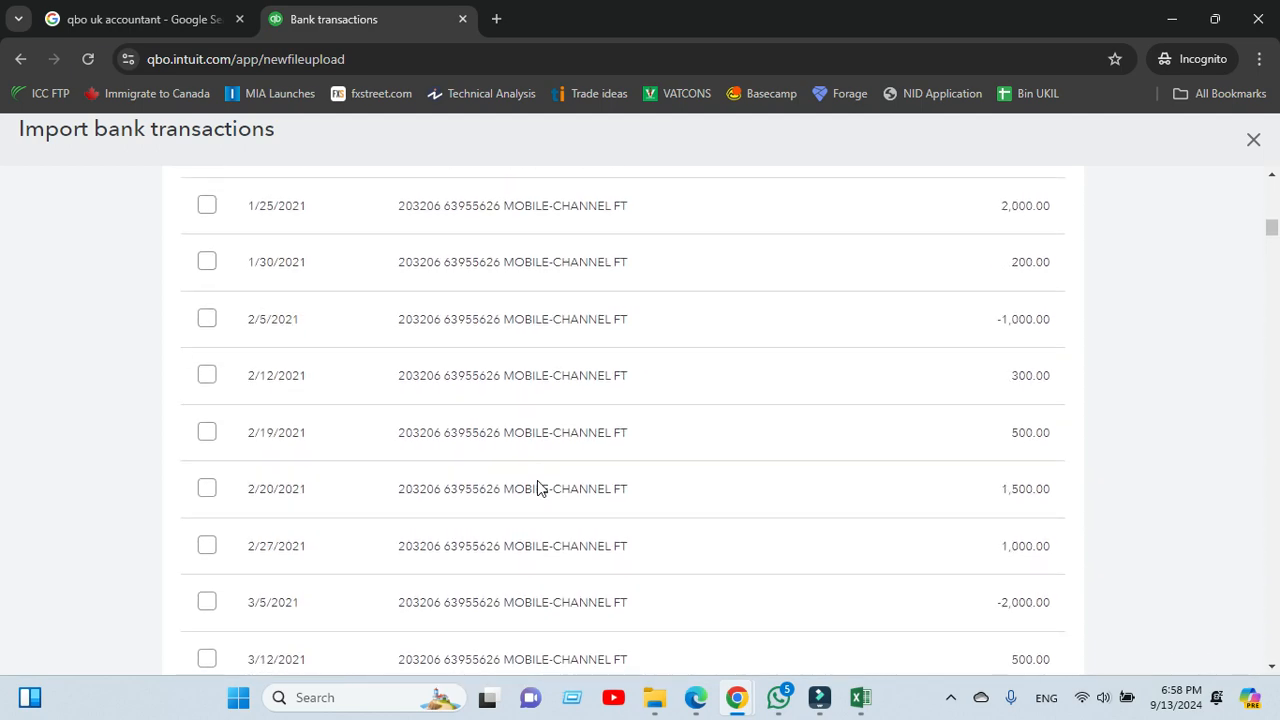
pyautogui.scroll(20, 537, 488)
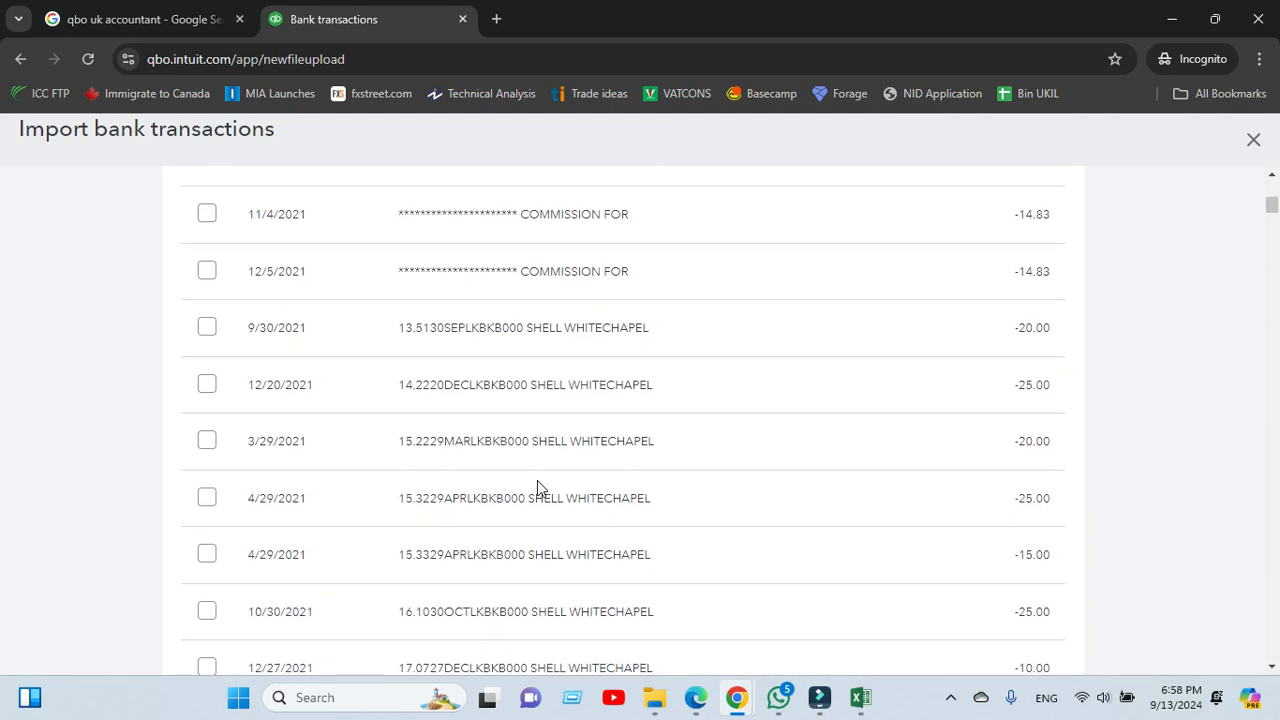
# - Look through the remaining transactions offered for import to the end of the list, and try selecting and clearing the last one
pyautogui.scroll(-2, 344, 469)
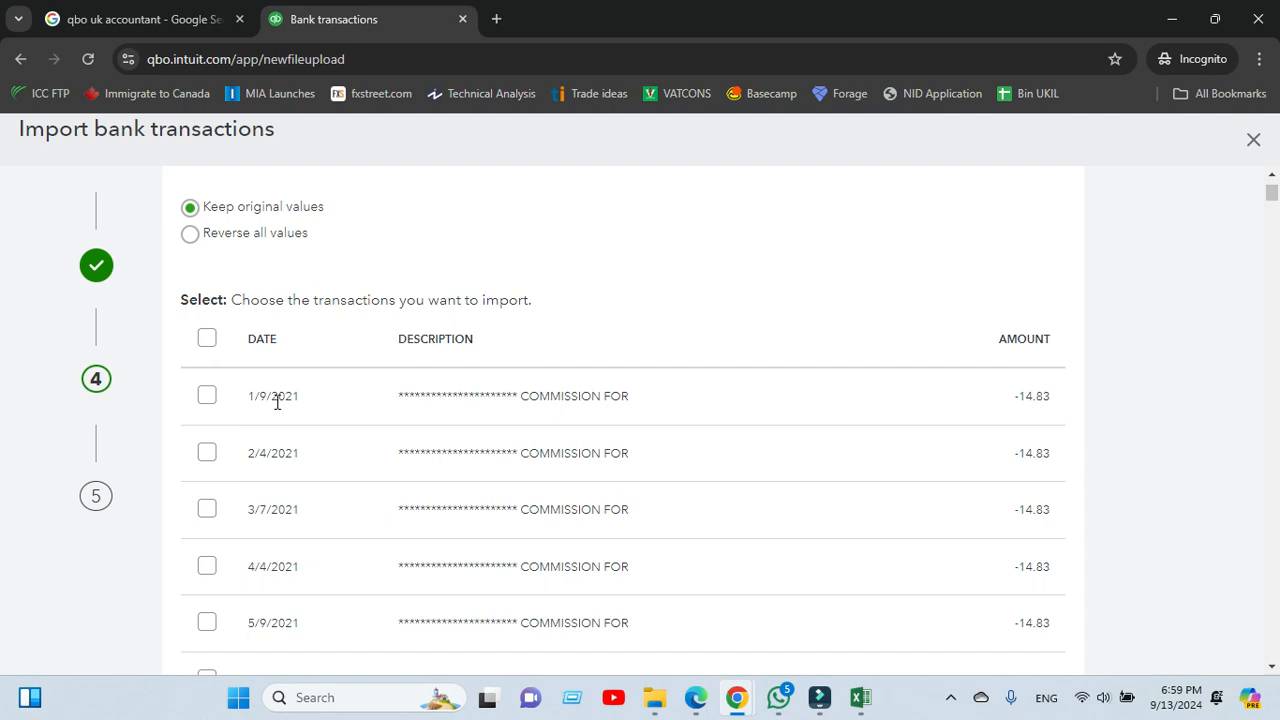
pyautogui.scroll(-3, 320, 420)
pyautogui.scroll(-10, 420, 420)
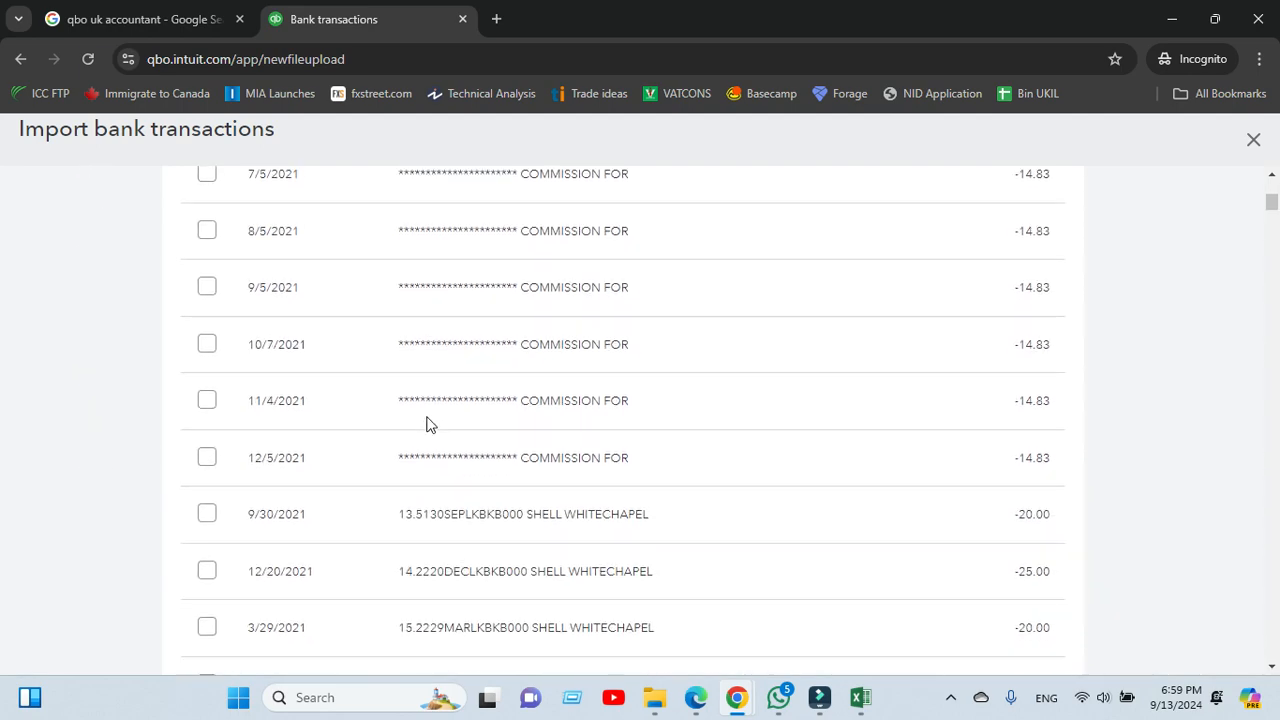
pyautogui.scroll(-15, 441, 435)
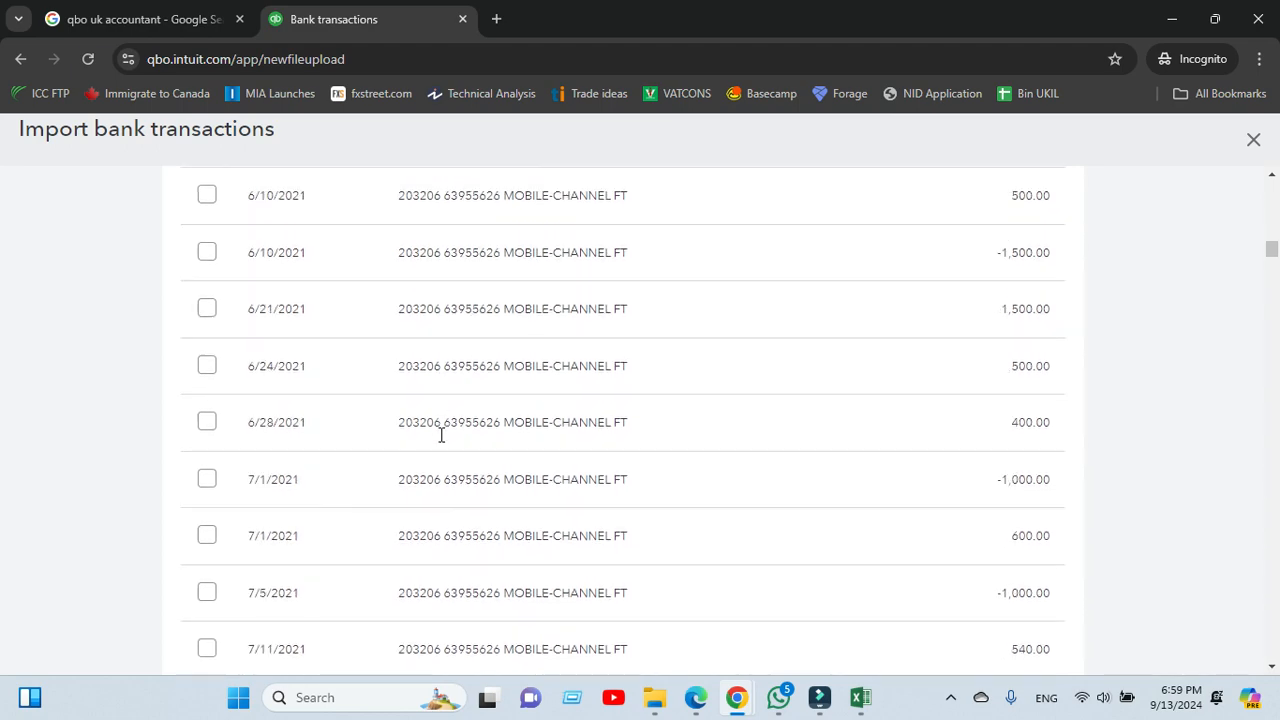
pyautogui.scroll(-15, 441, 435)
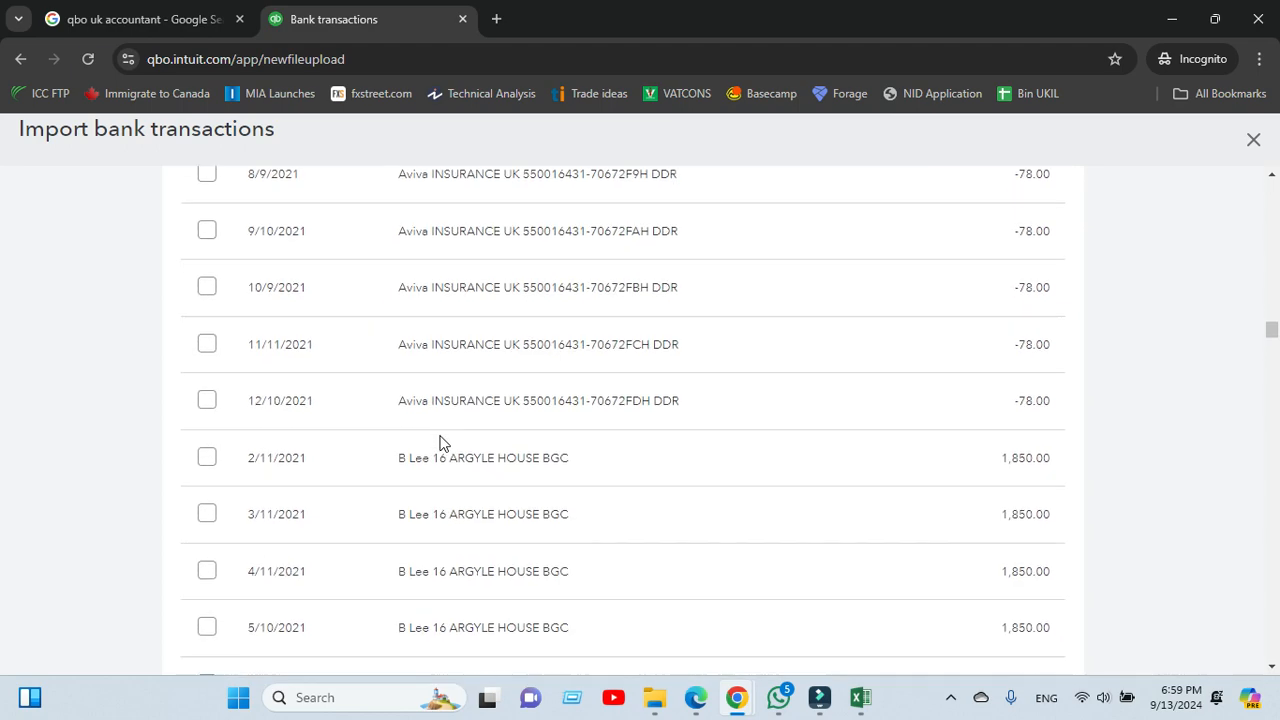
pyautogui.scroll(-15, 441, 444)
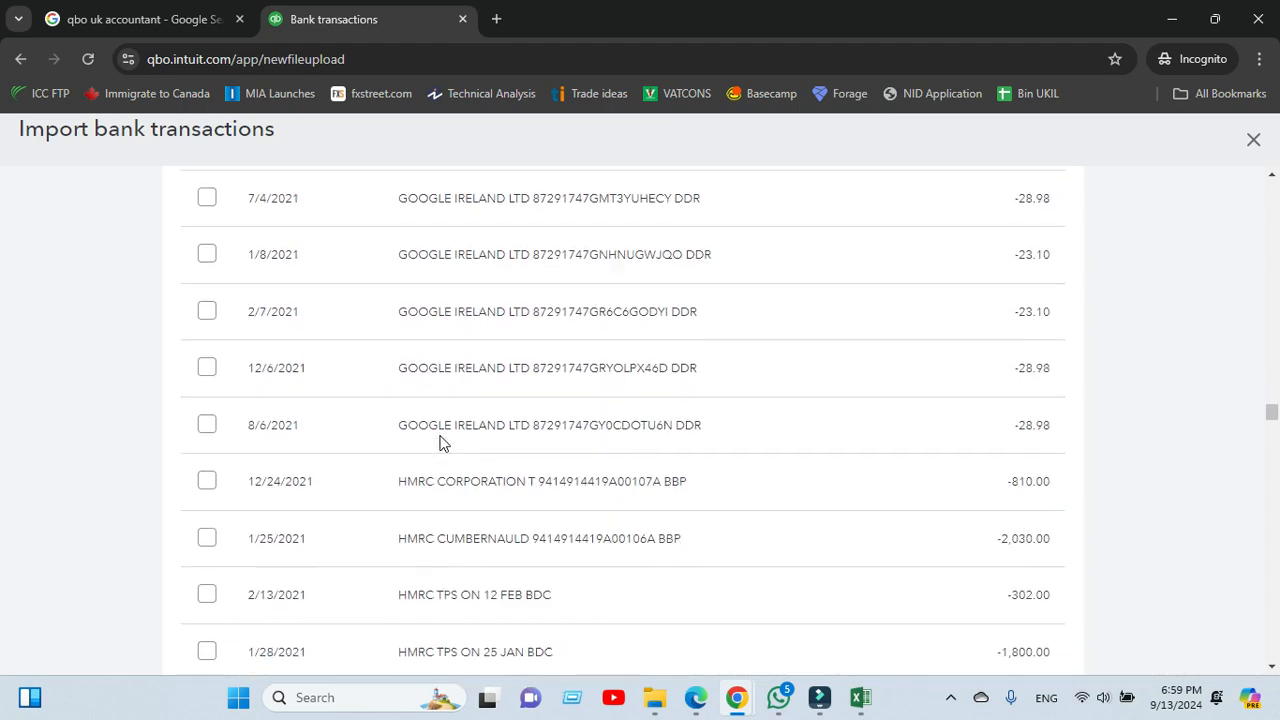
pyautogui.scroll(-15, 441, 444)
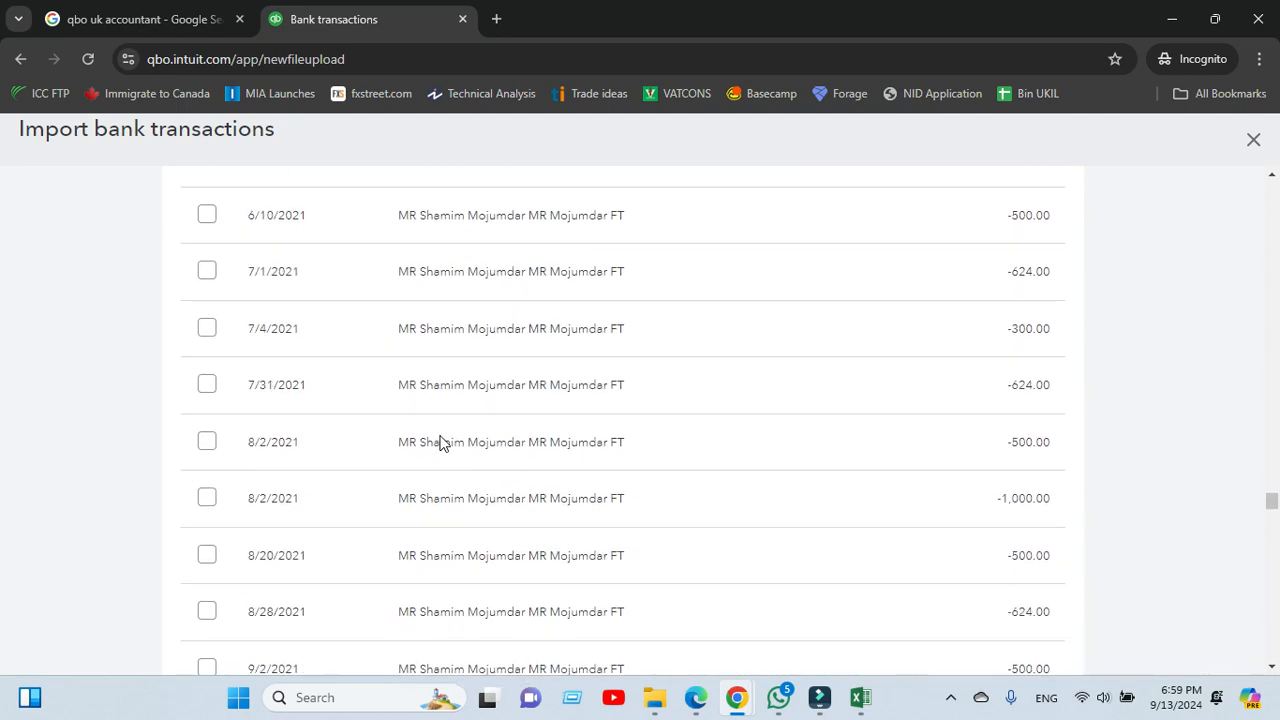
pyautogui.scroll(-15, 441, 444)
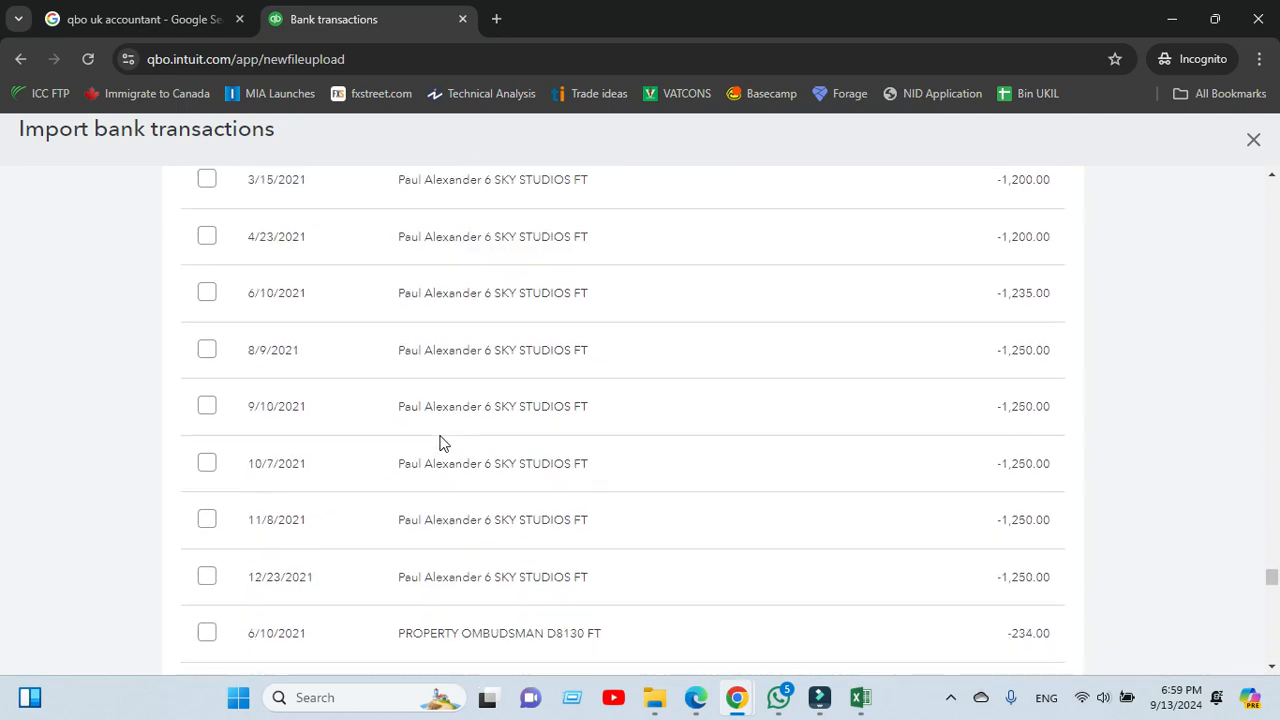
pyautogui.scroll(-5, 441, 444)
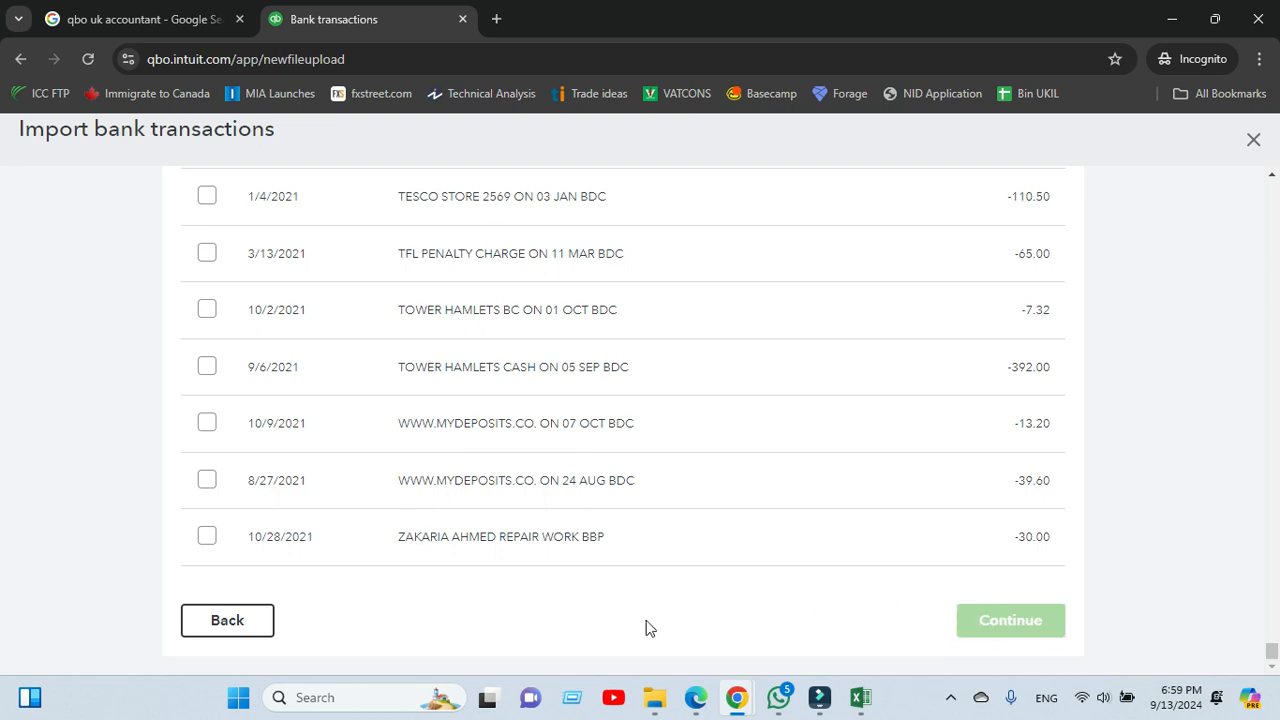
pyautogui.click(206, 540)
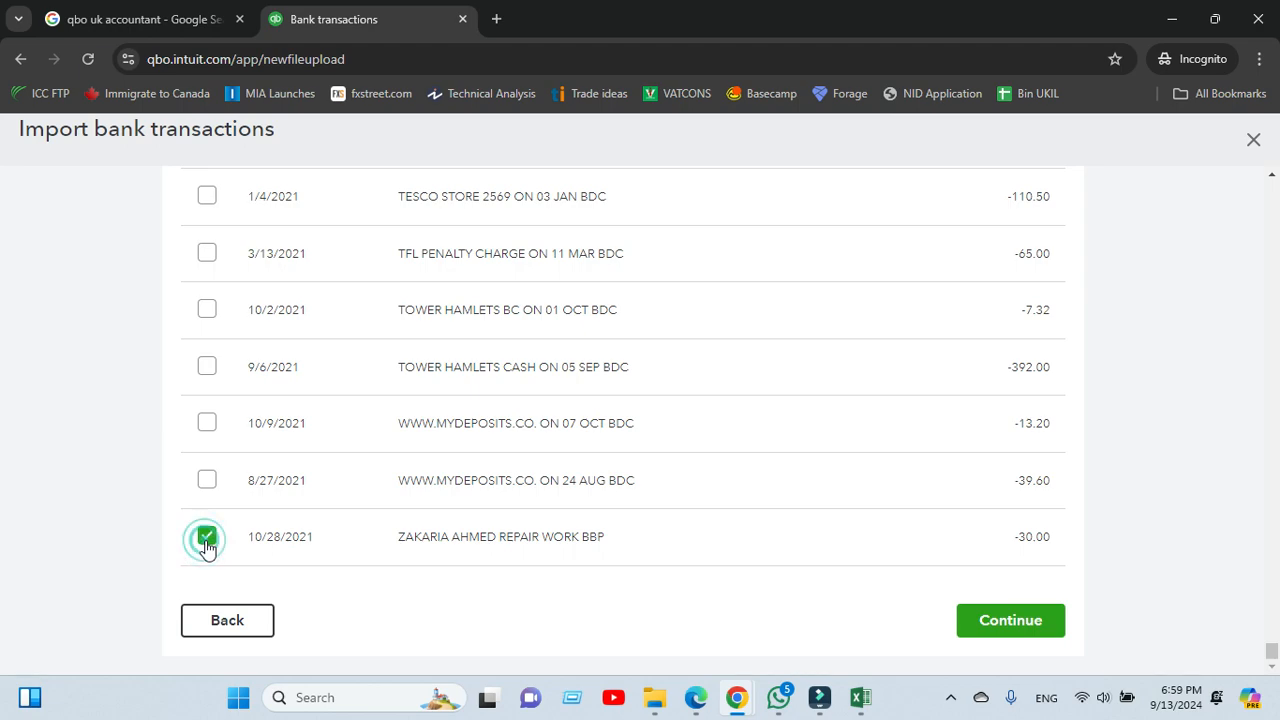
pyautogui.click(207, 537)
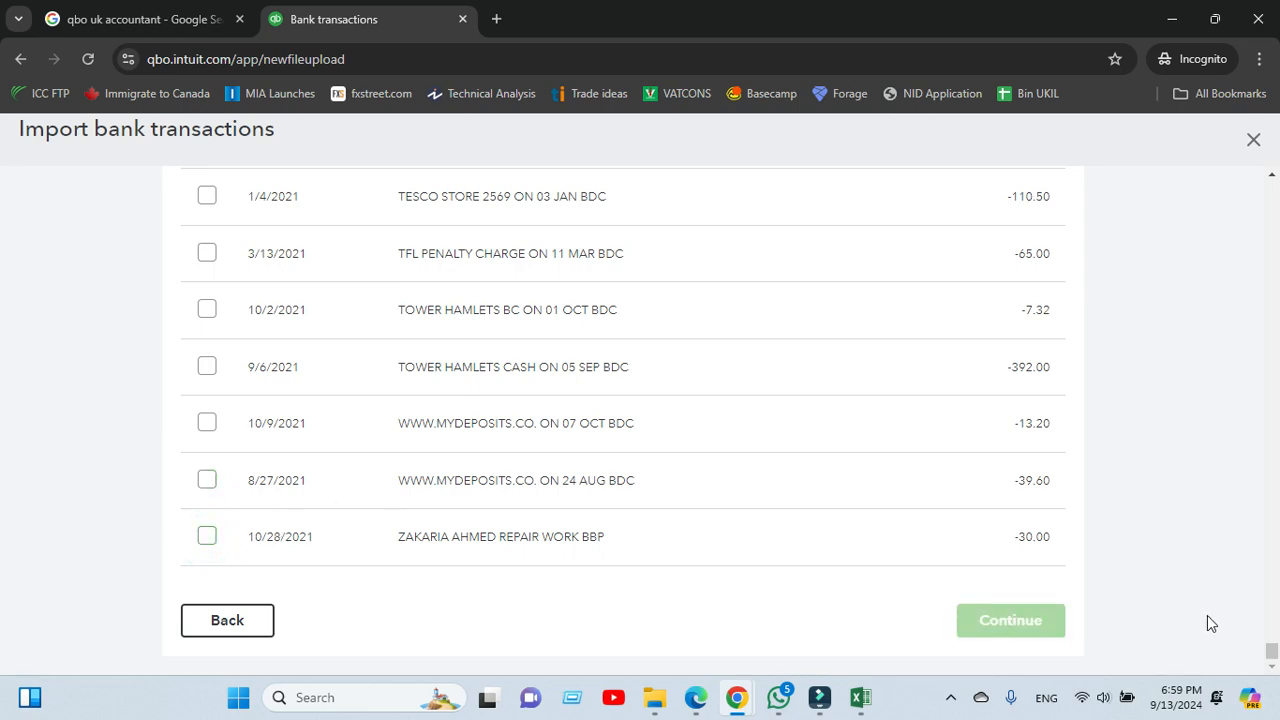
# - Select all transactions for import with their original values kept, and check the selection through to the end of the list
pyautogui.moveTo(1272, 660); pyautogui.dragTo(3, 194)
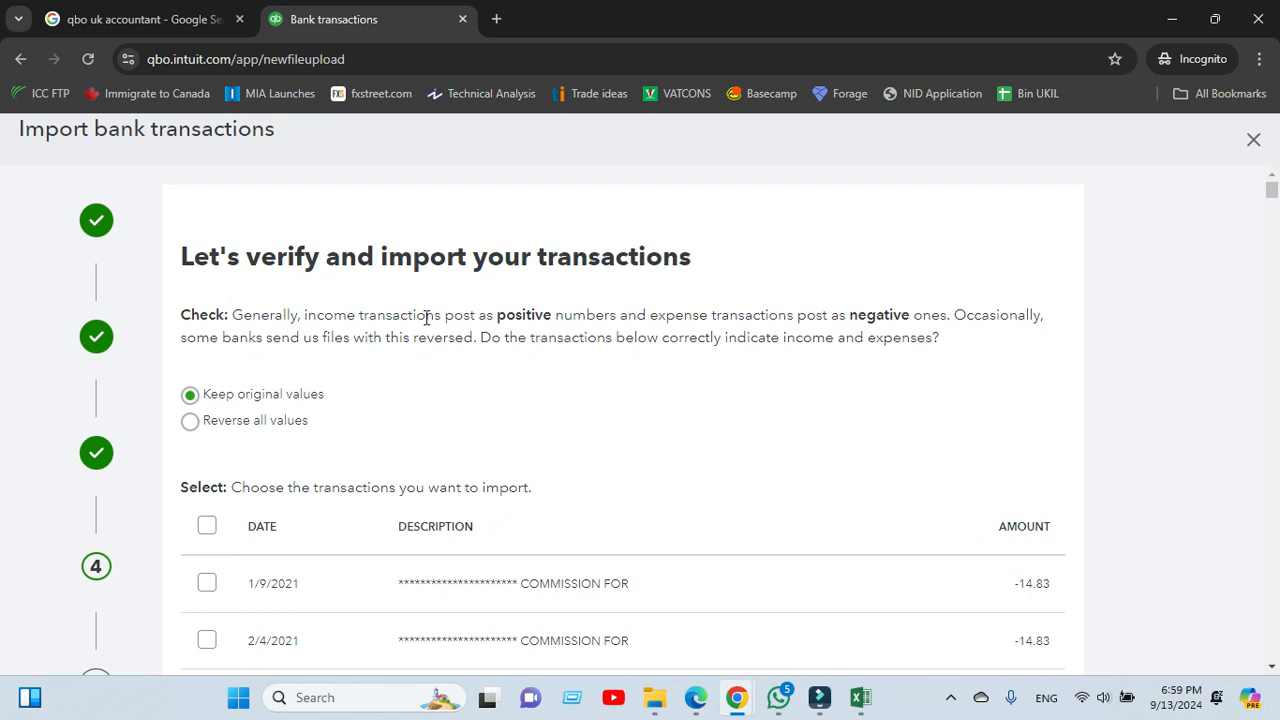
pyautogui.scroll(-1, 297, 390)
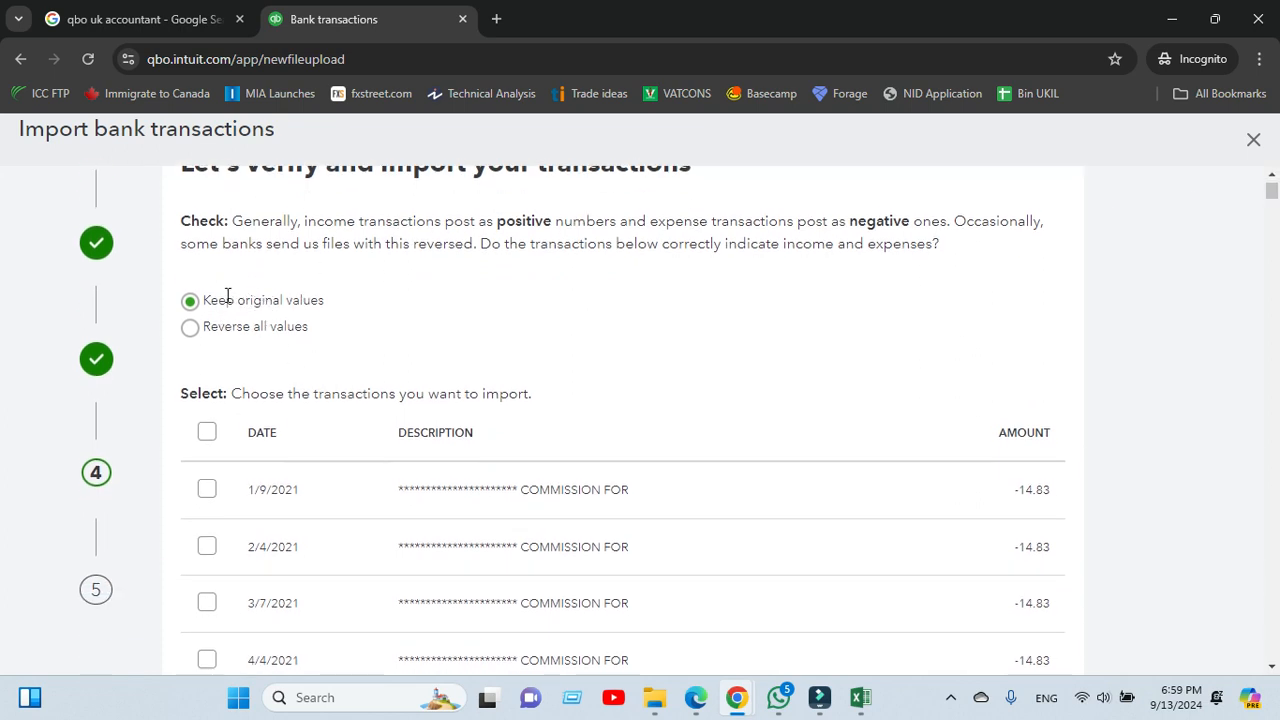
pyautogui.click(208, 440)
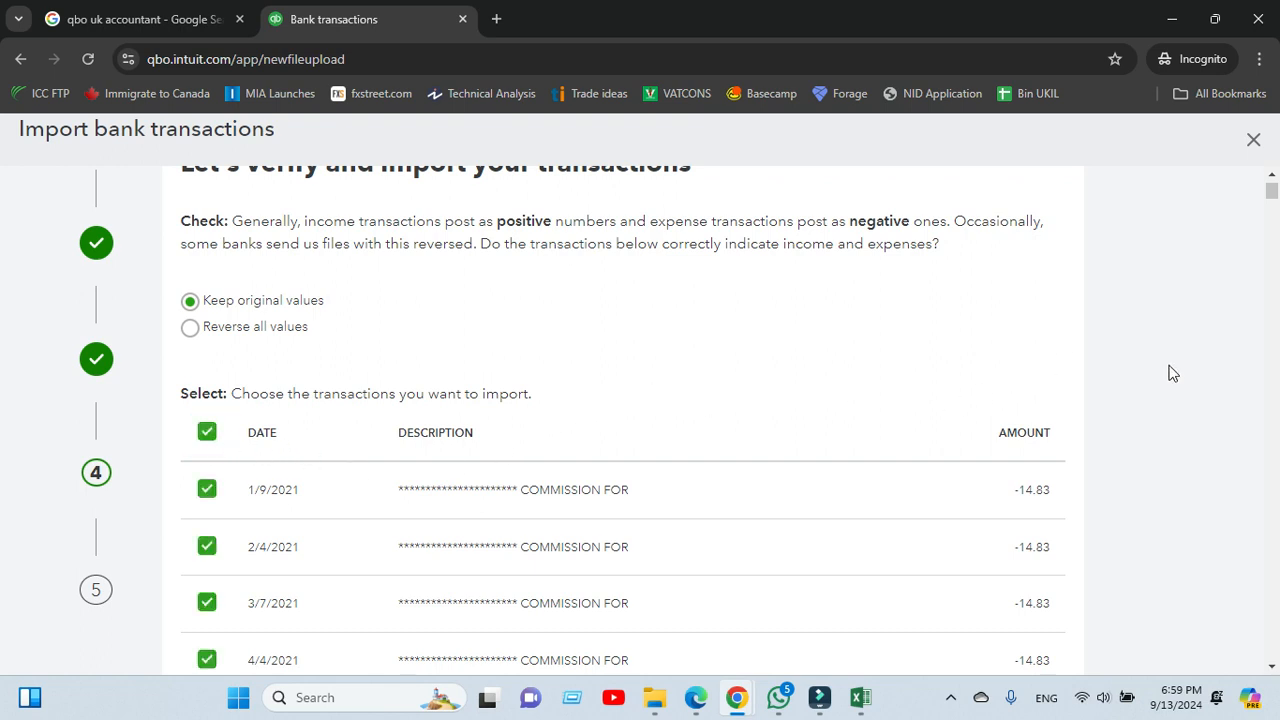
pyautogui.scroll(-7, 1164, 376)
pyautogui.scroll(-10, 1206, 373)
pyautogui.moveTo(1270, 234); pyautogui.dragTo(1270, 652)
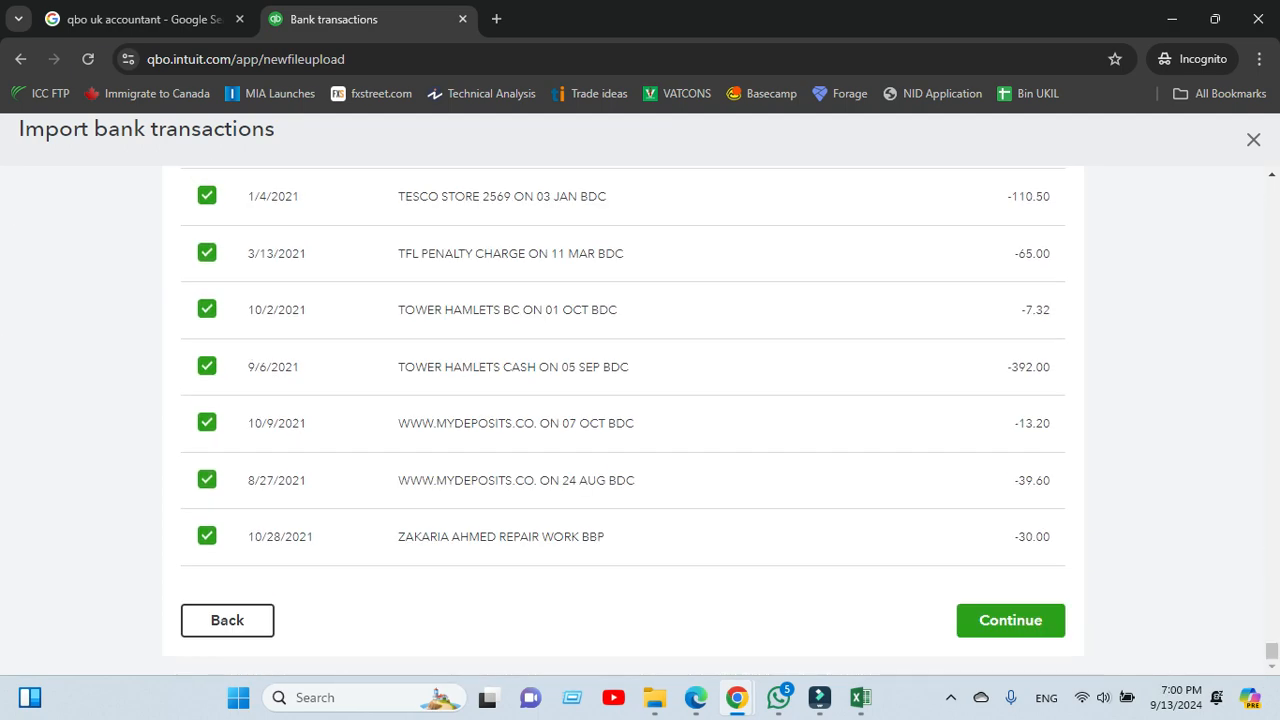
# - Continue with the selected transactions, confirm the import, and finish the import wizard
pyautogui.click(1010, 625)
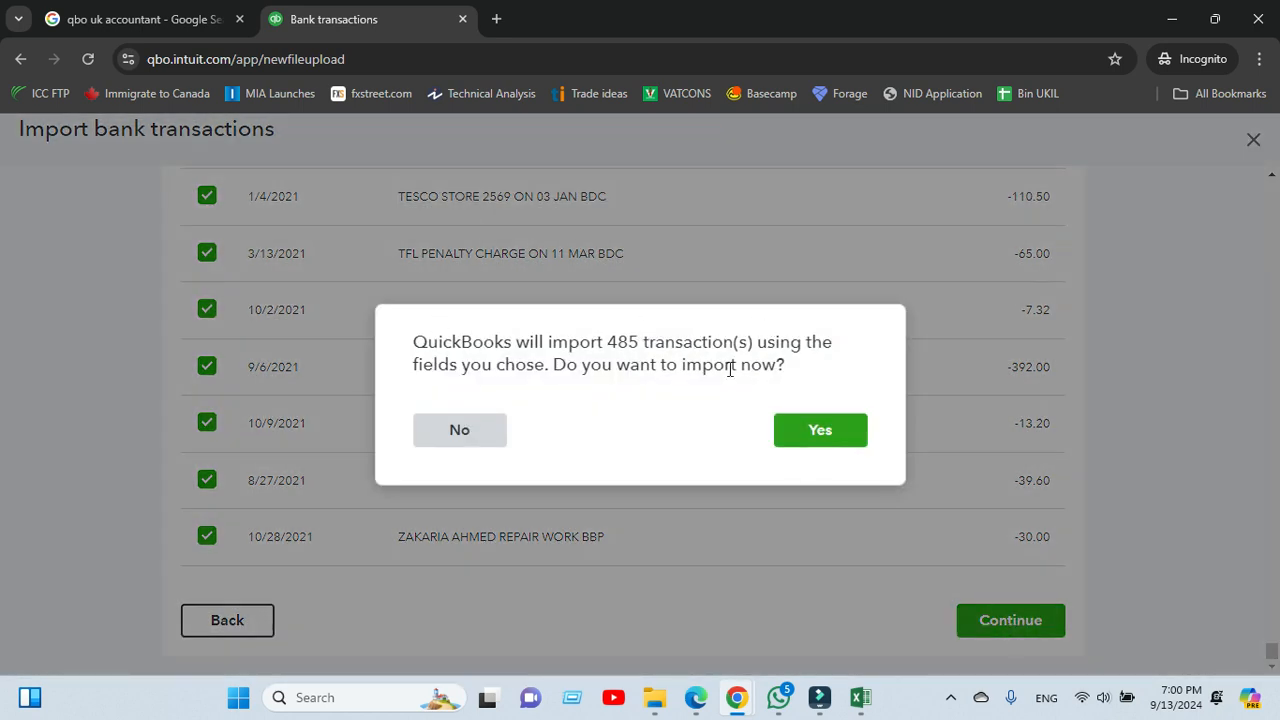
pyautogui.click(833, 433)
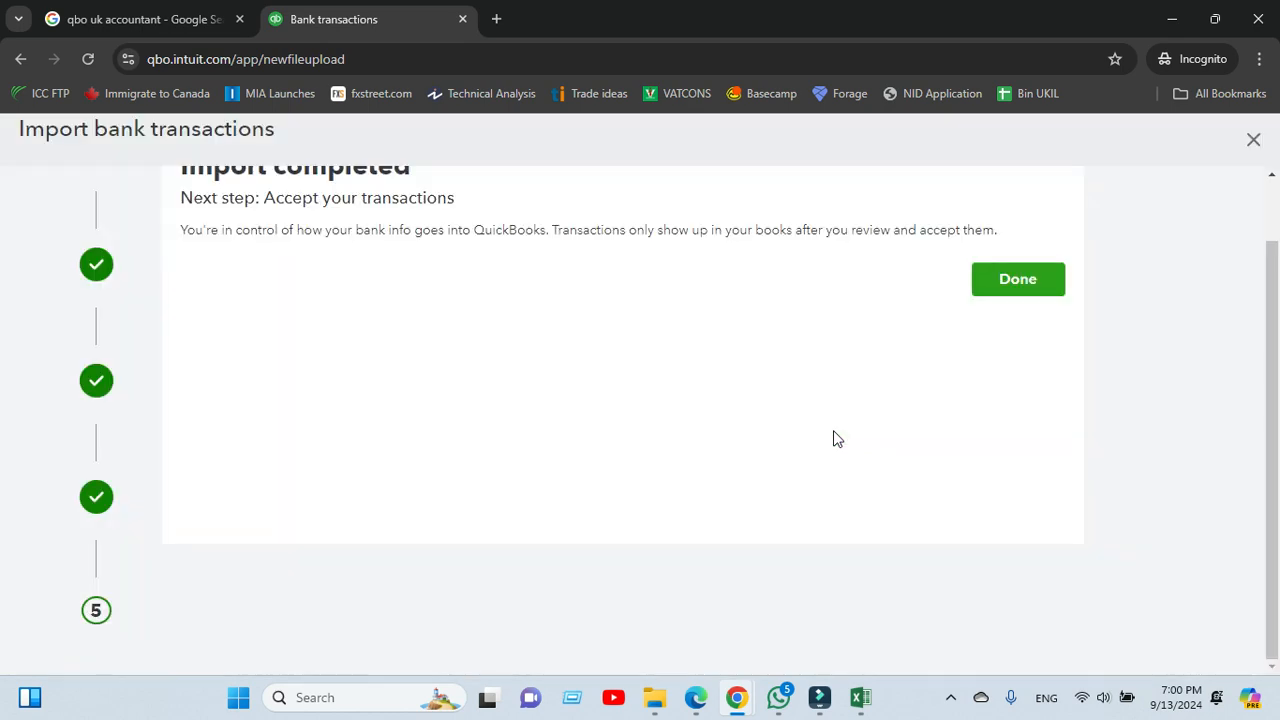
pyautogui.scroll(1, 833, 438)
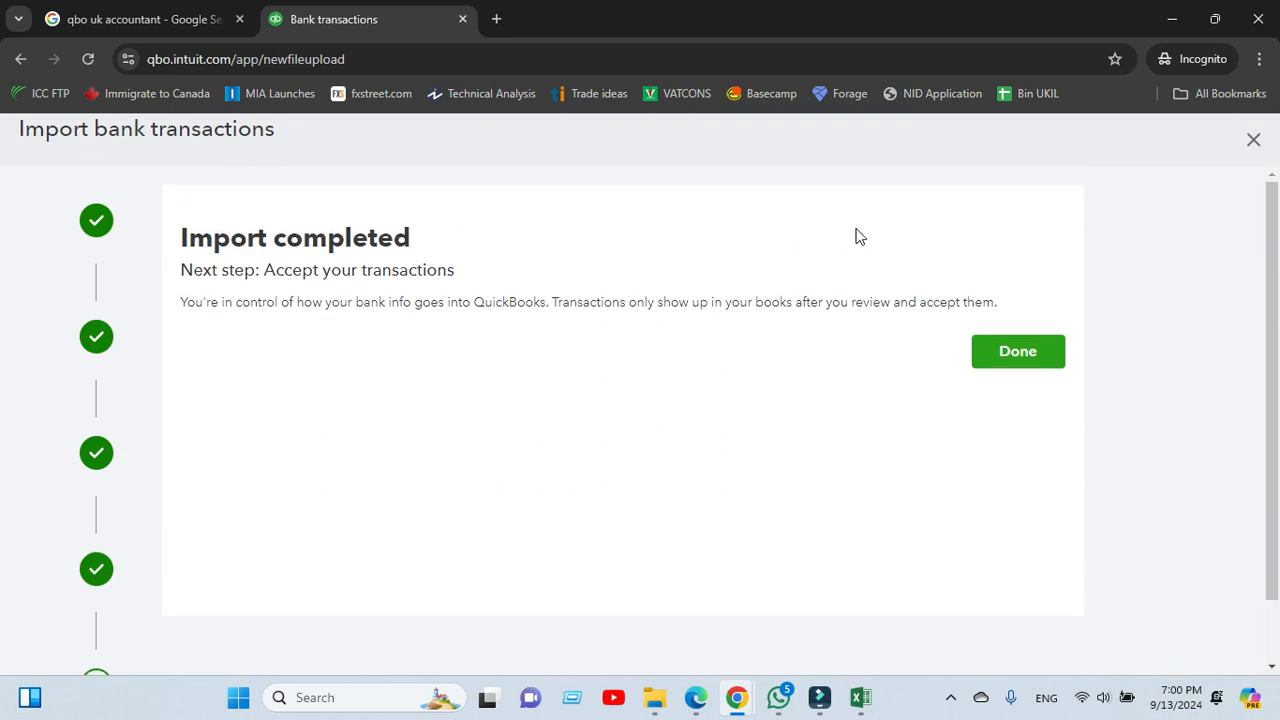
pyautogui.click(1015, 356)
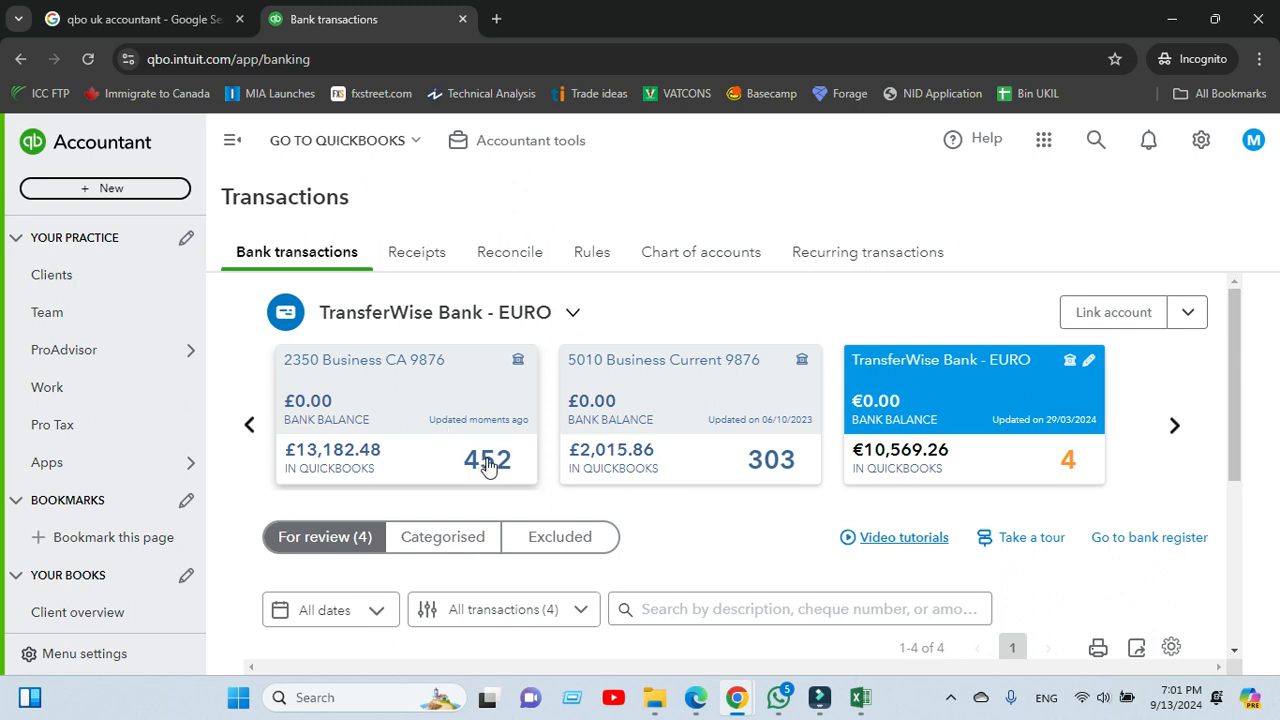
# - Show the 2350 Business CA account's transactions for review and collapse the navigation sidebar to widen the list
pyautogui.click(410, 417)
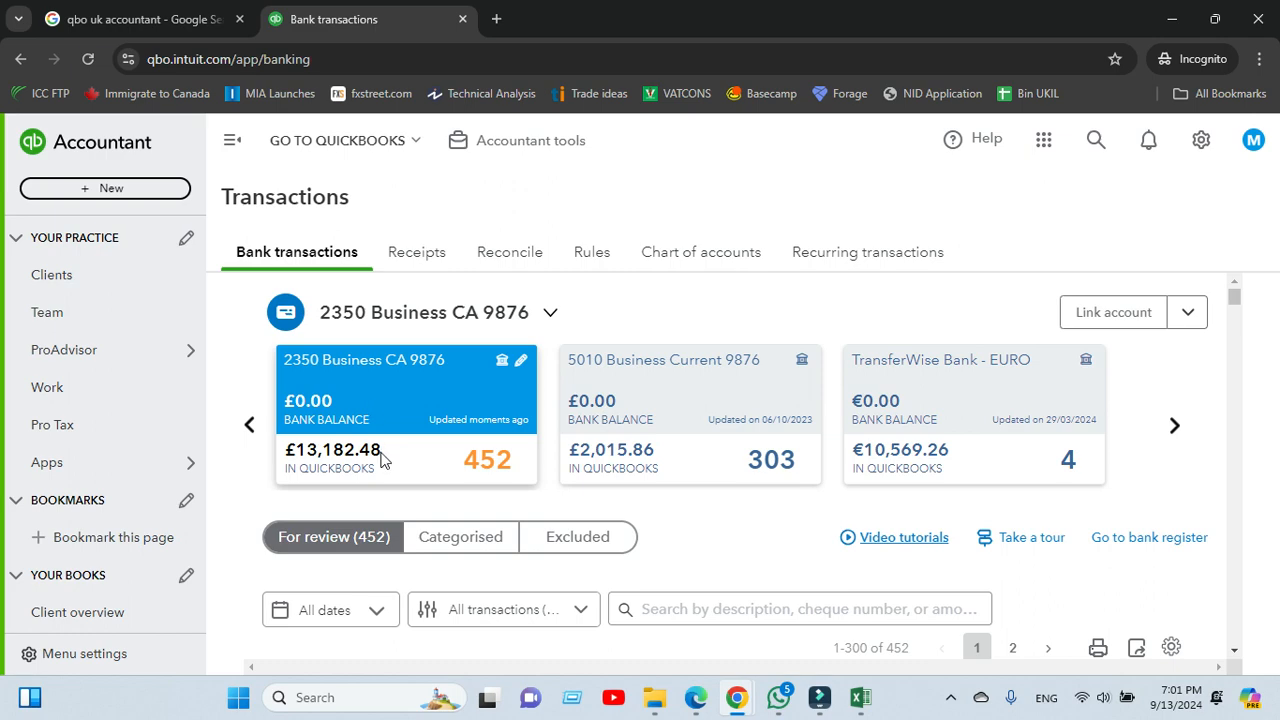
pyautogui.scroll(-3, 738, 538)
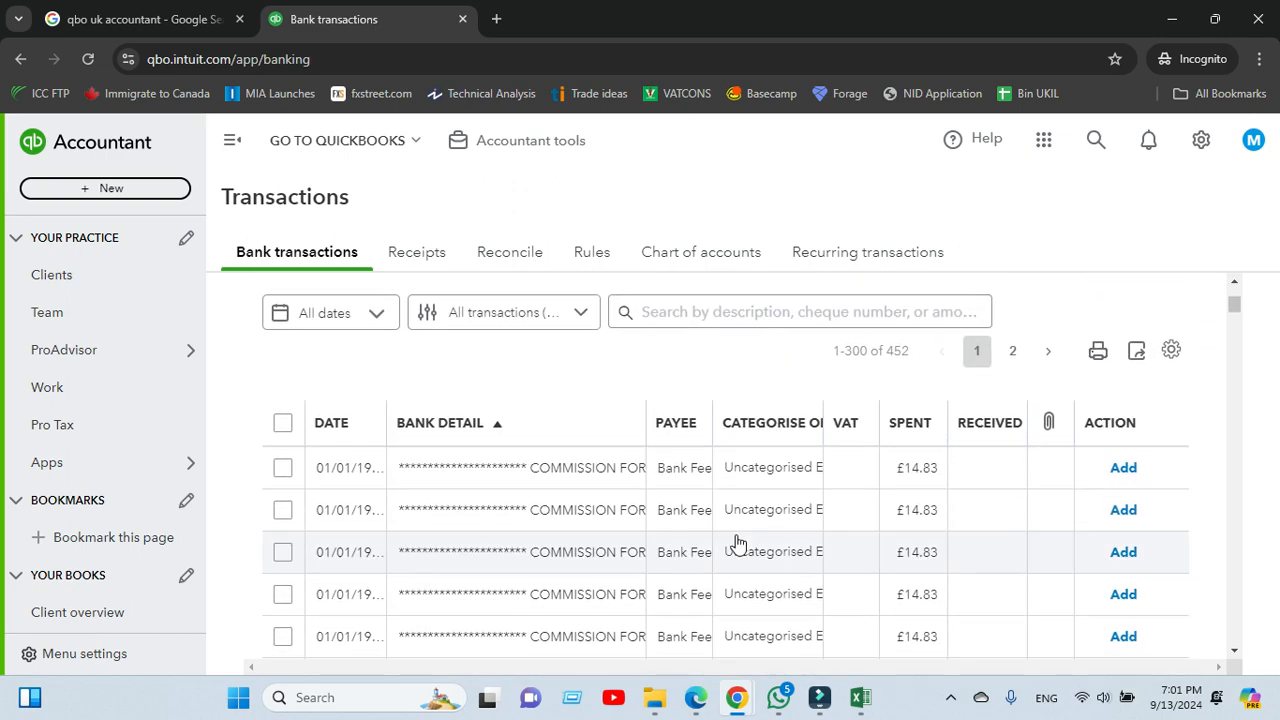
pyautogui.click(230, 142)
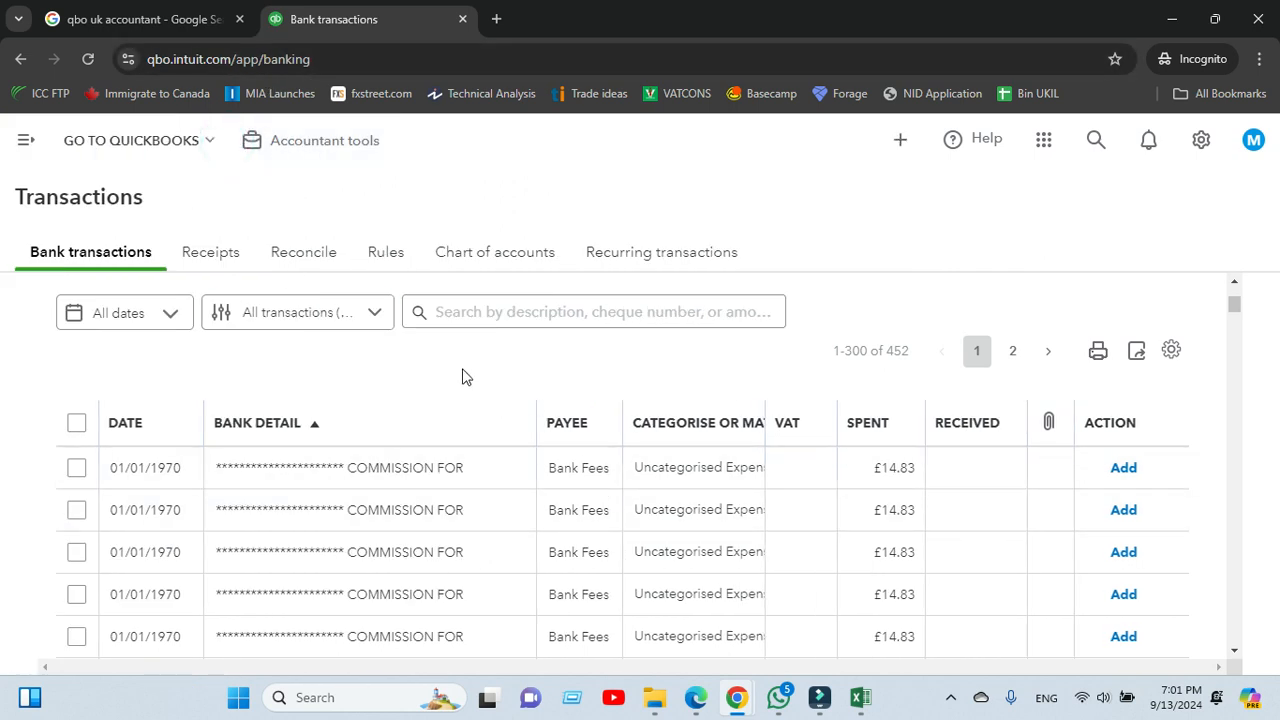
pyautogui.scroll(-4, 565, 375)
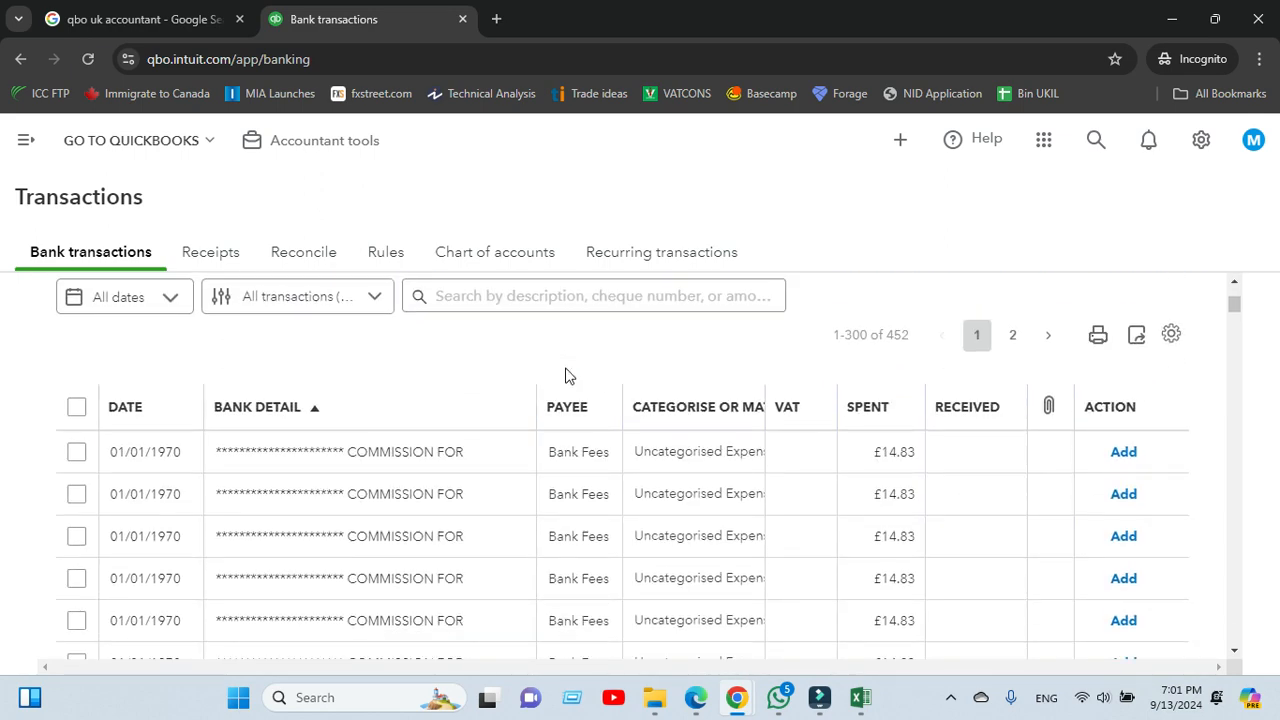
pyautogui.scroll(2, 565, 375)
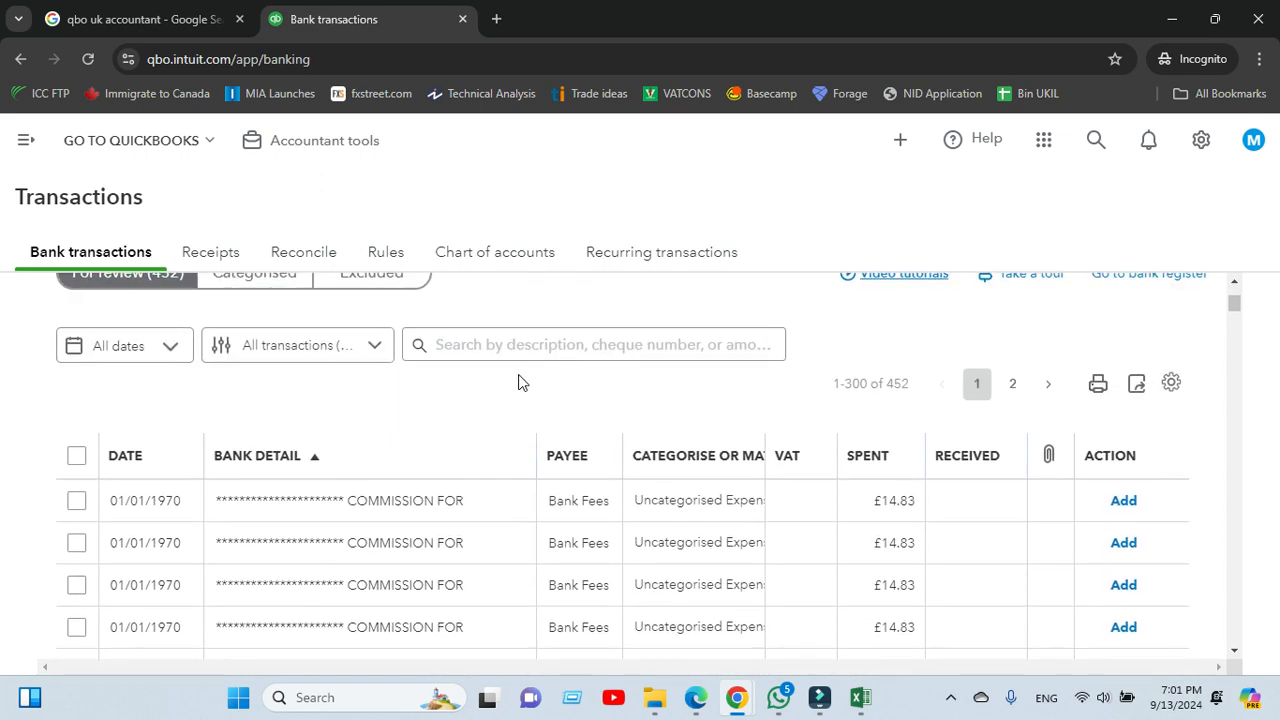
# - Sort the transactions for review by date and look through their dates, bank details, suggested payees, categories and amounts
pyautogui.click(127, 457)
pyautogui.scroll(-5, 133, 465)
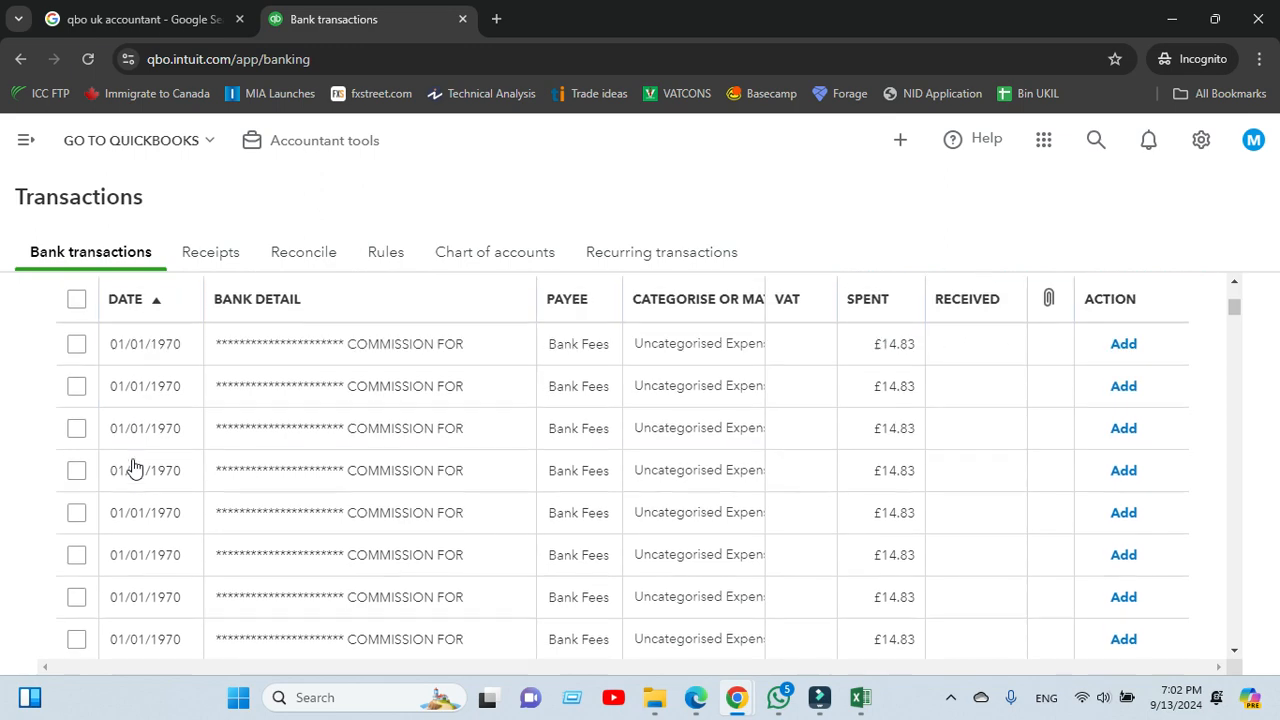
pyautogui.scroll(-10, 133, 465)
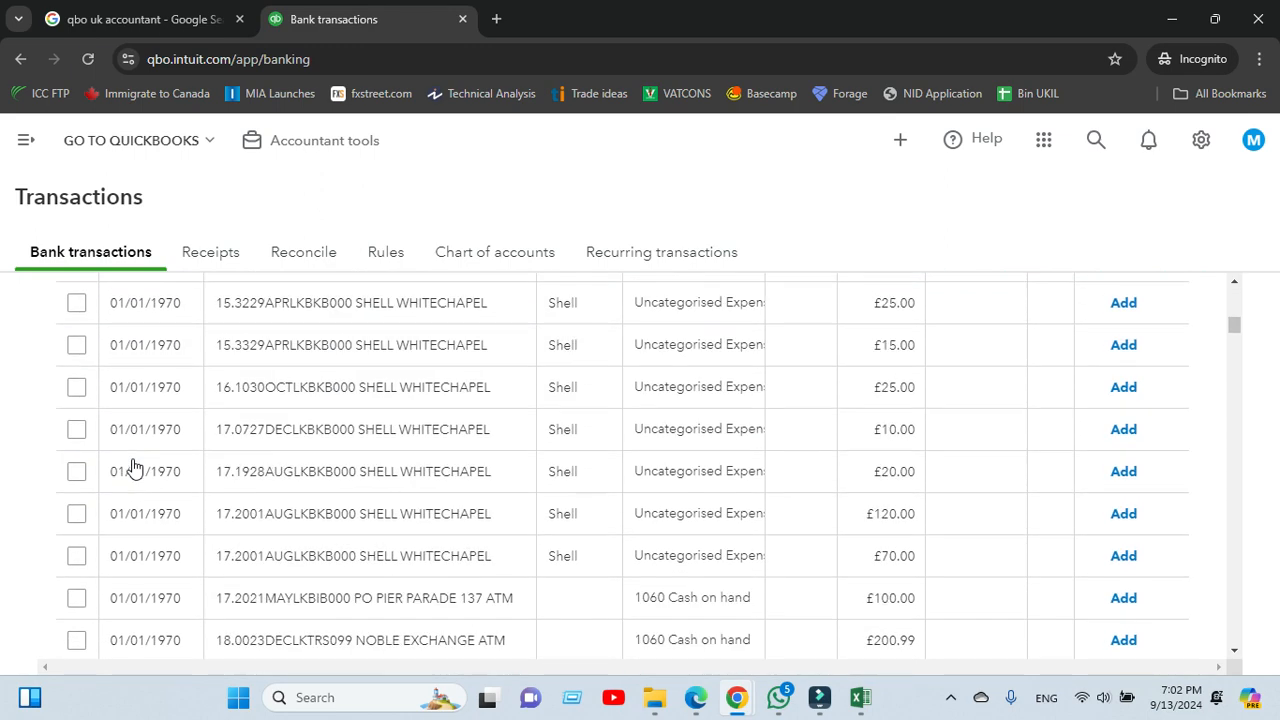
pyautogui.scroll(-10, 133, 465)
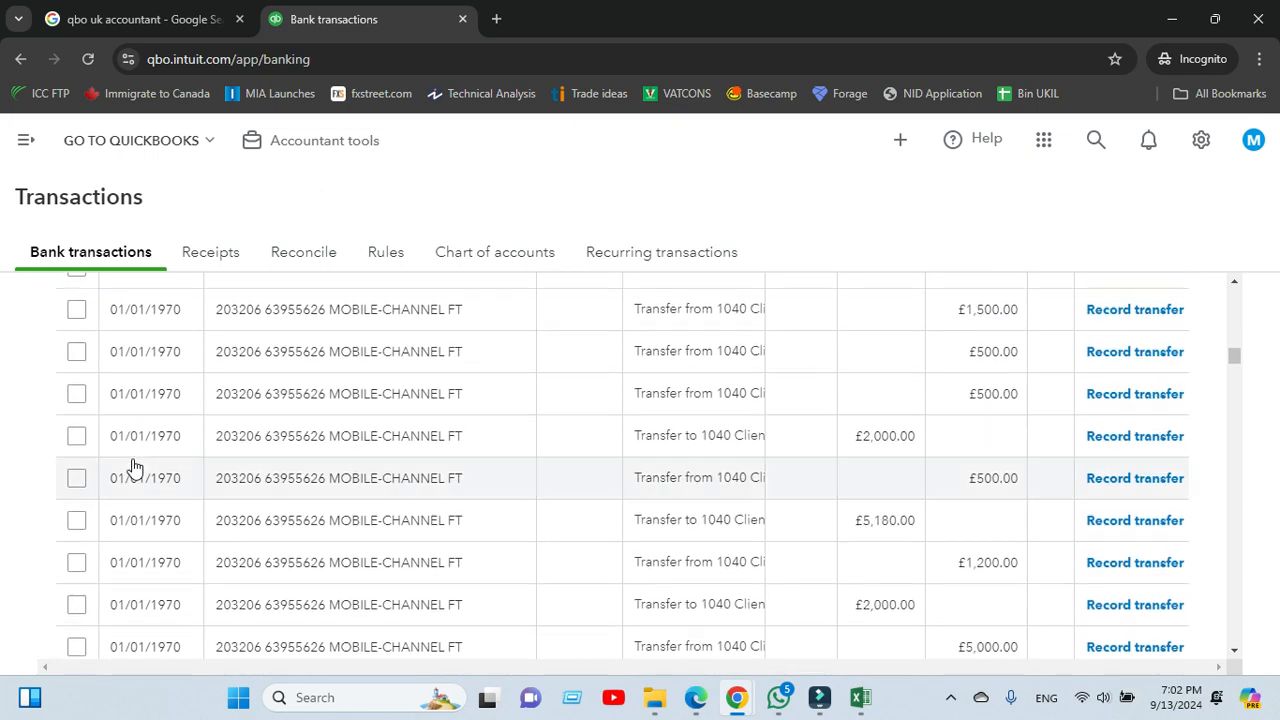
pyautogui.scroll(-10, 133, 465)
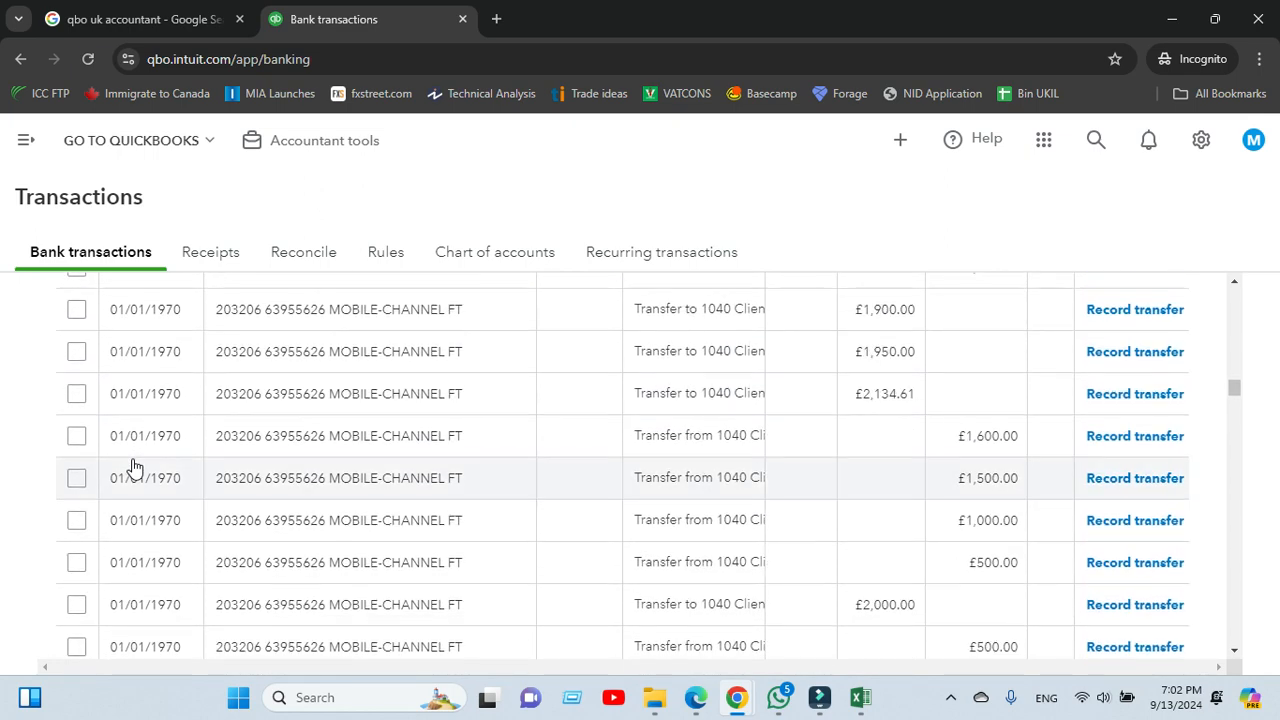
pyautogui.scroll(-10, 133, 465)
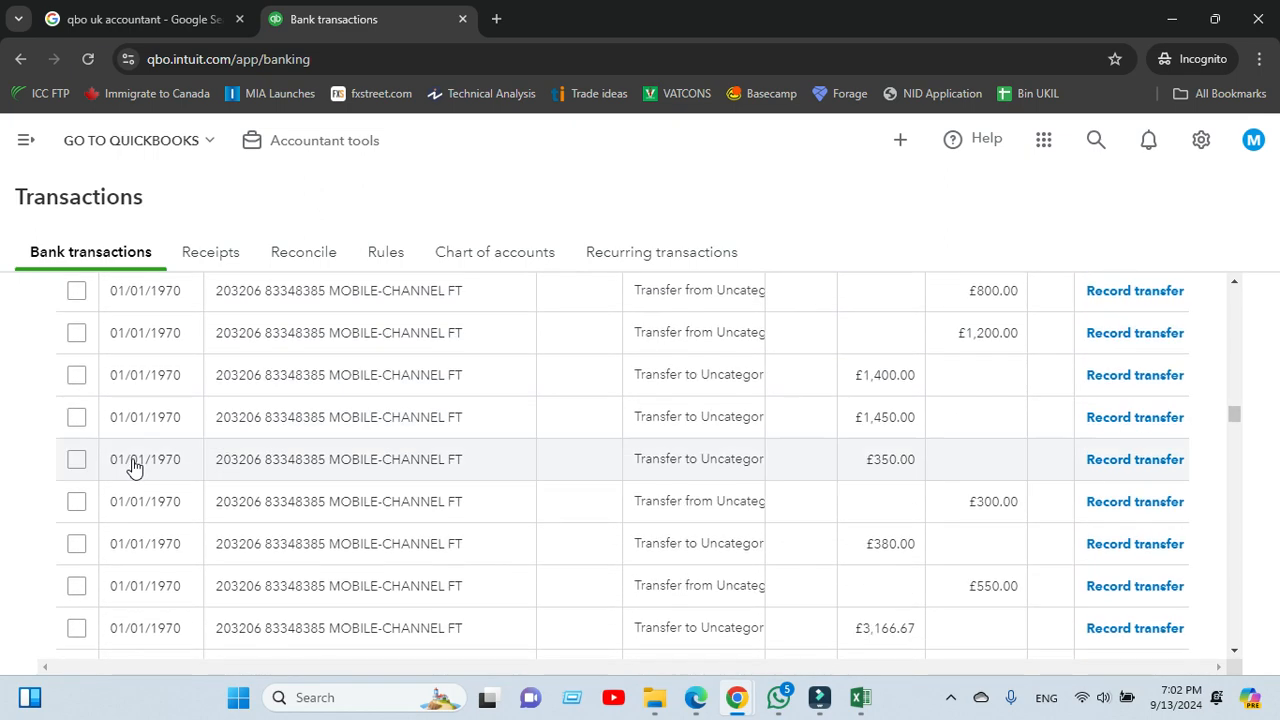
pyautogui.scroll(-10, 133, 467)
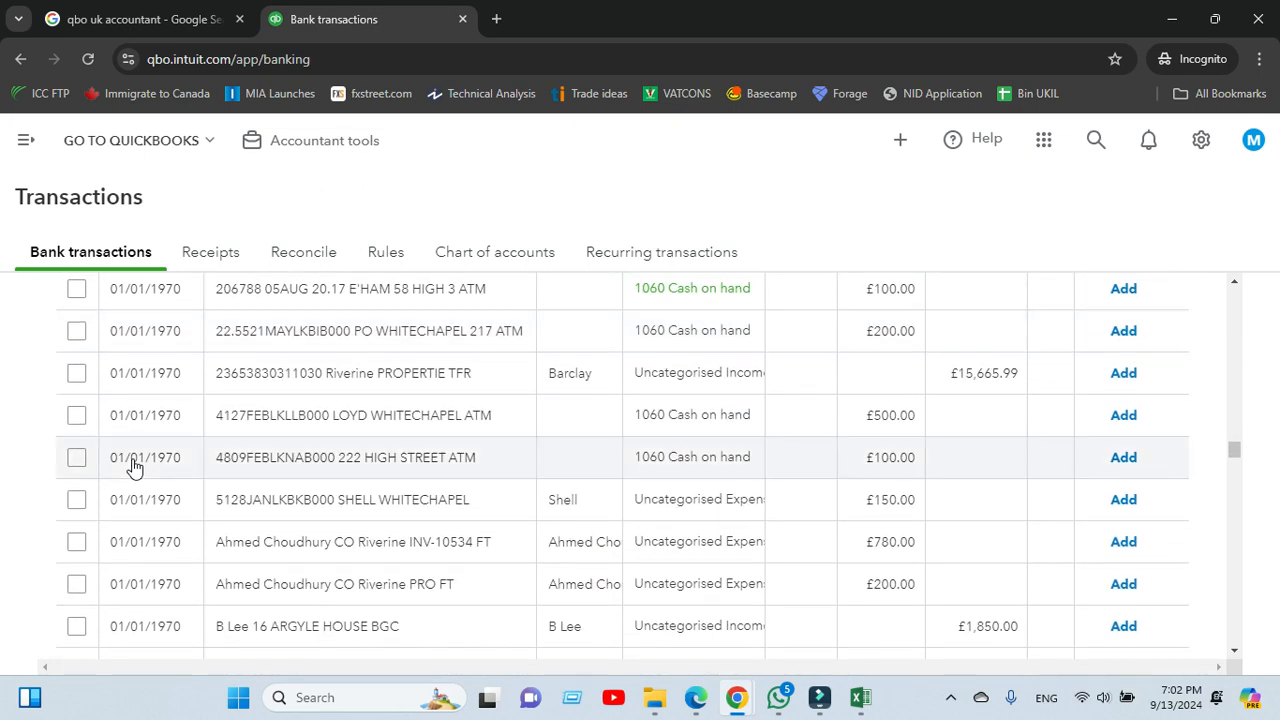
pyautogui.scroll(-10, 133, 467)
pyautogui.scroll(-3, 133, 467)
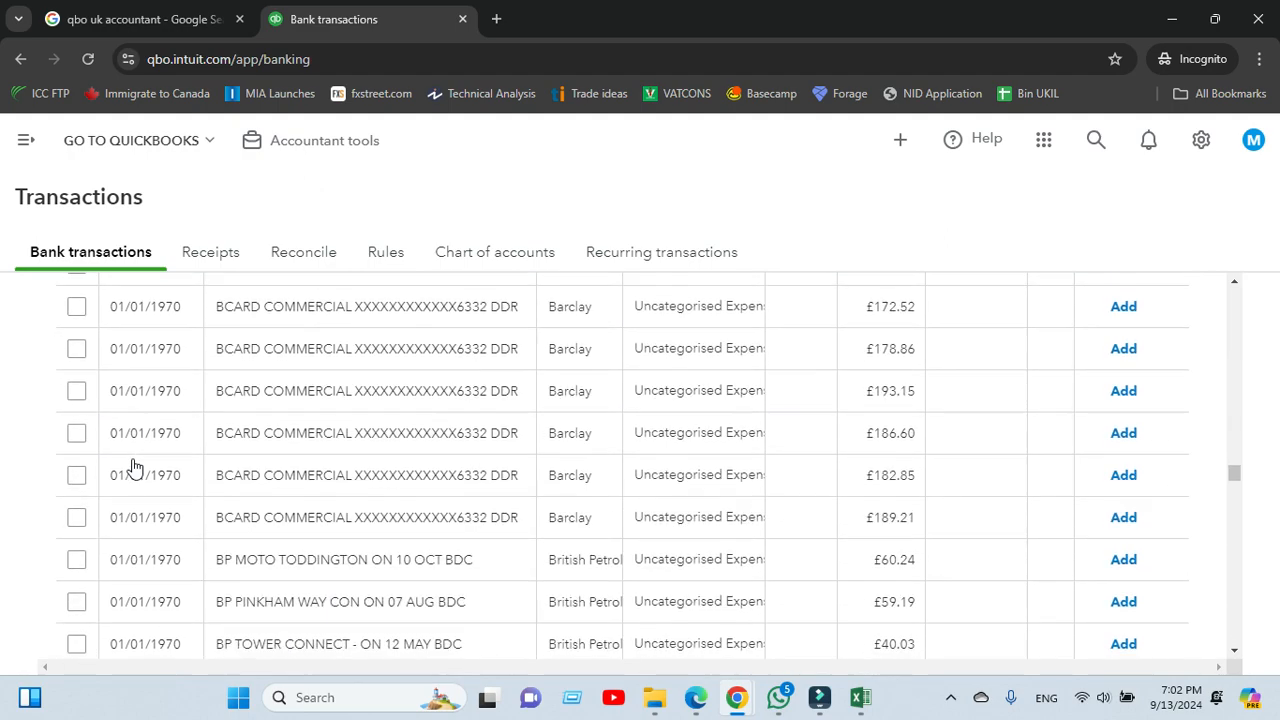
pyautogui.scroll(20, 133, 467)
pyautogui.scroll(3, 133, 467)
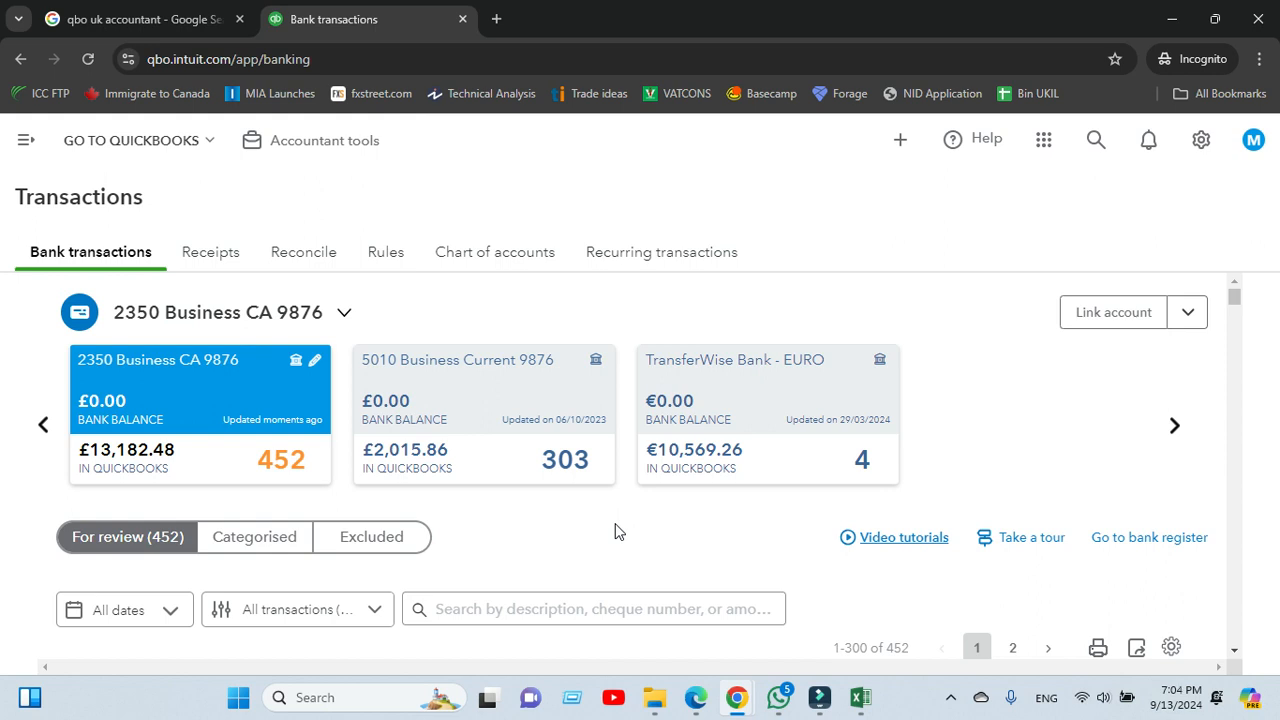
pyautogui.scroll(-4, 615, 531)
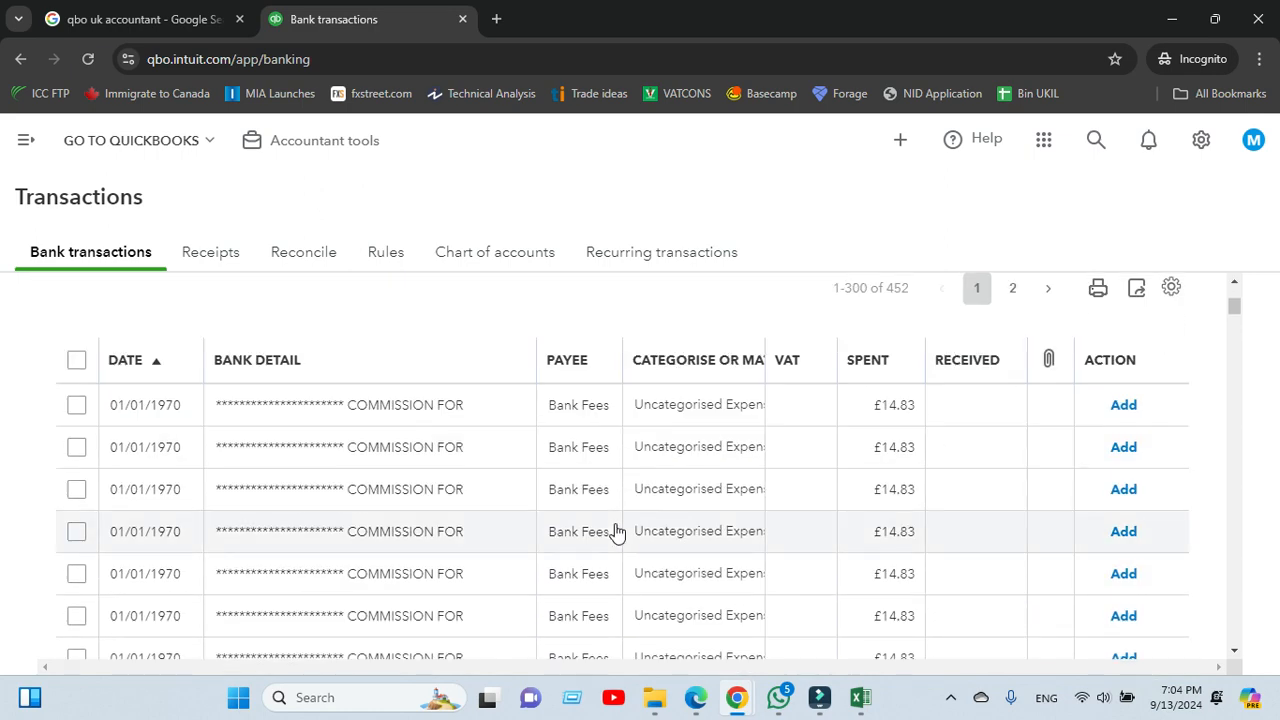
pyautogui.scroll(-5, 615, 531)
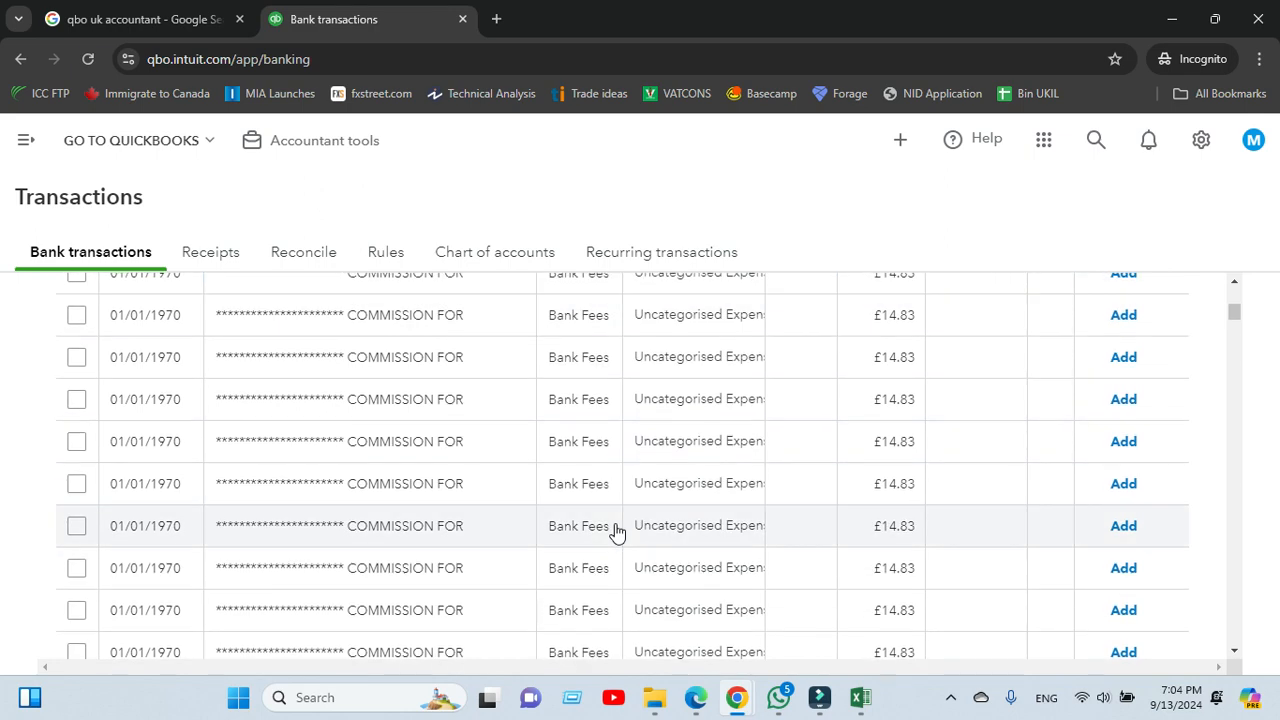
pyautogui.scroll(-6, 615, 531)
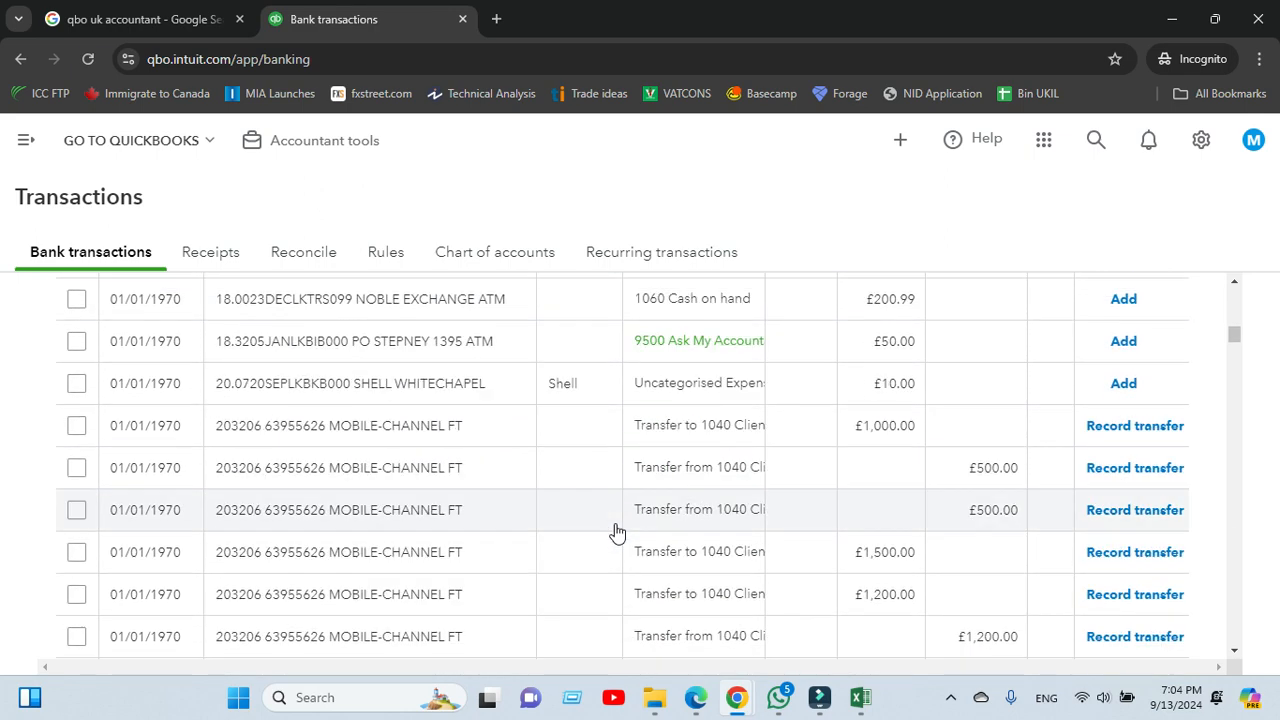
pyautogui.scroll(8, 615, 531)
pyautogui.scroll(5, 615, 531)
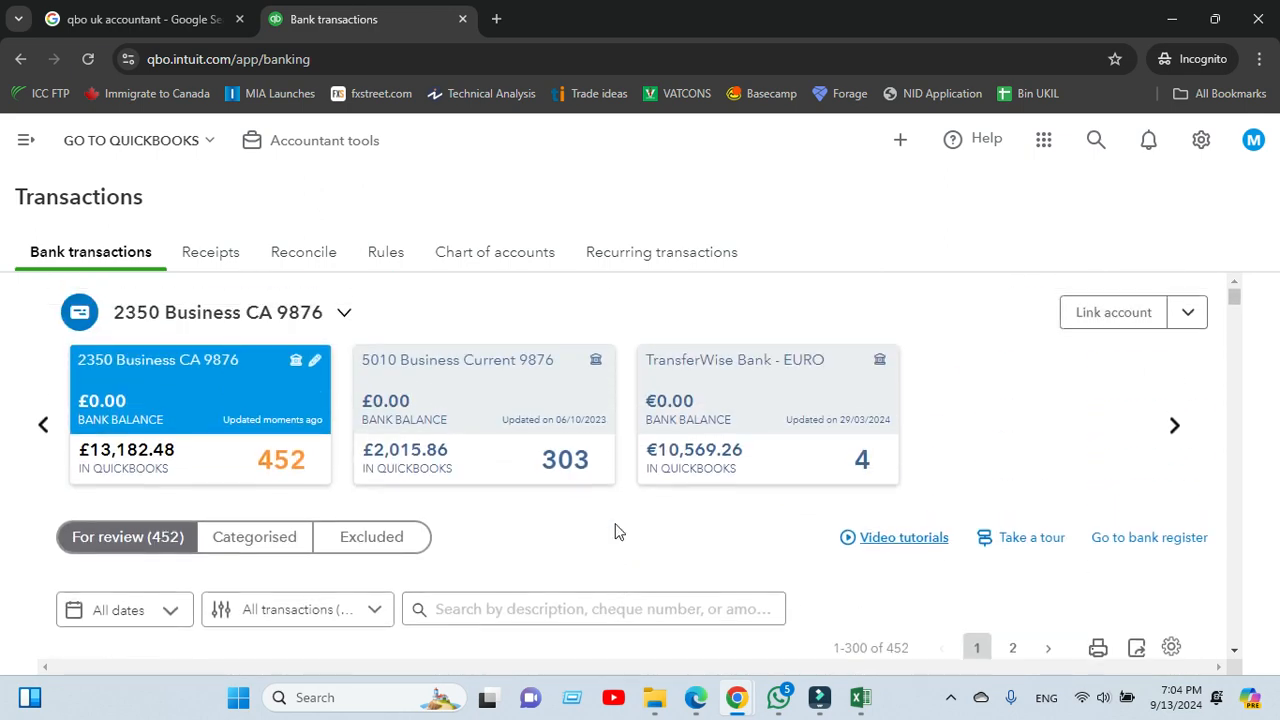
# - Look through the 2350 Business CA 9876 account's transactions for review, examining their dates, bank details, suggested payees and categories
pyautogui.scroll(-3, 615, 531)
pyautogui.scroll(-2, 615, 531)
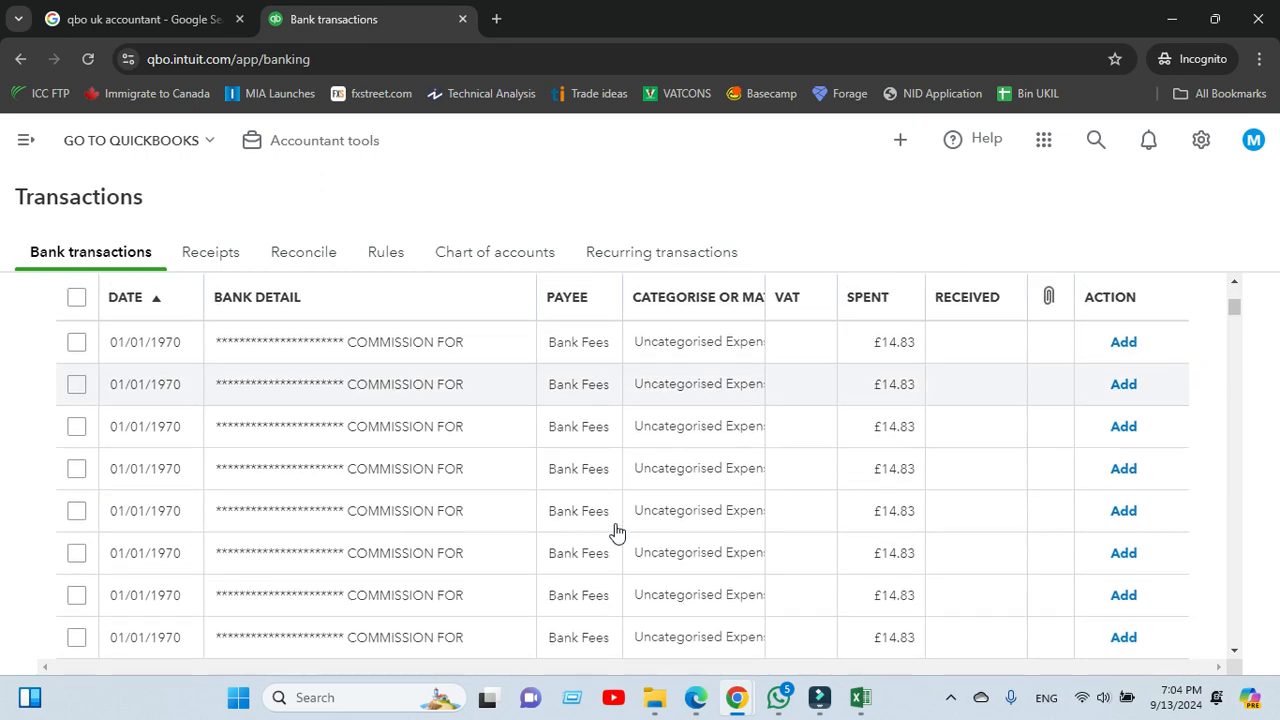
pyautogui.scroll(5, 614, 531)
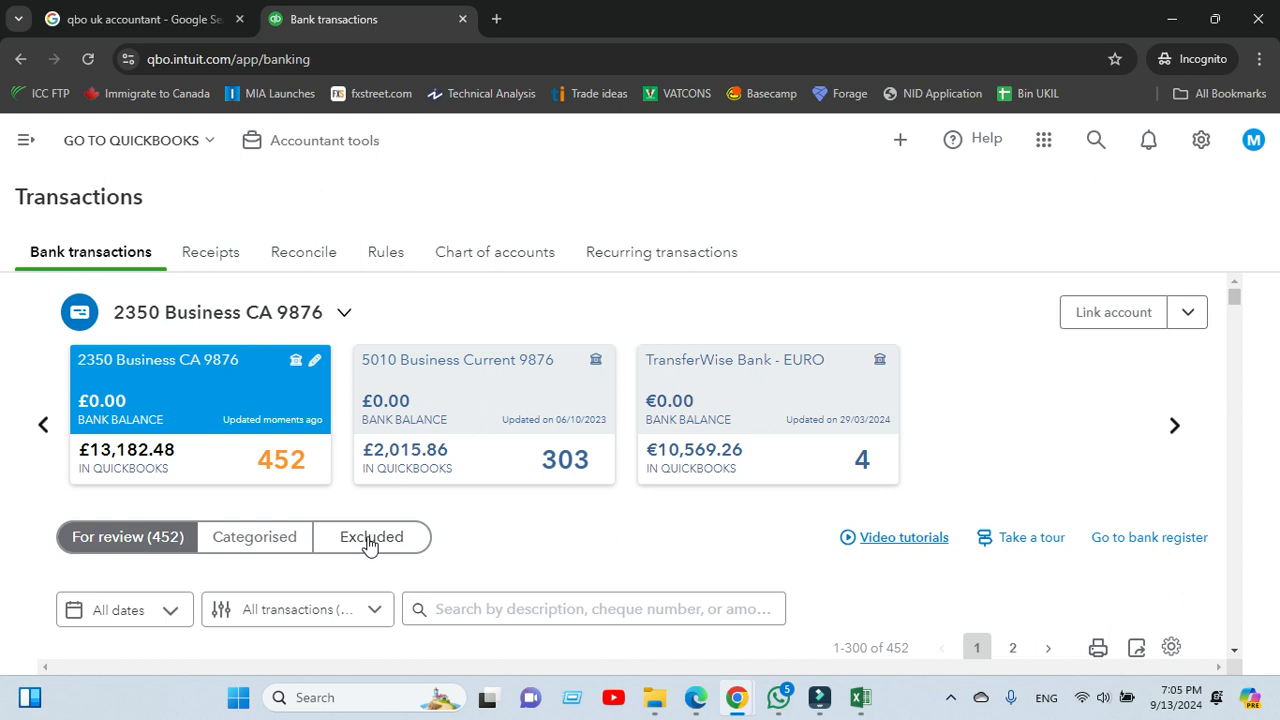
pyautogui.scroll(-5, 369, 543)
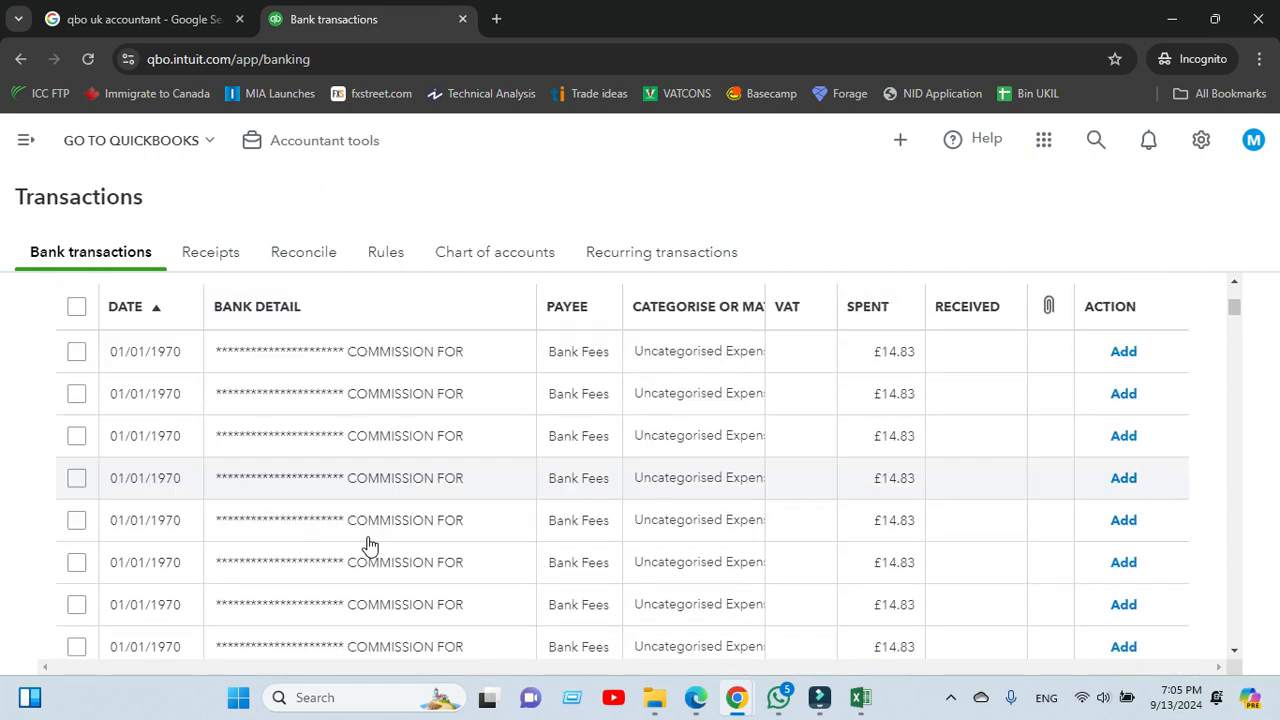
pyautogui.scroll(-3, 369, 543)
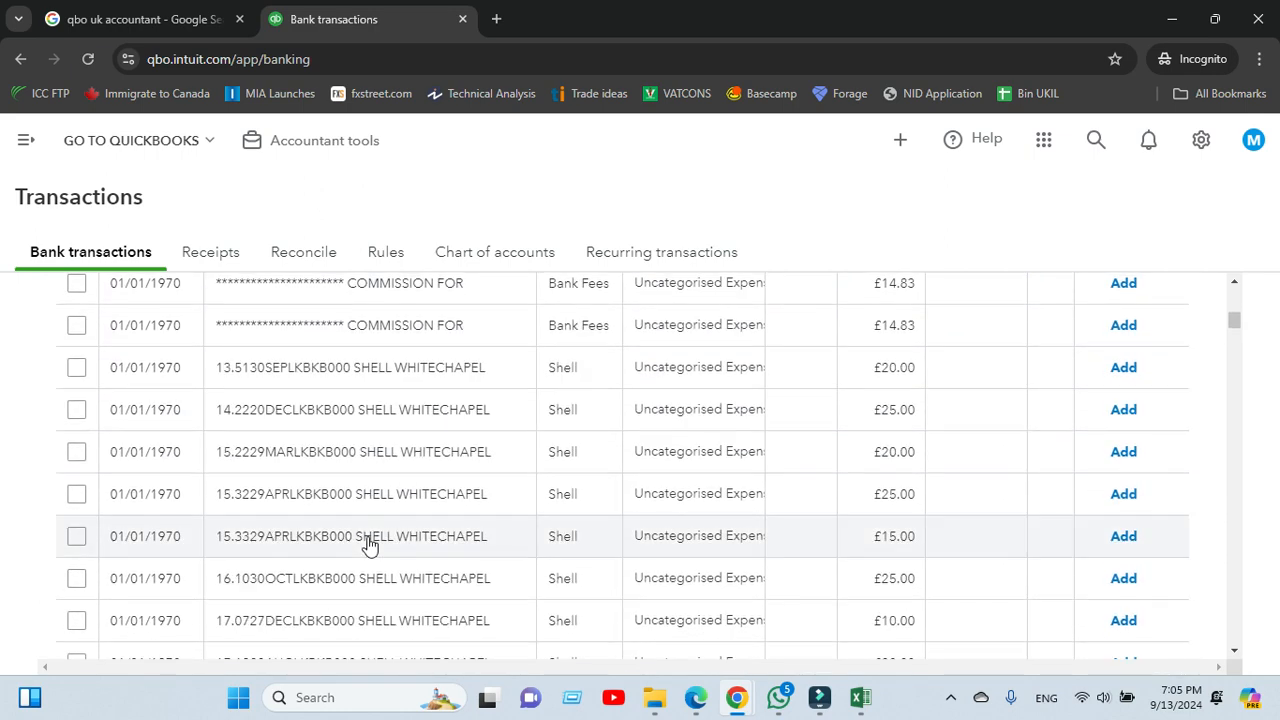
pyautogui.scroll(8, 369, 543)
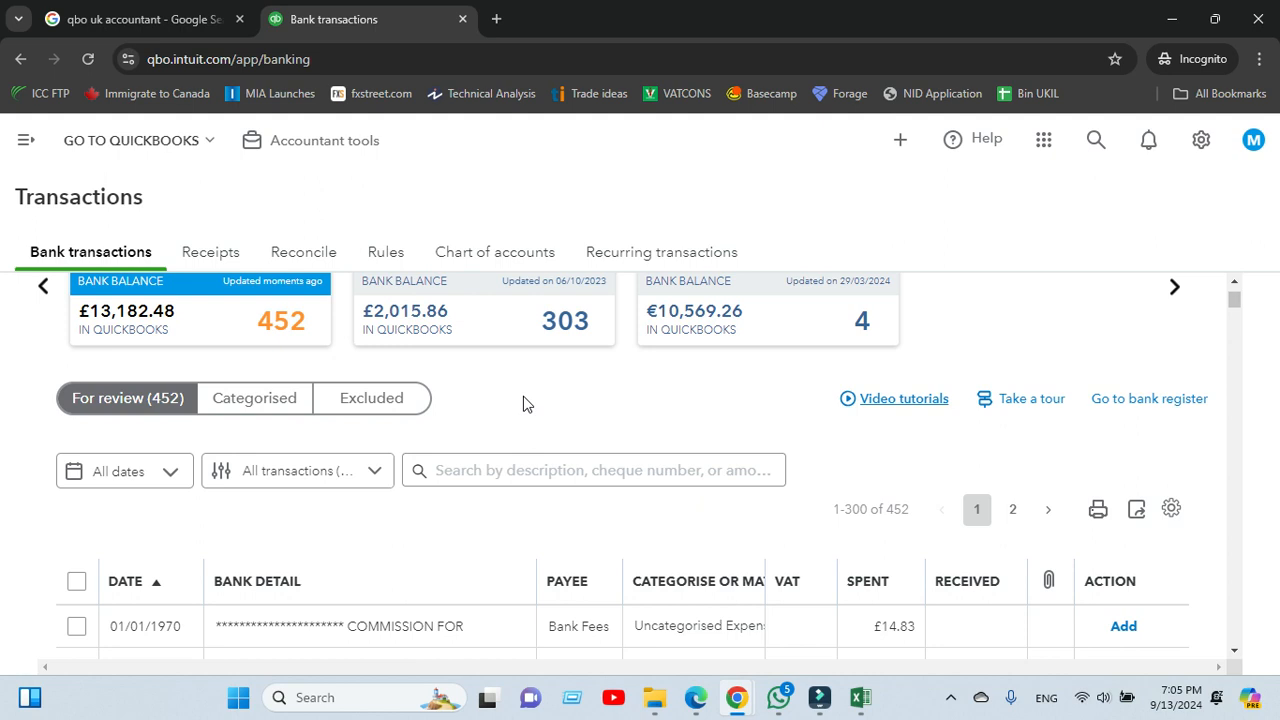
pyautogui.scroll(-2, 527, 404)
pyautogui.scroll(1, 526, 403)
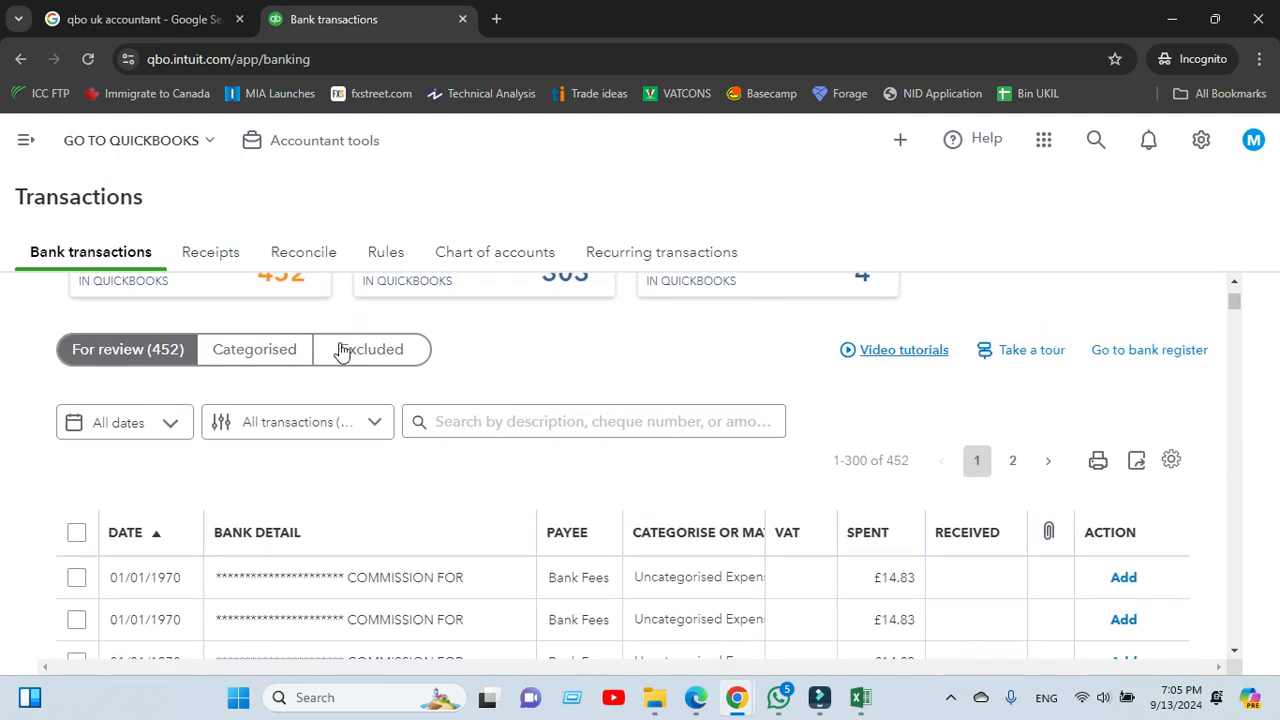
# - Check the account's excluded transactions, and look through its categorised transactions to the end of the list
pyautogui.click(372, 352)
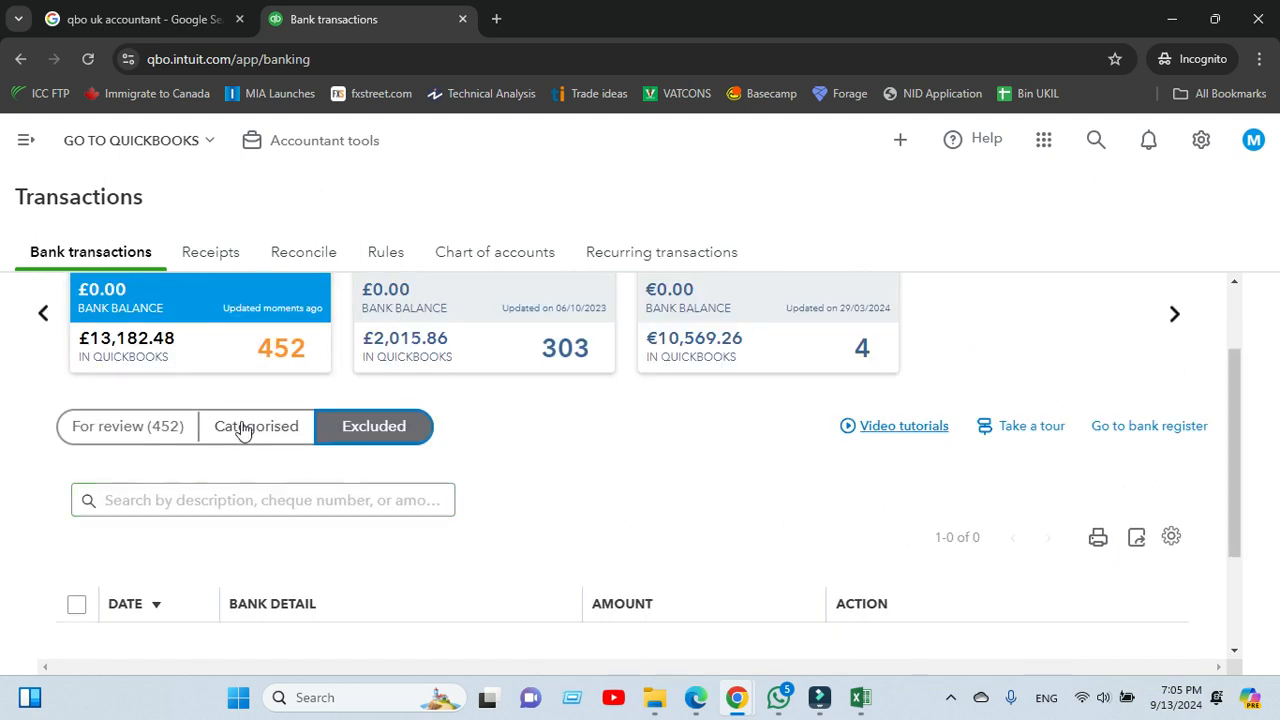
pyautogui.click(264, 435)
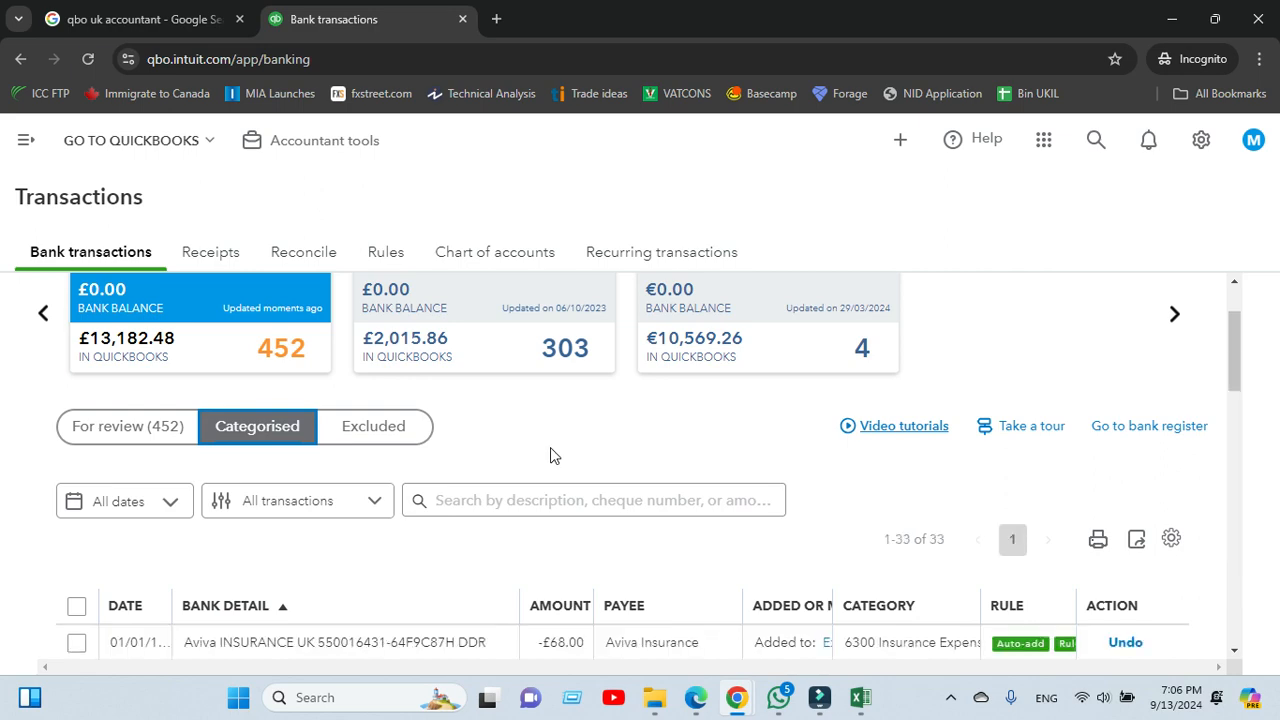
pyautogui.scroll(-6, 550, 456)
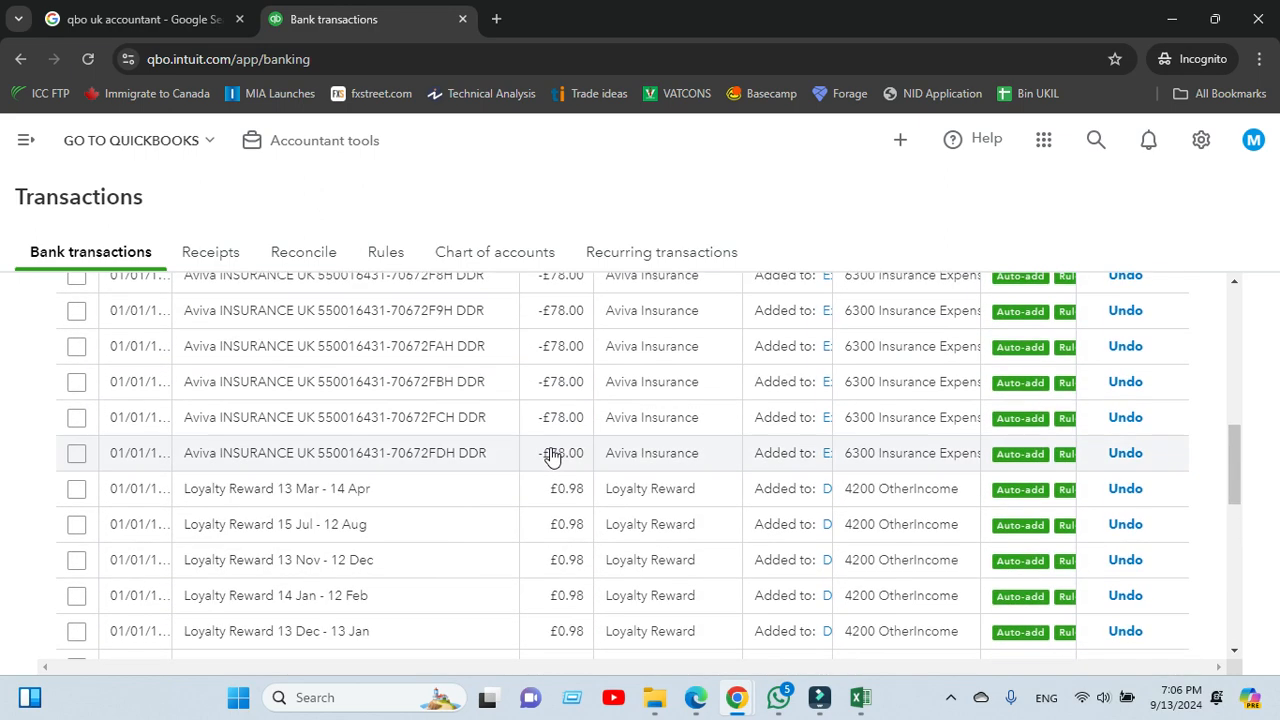
pyautogui.scroll(-8, 552, 456)
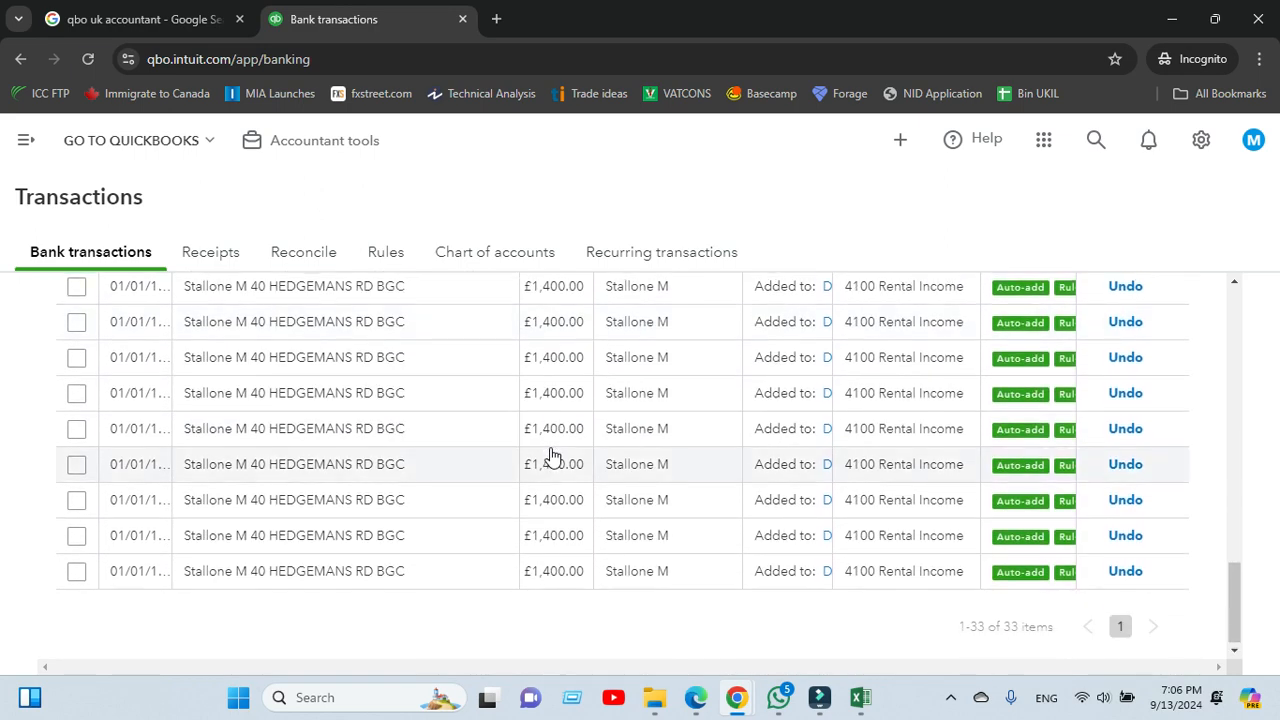
pyautogui.scroll(12, 552, 456)
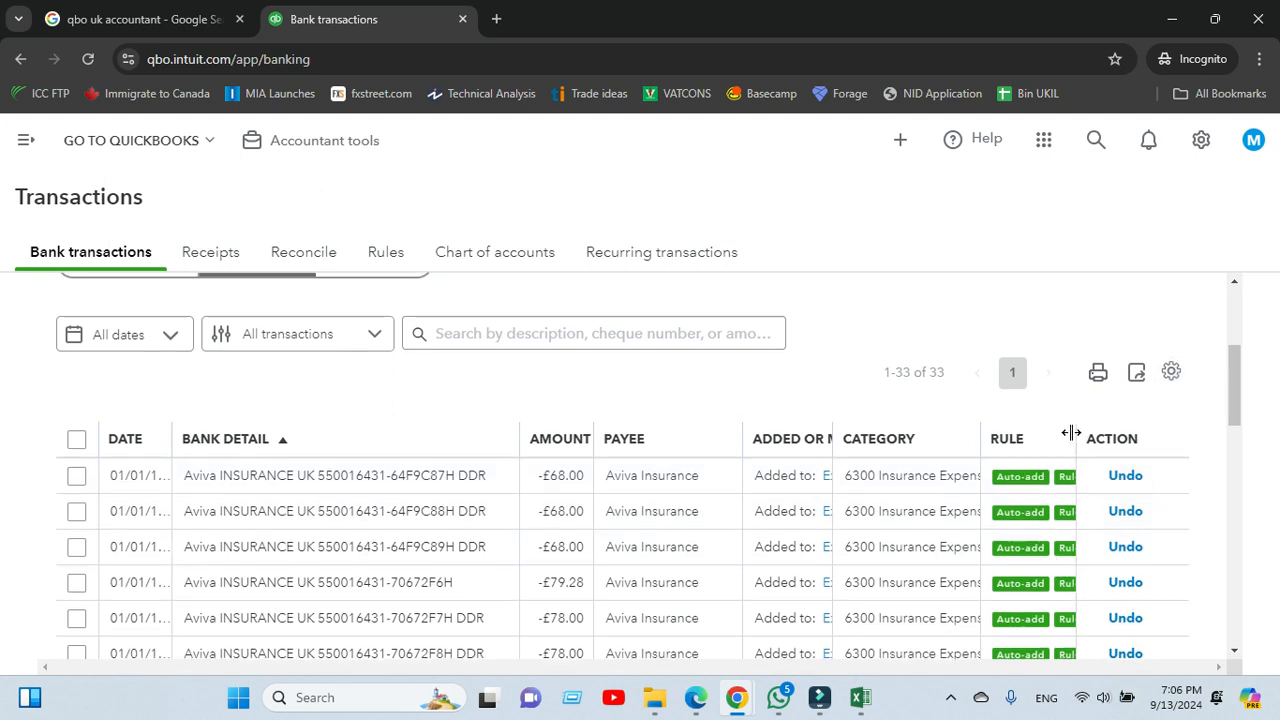
# - Widen the Rule column in the list of categorised transactions
pyautogui.moveTo(1072, 432); pyautogui.dragTo(1130, 438)
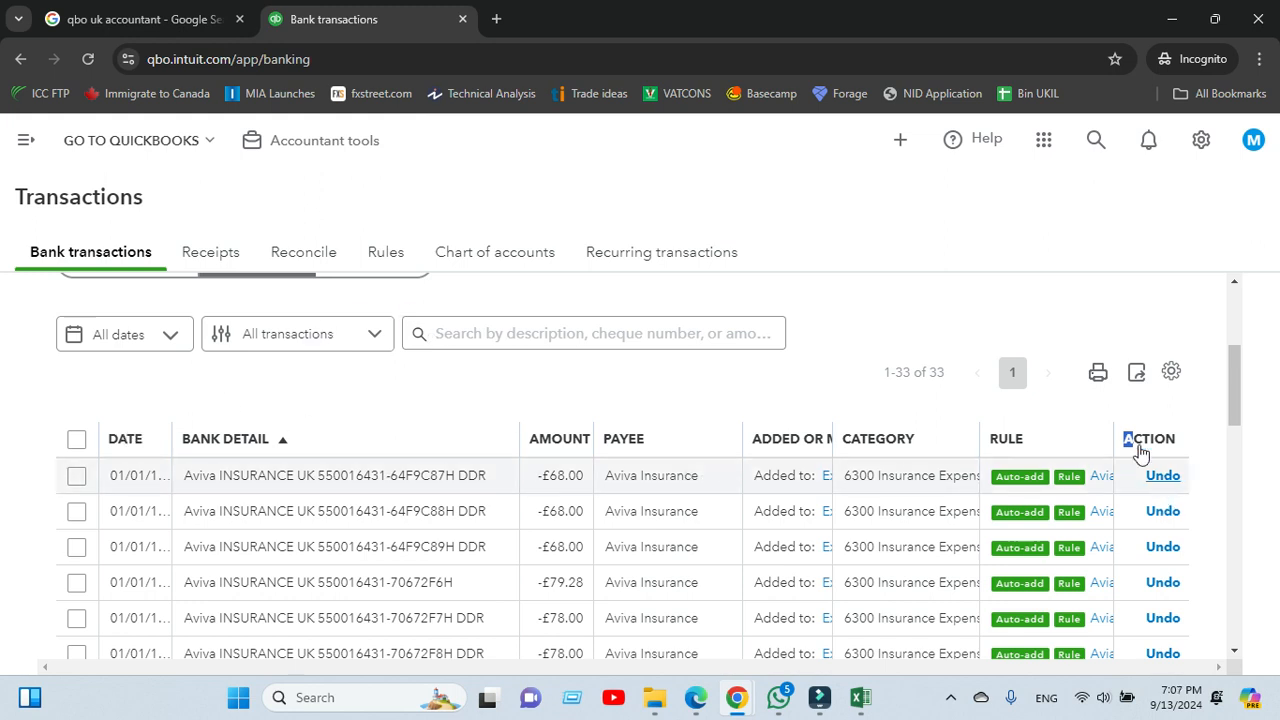
pyautogui.scroll(3, 836, 334)
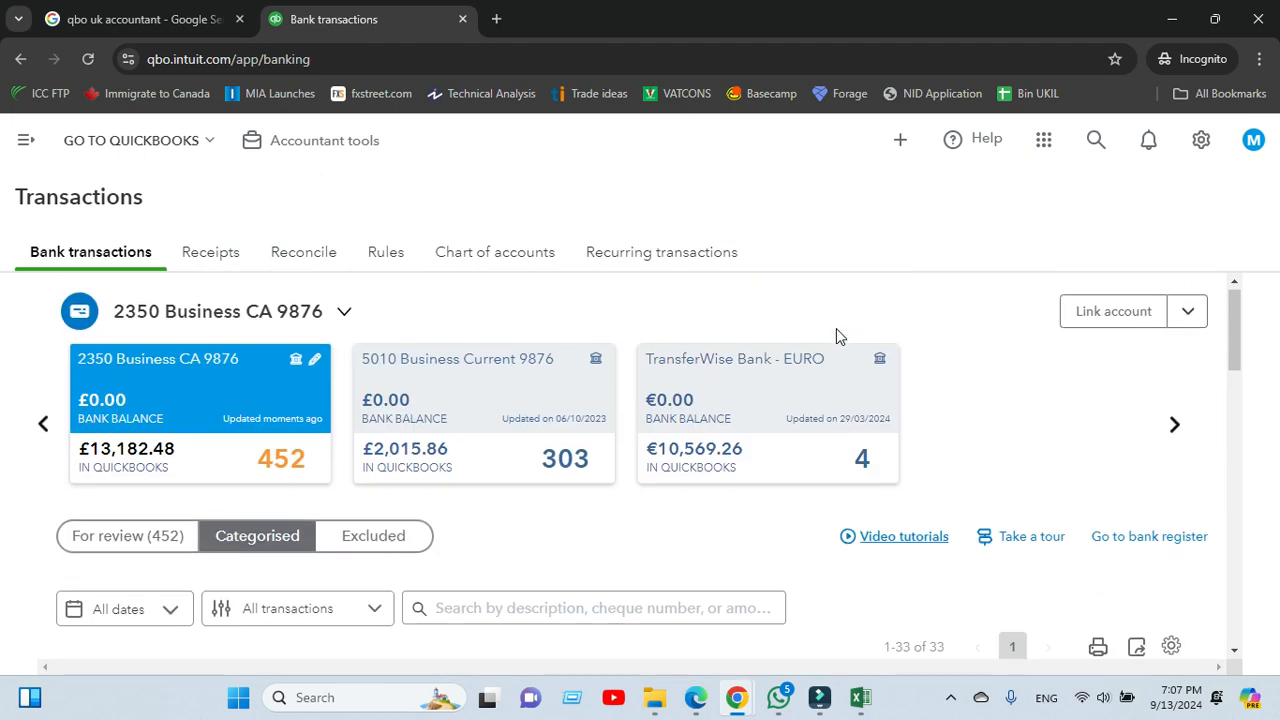
pyautogui.scroll(-1, 836, 336)
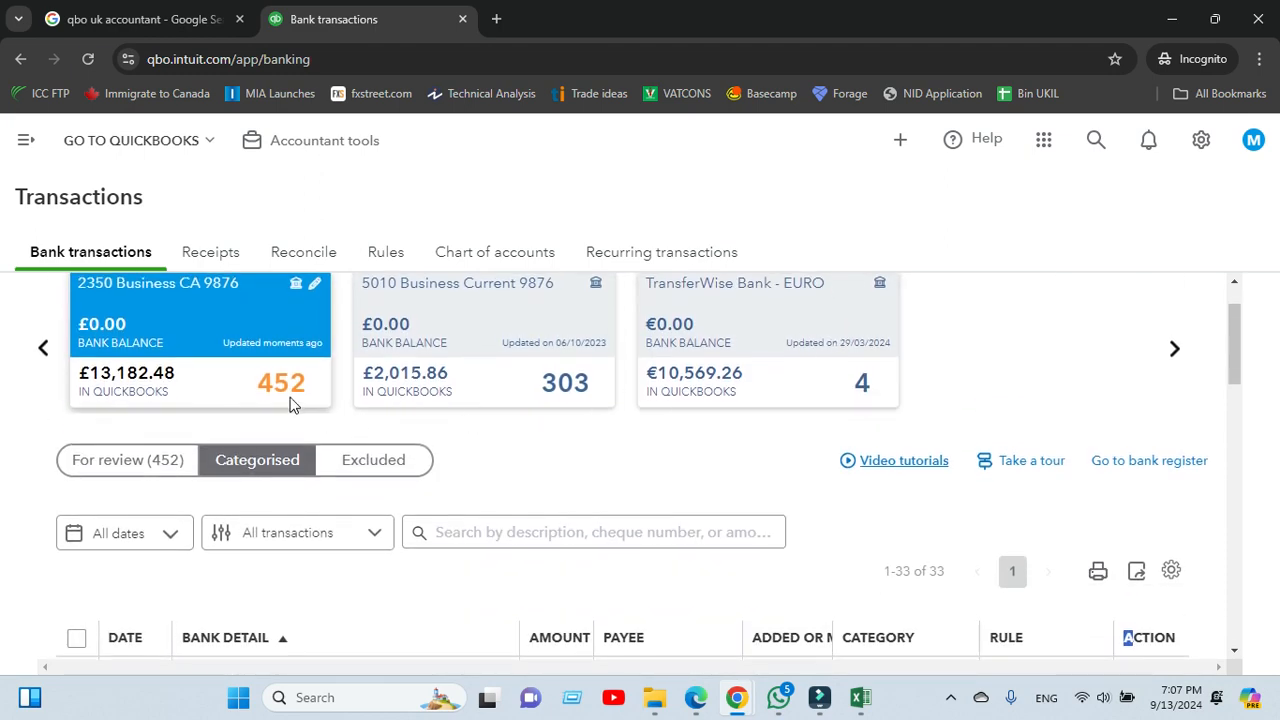
pyautogui.scroll(-3, 893, 558)
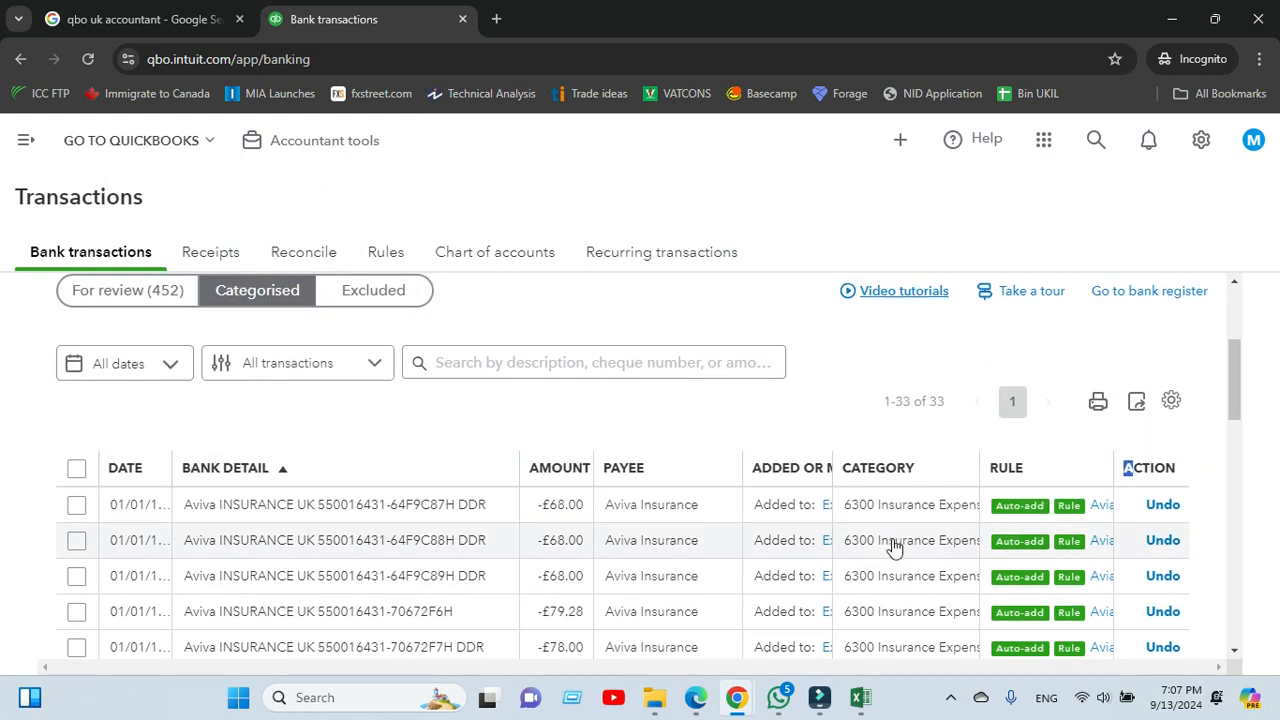
# - Select all categorised transactions and undo their categorisation, confirming that they return to the review list
pyautogui.click(76, 467)
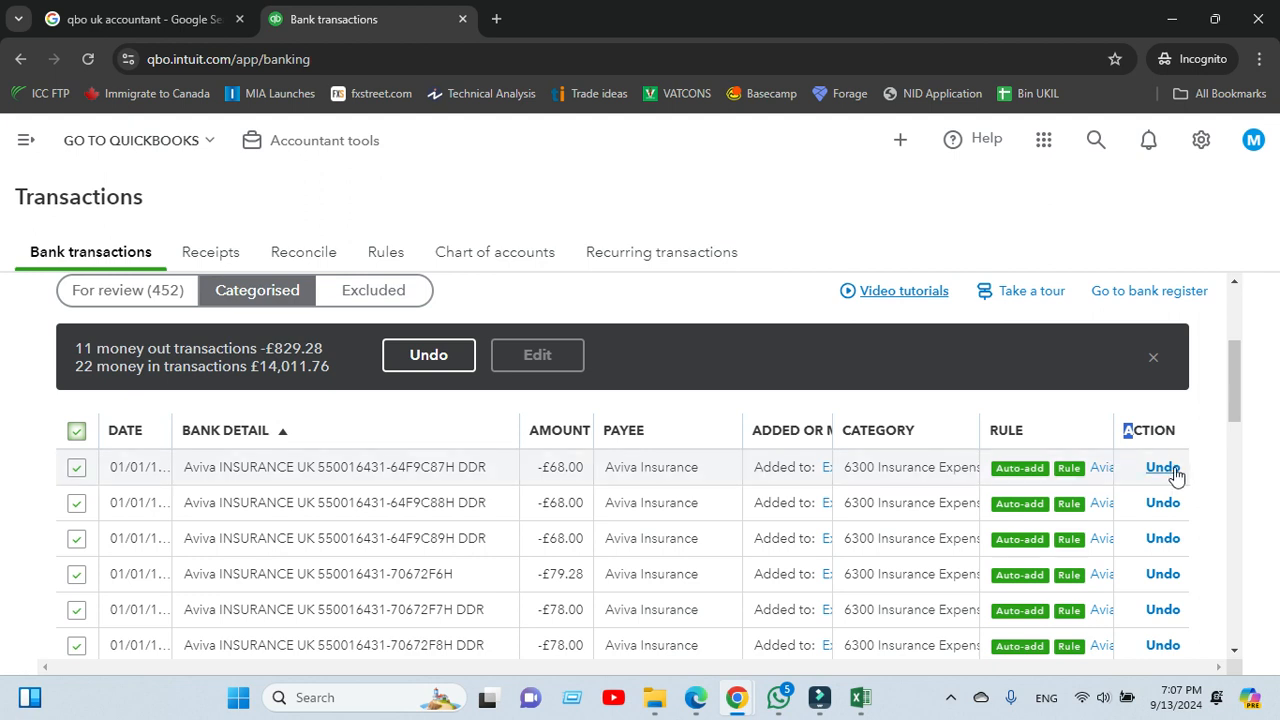
pyautogui.click(452, 366)
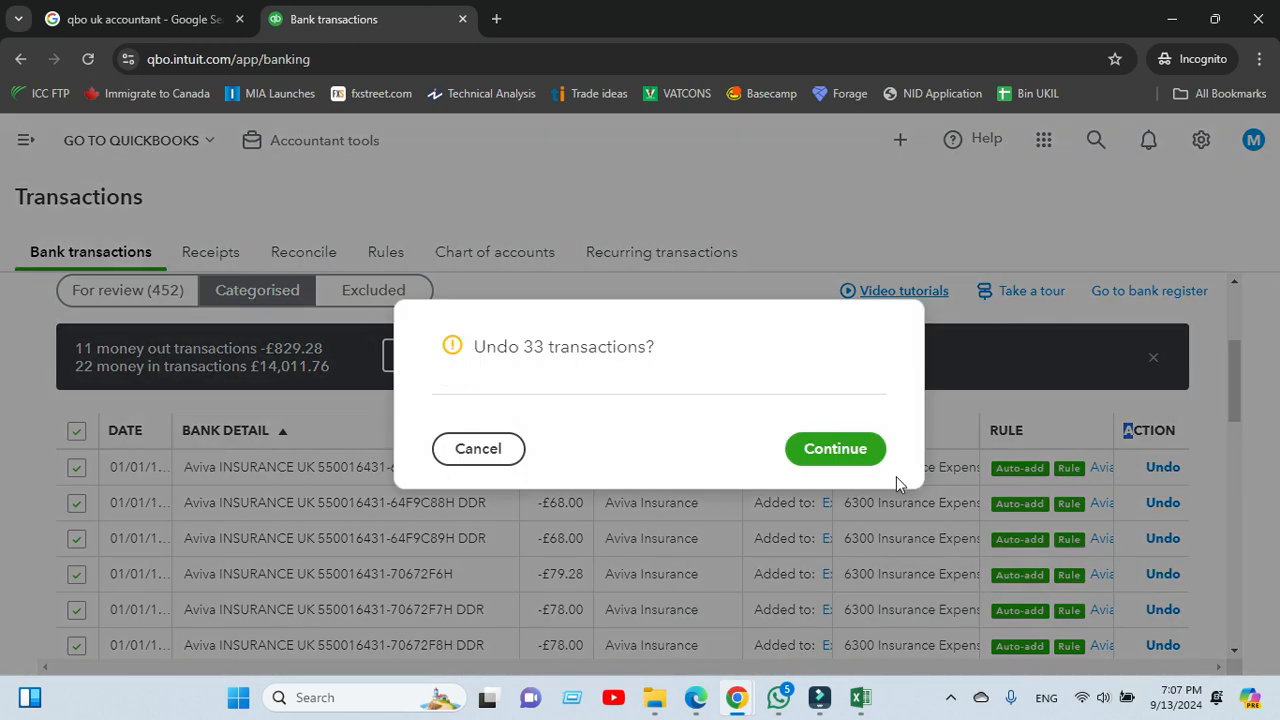
pyautogui.click(850, 455)
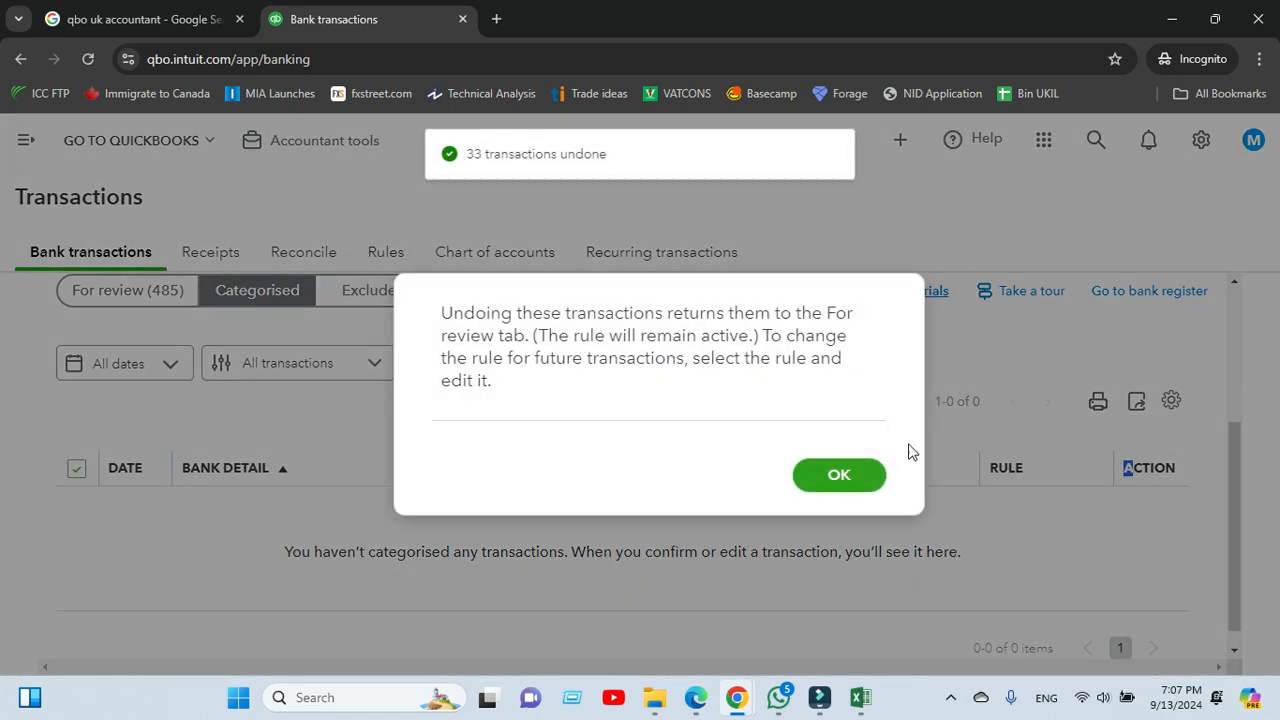
pyautogui.click(836, 477)
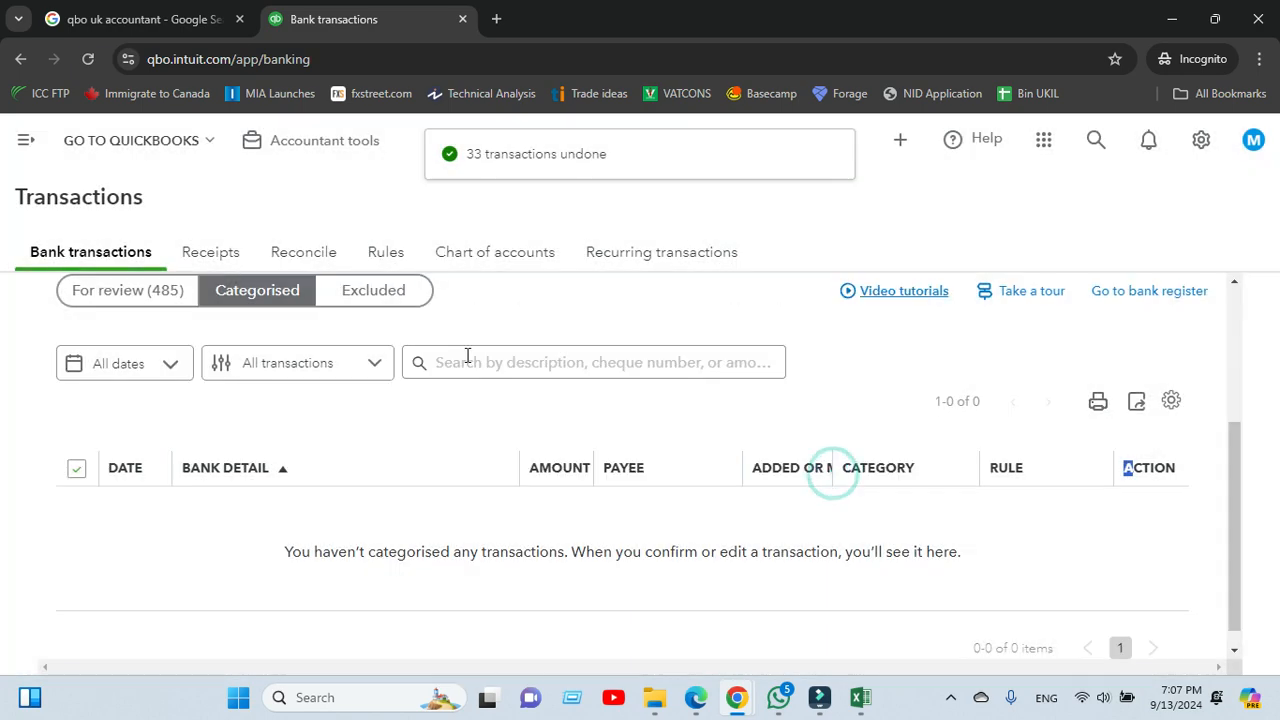
pyautogui.click(488, 330)
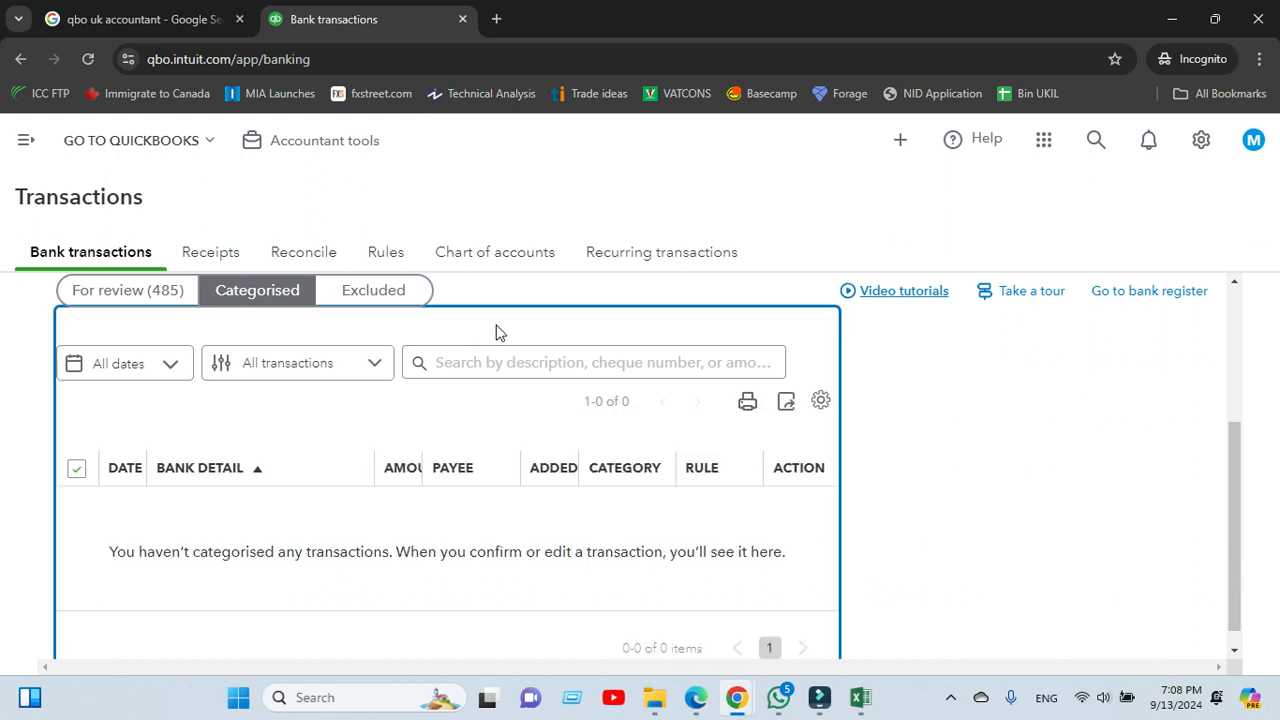
pyautogui.click(751, 295)
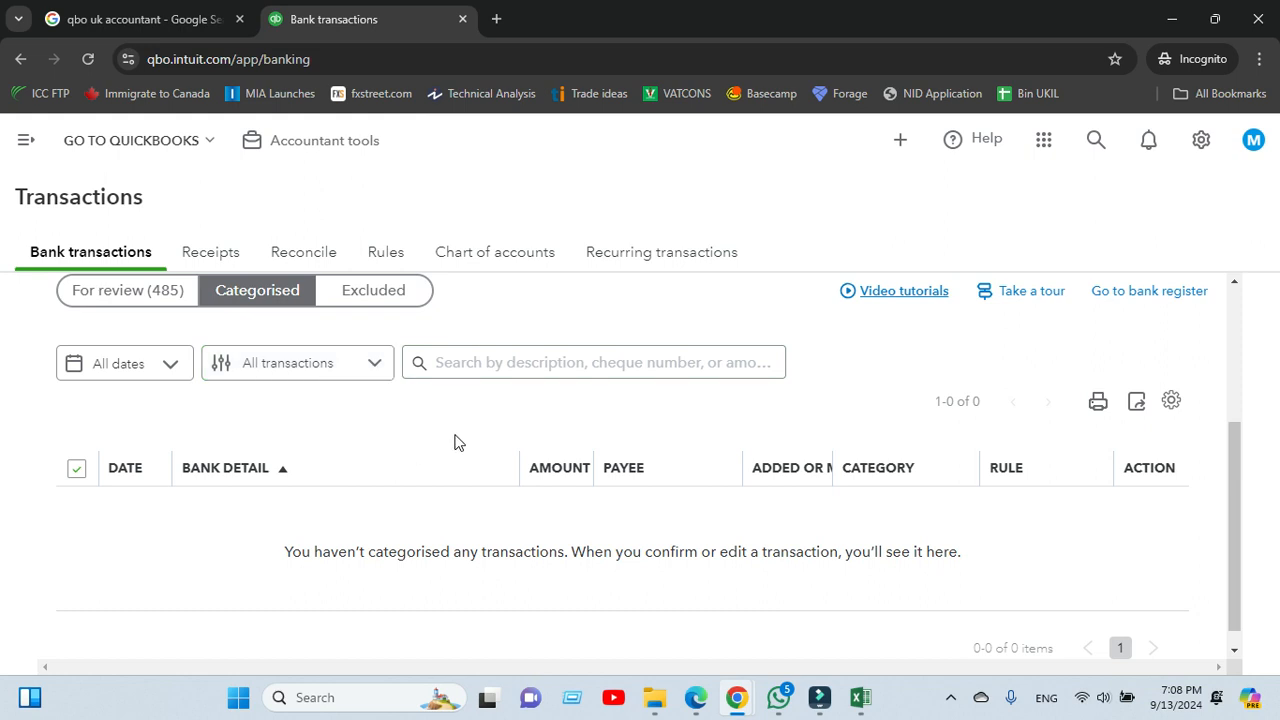
# - Go back to the transactions for review and look through their bank details, payees, suggested categories and applied rules
pyautogui.scroll(2, 455, 440)
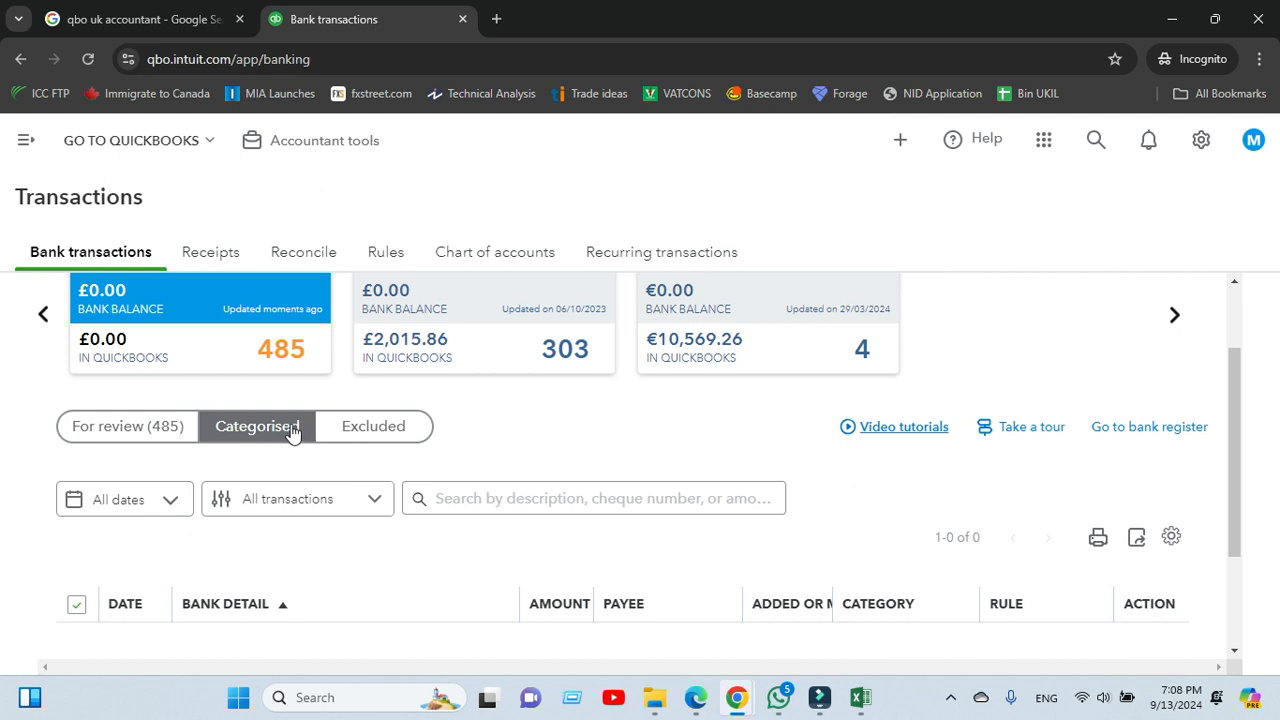
pyautogui.click(117, 433)
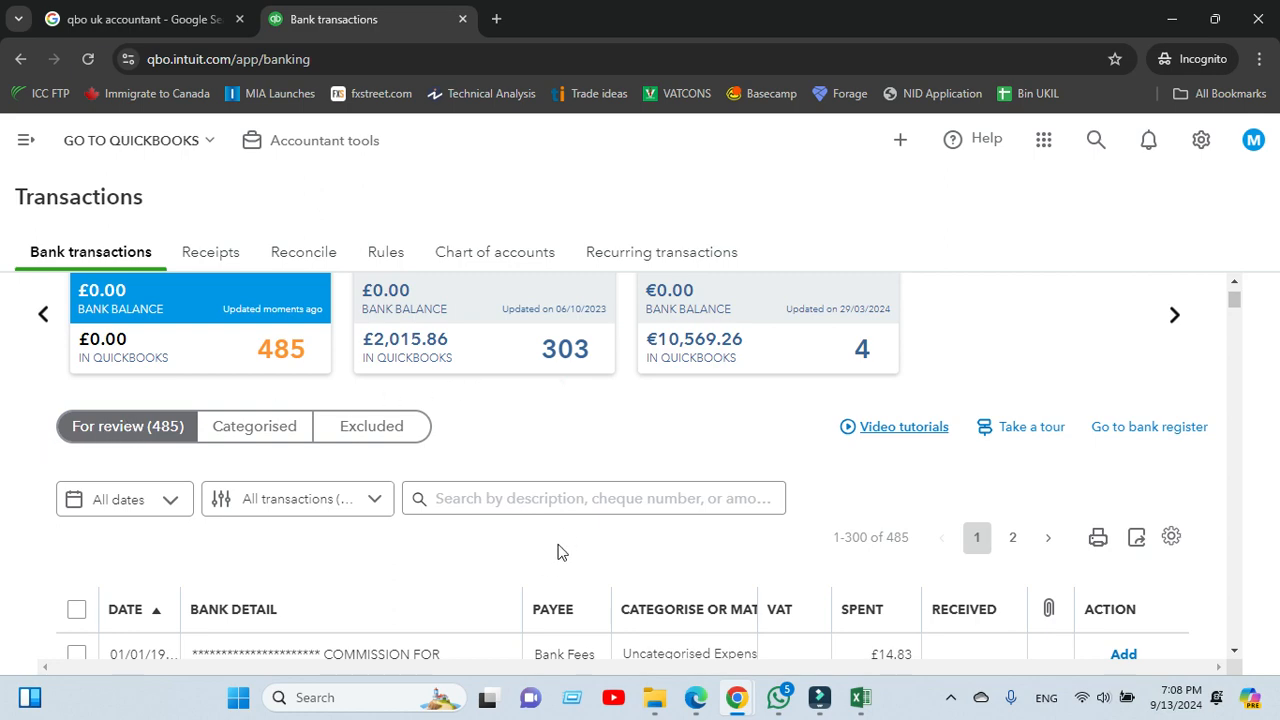
pyautogui.scroll(-5, 557, 551)
pyautogui.scroll(-15, 557, 551)
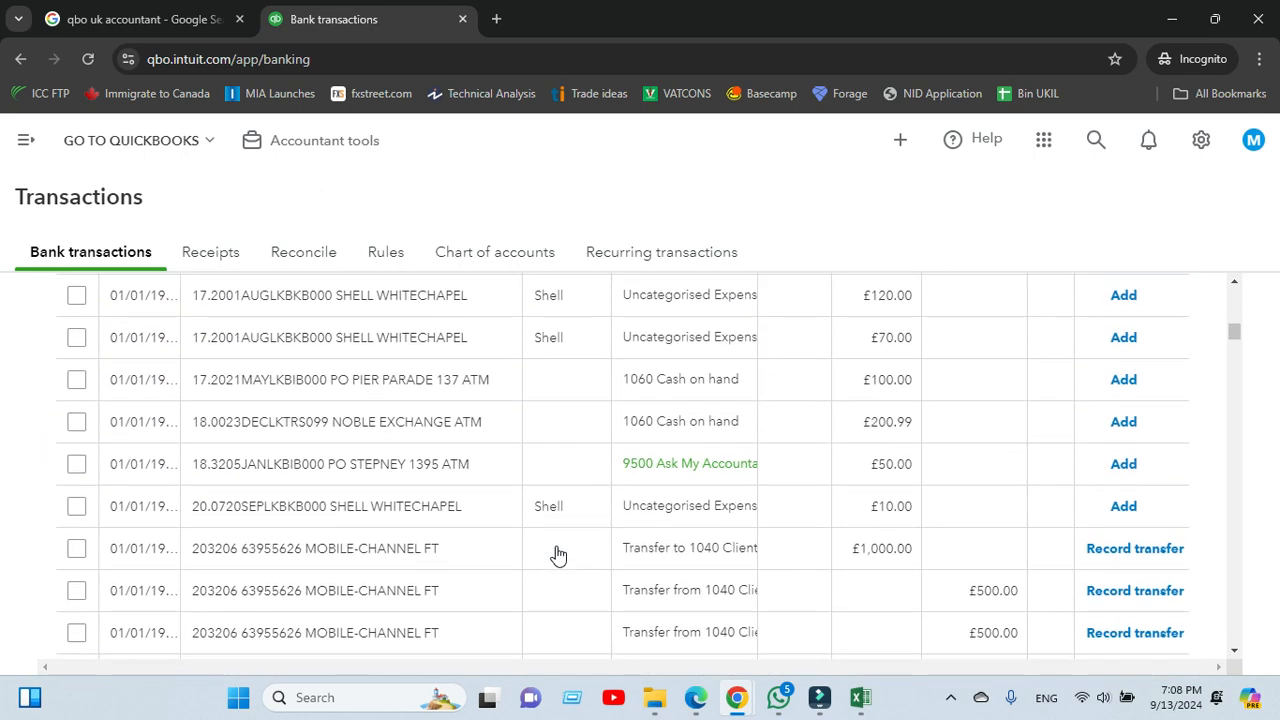
pyautogui.scroll(-15, 557, 554)
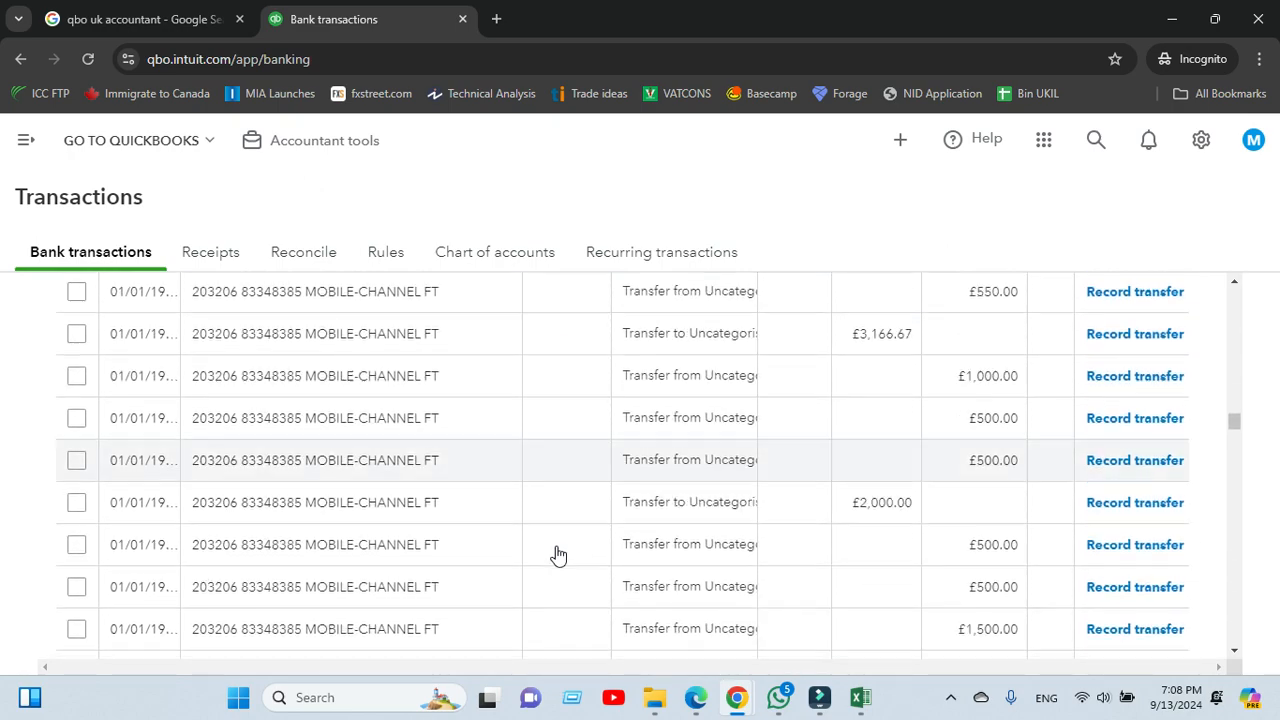
pyautogui.scroll(5, 557, 554)
pyautogui.scroll(-8, 557, 554)
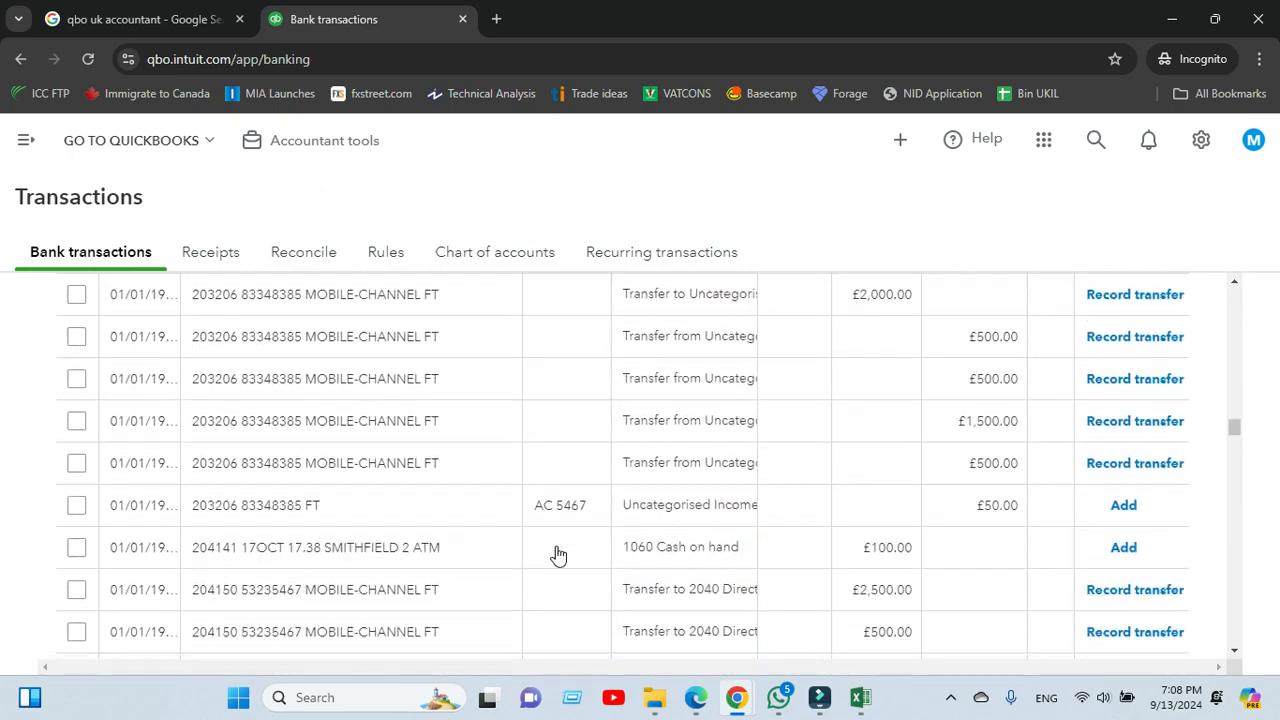
pyautogui.scroll(-5, 557, 554)
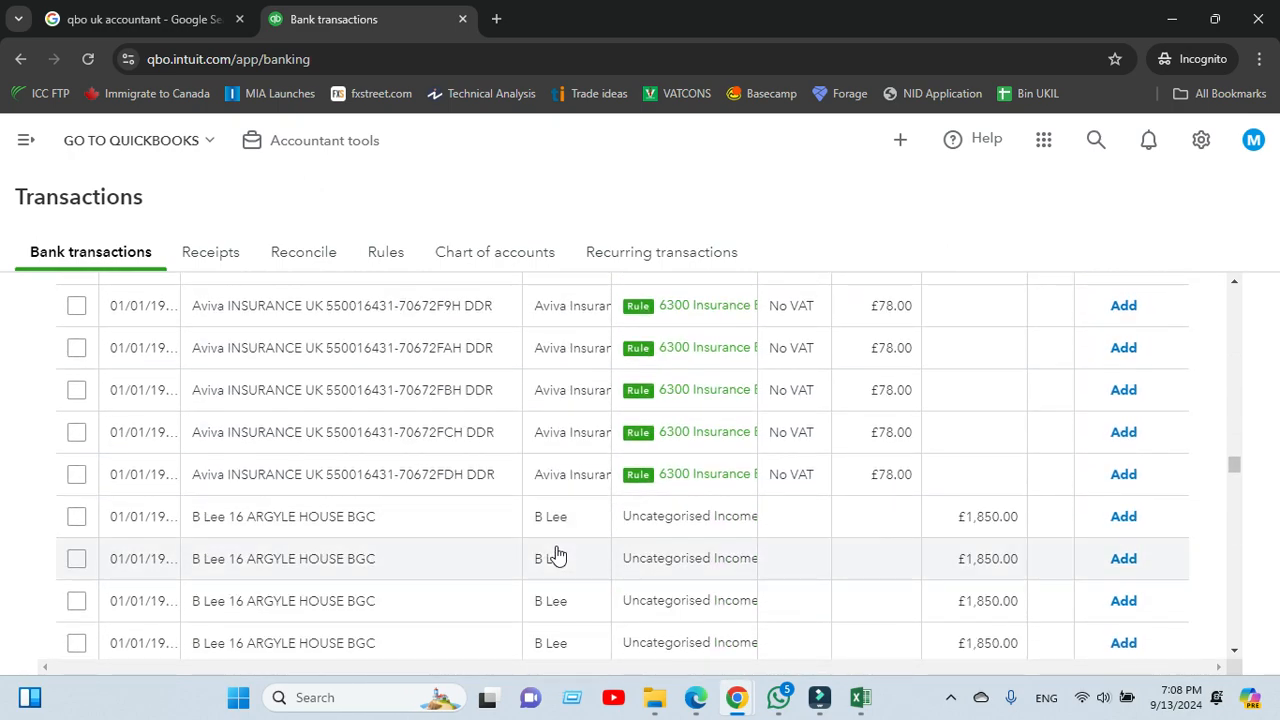
pyautogui.scroll(10, 388, 460)
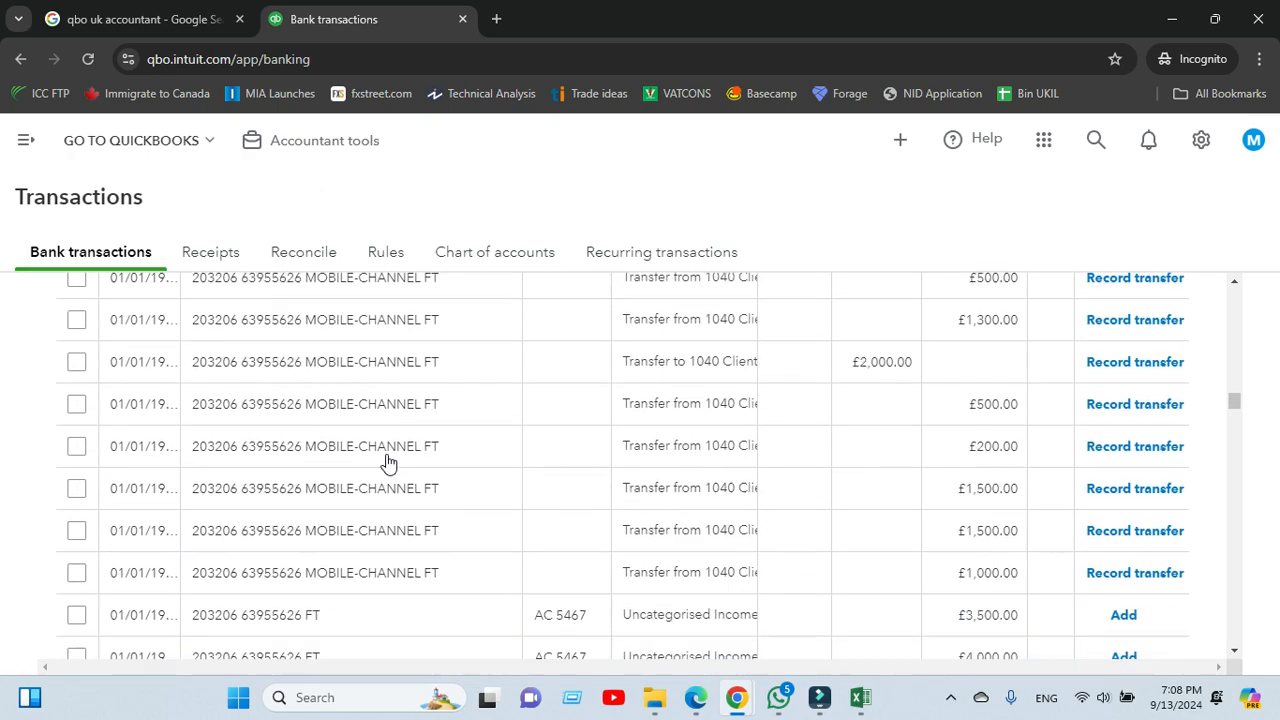
pyautogui.scroll(10, 388, 460)
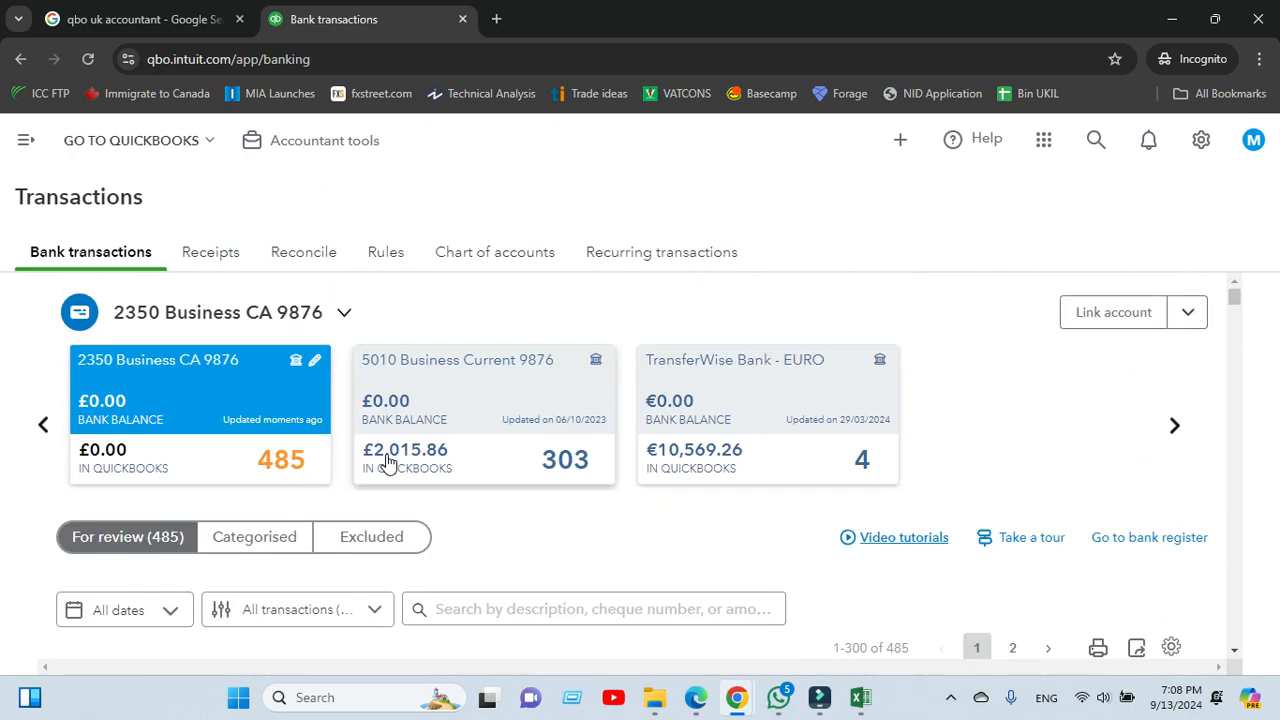
# - Select all transactions on the first page of the review list and exclude them
pyautogui.scroll(-1, 535, 535)
pyautogui.scroll(-2, 536, 534)
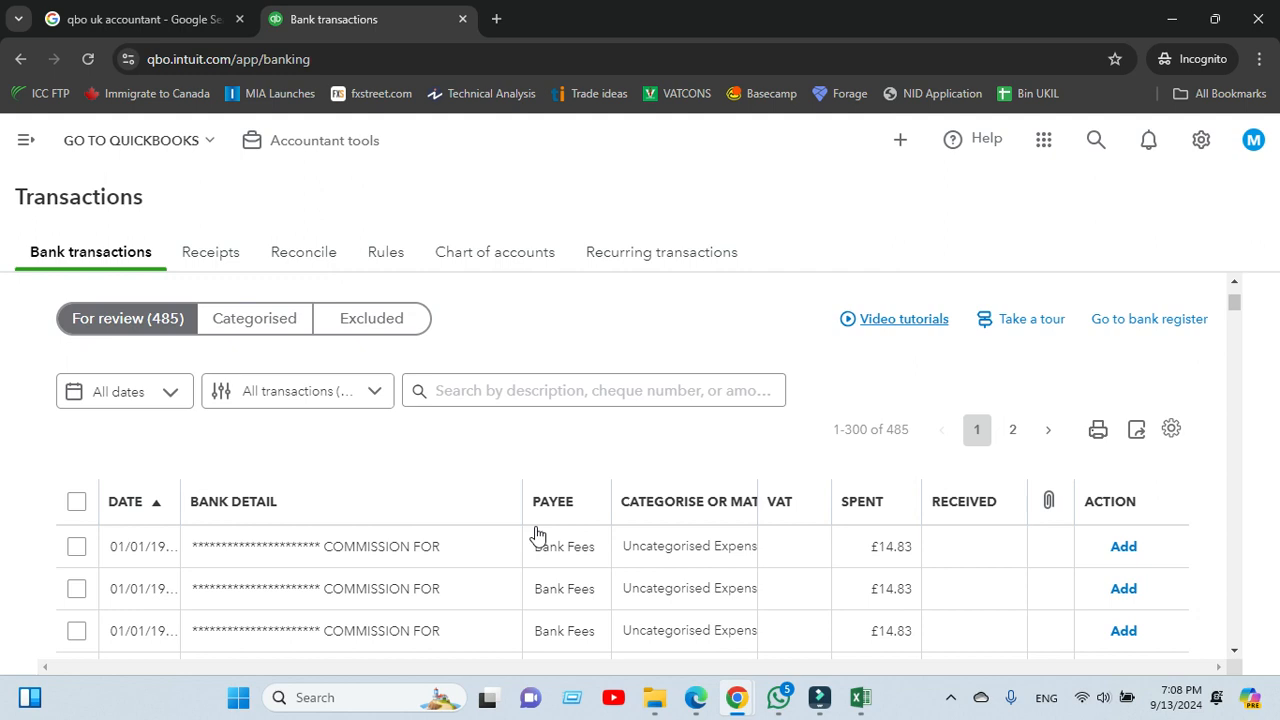
pyautogui.click(76, 503)
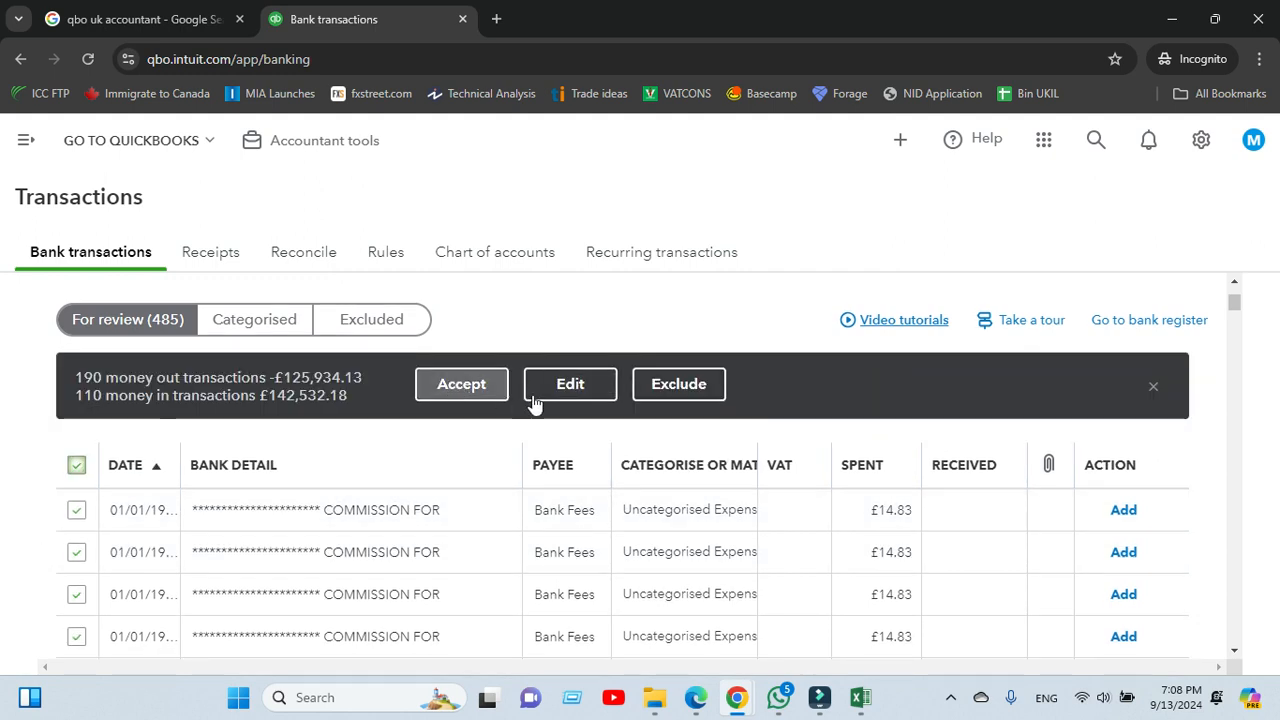
pyautogui.click(692, 392)
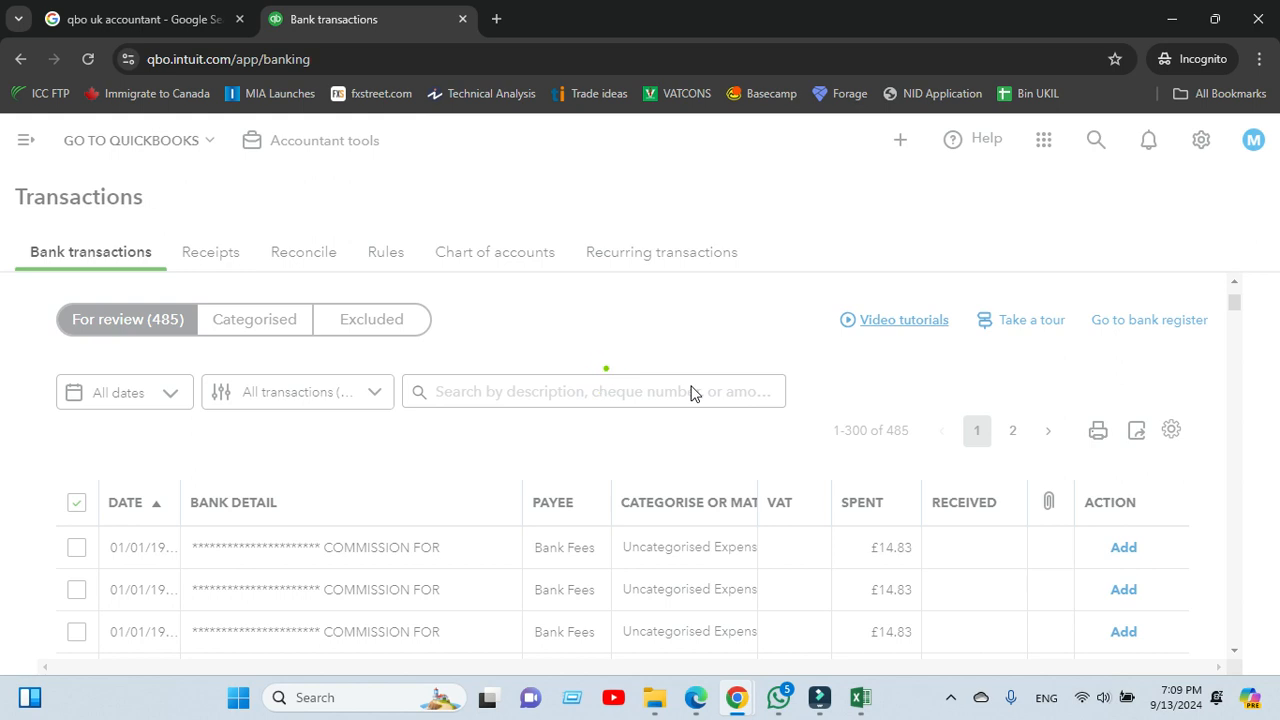
pyautogui.click(690, 392)
pyautogui.click(513, 330)
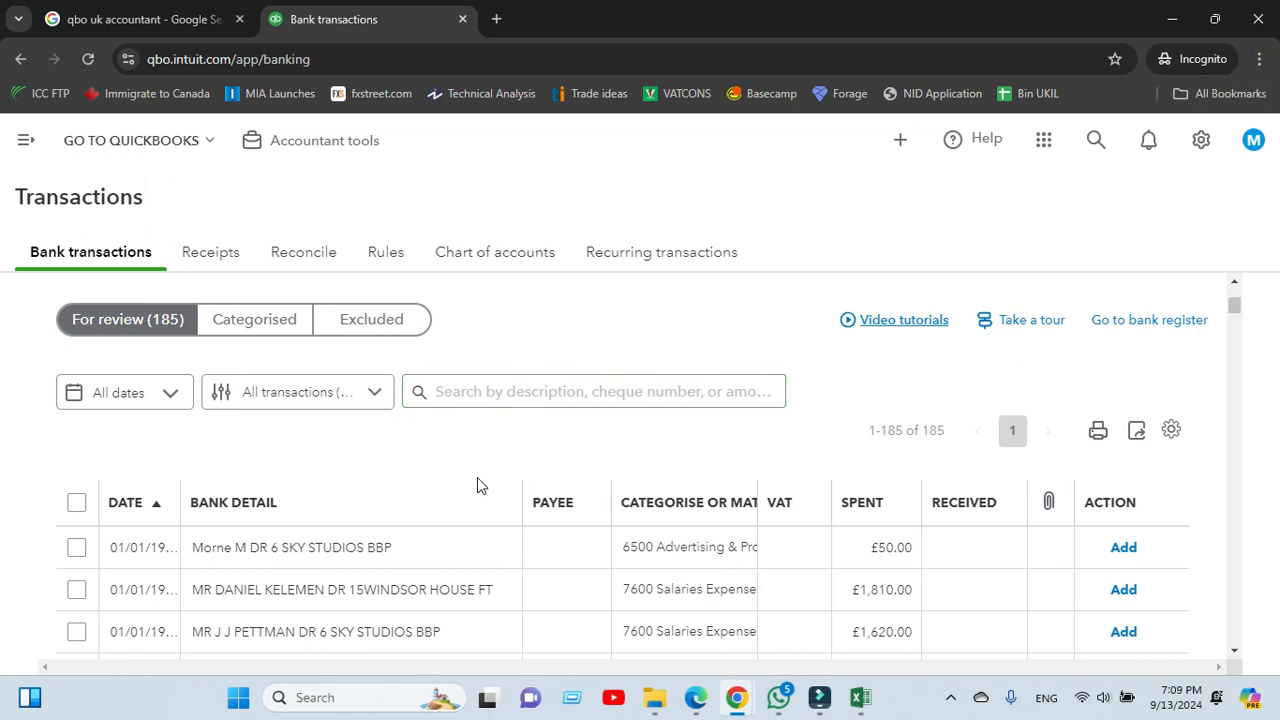
# - Select all remaining transactions in the review list and exclude them
pyautogui.scroll(-3, 530, 450)
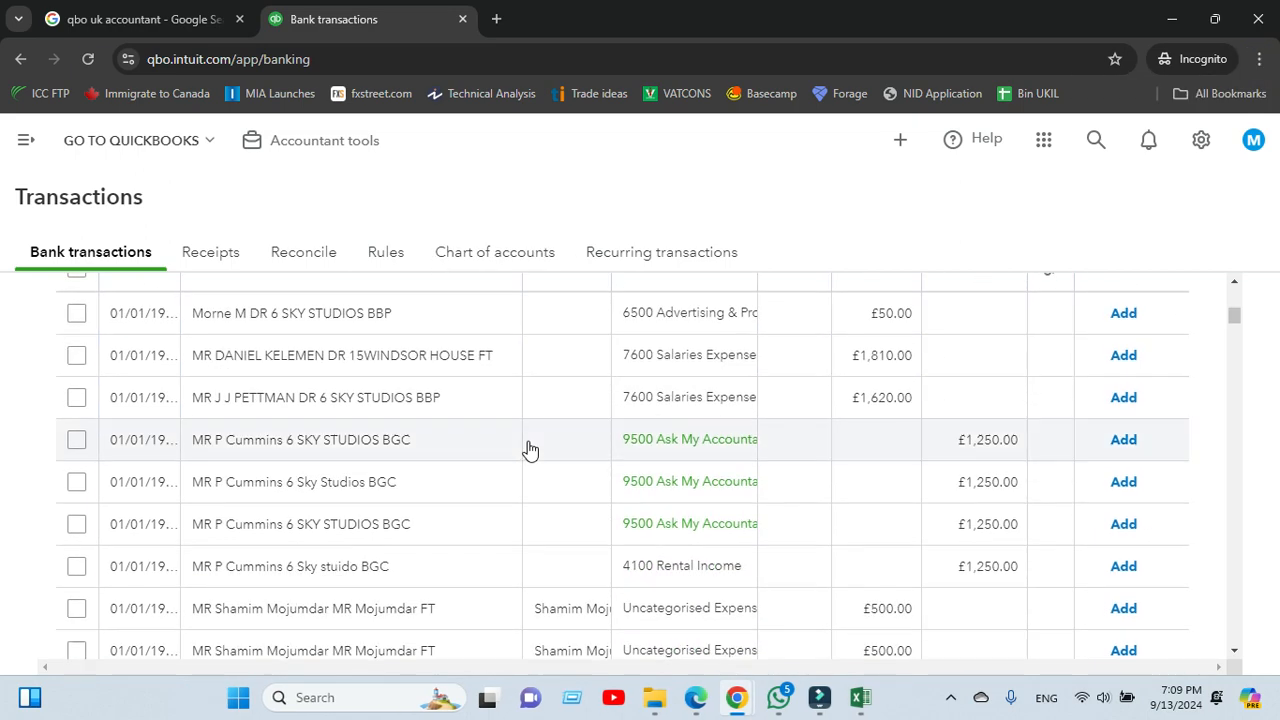
pyautogui.scroll(6, 530, 450)
pyautogui.scroll(-3, 686, 508)
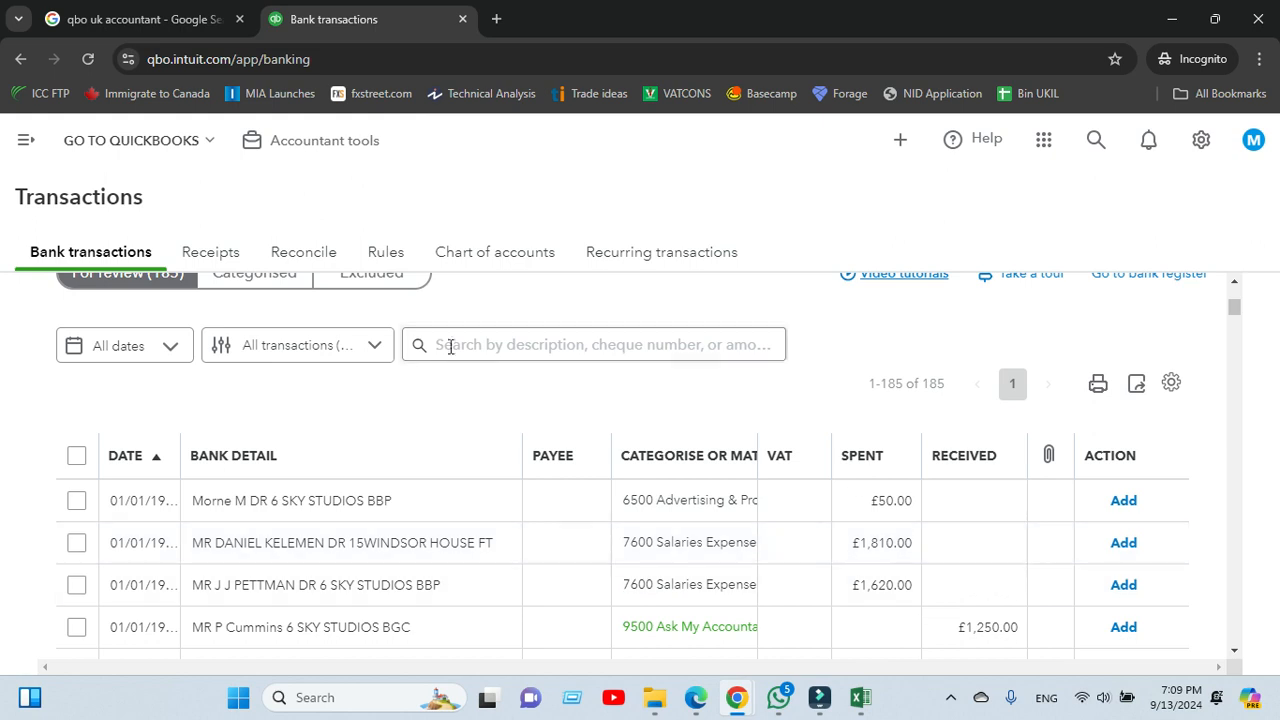
pyautogui.click(76, 456)
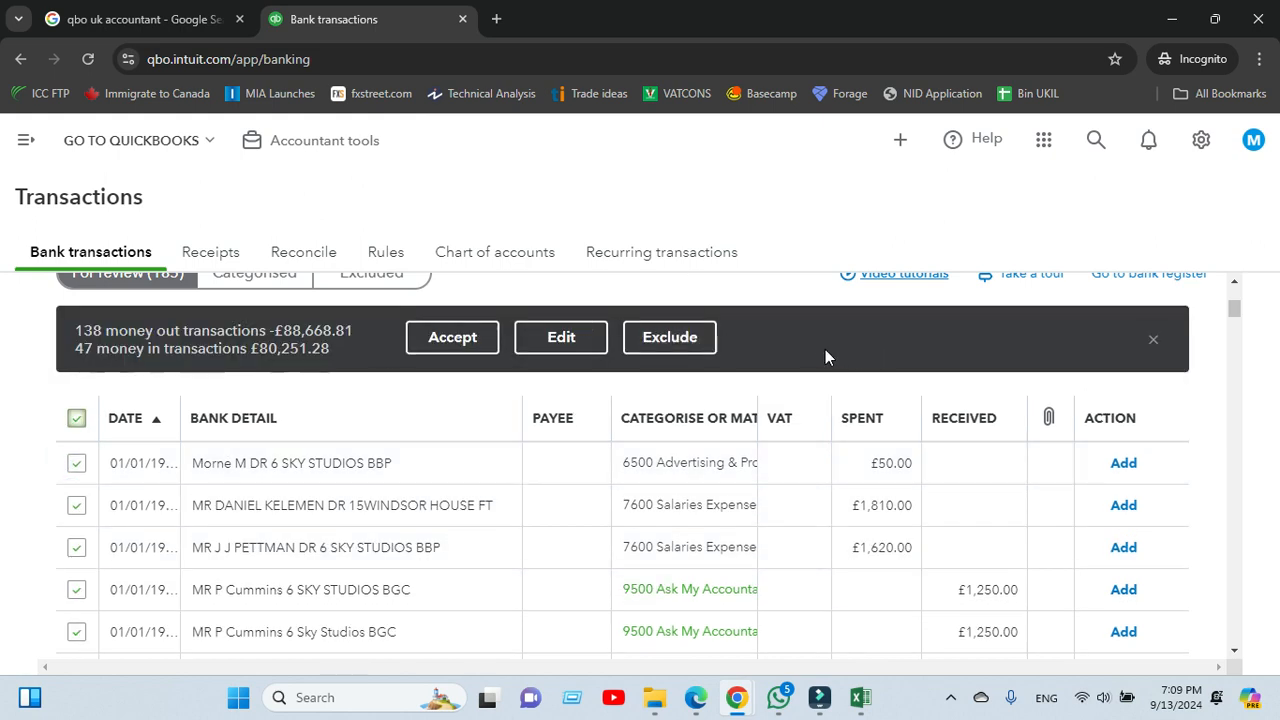
pyautogui.click(686, 345)
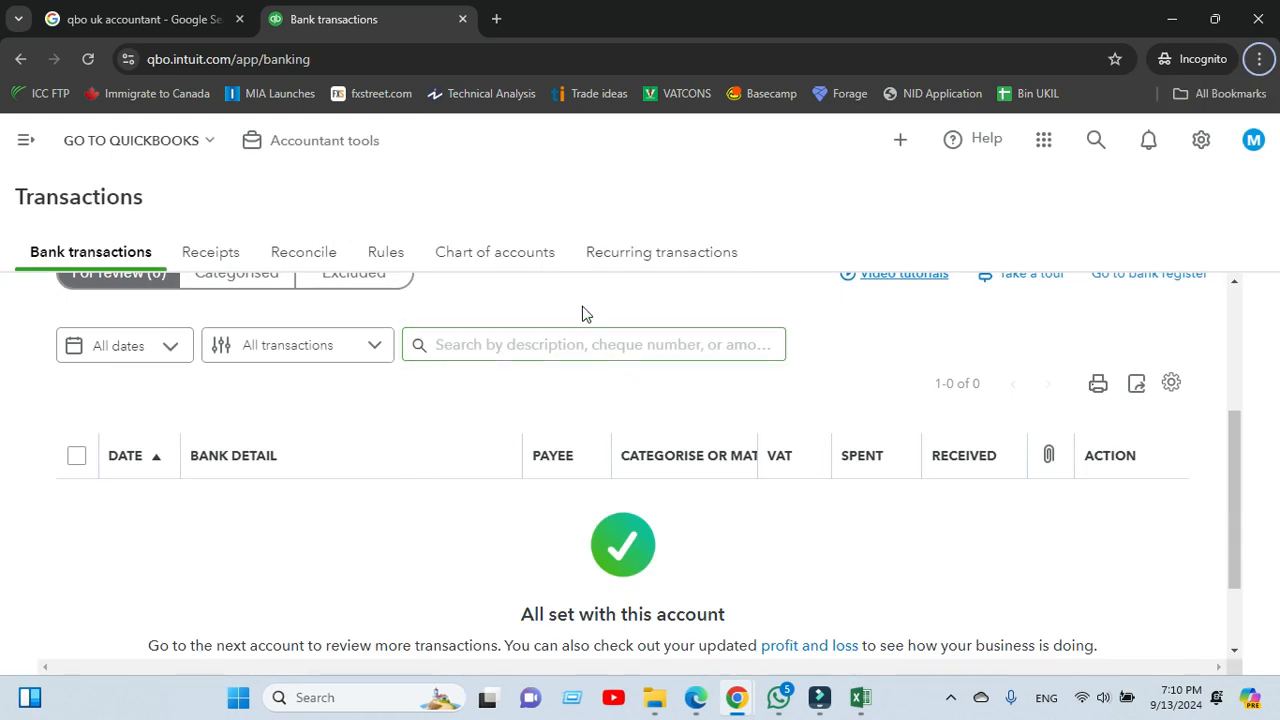
# - Browse the bank account cards in both directions and return to the selected business current account
pyautogui.scroll(2, 583, 311)
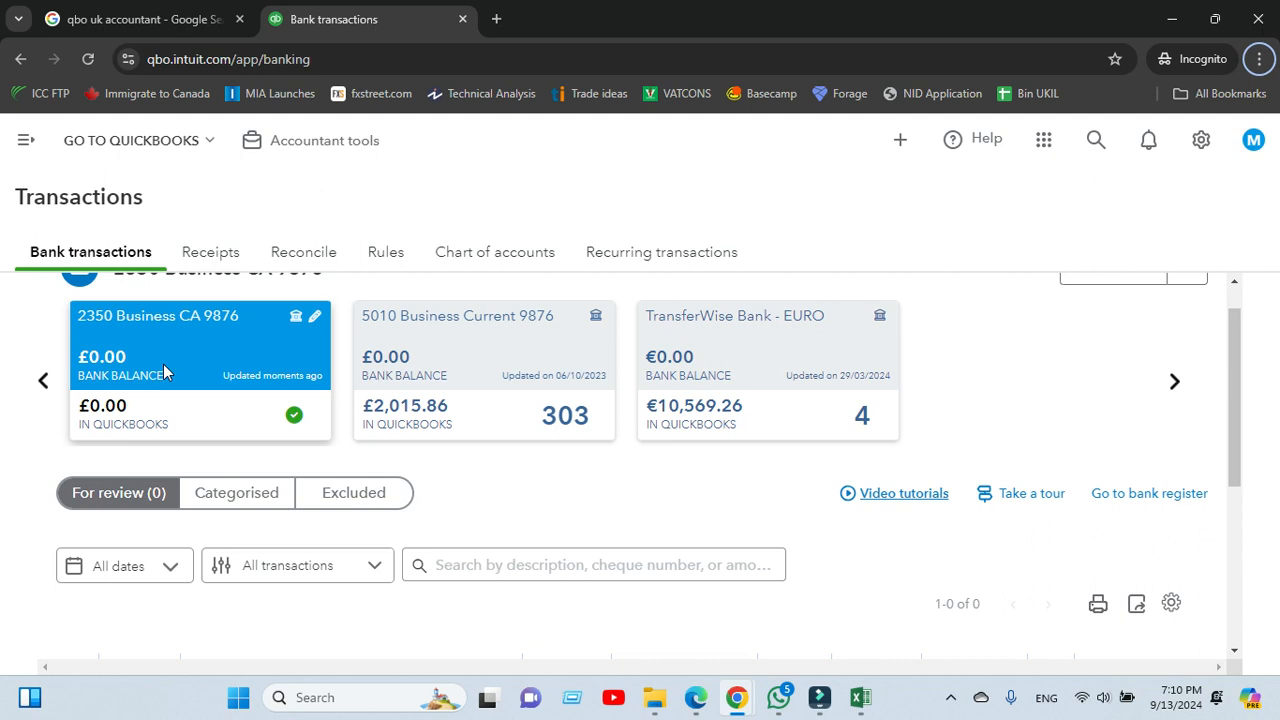
pyautogui.doubleClick(47, 381)
pyautogui.click(48, 380)
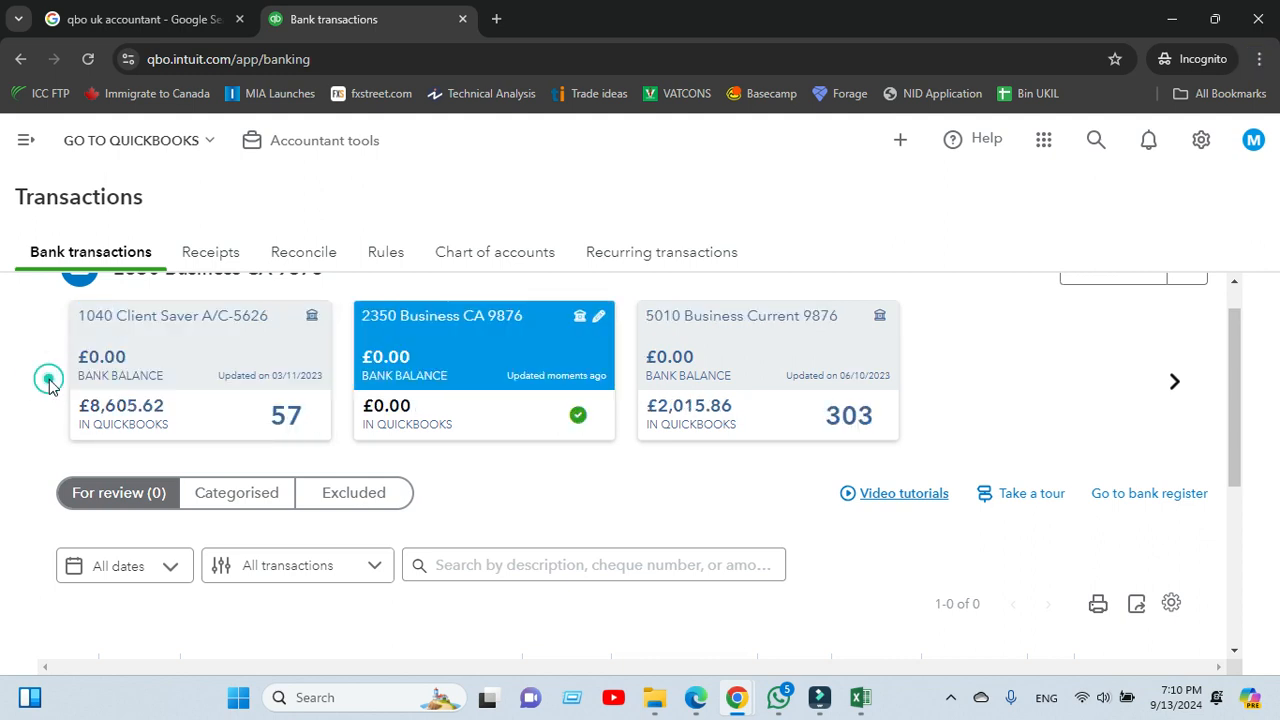
pyautogui.click(49, 379)
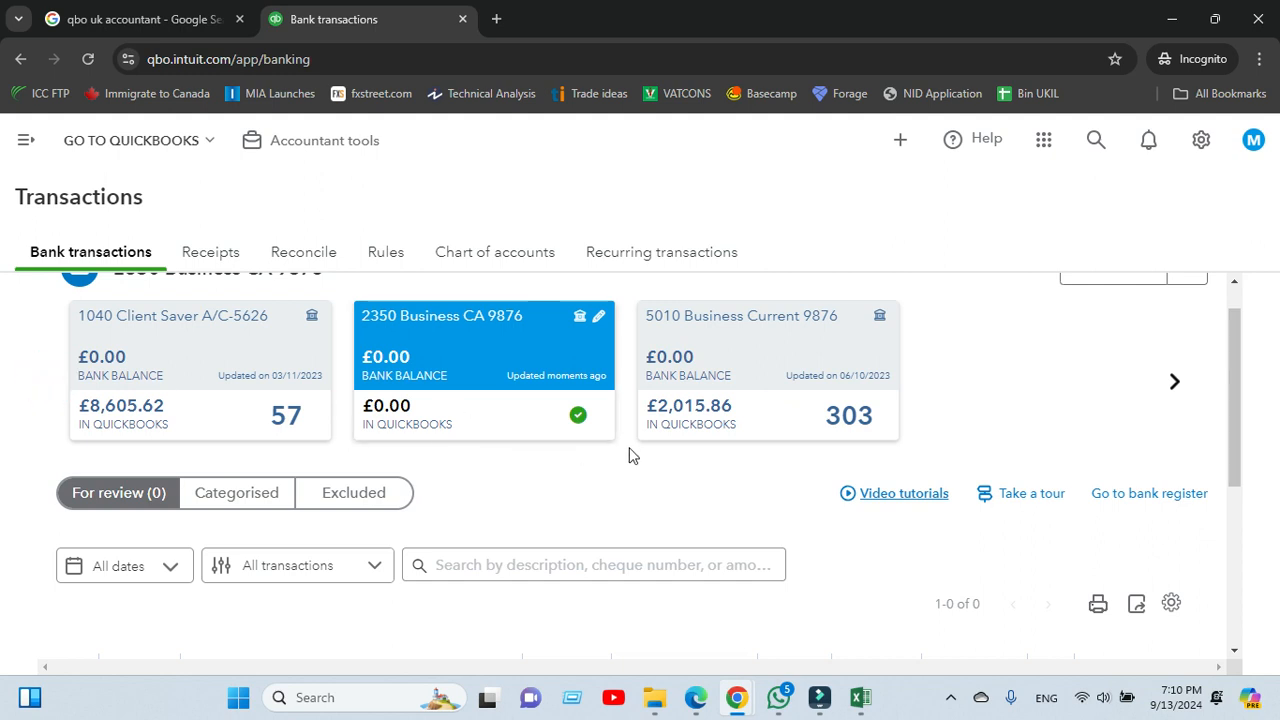
pyautogui.click(1176, 384)
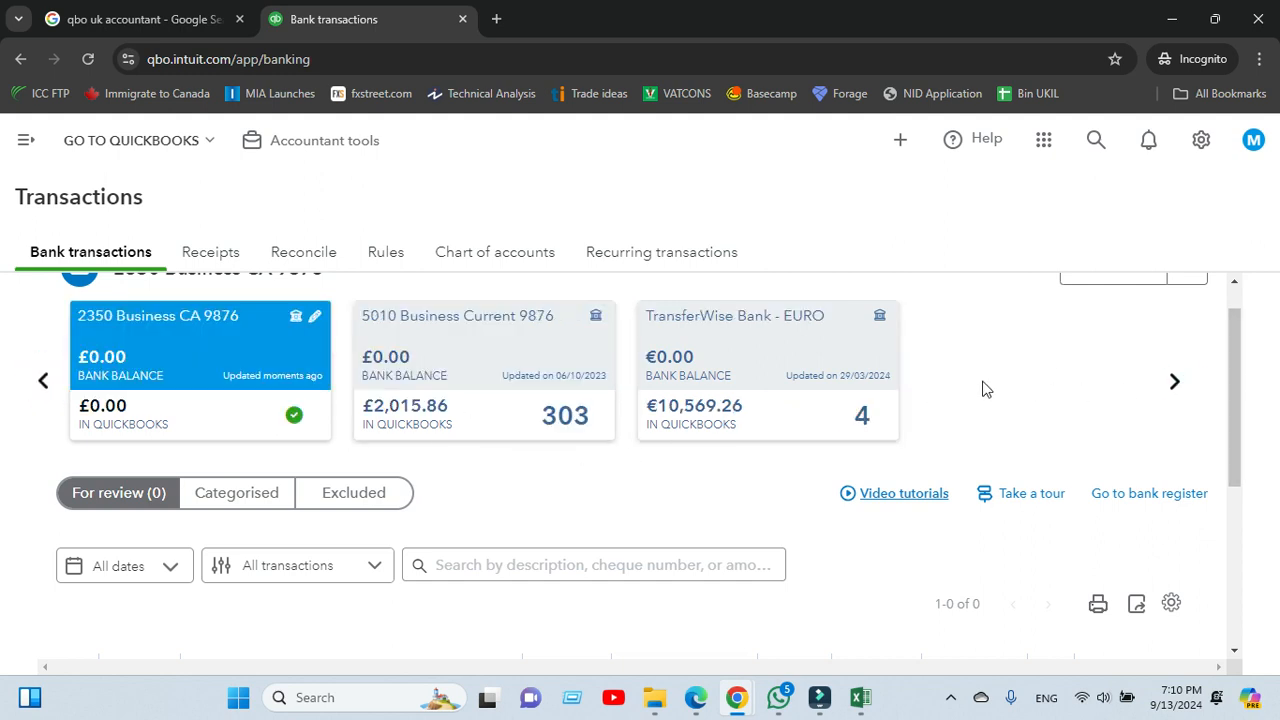
pyautogui.click(1181, 388)
pyautogui.click(1177, 384)
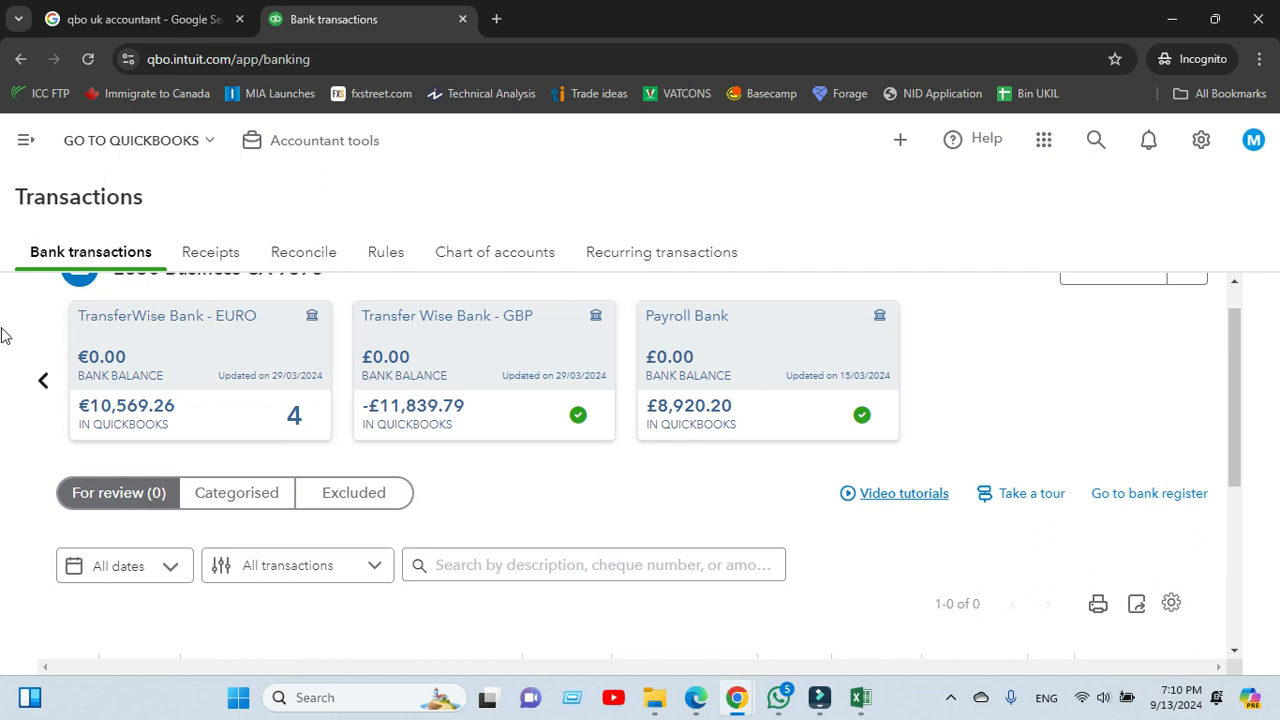
pyautogui.click(46, 380)
pyautogui.click(46, 380)
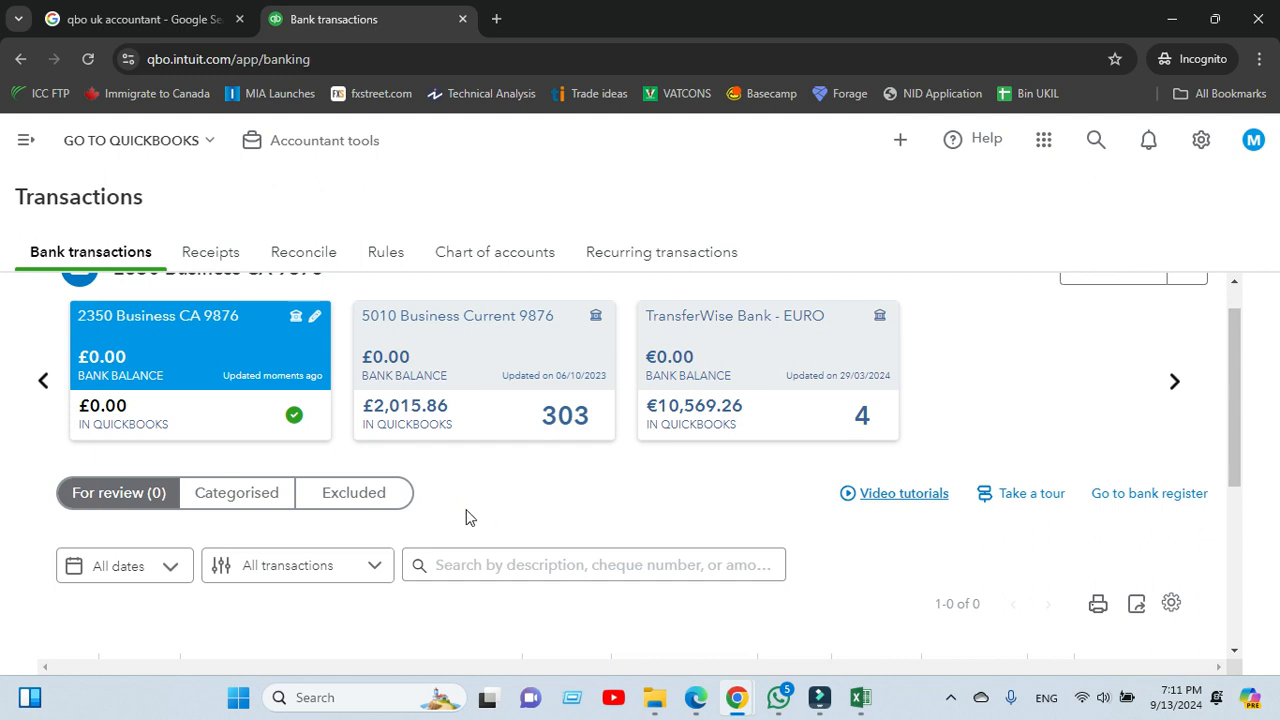
# - Show the business current account's excluded transactions and check the available page sizes, leaving 300 selected
pyautogui.click(353, 503)
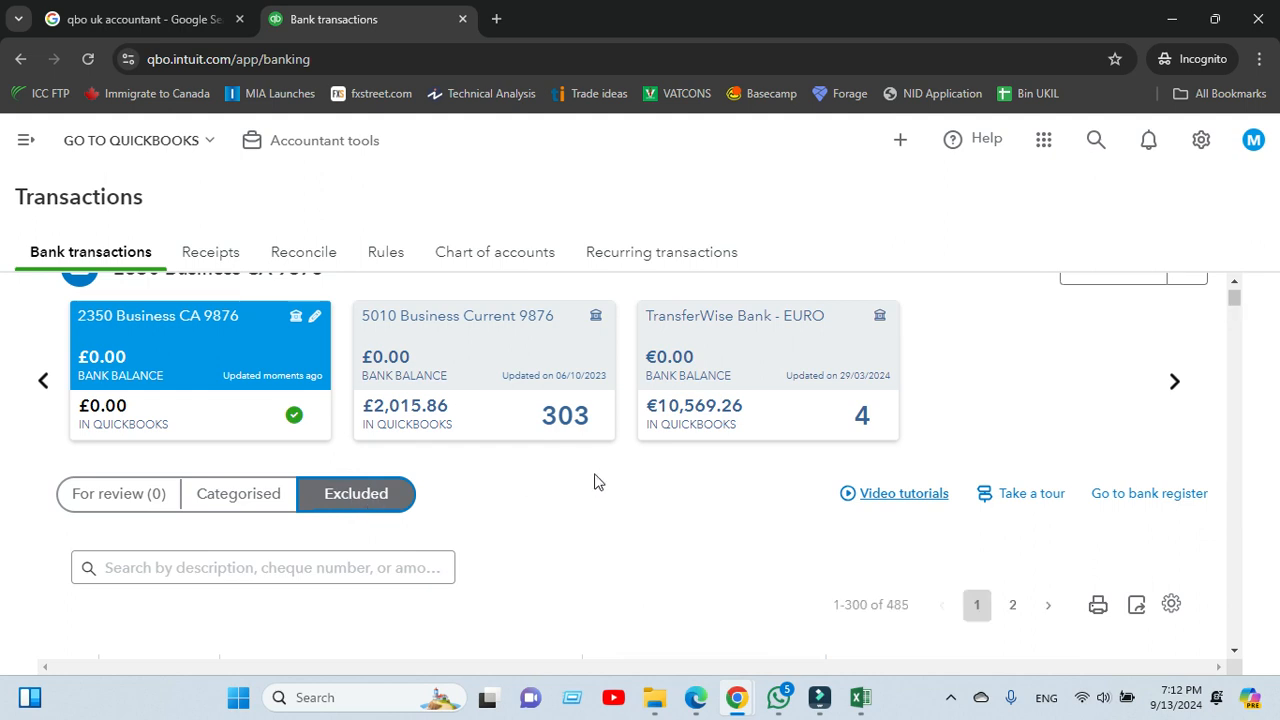
pyautogui.scroll(-1, 594, 482)
pyautogui.scroll(-1, 594, 482)
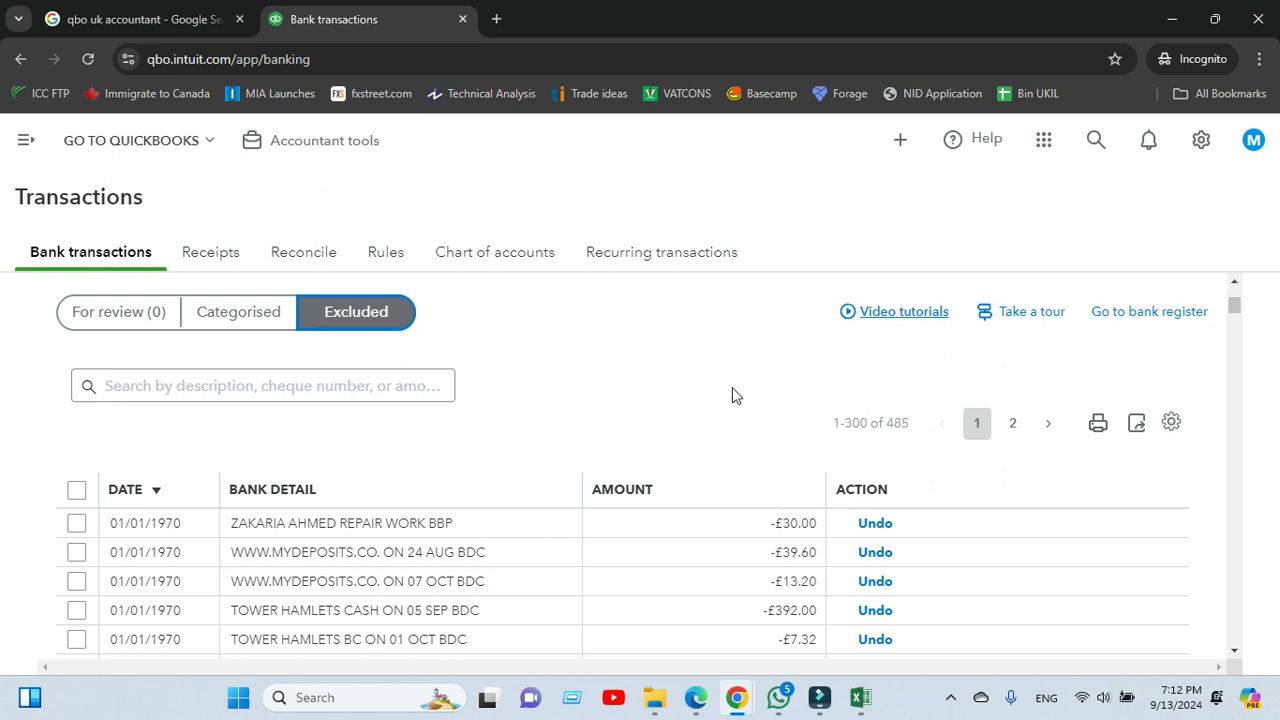
pyautogui.click(1172, 421)
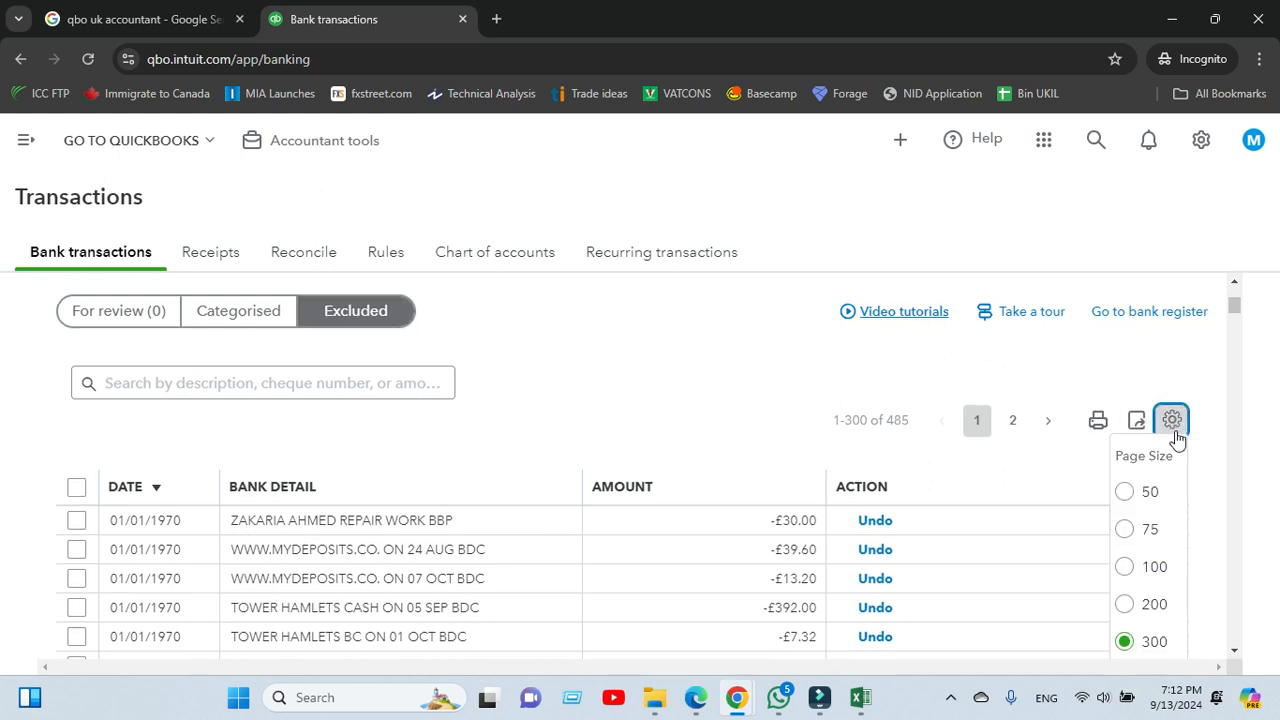
pyautogui.scroll(-2, 1122, 460)
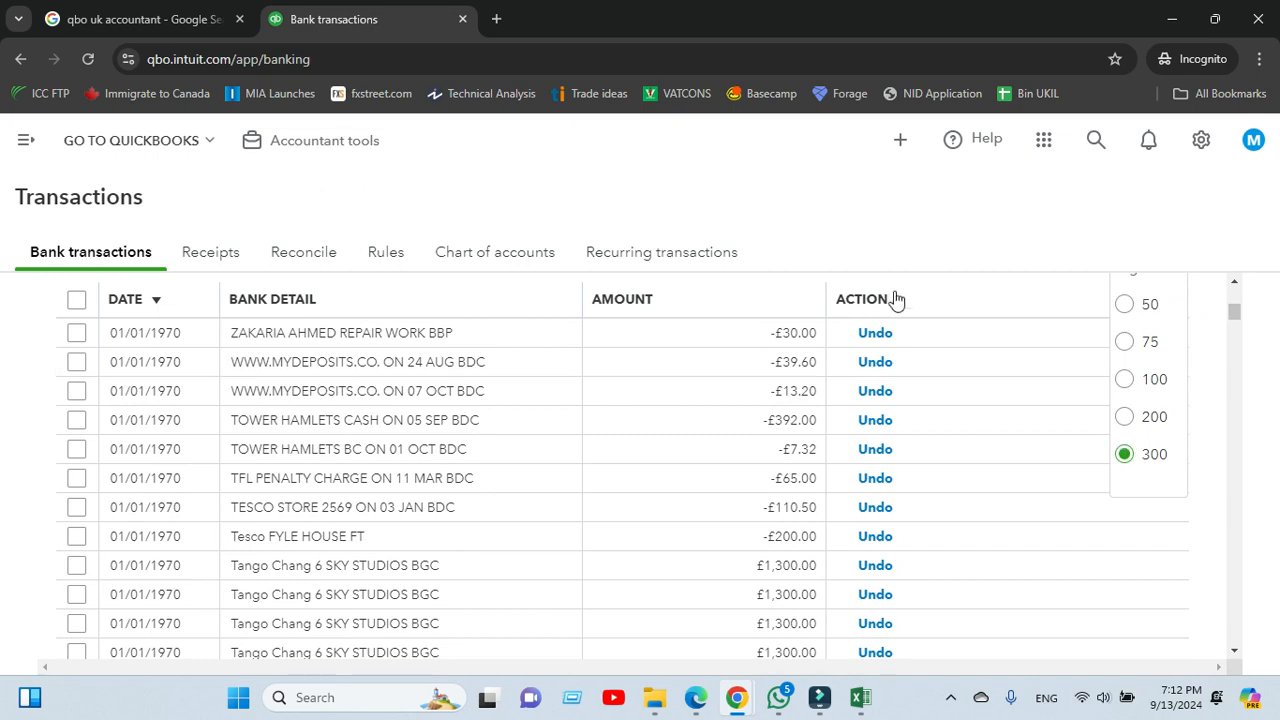
pyautogui.scroll(2, 888, 320)
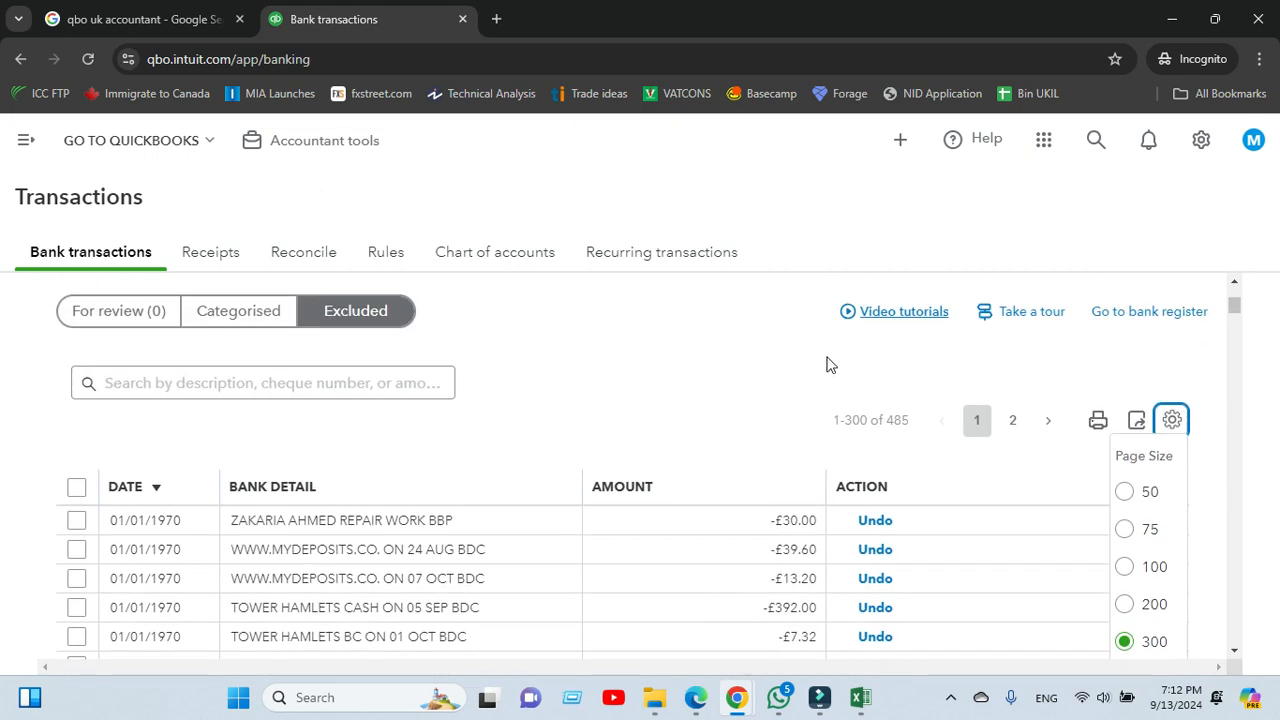
pyautogui.click(750, 357)
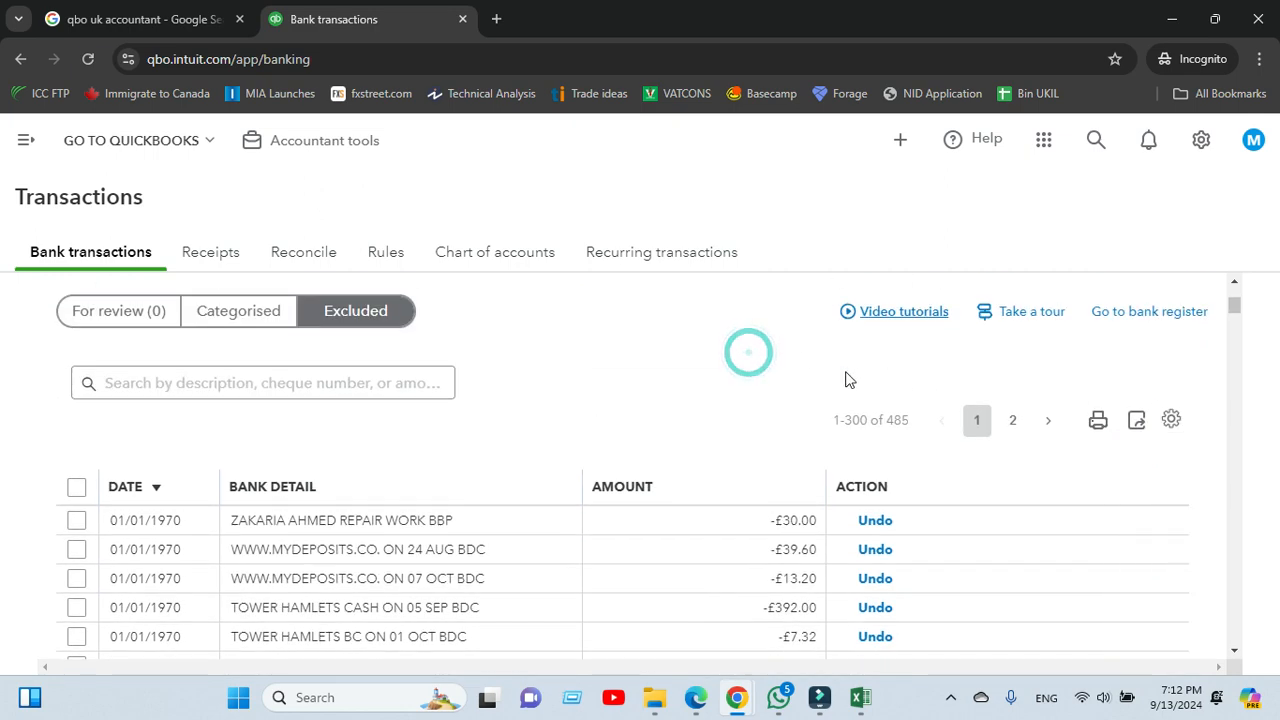
# - Delete all excluded transactions in two batches, selecting the whole list each time
pyautogui.scroll(-1, 662, 360)
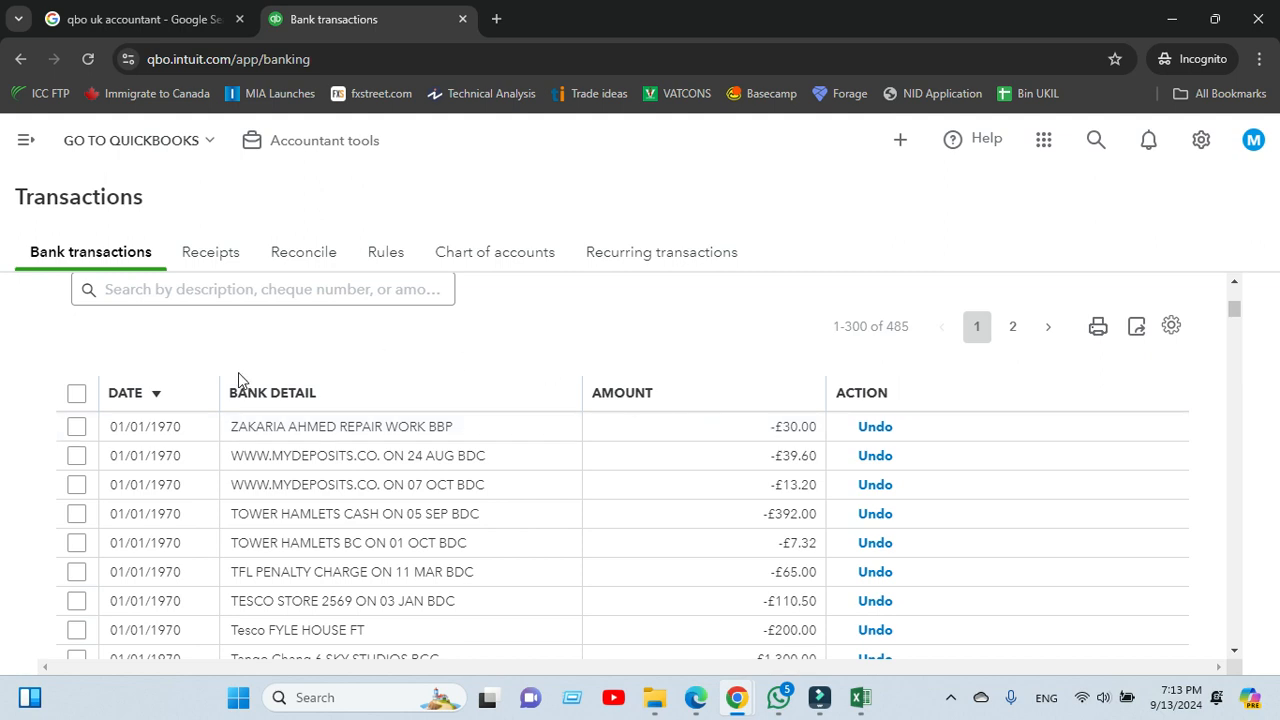
pyautogui.click(77, 395)
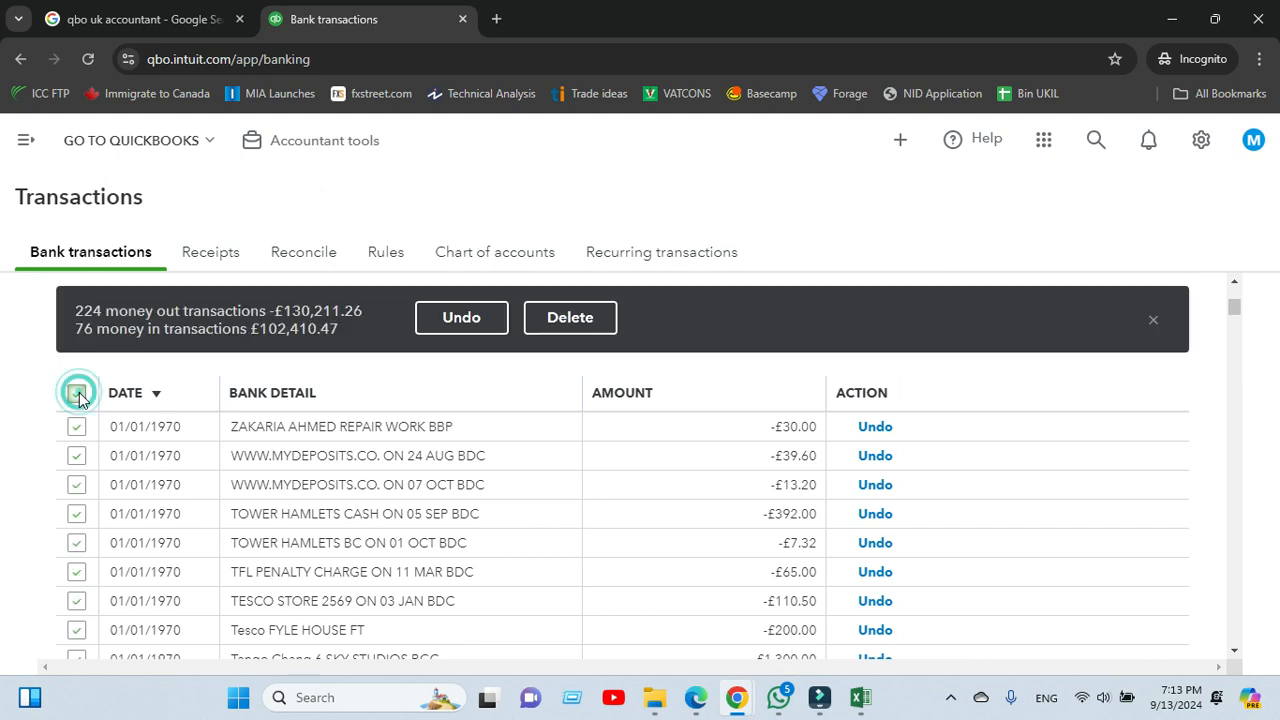
pyautogui.click(557, 320)
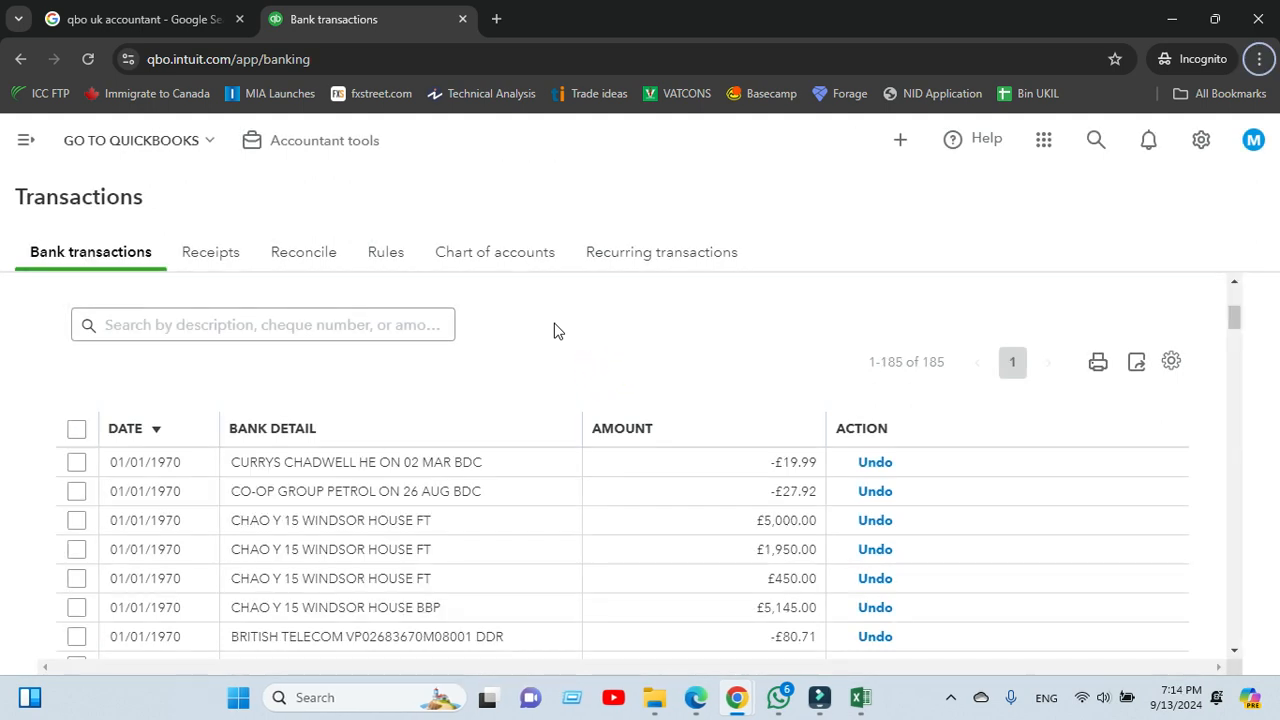
pyautogui.click(76, 430)
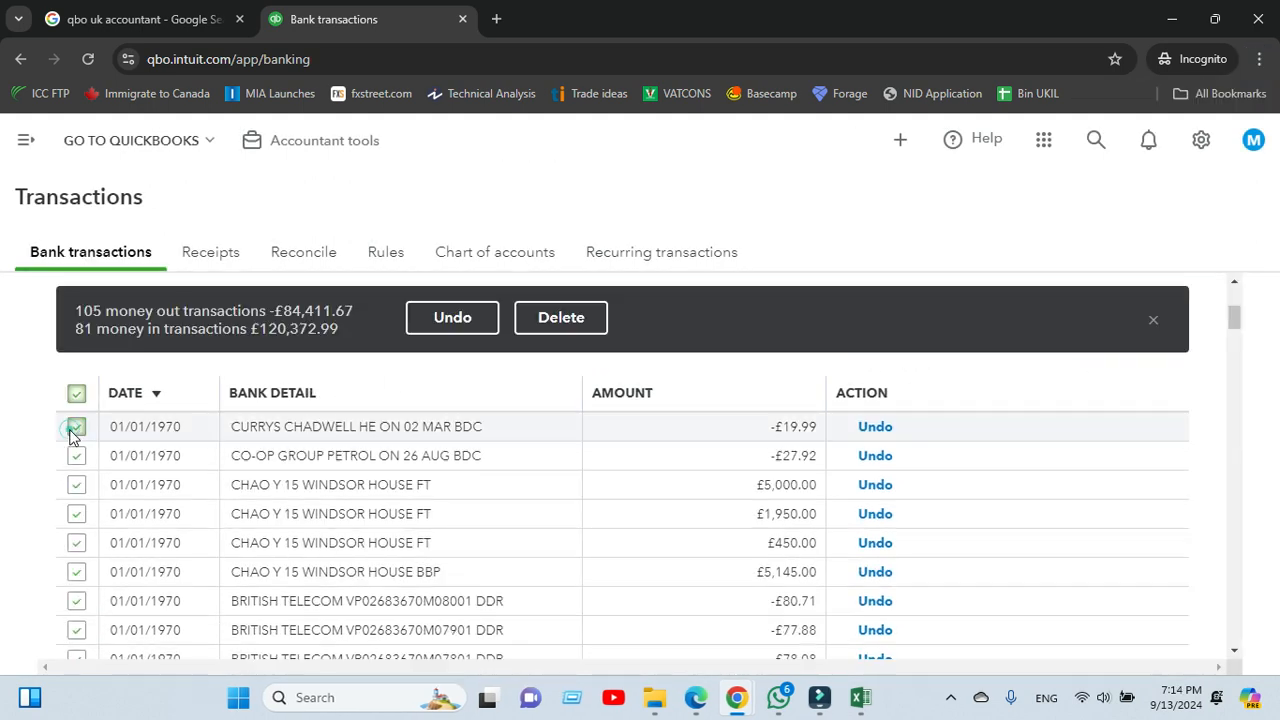
pyautogui.click(531, 318)
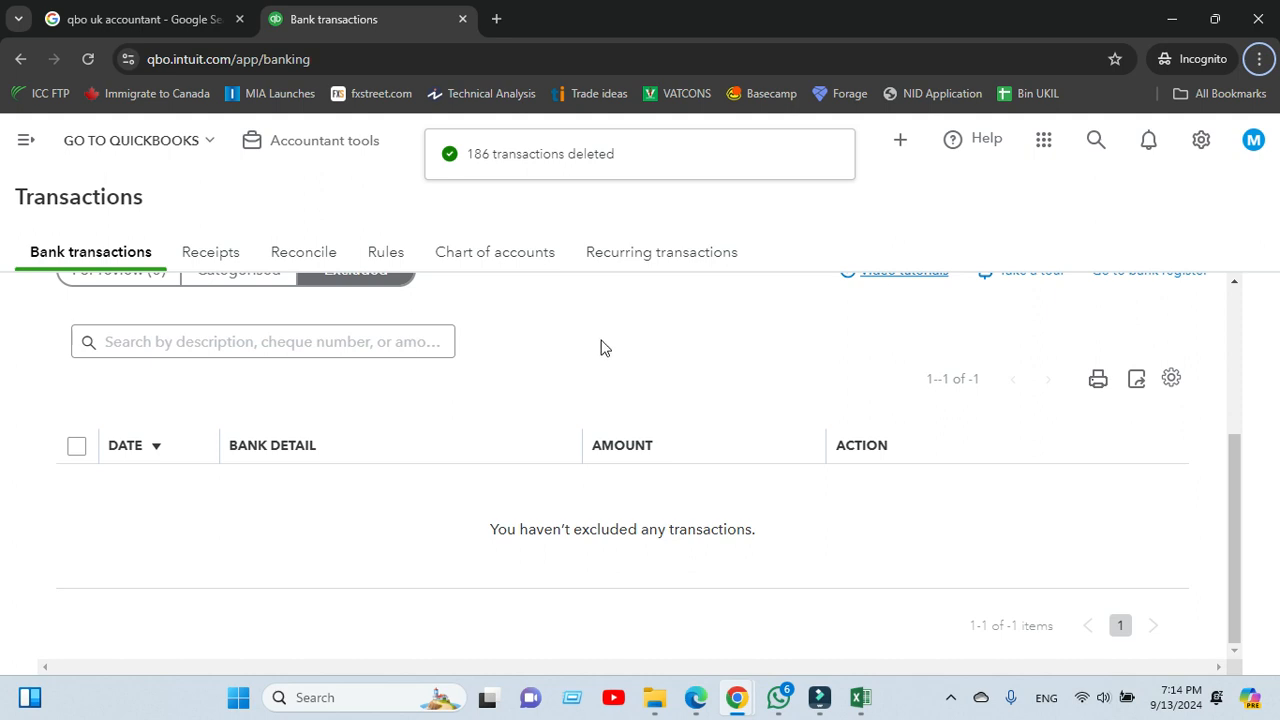
# - Check the business current account's review and excluded lists for any remaining transactions
pyautogui.scroll(3, 640, 370)
pyautogui.scroll(-2, 800, 580)
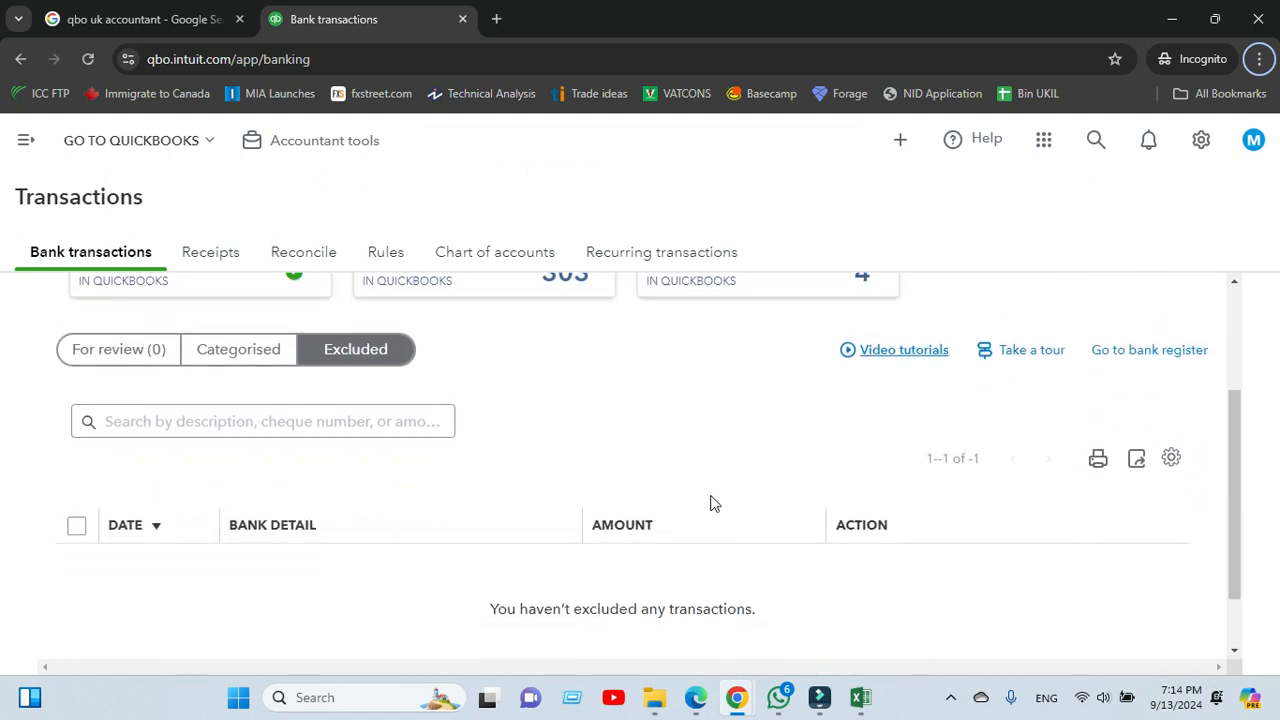
pyautogui.scroll(-1, 500, 485)
pyautogui.scroll(3, 479, 469)
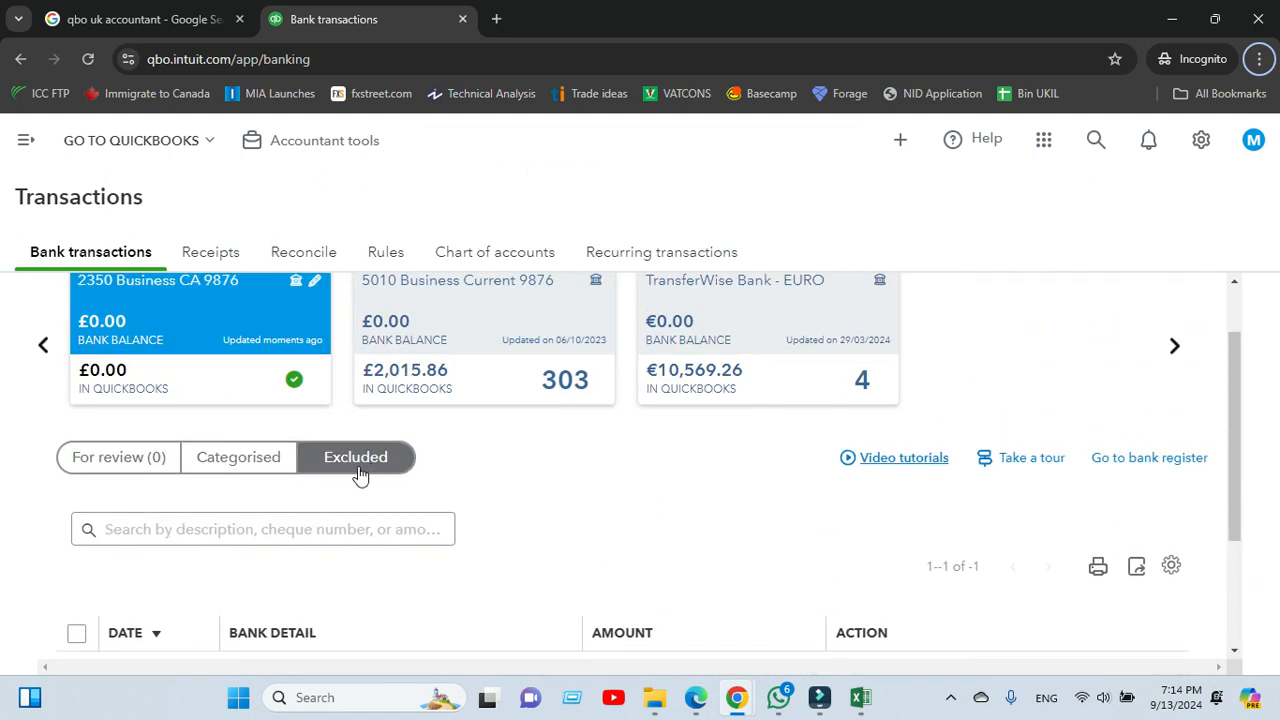
pyautogui.click(155, 459)
pyautogui.click(368, 460)
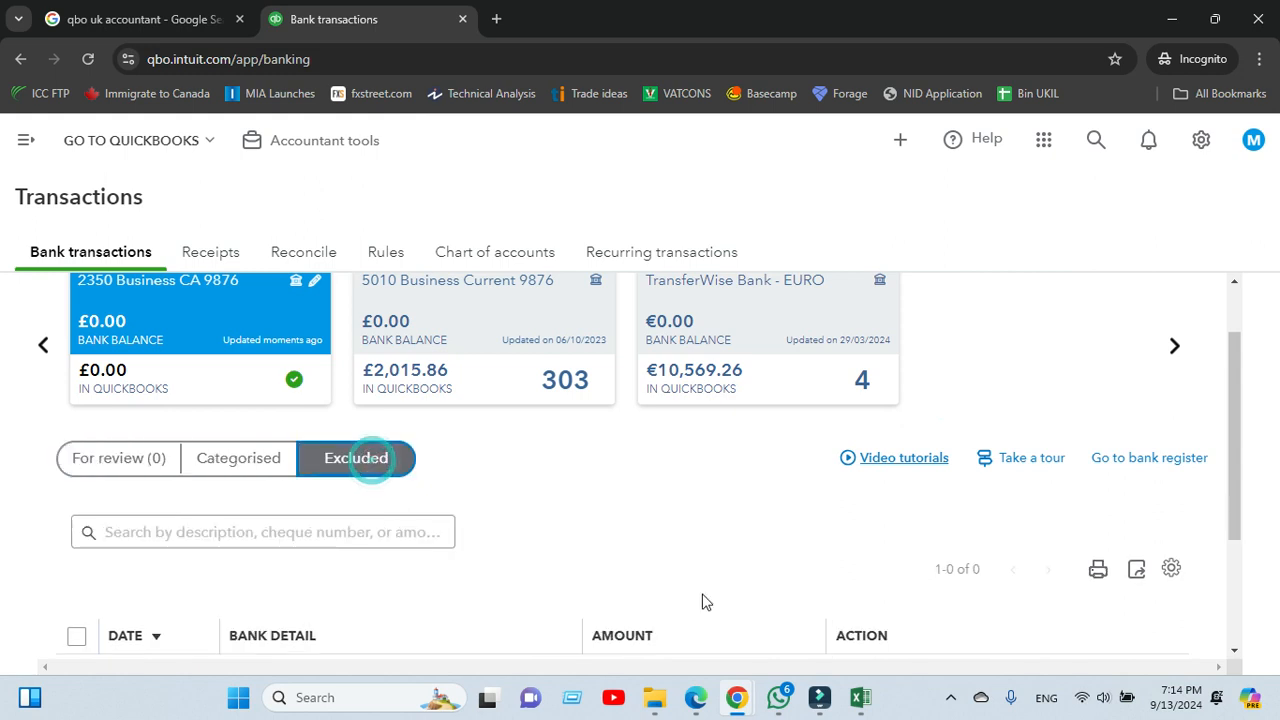
pyautogui.scroll(-2, 750, 556)
pyautogui.scroll(1, 650, 515)
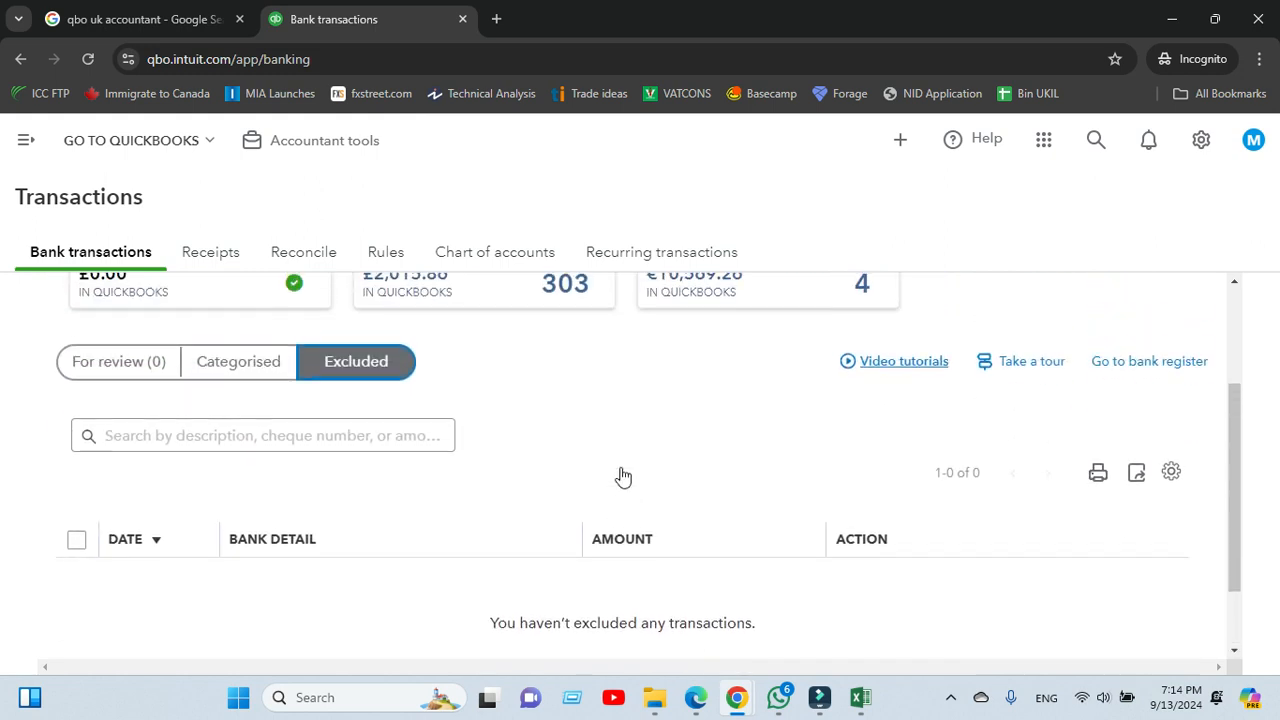
pyautogui.scroll(2, 524, 397)
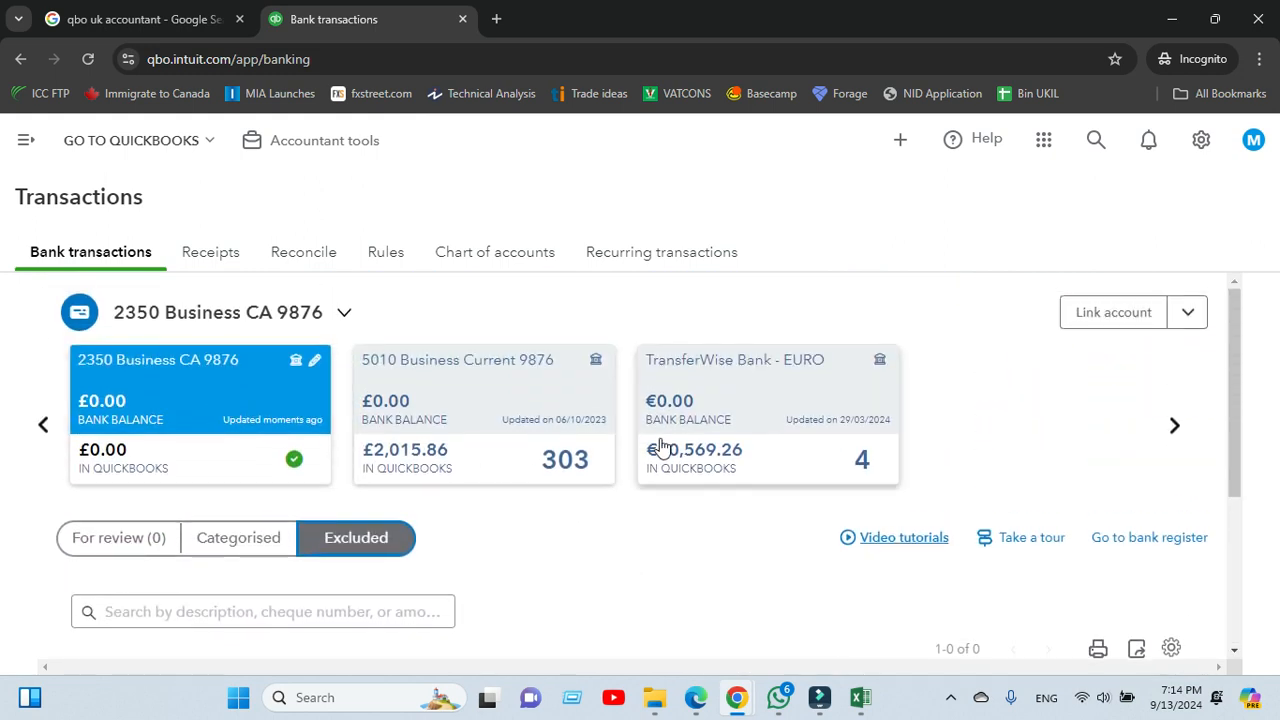
# - Open QBO 1.csv from the desktop in Excel, fit its Date and Description columns to inspect the data, and close it without saving
pyautogui.click(1170, 20)
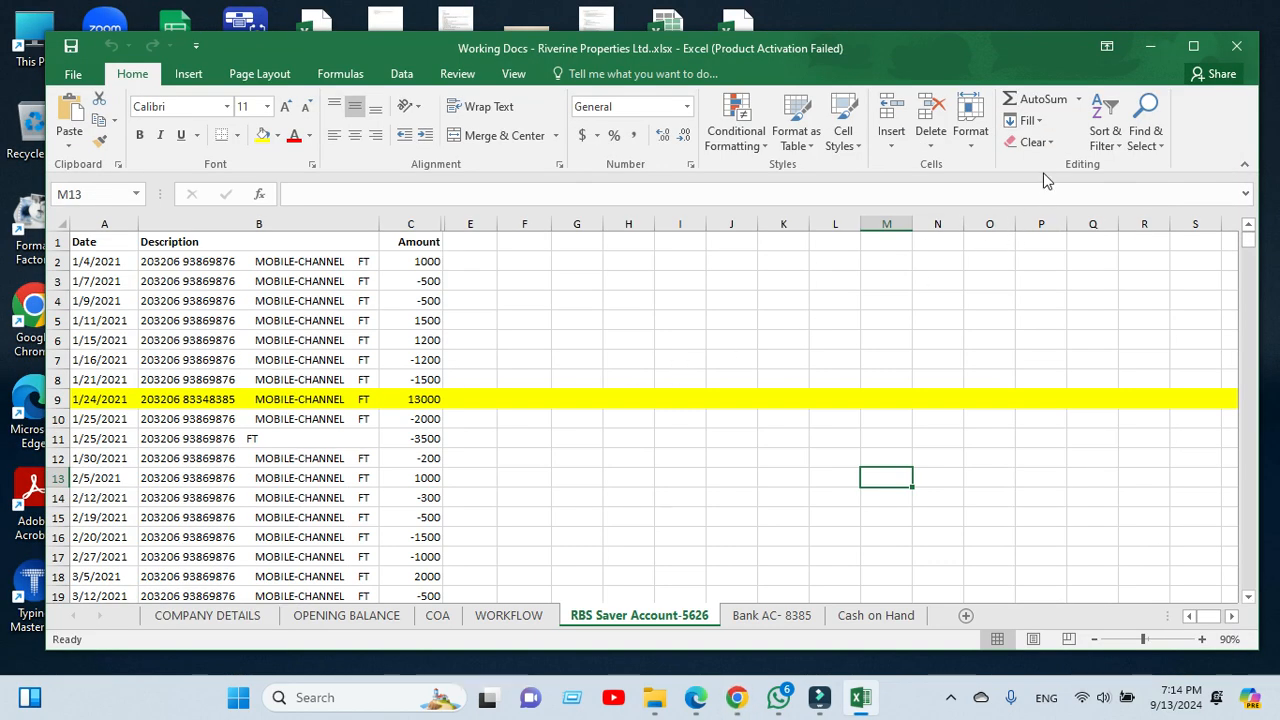
pyautogui.click(1147, 46)
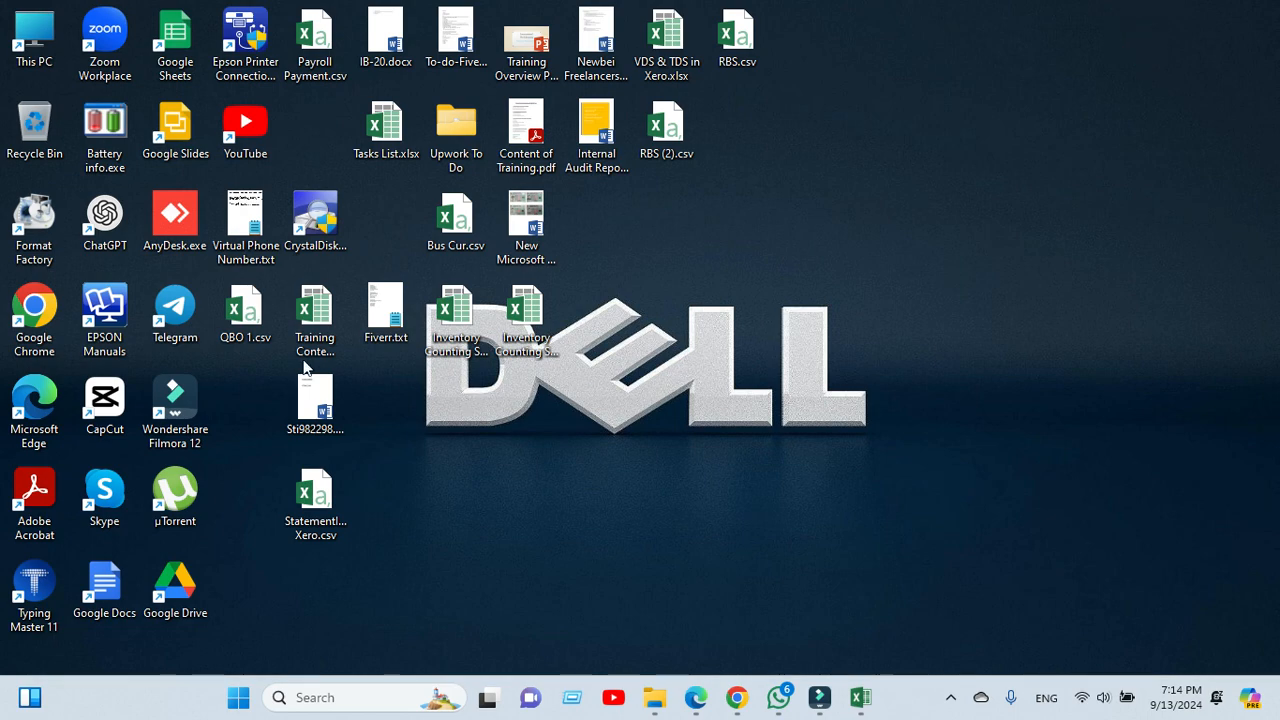
pyautogui.doubleClick(260, 335)
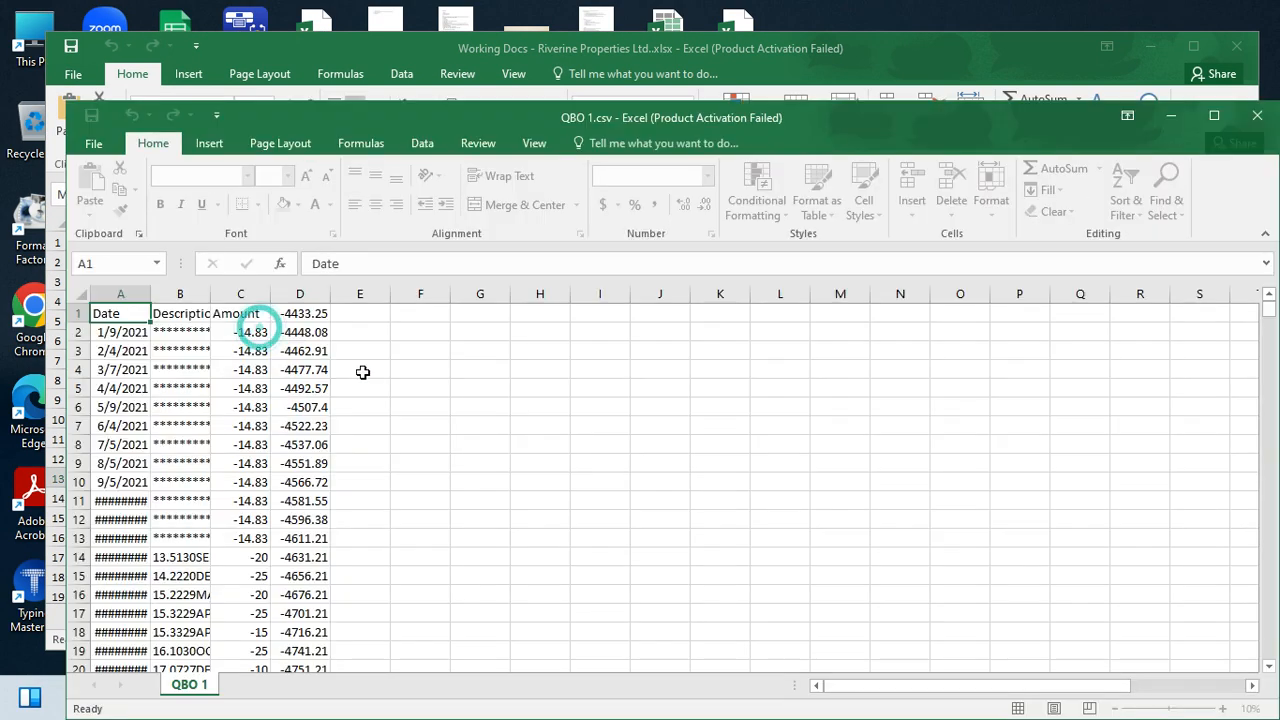
pyautogui.doubleClick(151, 294)
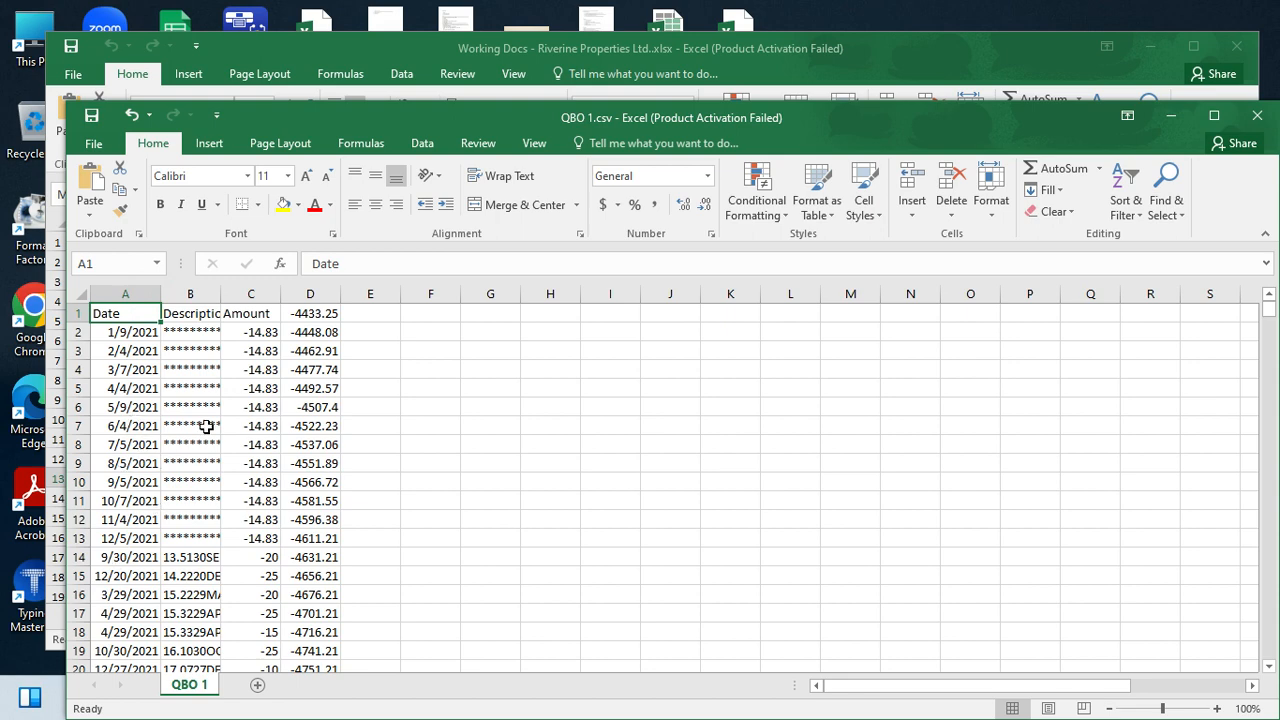
pyautogui.doubleClick(219, 292)
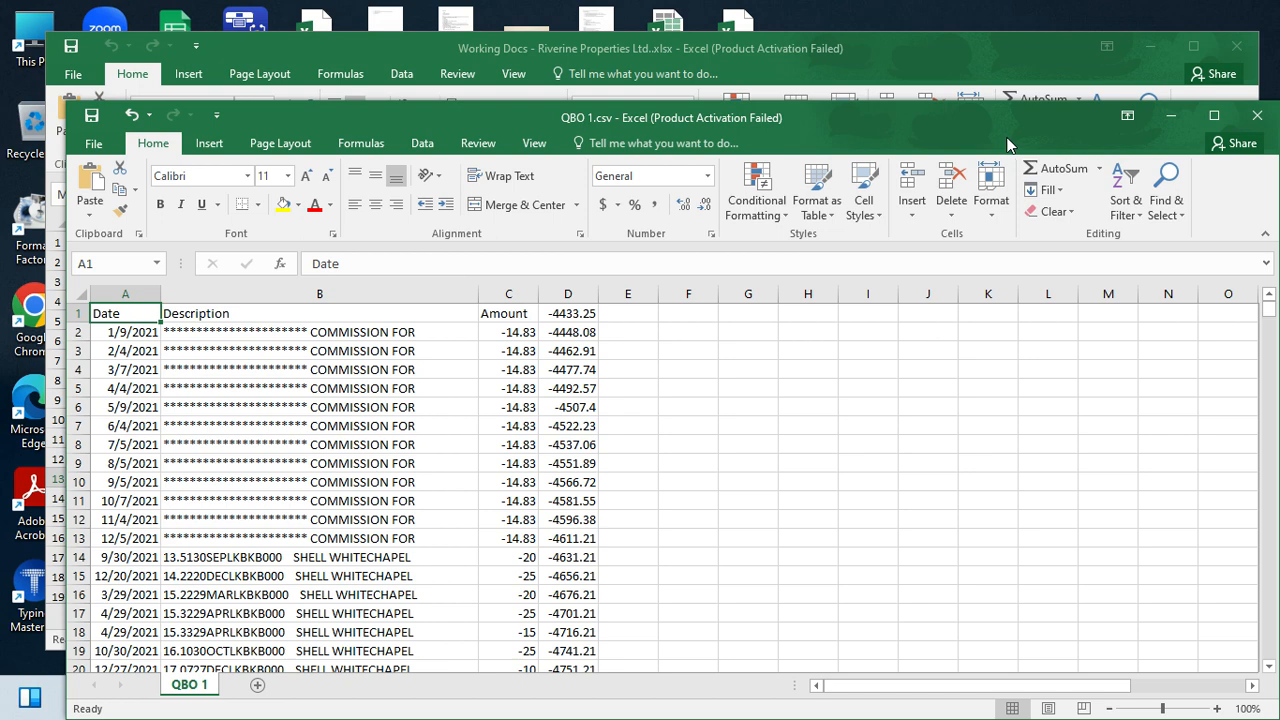
pyautogui.click(1257, 115)
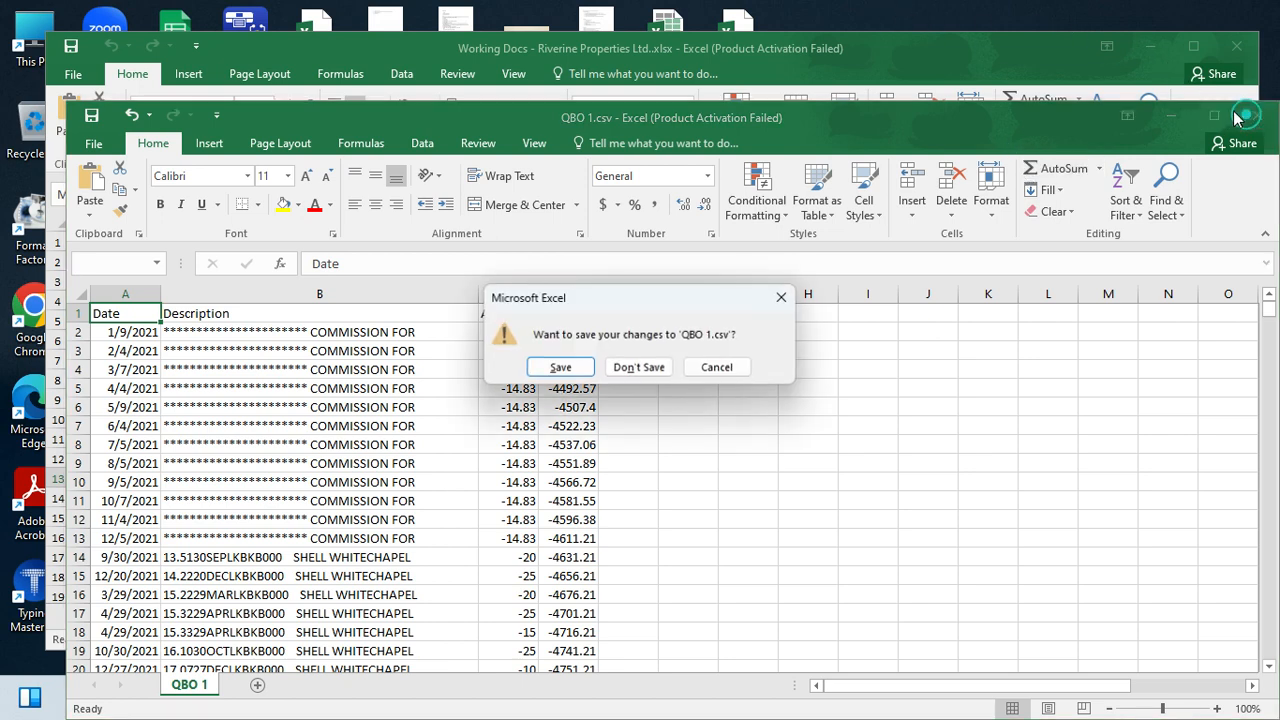
pyautogui.click(638, 367)
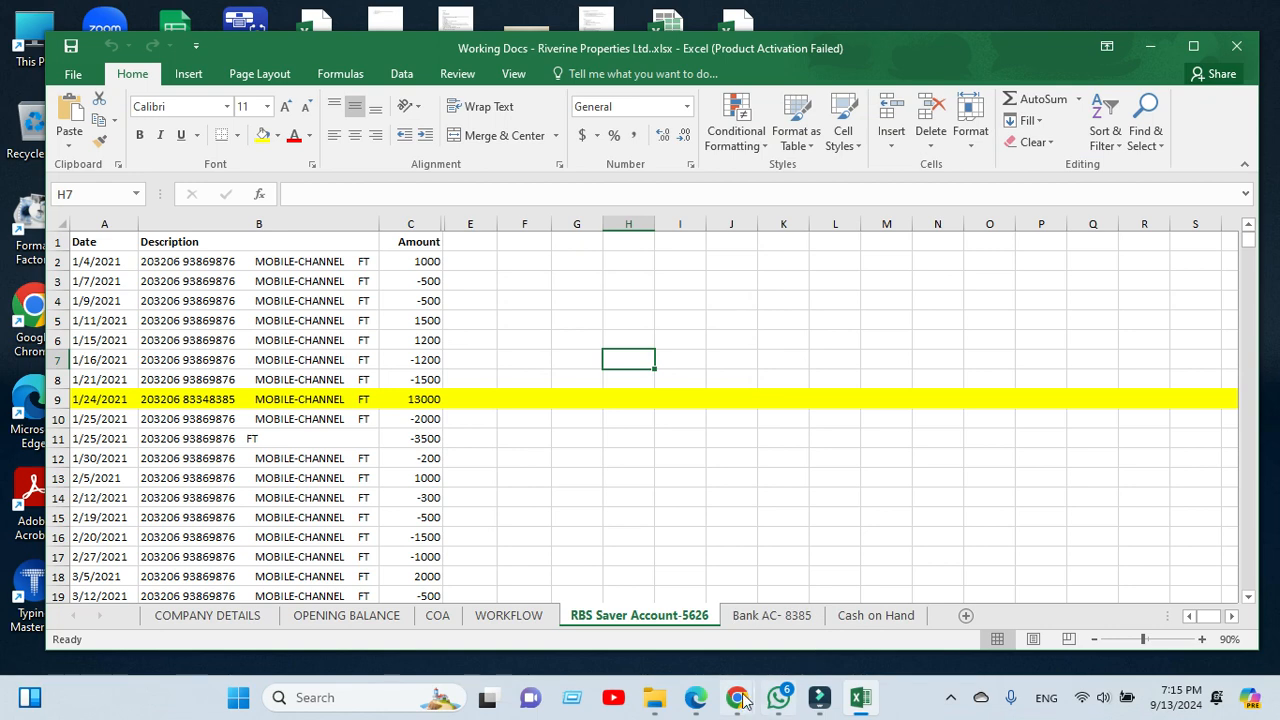
# - Switch to QuickBooks in Chrome, begin uploading bank transactions from a file, and add QBO 1.csv from the desktop
pyautogui.moveTo(742, 701)
pyautogui.click(787, 628)
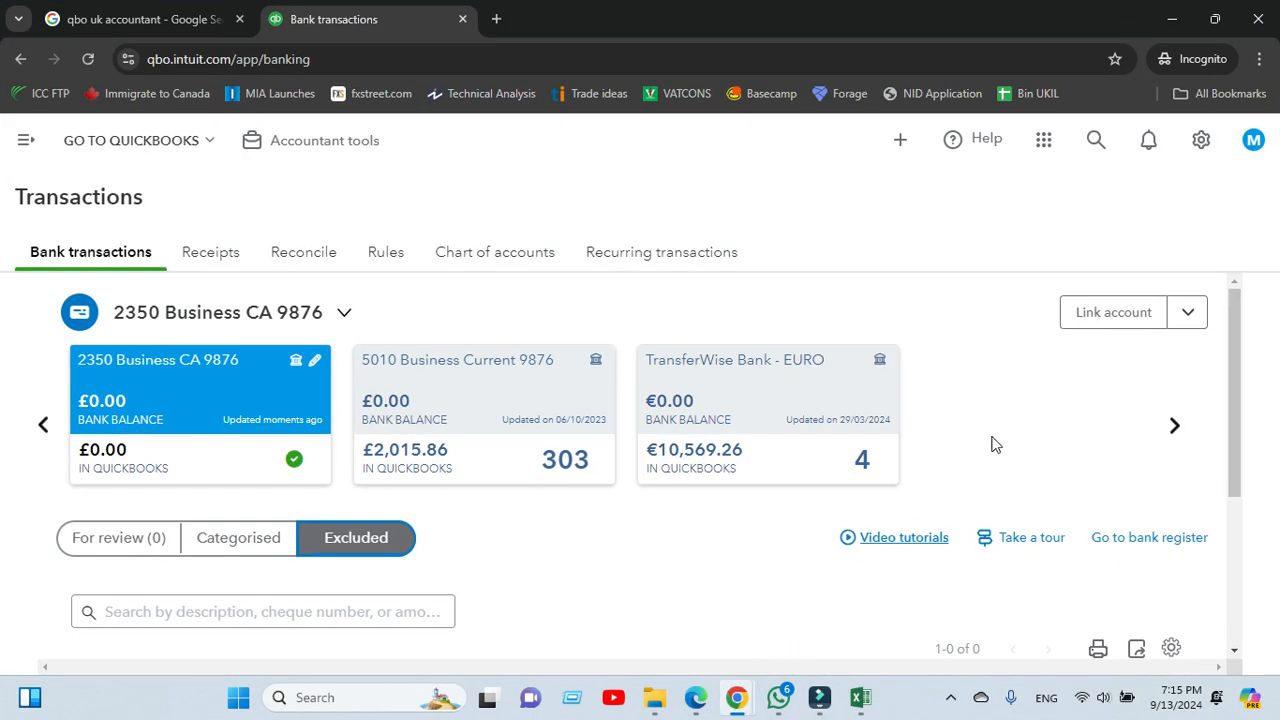
pyautogui.click(1183, 313)
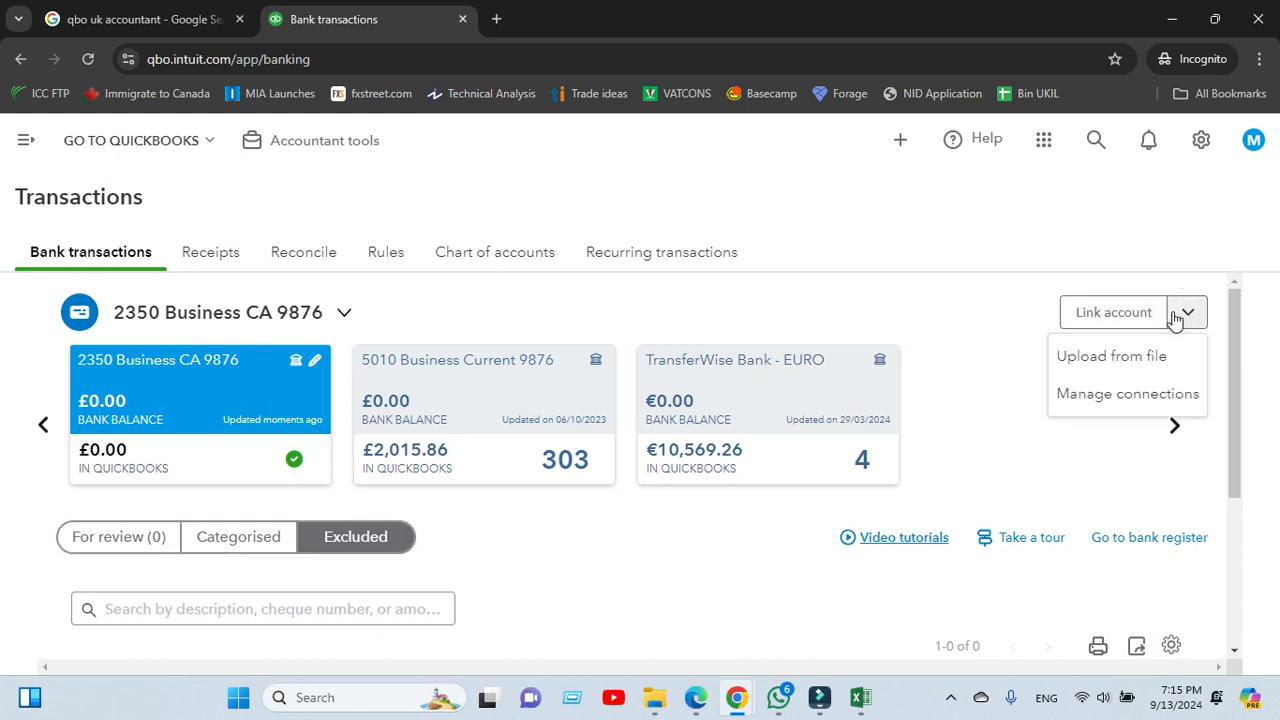
pyautogui.click(1124, 358)
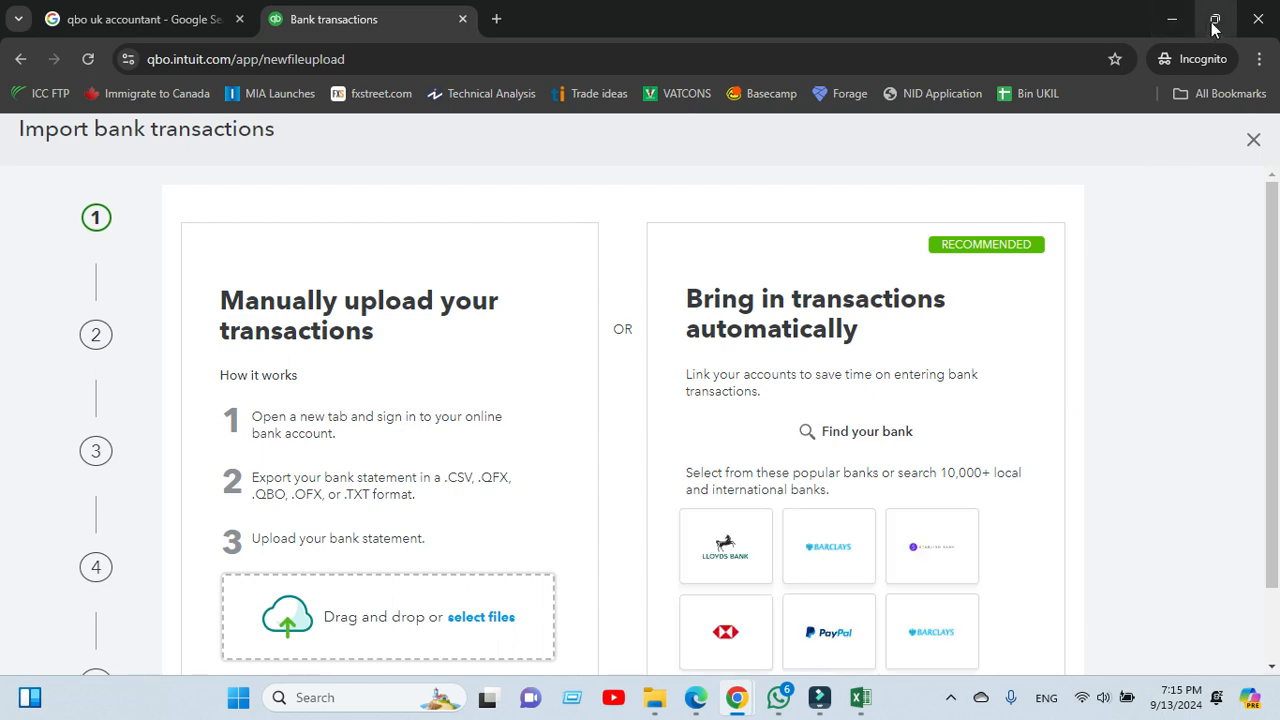
pyautogui.click(1174, 20)
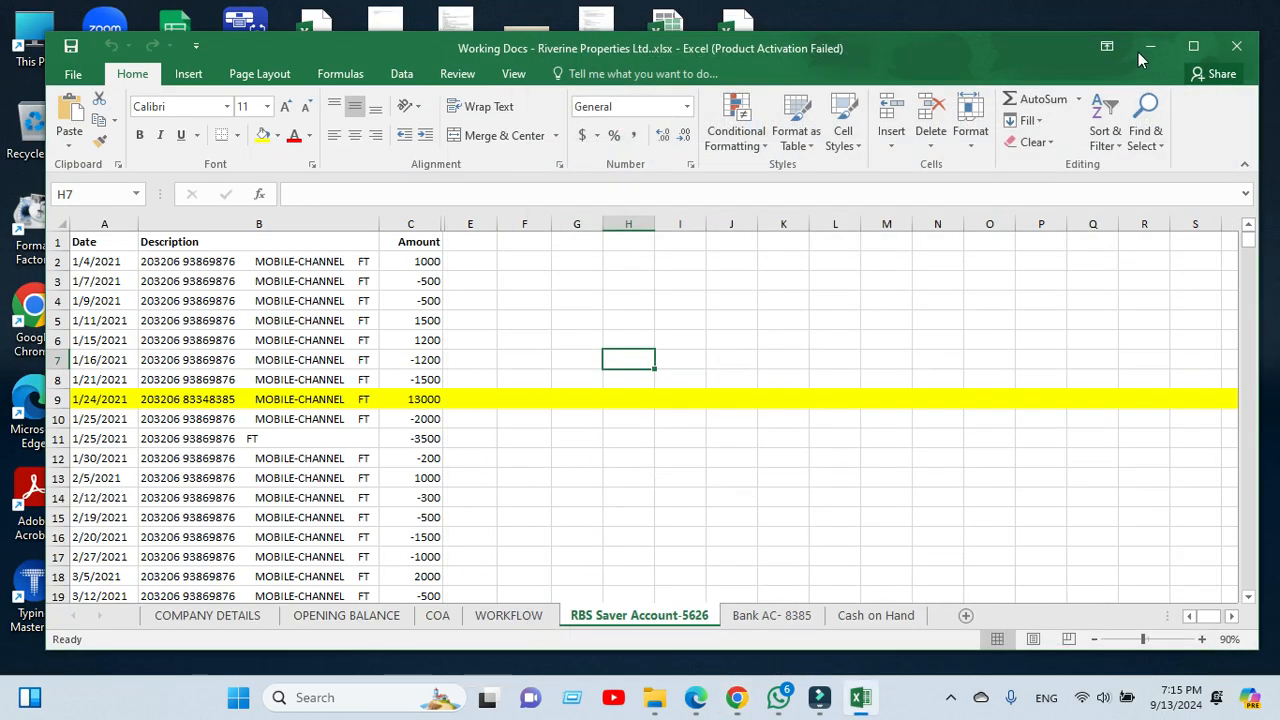
pyautogui.click(1148, 52)
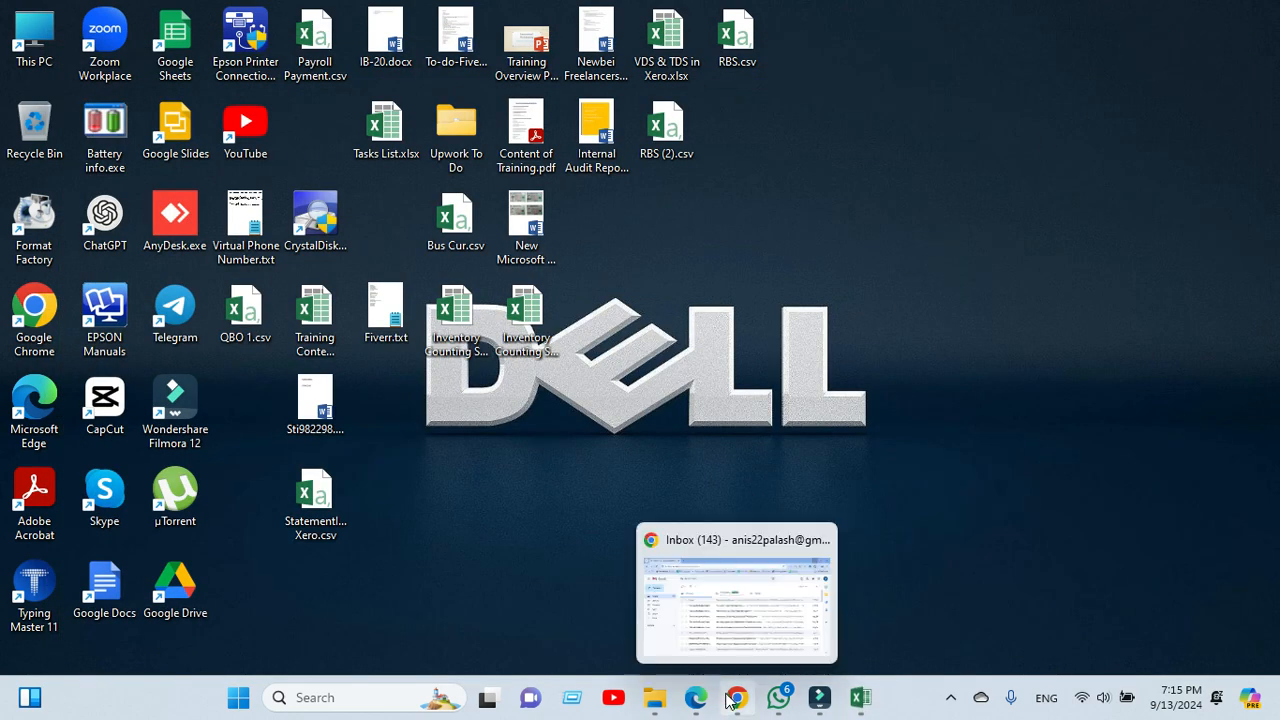
pyautogui.click(713, 470)
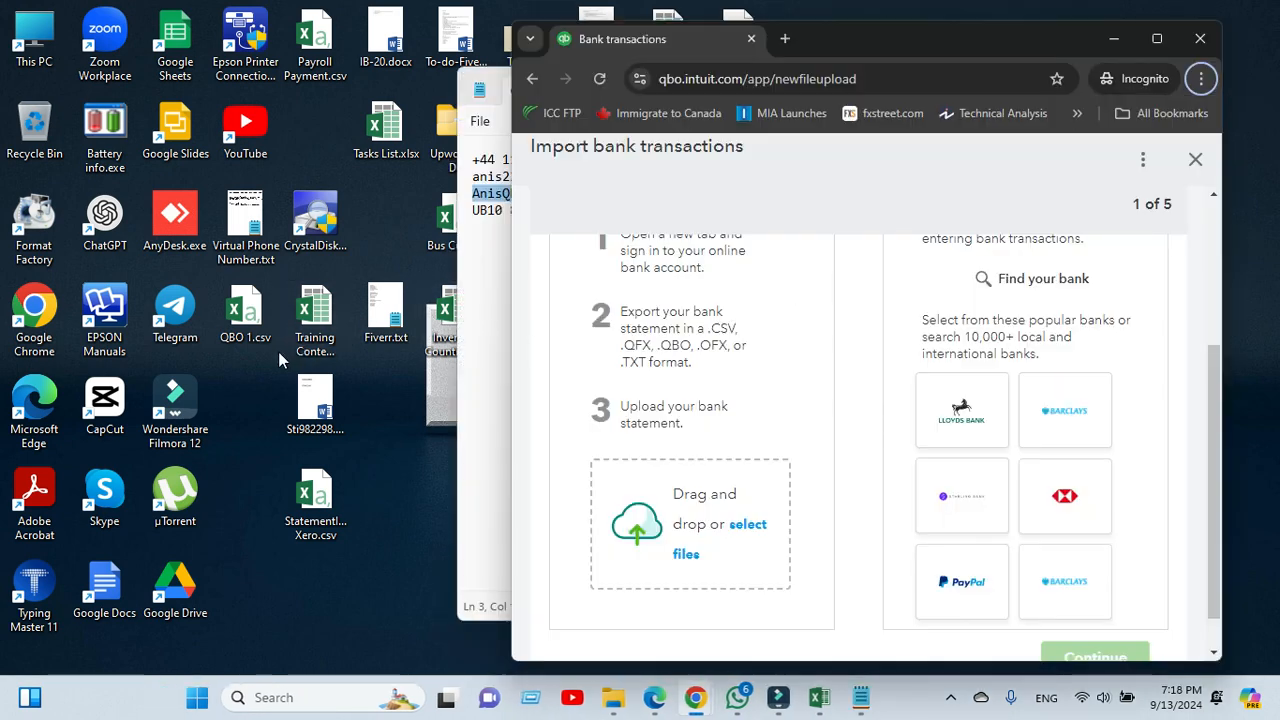
pyautogui.moveTo(245, 318); pyautogui.dragTo(743, 532)
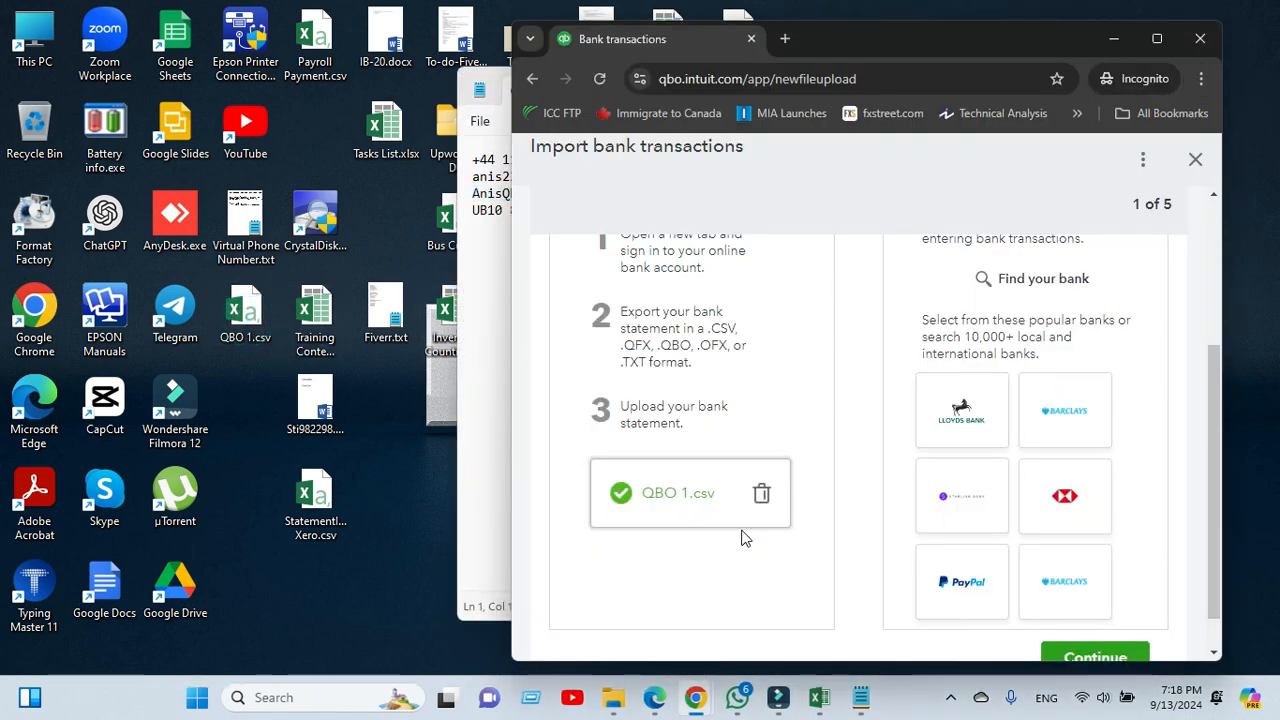
# - Proceed with the uploaded file in a maximized window and assign it to the 2350 Business CA bank account
pyautogui.click(1095, 657)
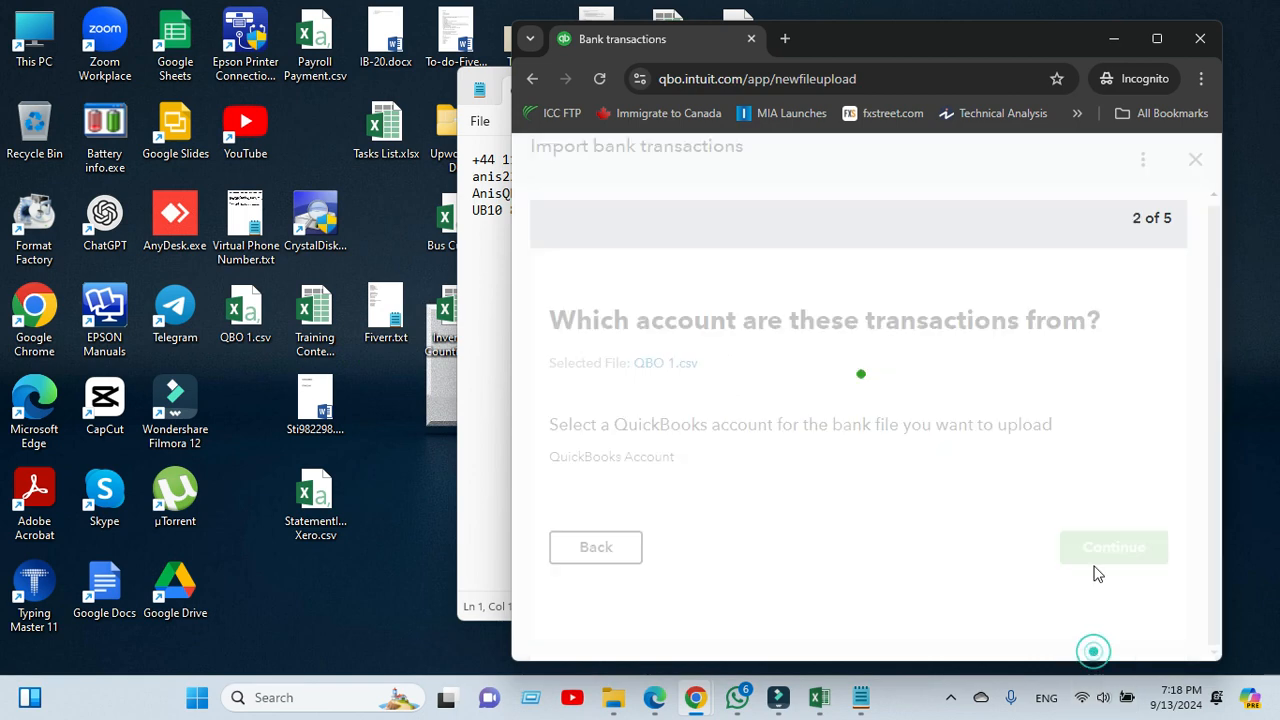
pyautogui.click(1156, 38)
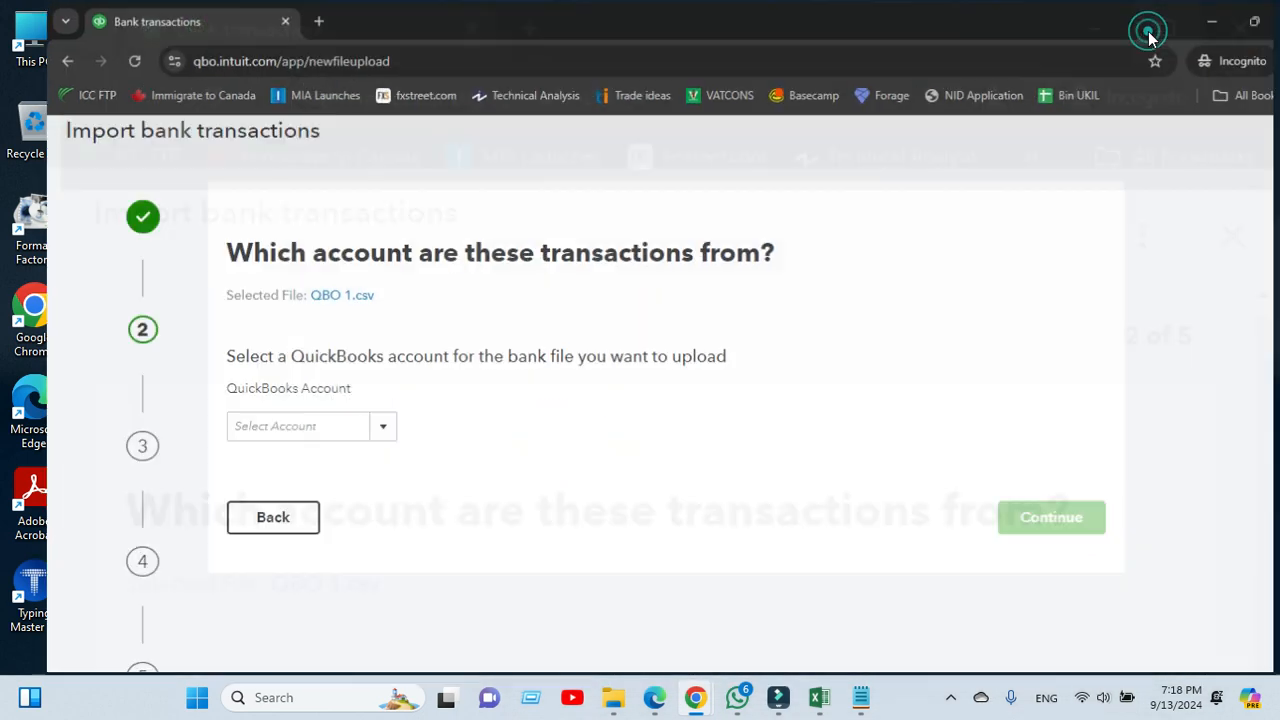
pyautogui.click(334, 428)
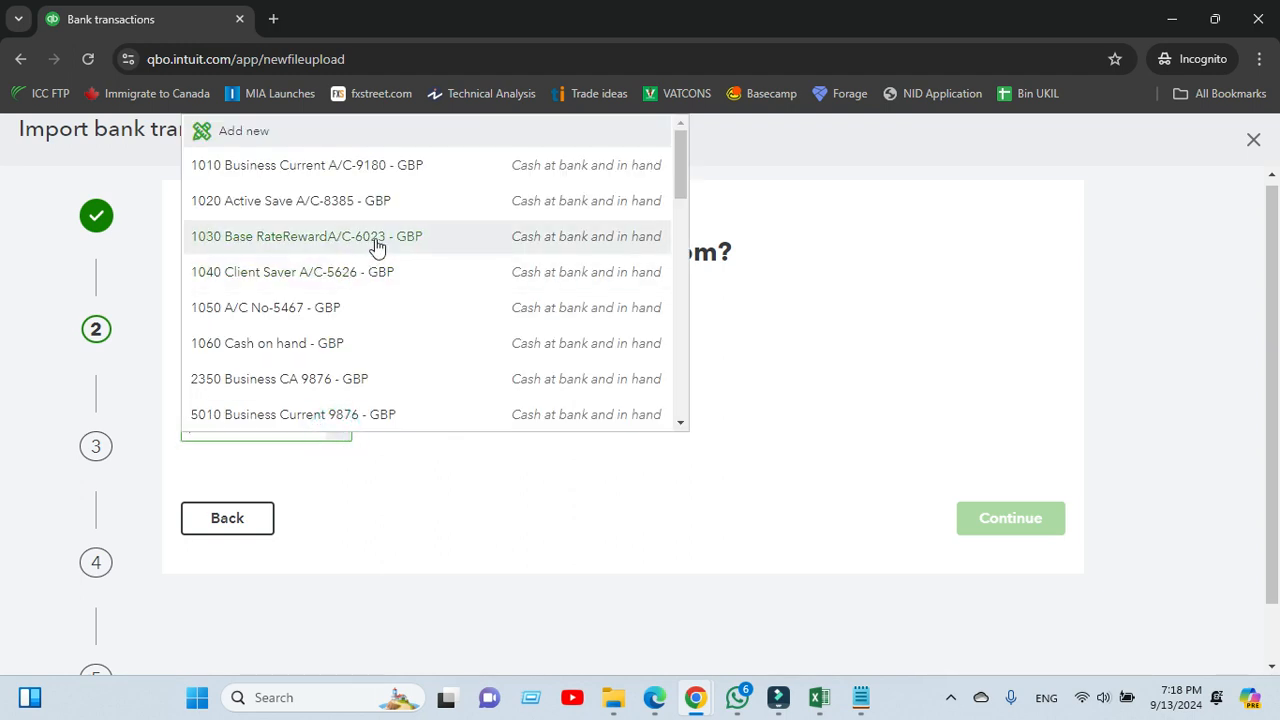
pyautogui.click(344, 382)
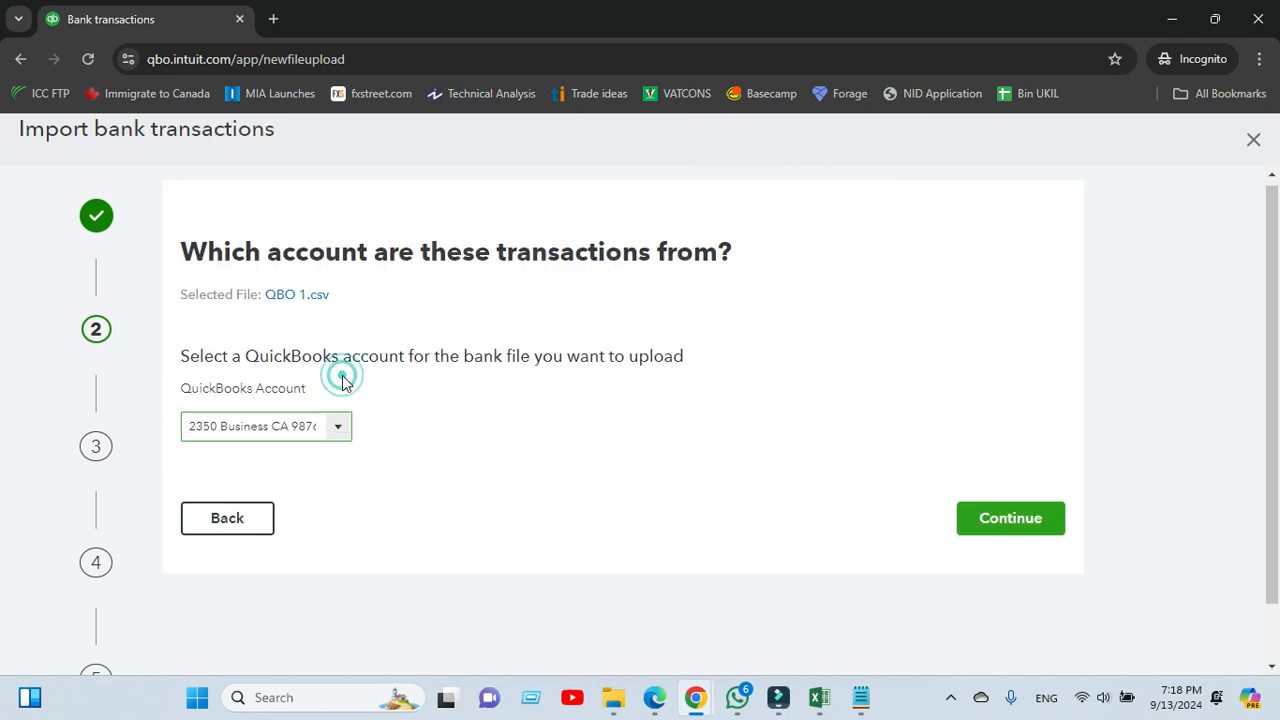
pyautogui.click(1040, 516)
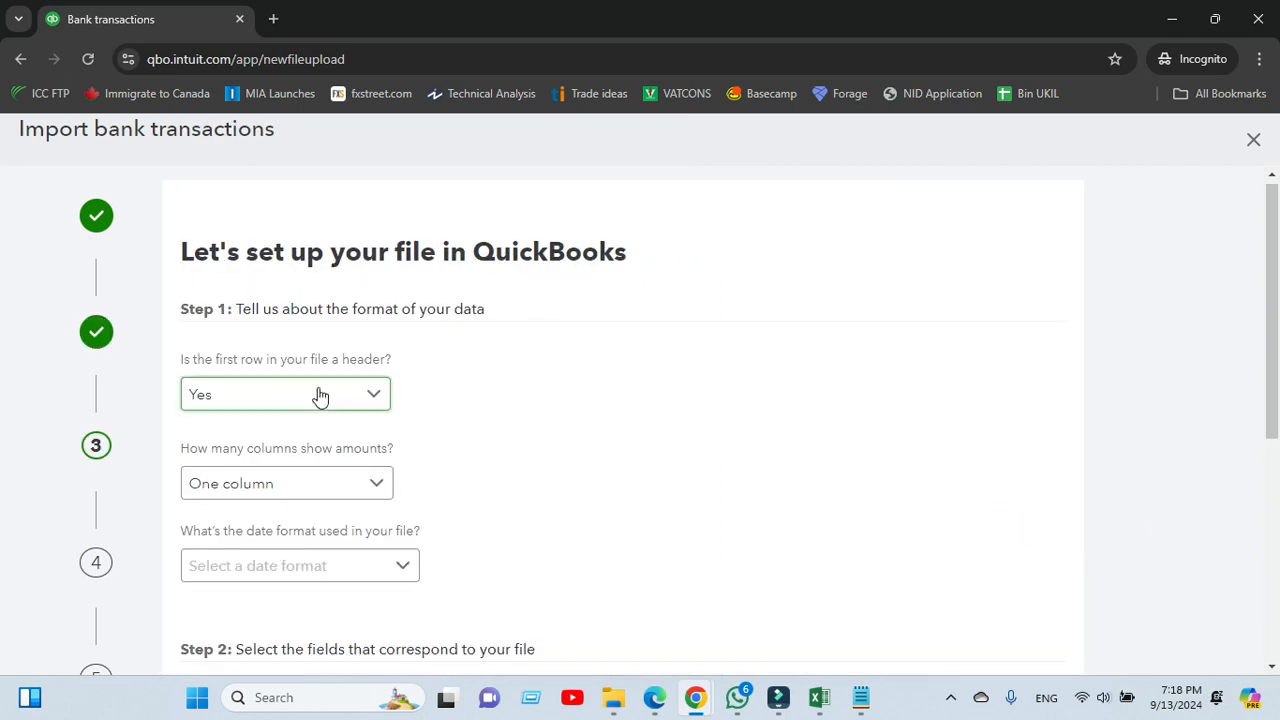
# - Set the file's date format to MM/dd/yyyy and accept the Date, Description and Amount column mapping
pyautogui.scroll(-1, 460, 406)
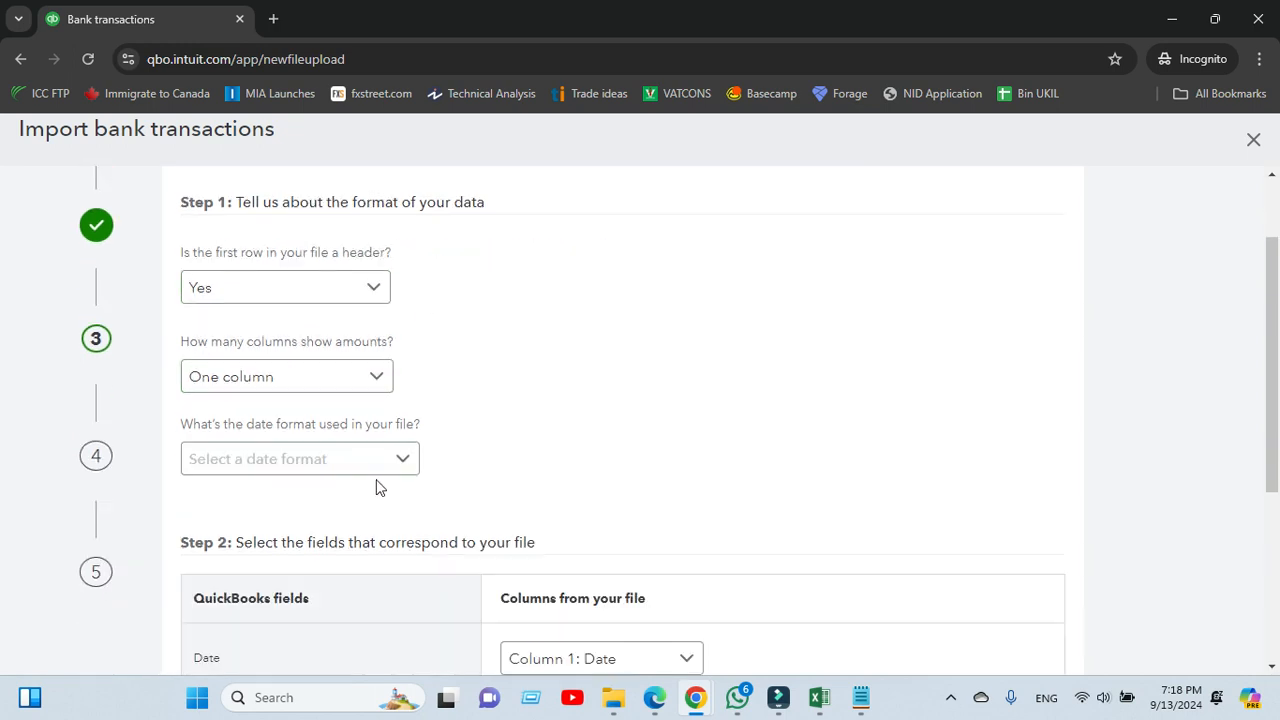
pyautogui.click(404, 463)
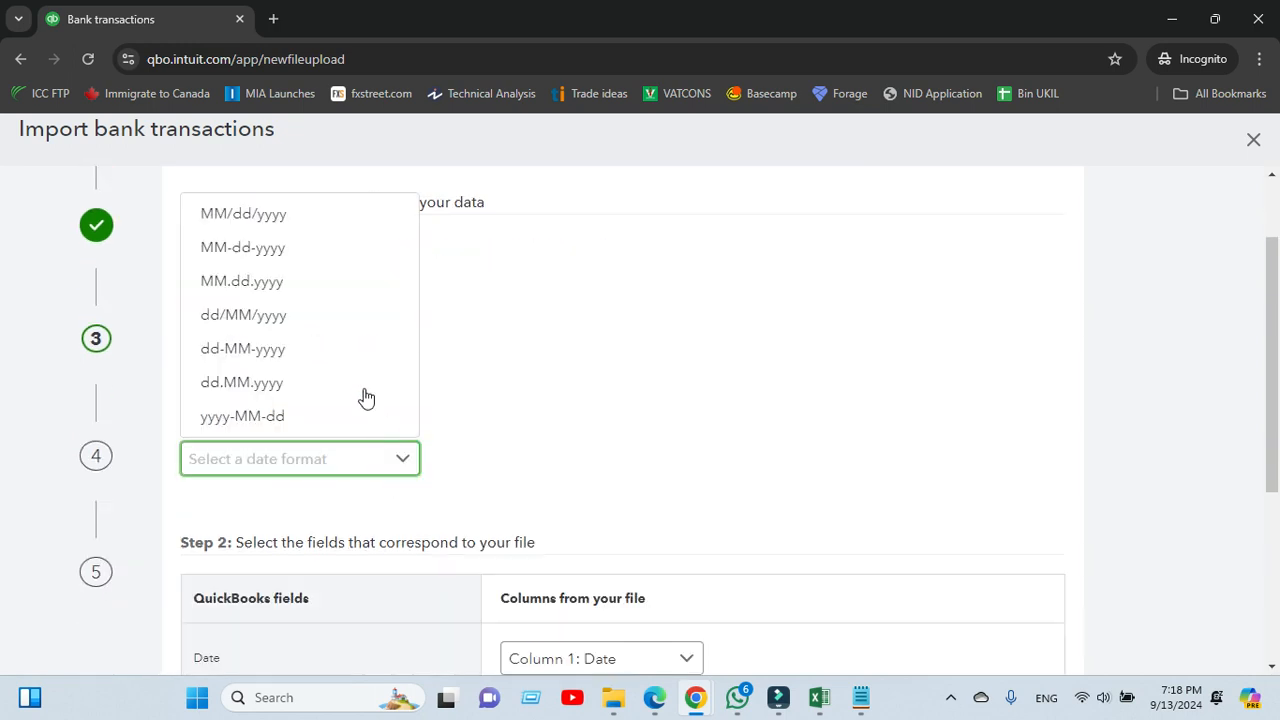
pyautogui.click(298, 226)
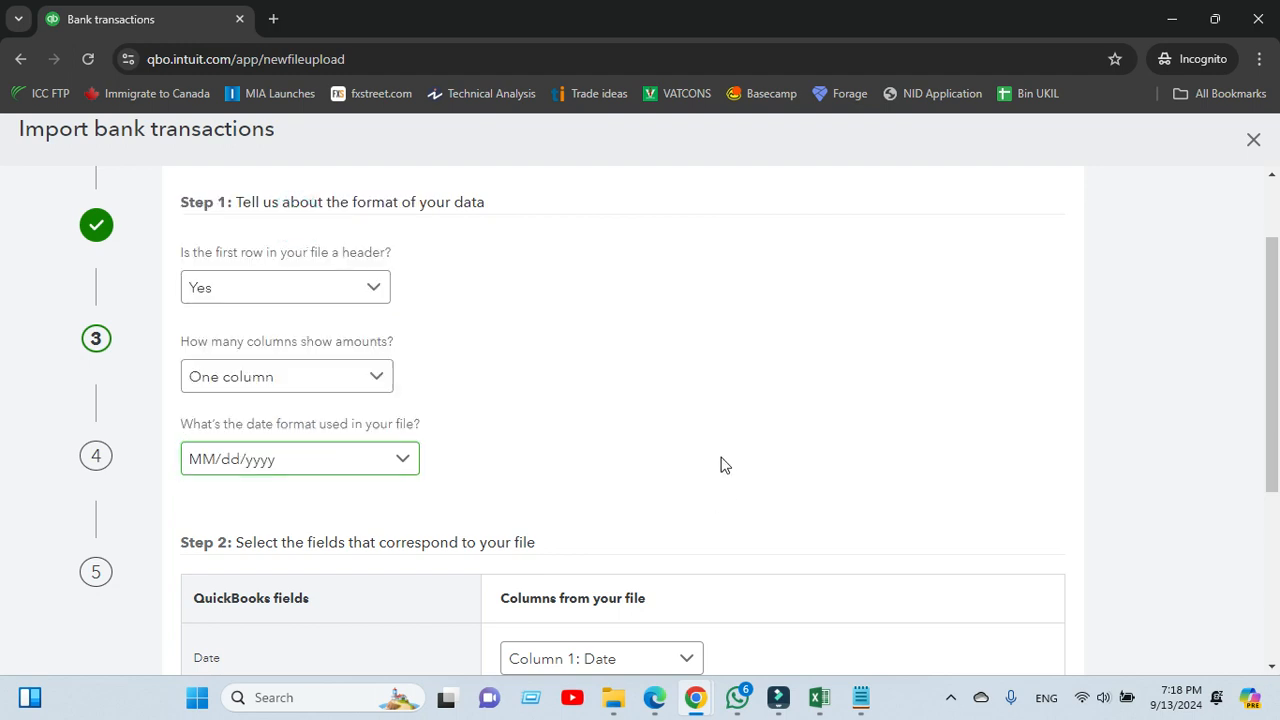
pyautogui.click(724, 465)
pyautogui.scroll(-3, 724, 465)
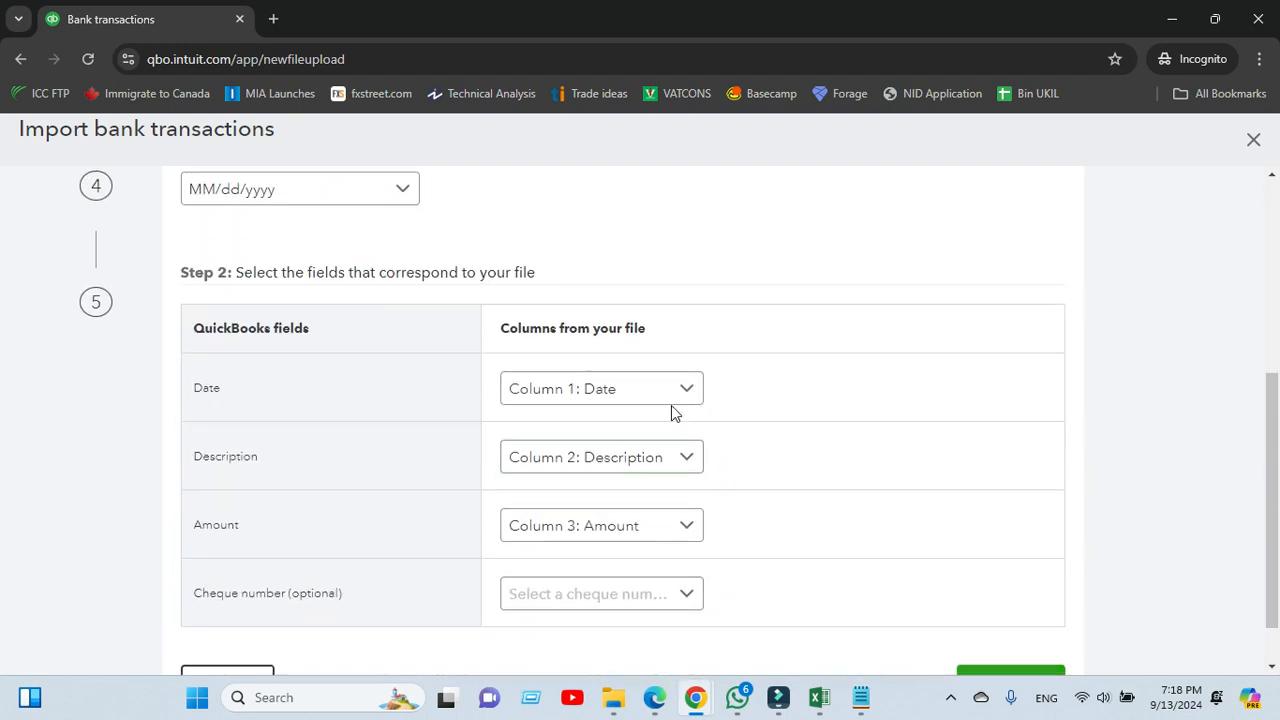
pyautogui.scroll(-1, 740, 486)
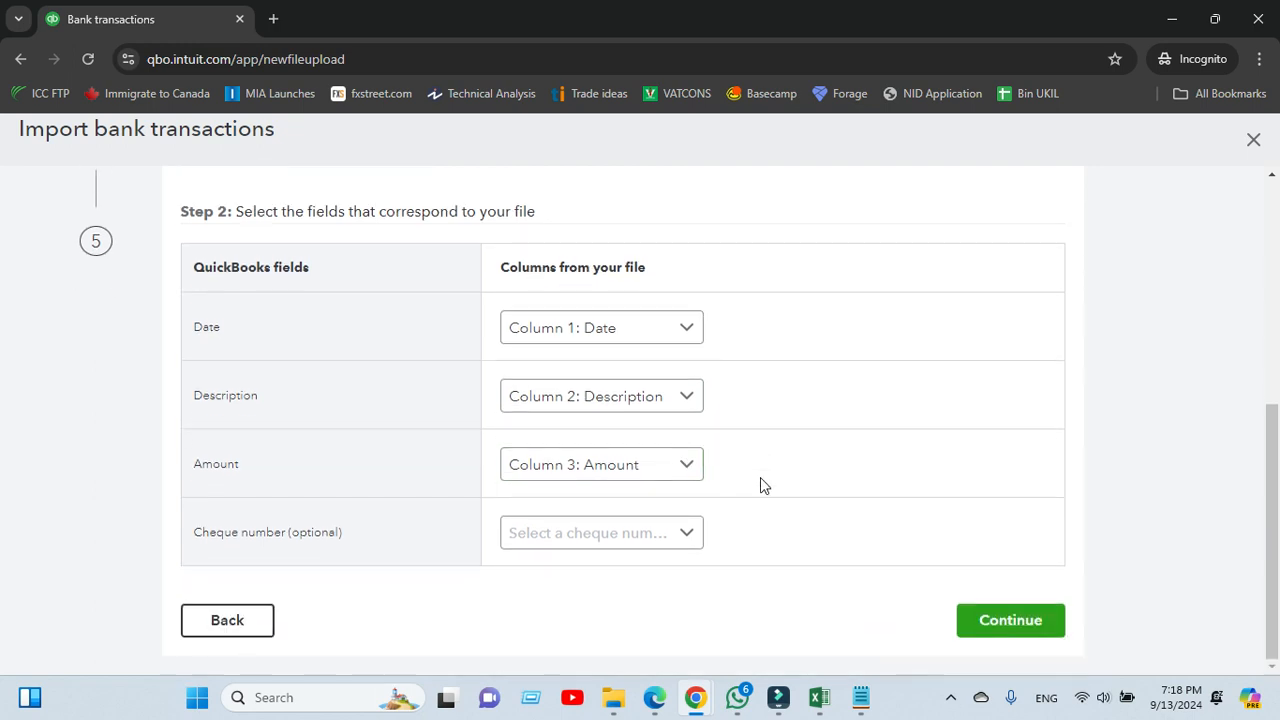
pyautogui.click(1046, 626)
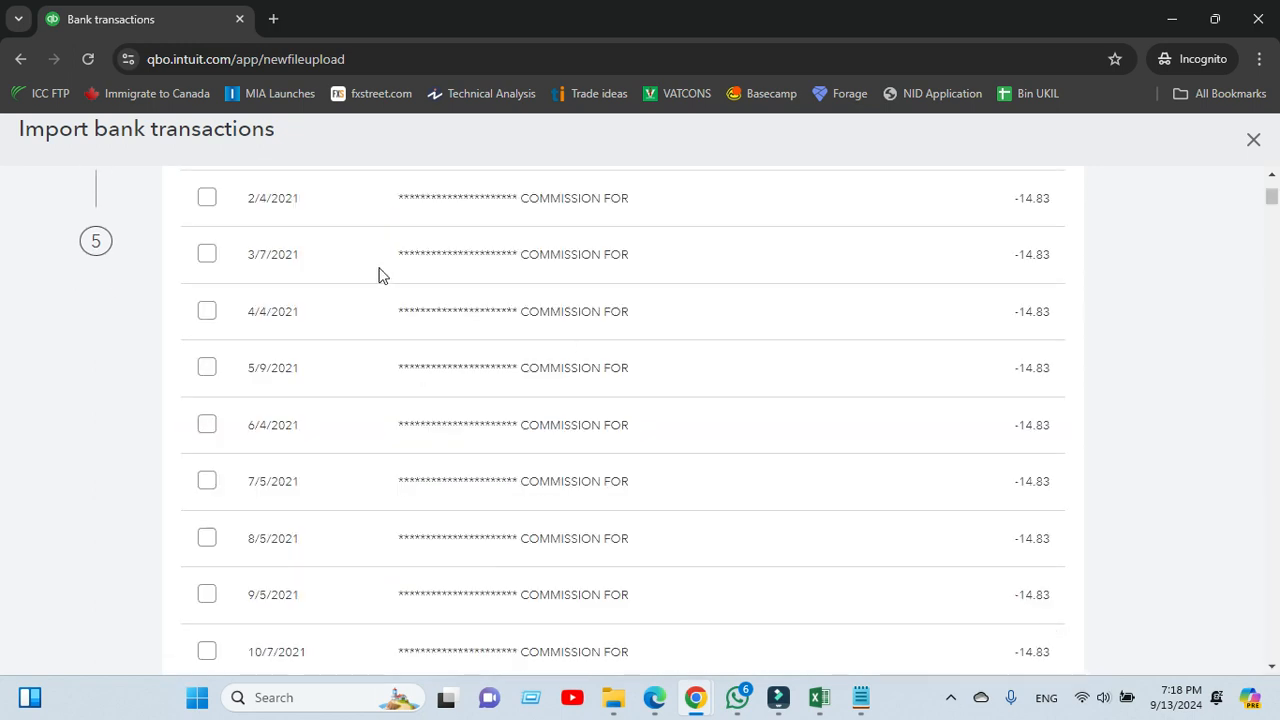
# - Select all listed transactions with their original values kept, import them, and finish the import
pyautogui.scroll(1, 367, 260)
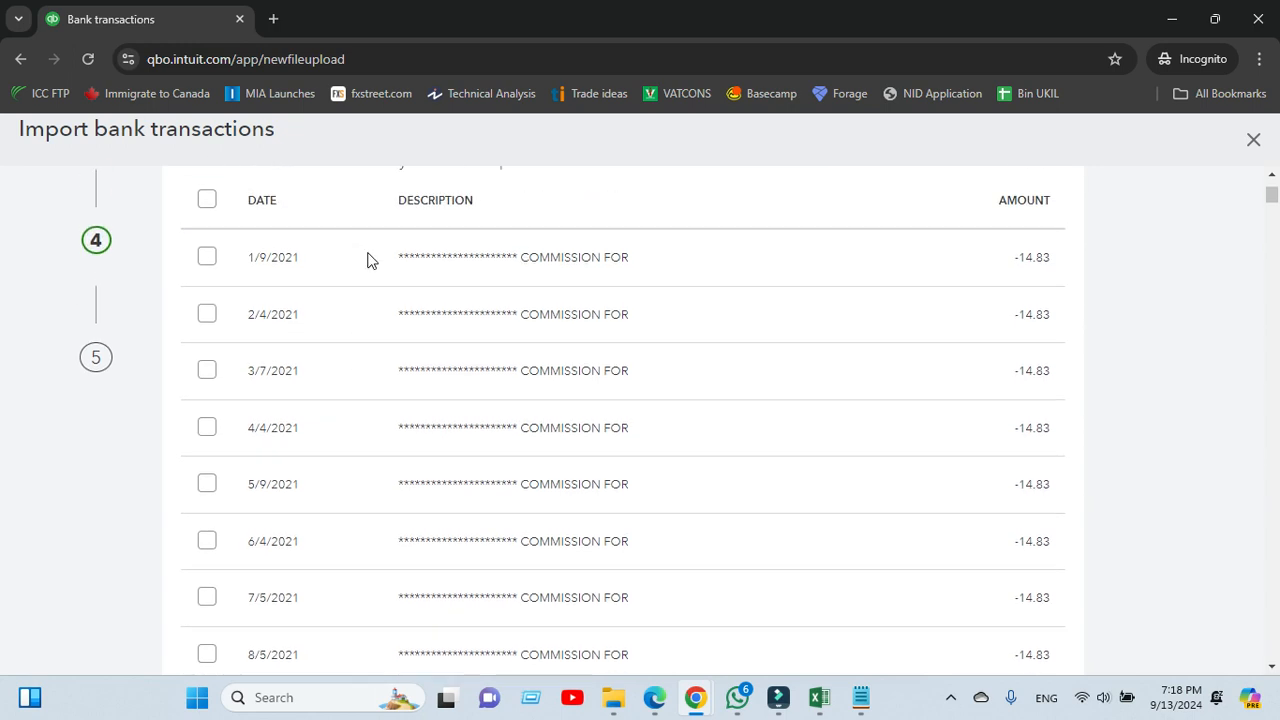
pyautogui.scroll(2, 367, 260)
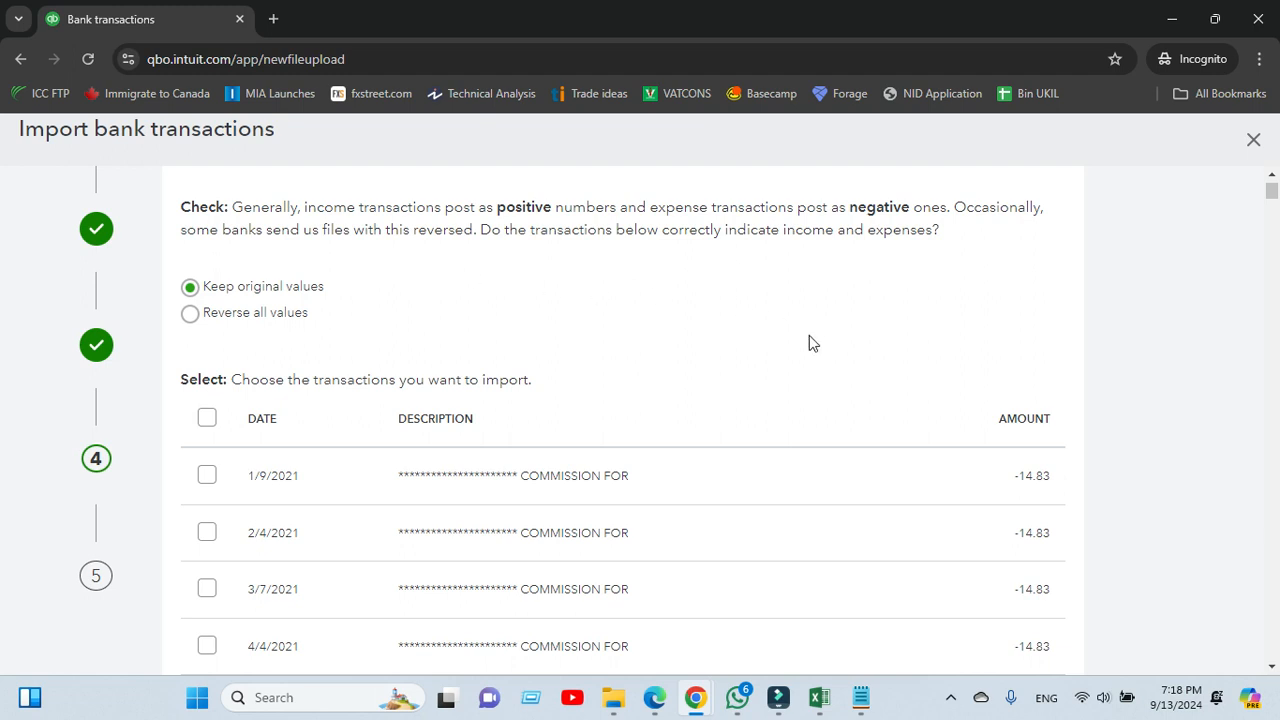
pyautogui.click(206, 421)
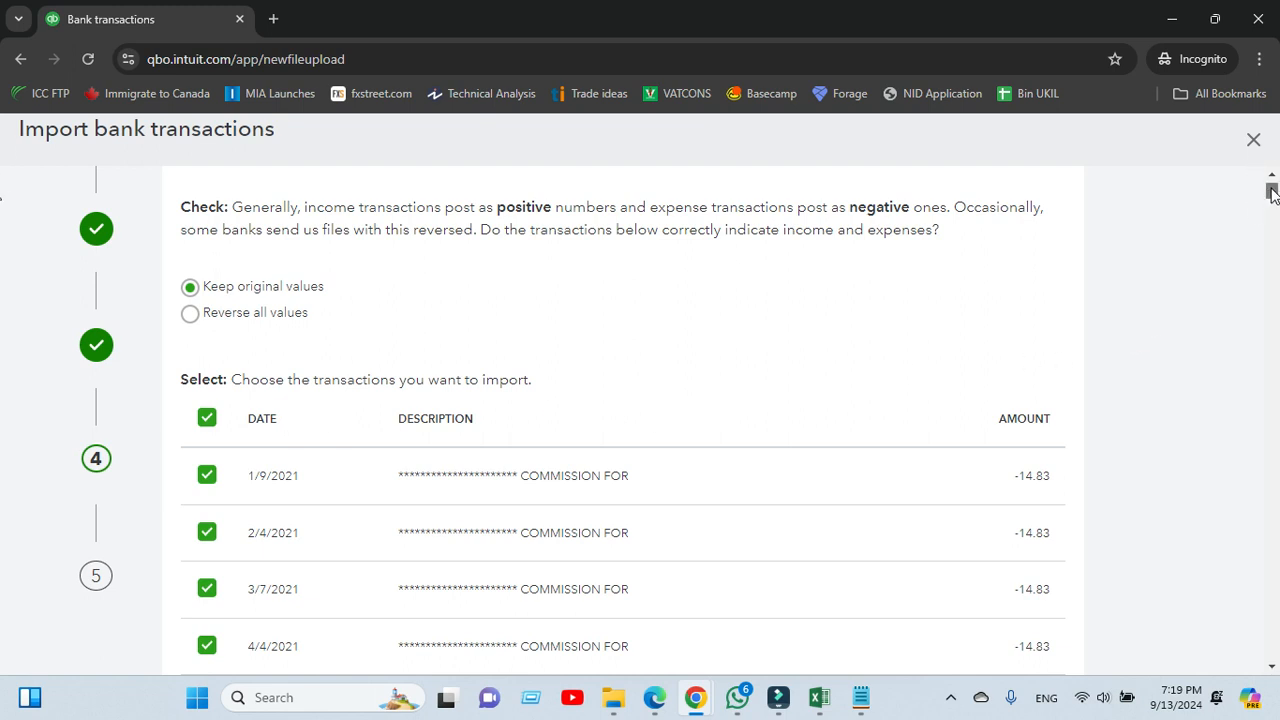
pyautogui.moveTo(1272, 192); pyautogui.dragTo(1272, 650)
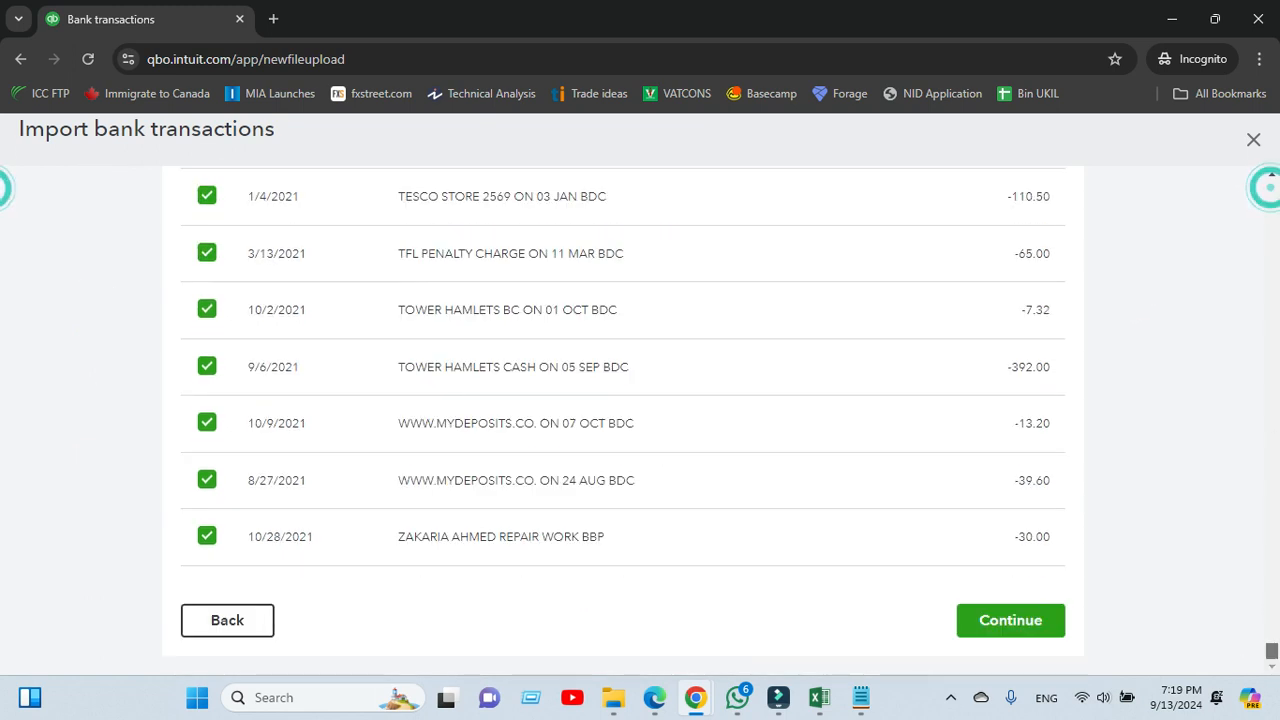
pyautogui.click(1015, 634)
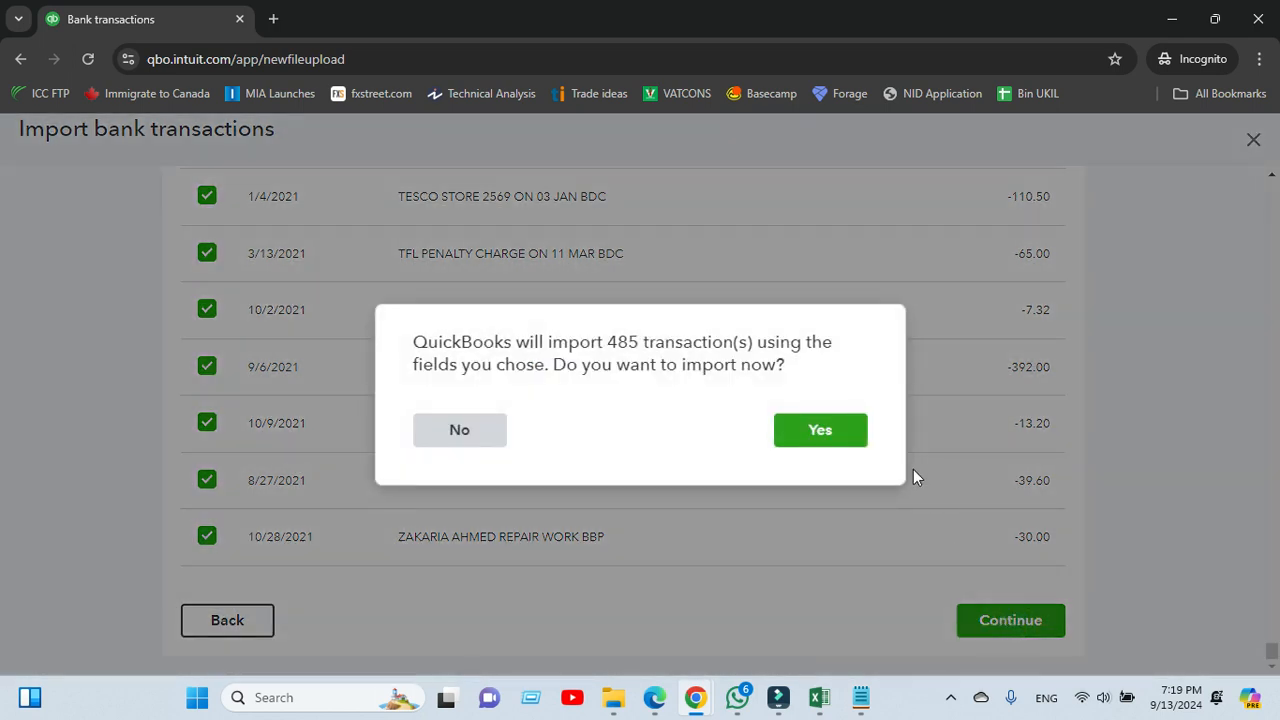
pyautogui.click(829, 437)
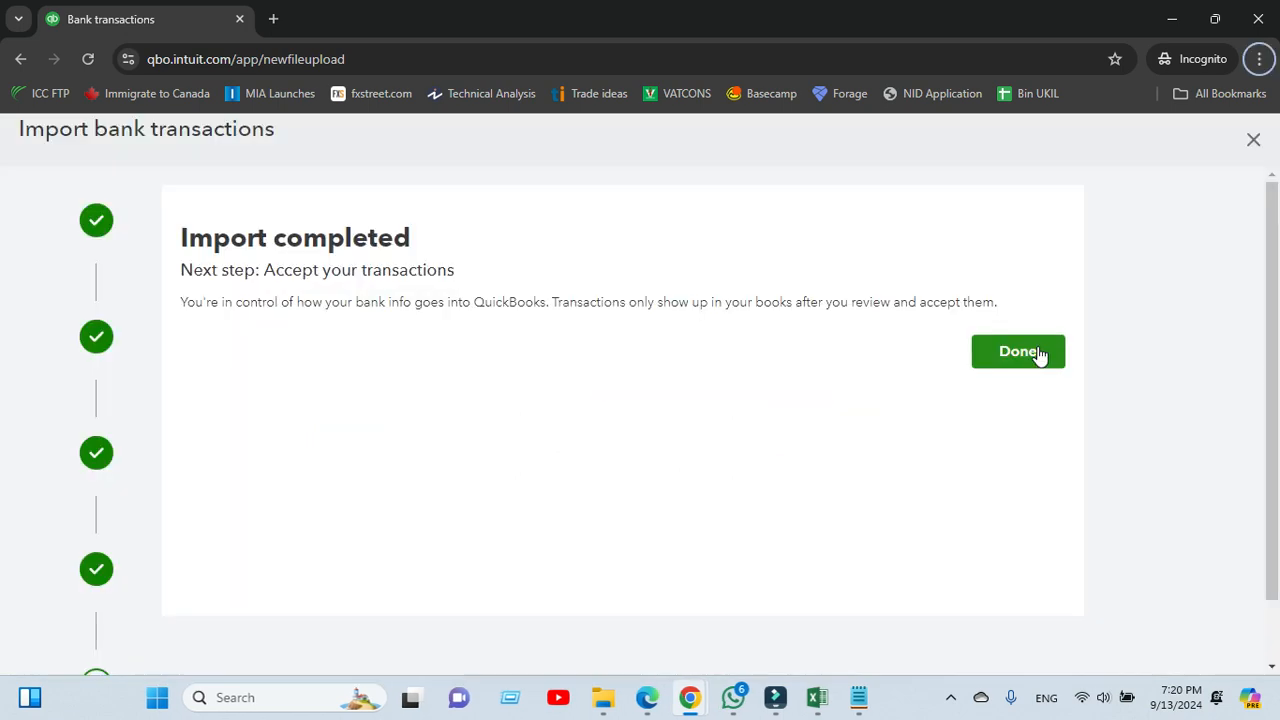
pyautogui.click(1018, 351)
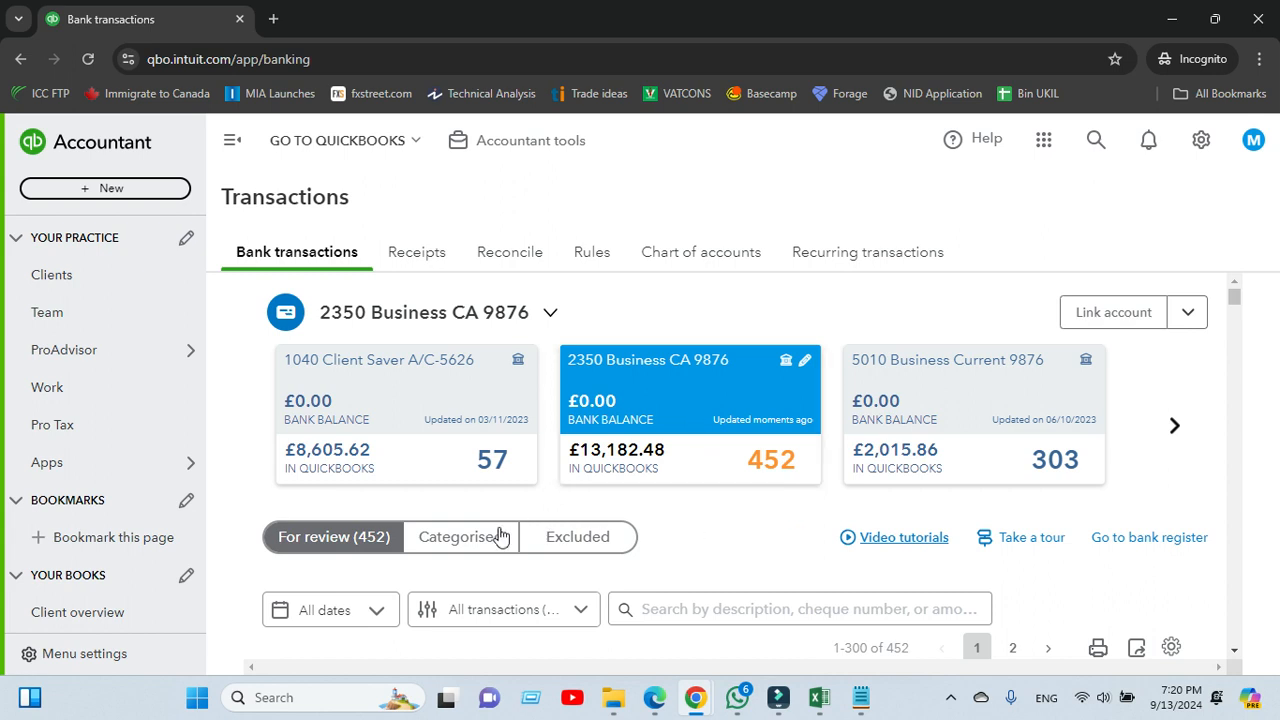
# - Show the business current account's categorised transactions and inspect the rule-added entries with the side navigation collapsed
pyautogui.click(468, 539)
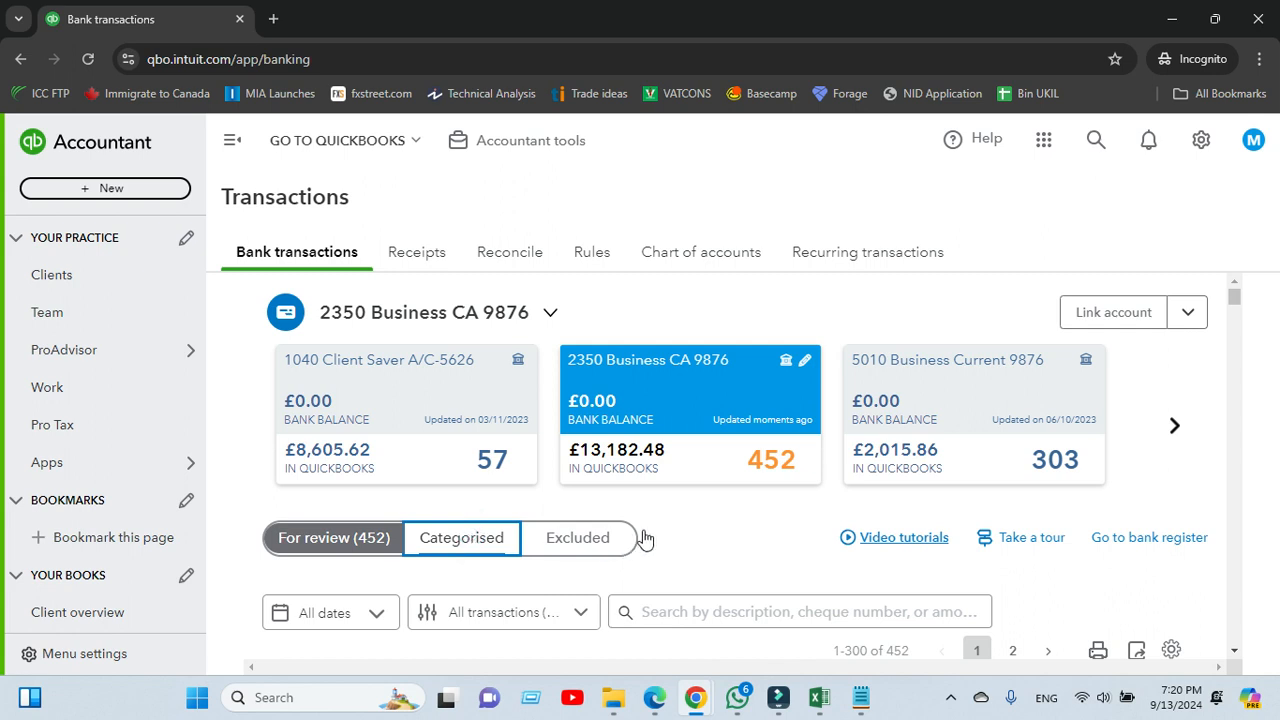
pyautogui.scroll(-2, 717, 518)
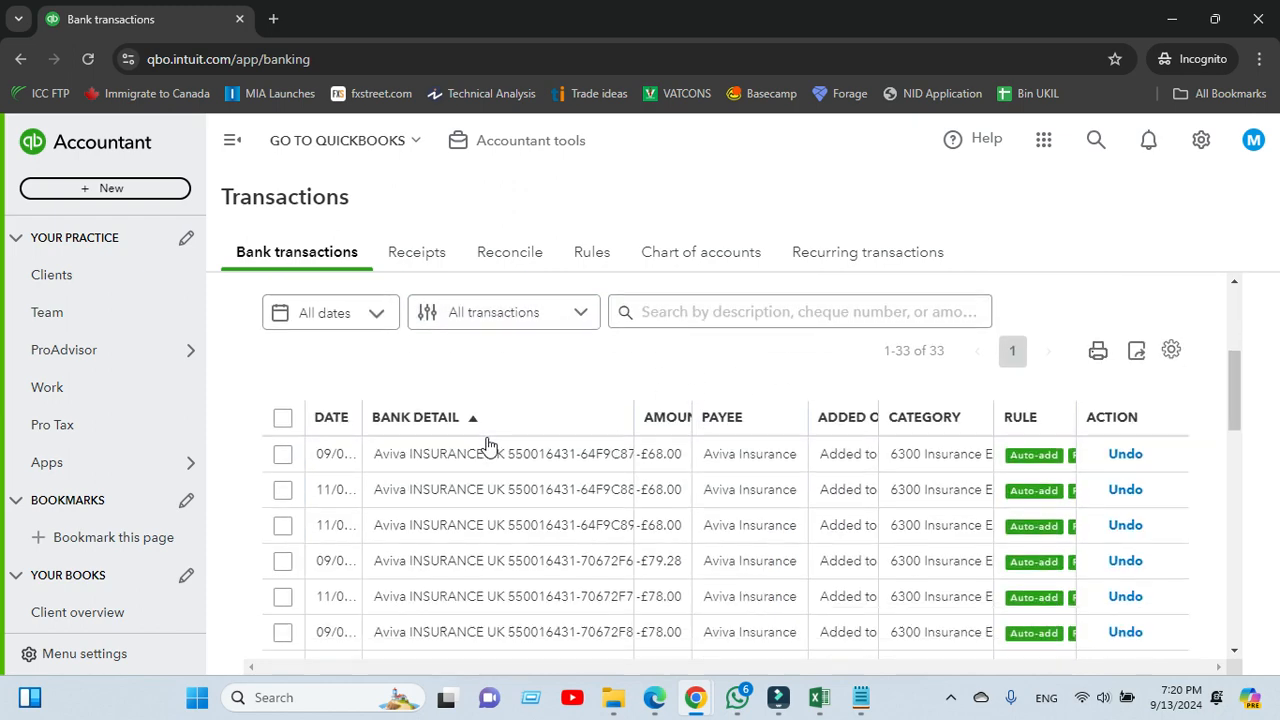
pyautogui.scroll(-2, 487, 443)
pyautogui.click(228, 141)
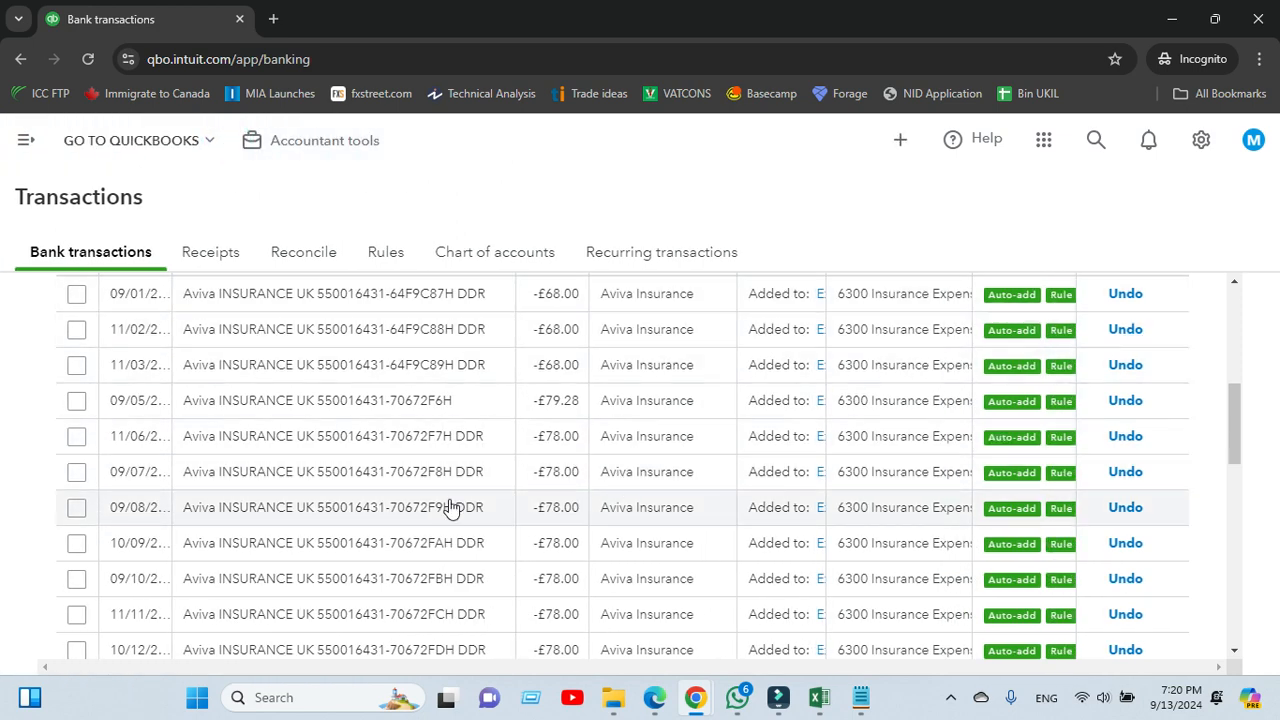
pyautogui.scroll(10, 540, 463)
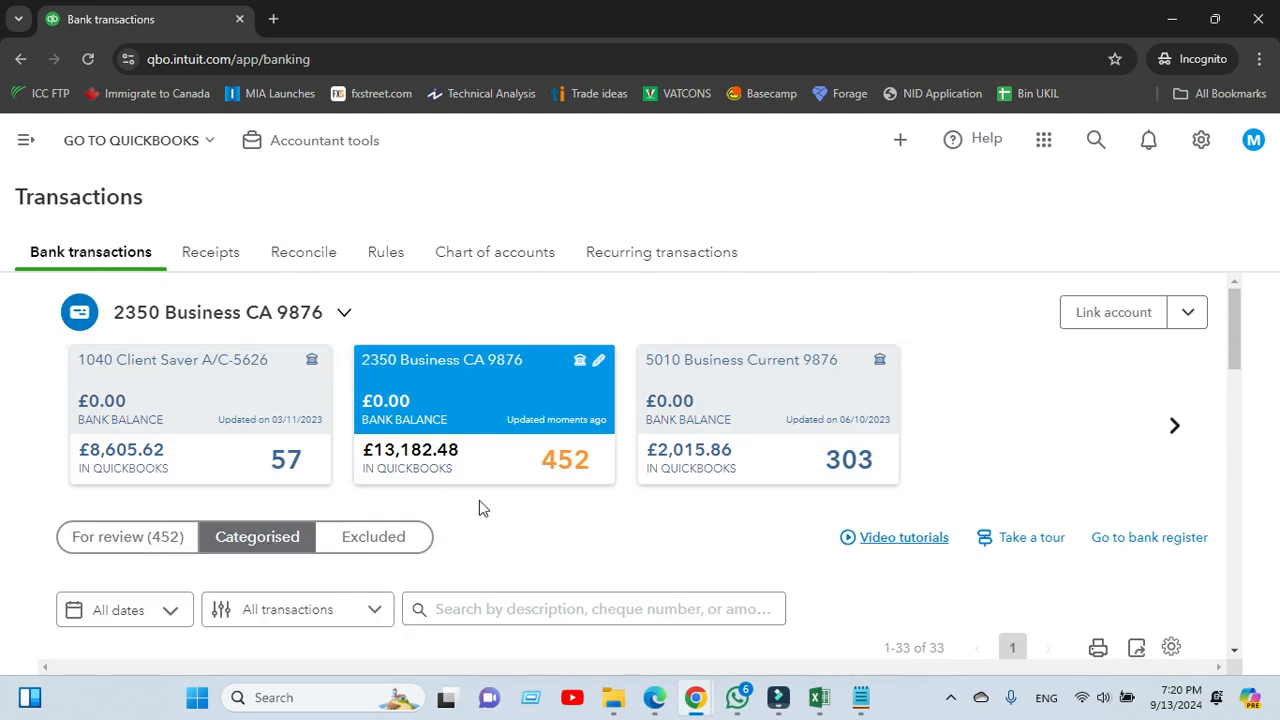
pyautogui.scroll(-2, 485, 508)
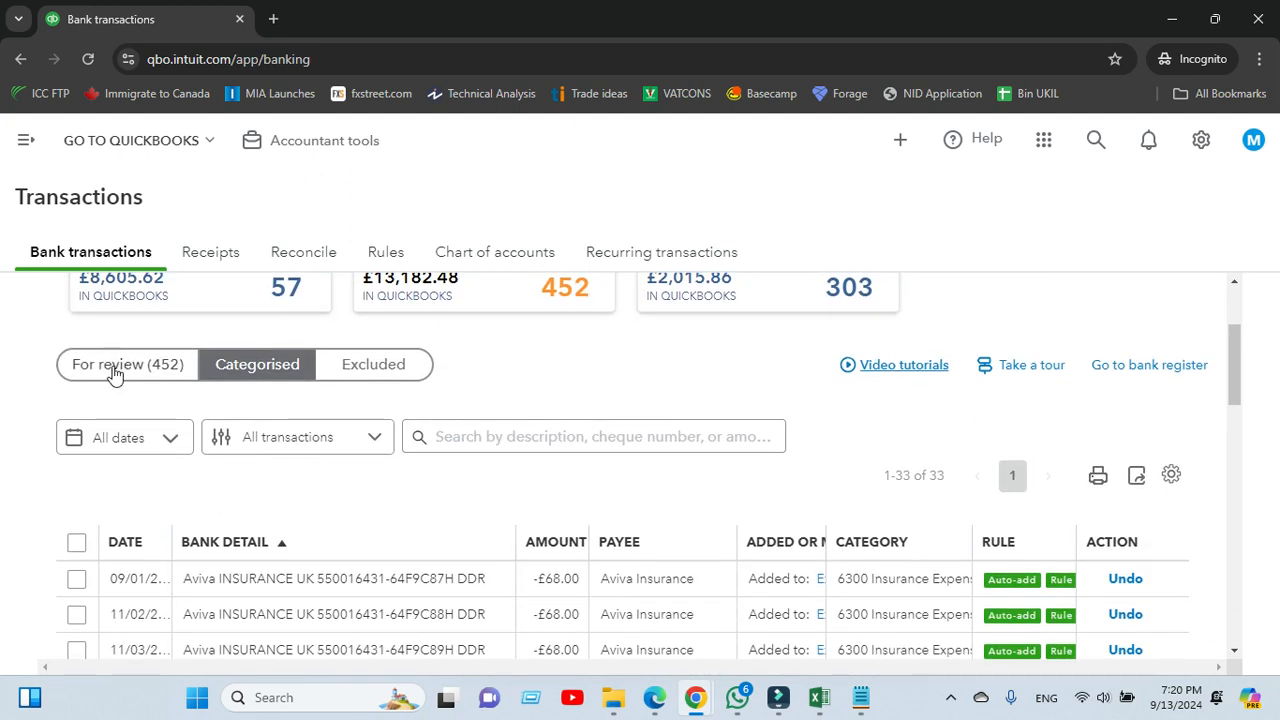
# - Show the transactions awaiting review and widen the Date column so the full dates fit
pyautogui.click(115, 370)
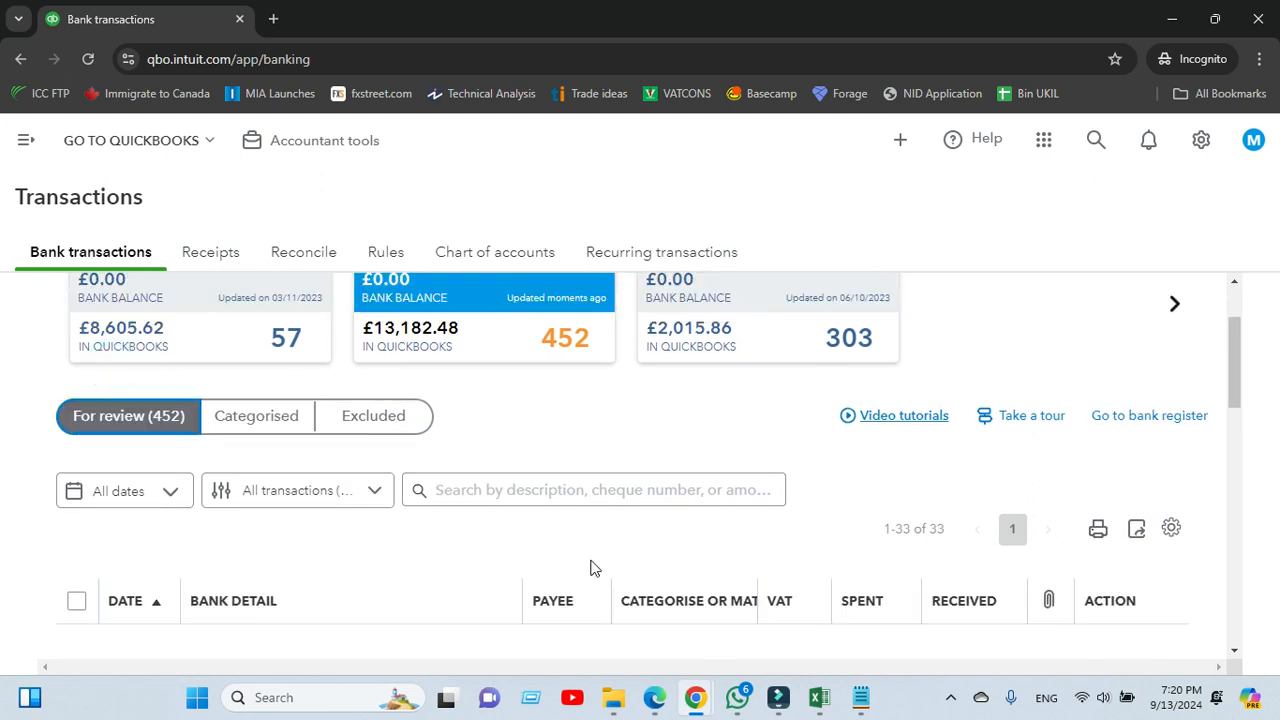
pyautogui.scroll(-5, 594, 557)
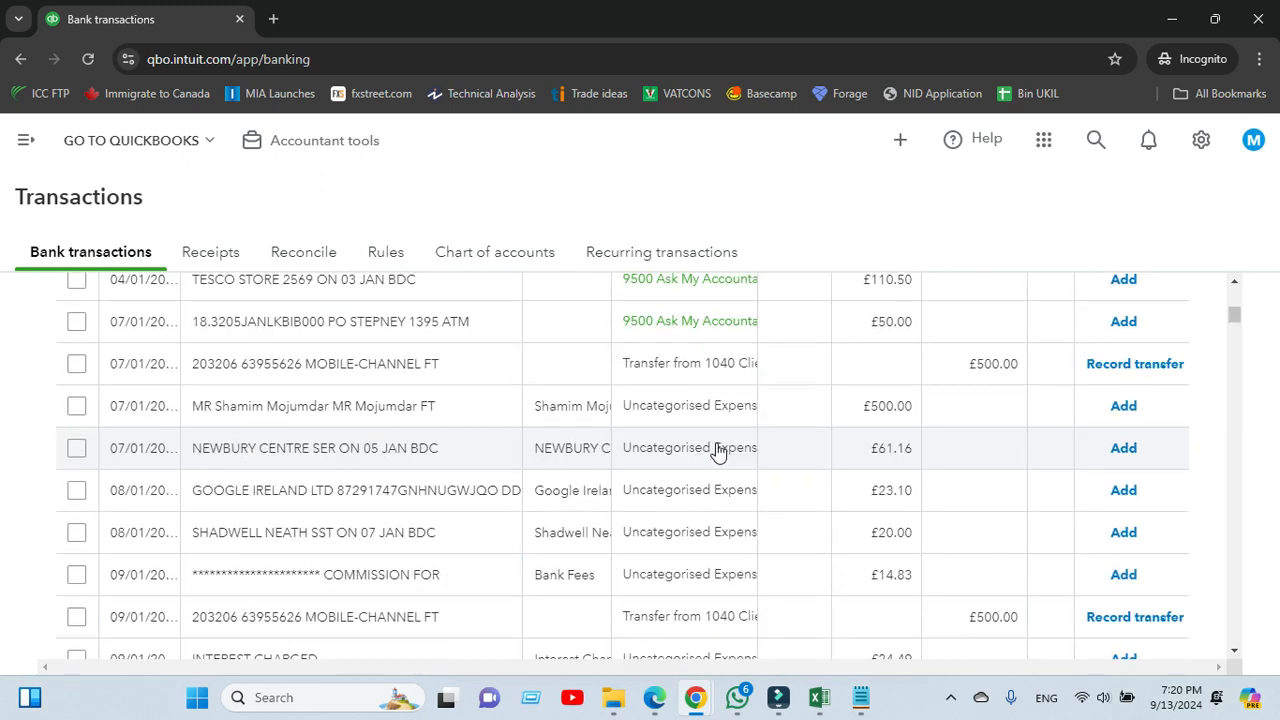
pyautogui.scroll(3, 175, 358)
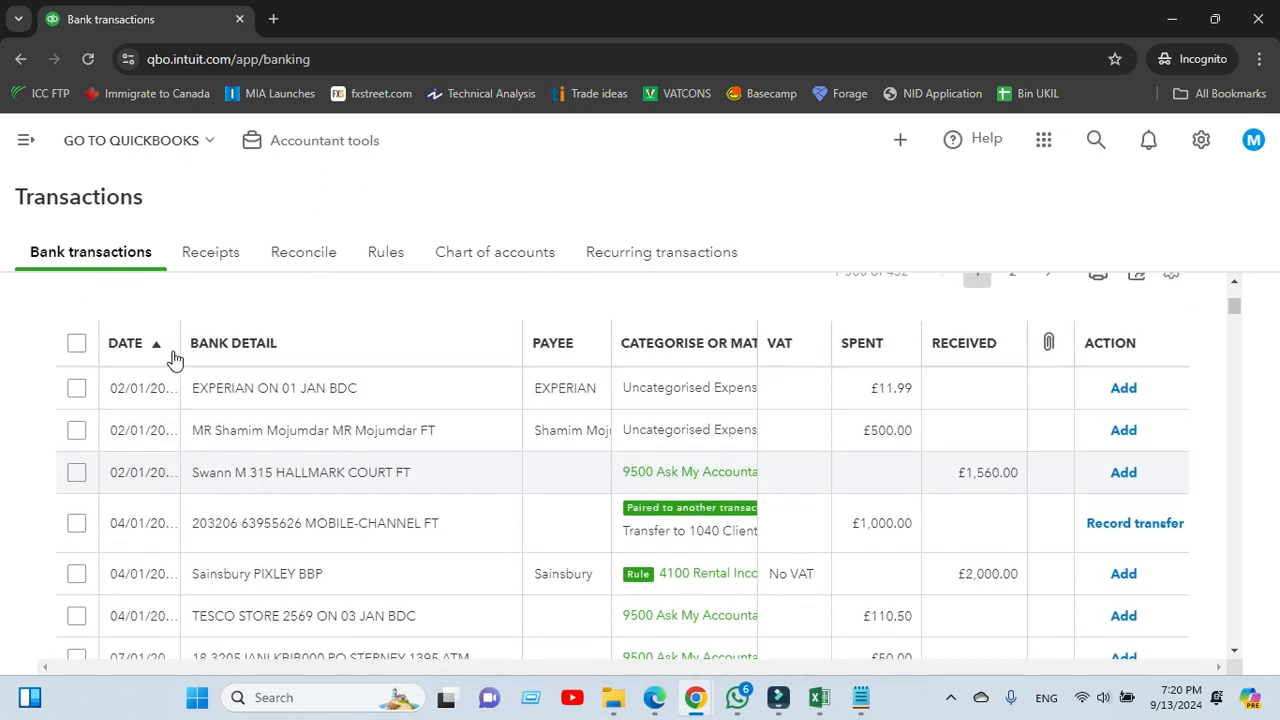
pyautogui.moveTo(178, 342)
pyautogui.mouseDown()
pyautogui.moveTo(236, 348)
pyautogui.moveTo(193, 345)
pyautogui.mouseUp()
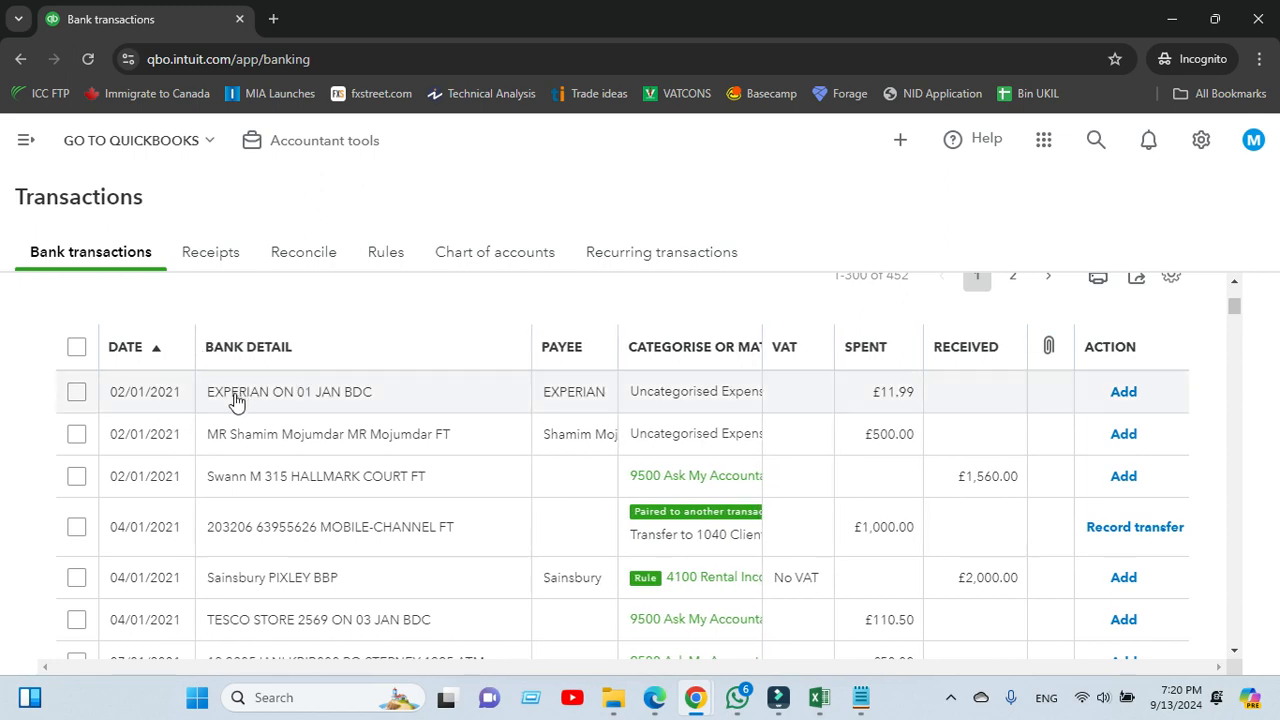
pyautogui.scroll(-2, 352, 483)
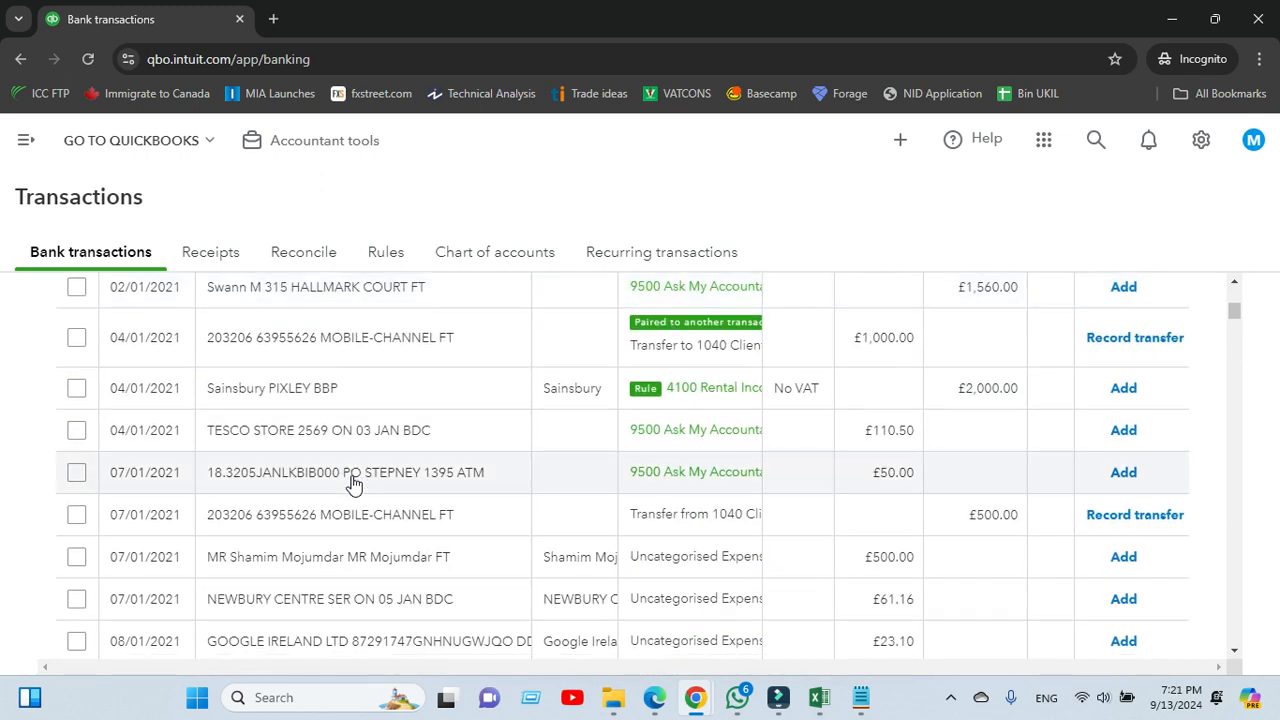
# - Look through the business current account's transactions awaiting review from early January into February 2021, checking their suggested categories and matches
pyautogui.scroll(-7, 352, 483)
pyautogui.scroll(9, 352, 483)
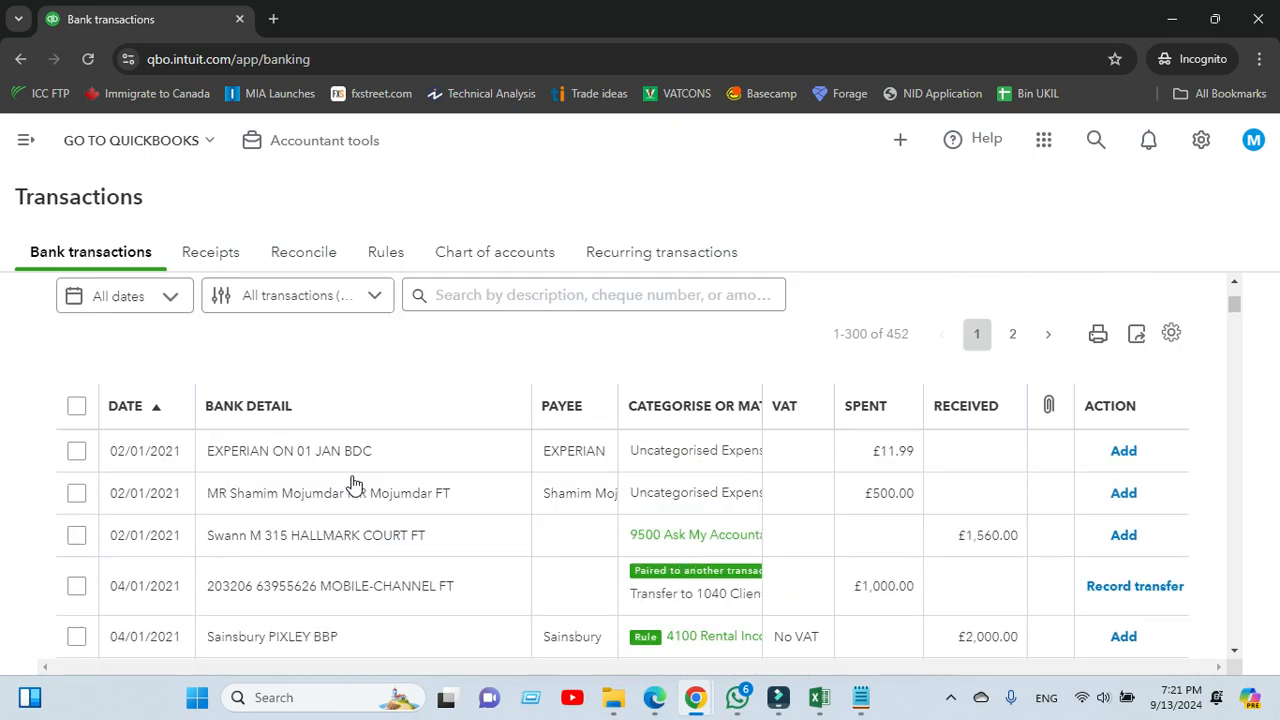
pyautogui.scroll(3, 352, 483)
pyautogui.scroll(-4, 352, 483)
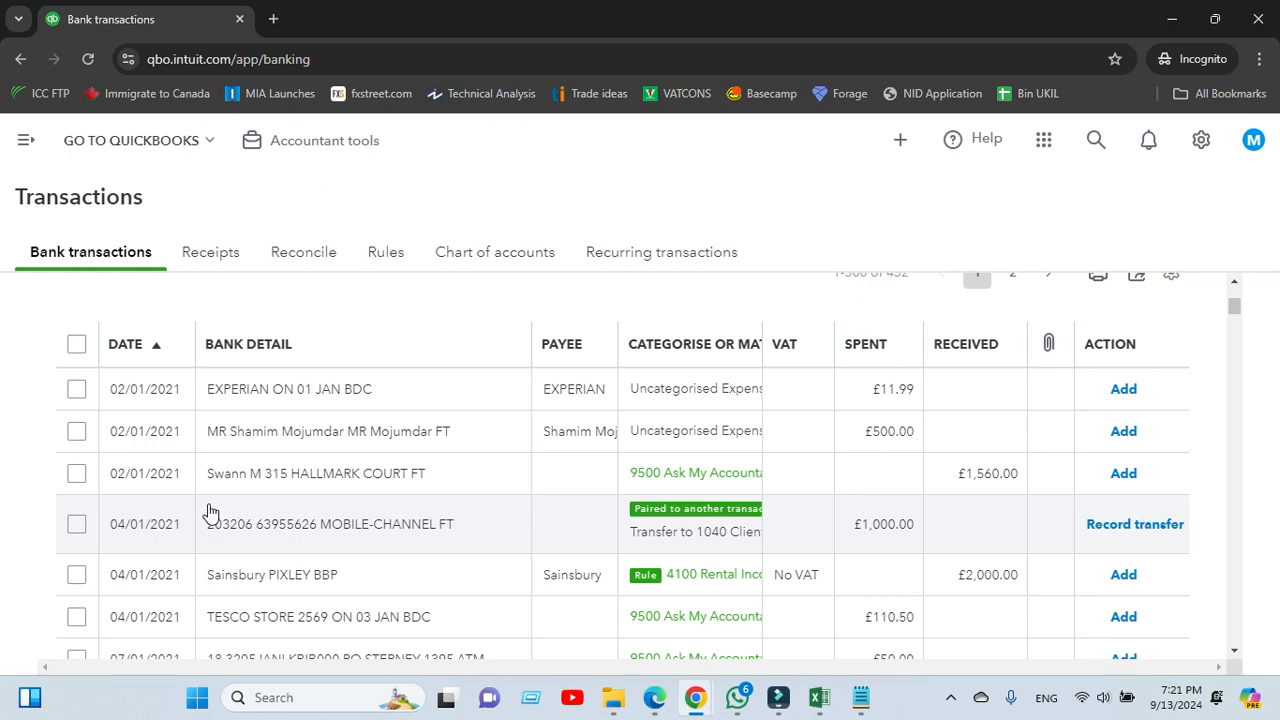
pyautogui.scroll(-15, 210, 512)
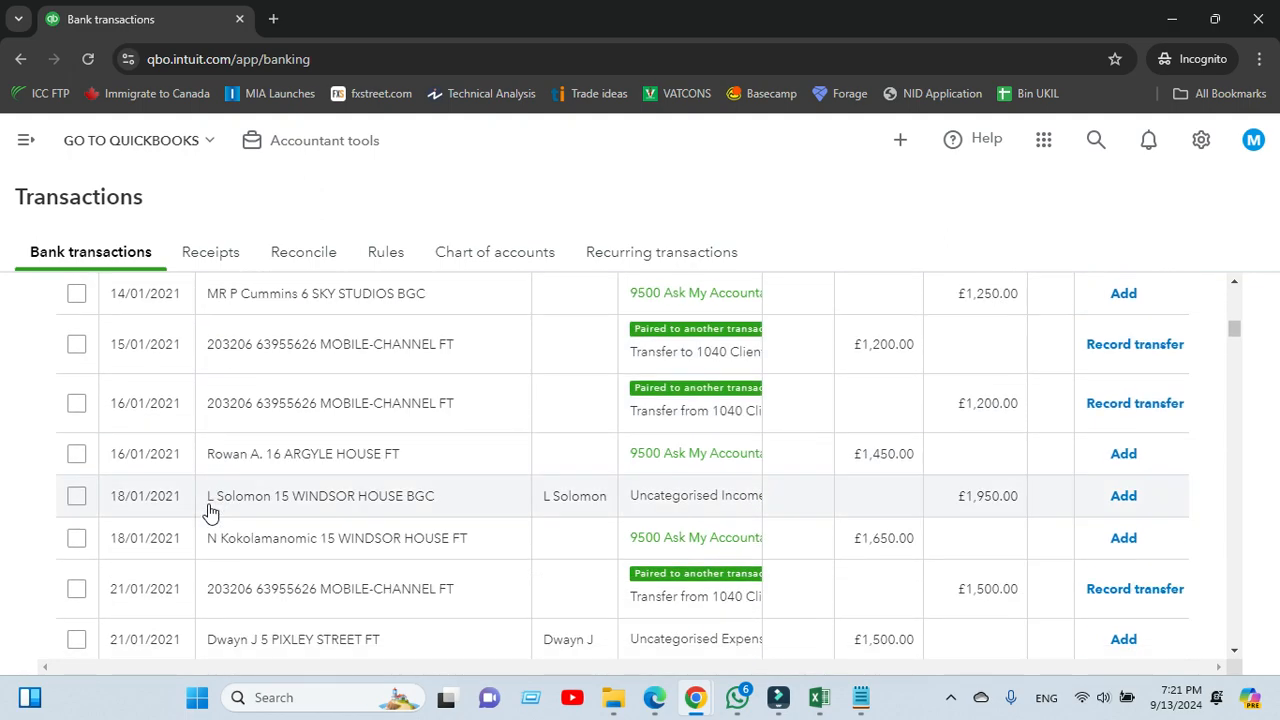
pyautogui.scroll(-10, 210, 512)
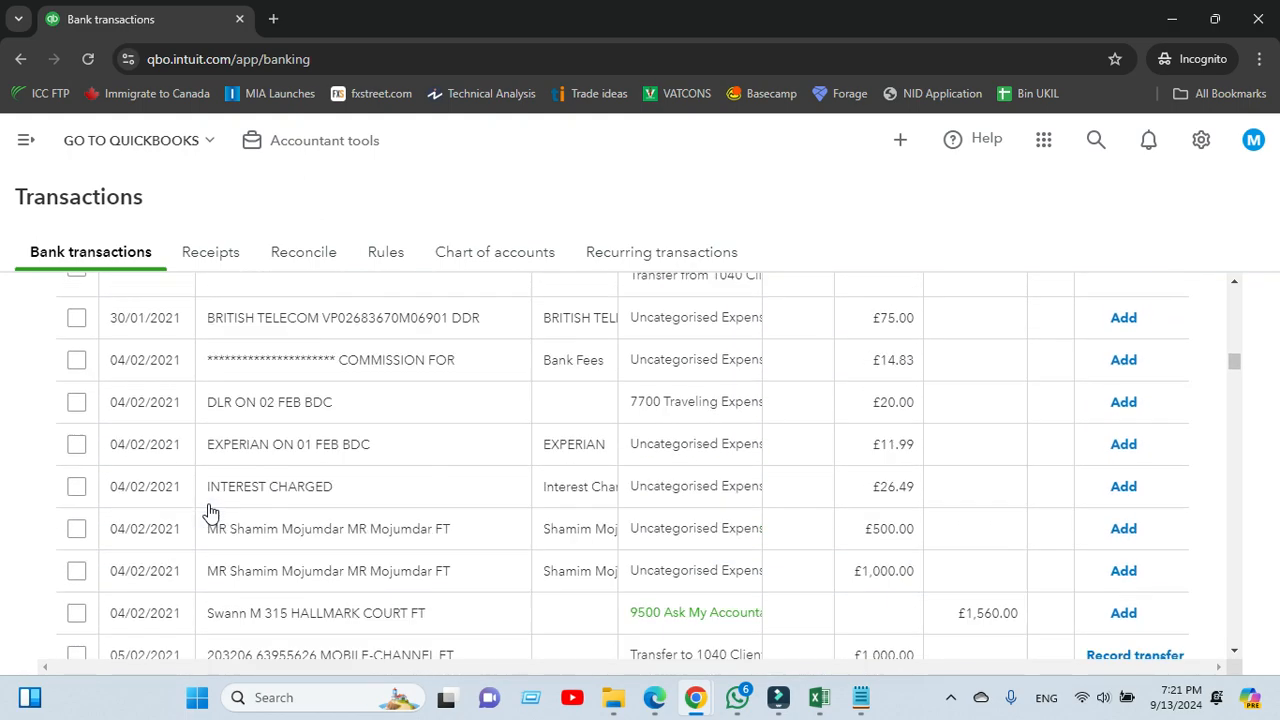
pyautogui.scroll(8, 210, 512)
pyautogui.scroll(20, 210, 512)
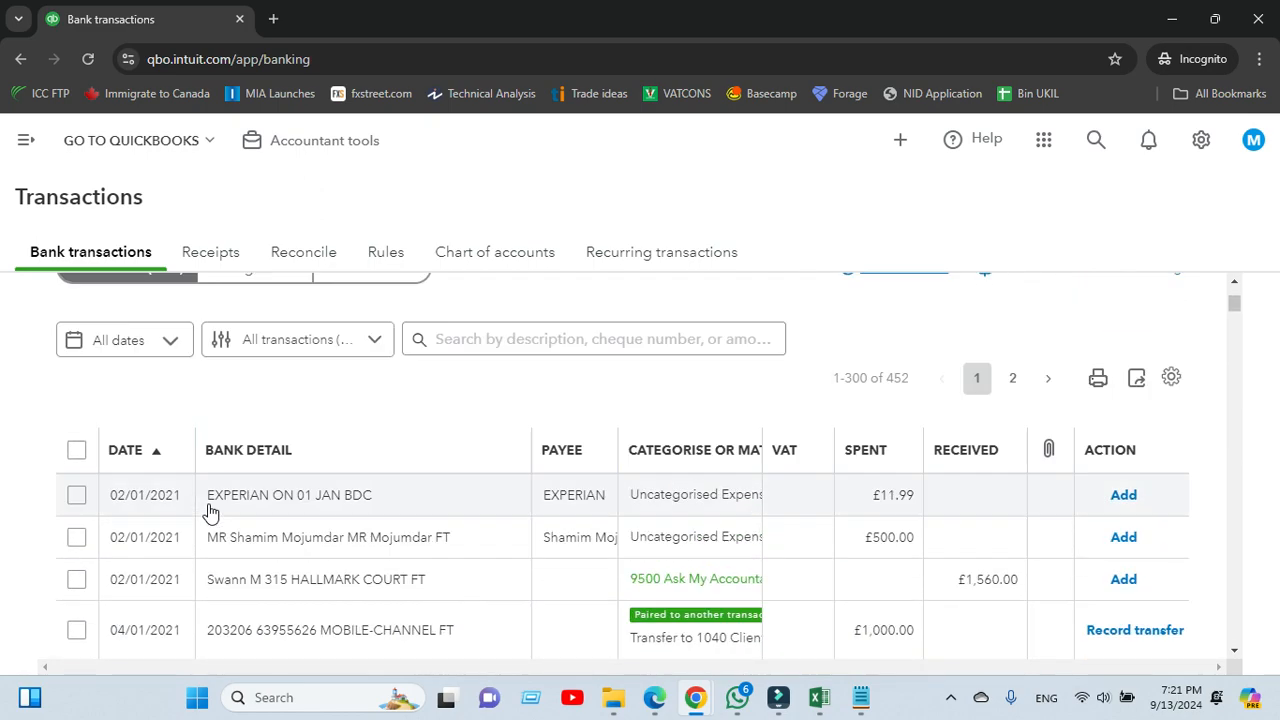
pyautogui.scroll(-2, 210, 512)
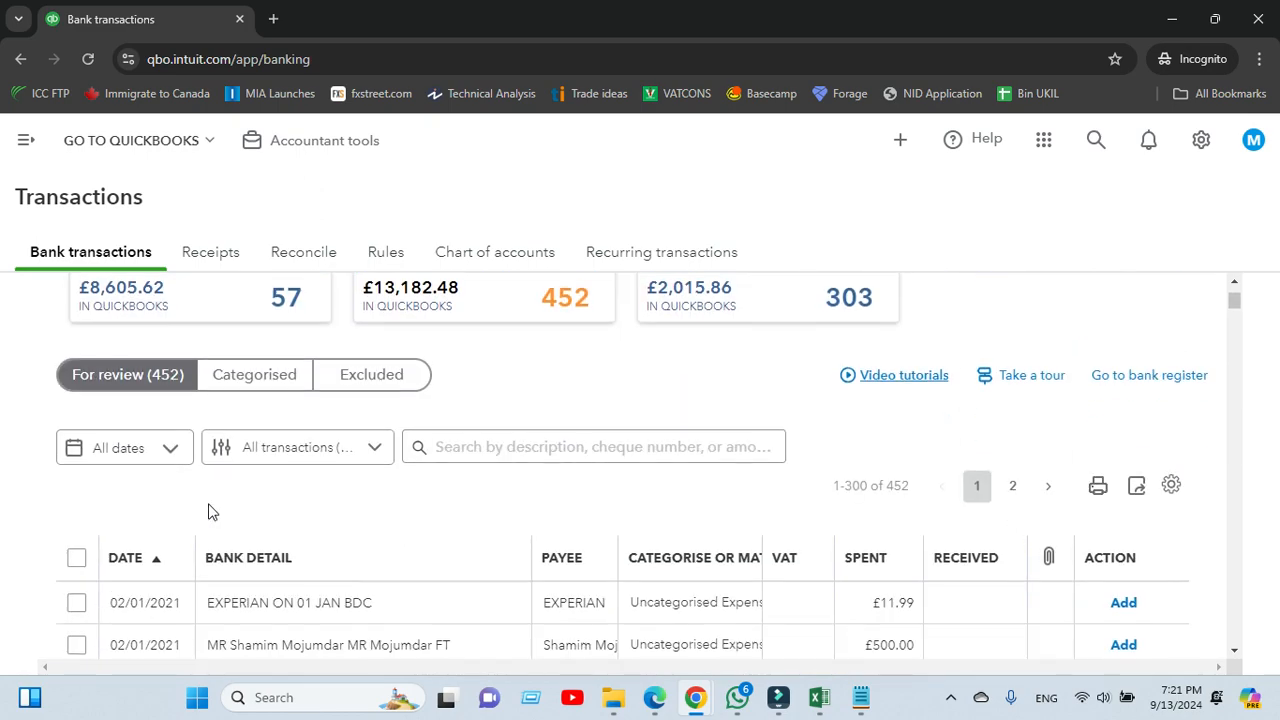